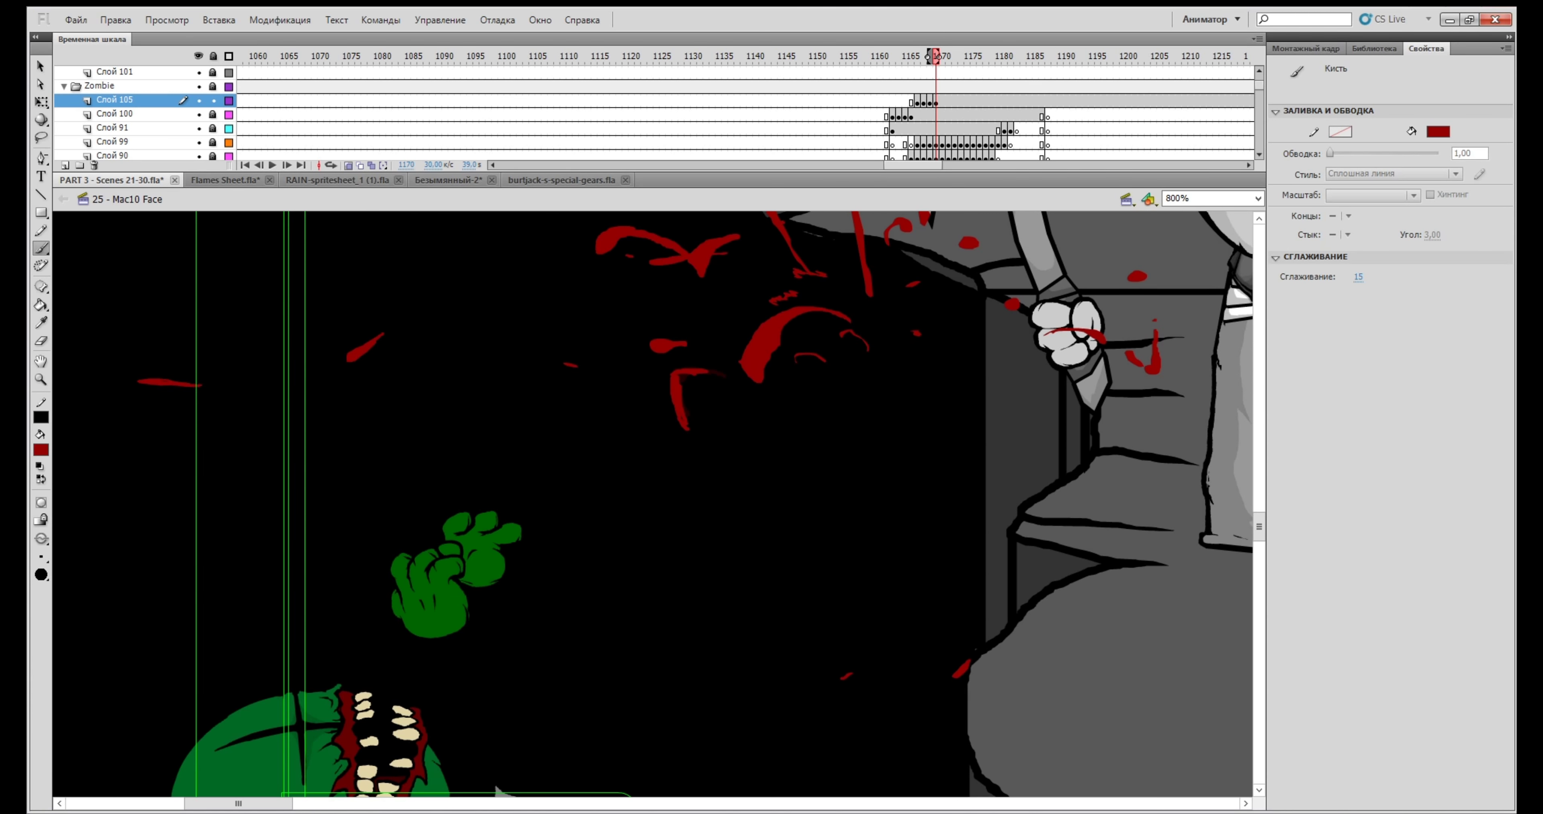
Insert a blank keyframe on layer Слой 105, paint a blood splatter stroke on it, and step back through the preceding frames
{"action": "key", "text": "F7"}
{"action": "mouse_move", "coordinate": [670, 386]}
{"action": "left_mouse_down"}
{"action": "mouse_move", "coordinate": [683, 443]}
{"action": "mouse_move", "coordinate": [677, 377]}
{"action": "left_mouse_up"}
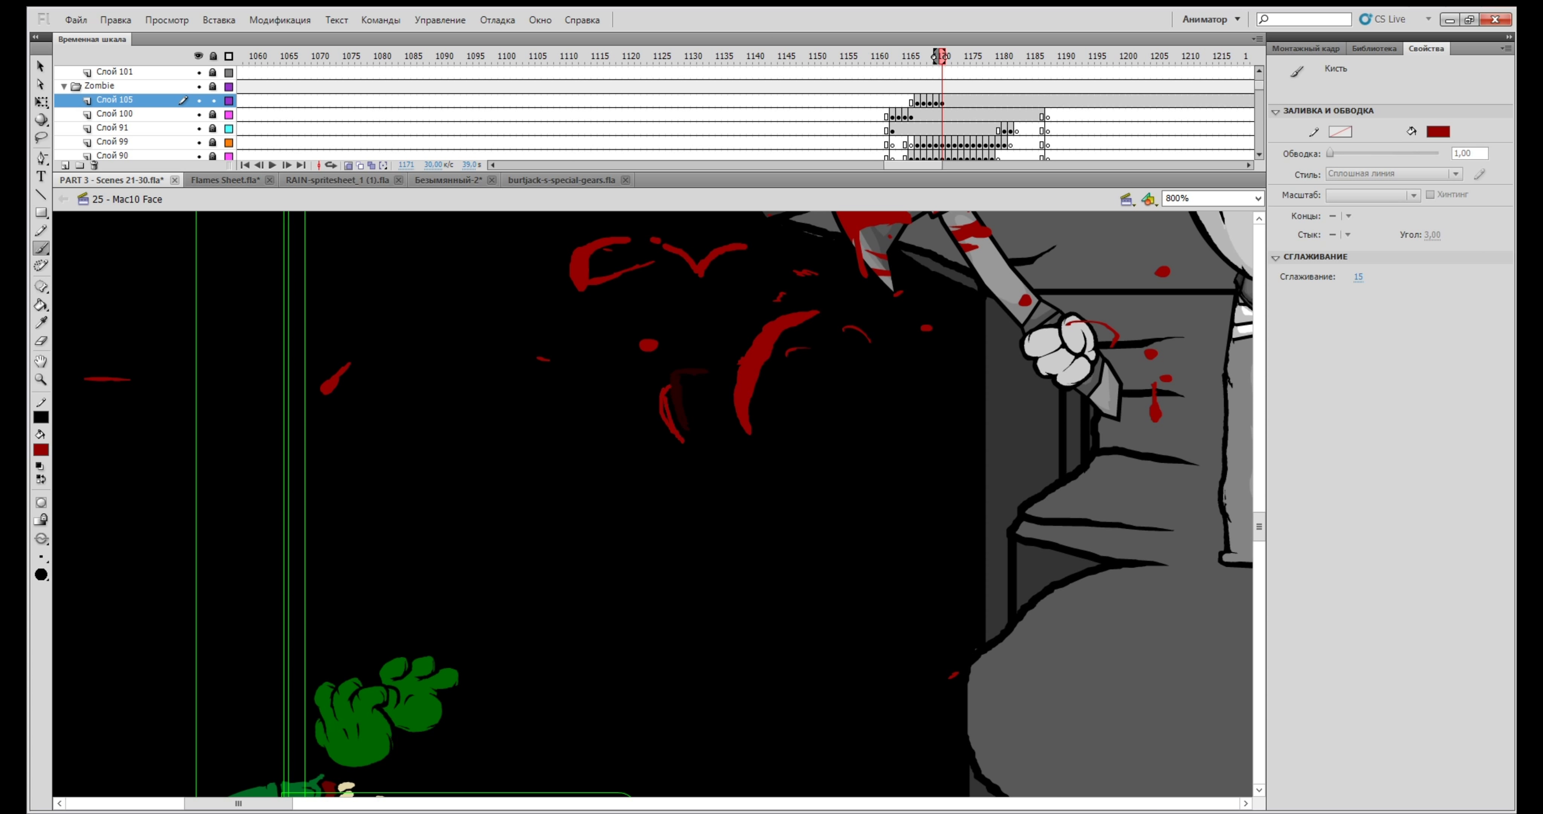
{"action": "key", "text": "e"}
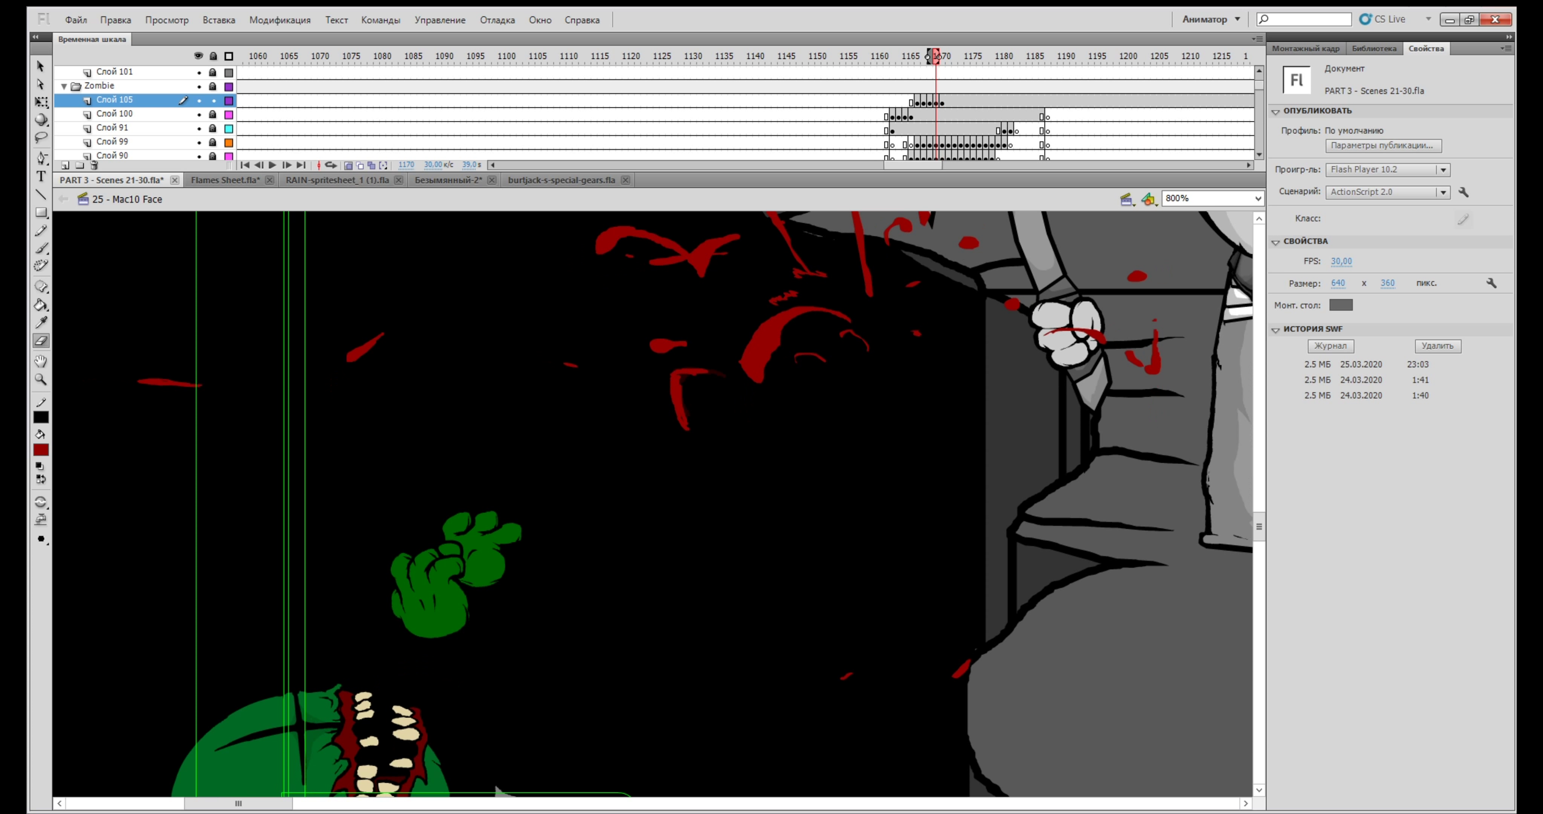
{"action": "key", "text": "comma"}
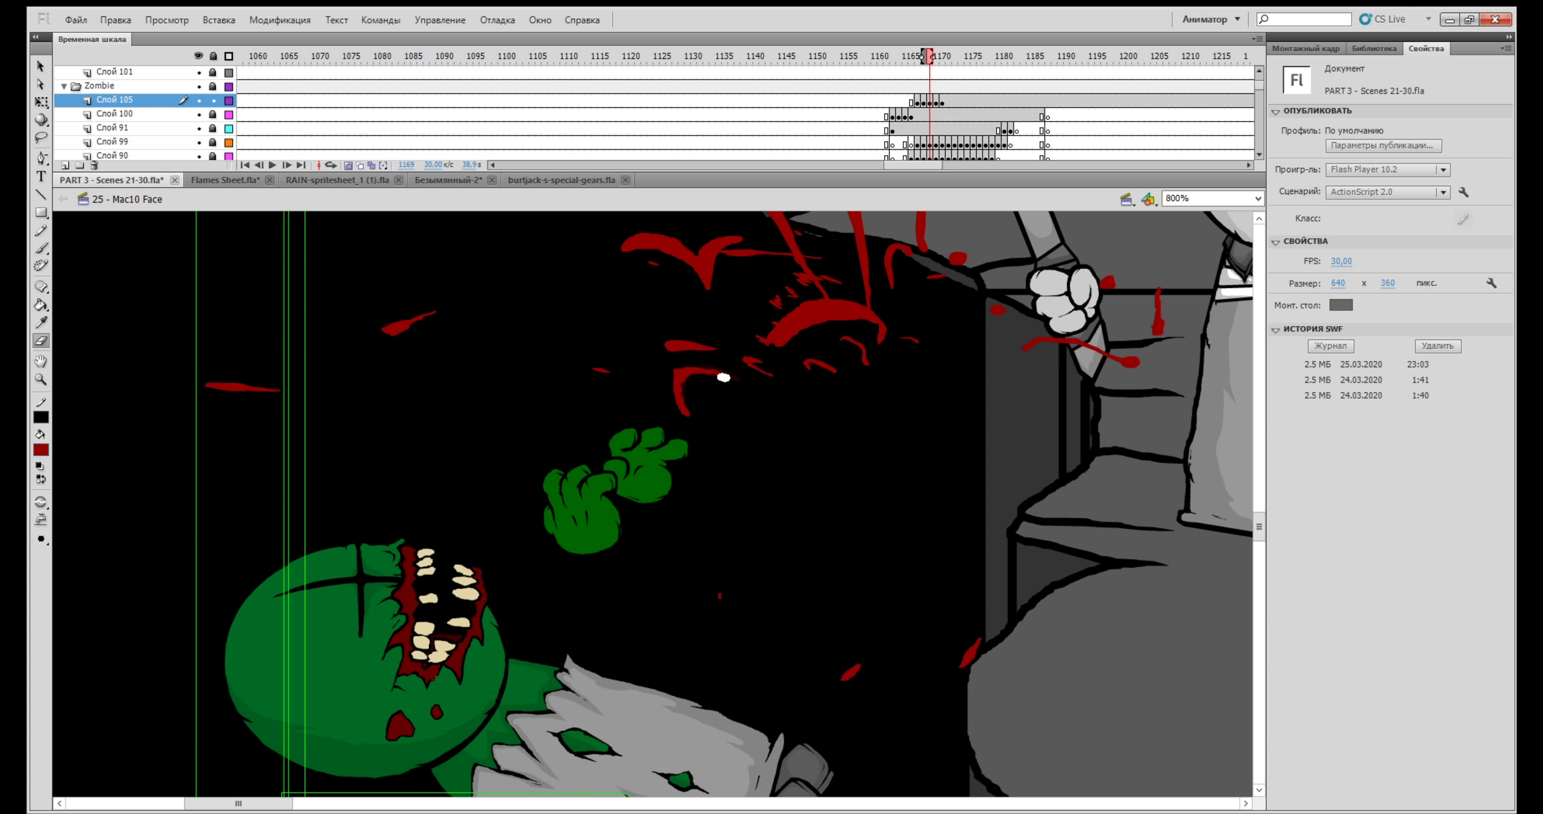
{"action": "key", "text": "comma"}
{"action": "key", "text": "comma"}
{"action": "key", "text": "period"}
{"action": "key", "text": "comma"}
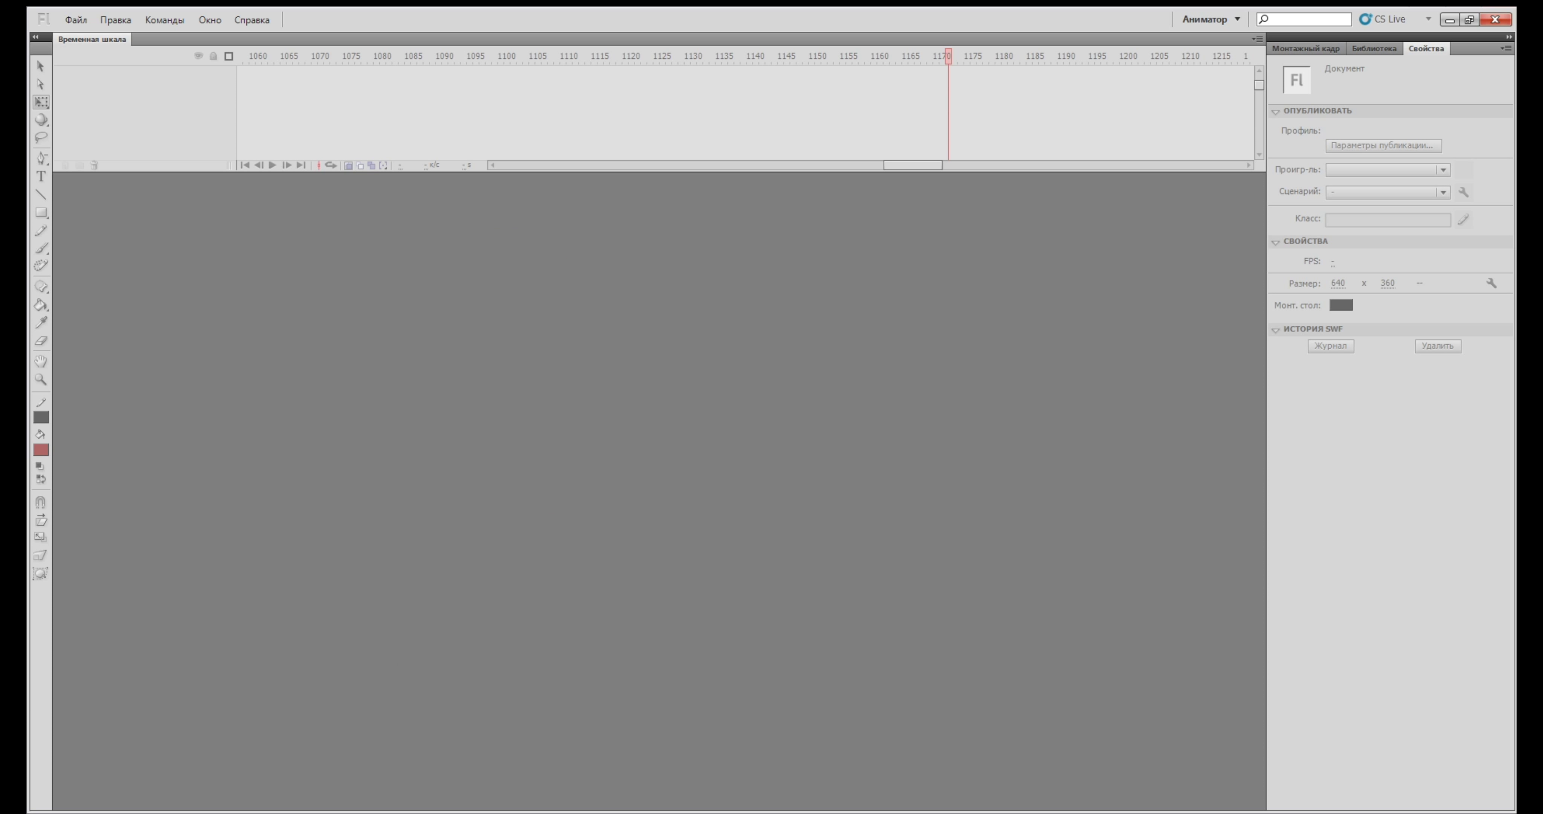
Create a new ActionScript 2.0 document, 640 by 360 pixels at 30 fps
{"action": "left_click", "coordinate": [76, 20]}
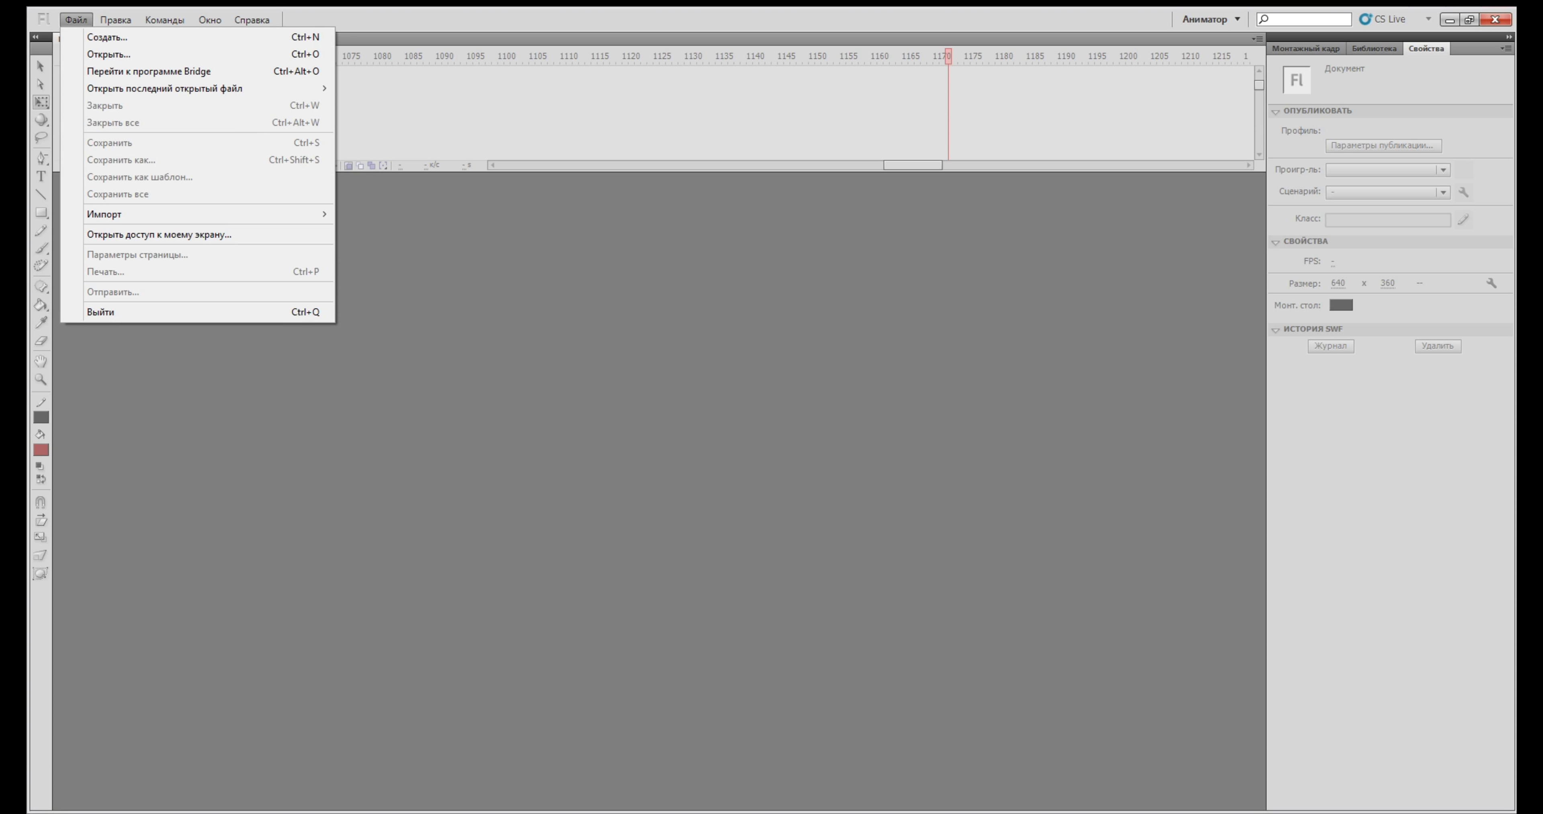
{"action": "left_click", "coordinate": [105, 37]}
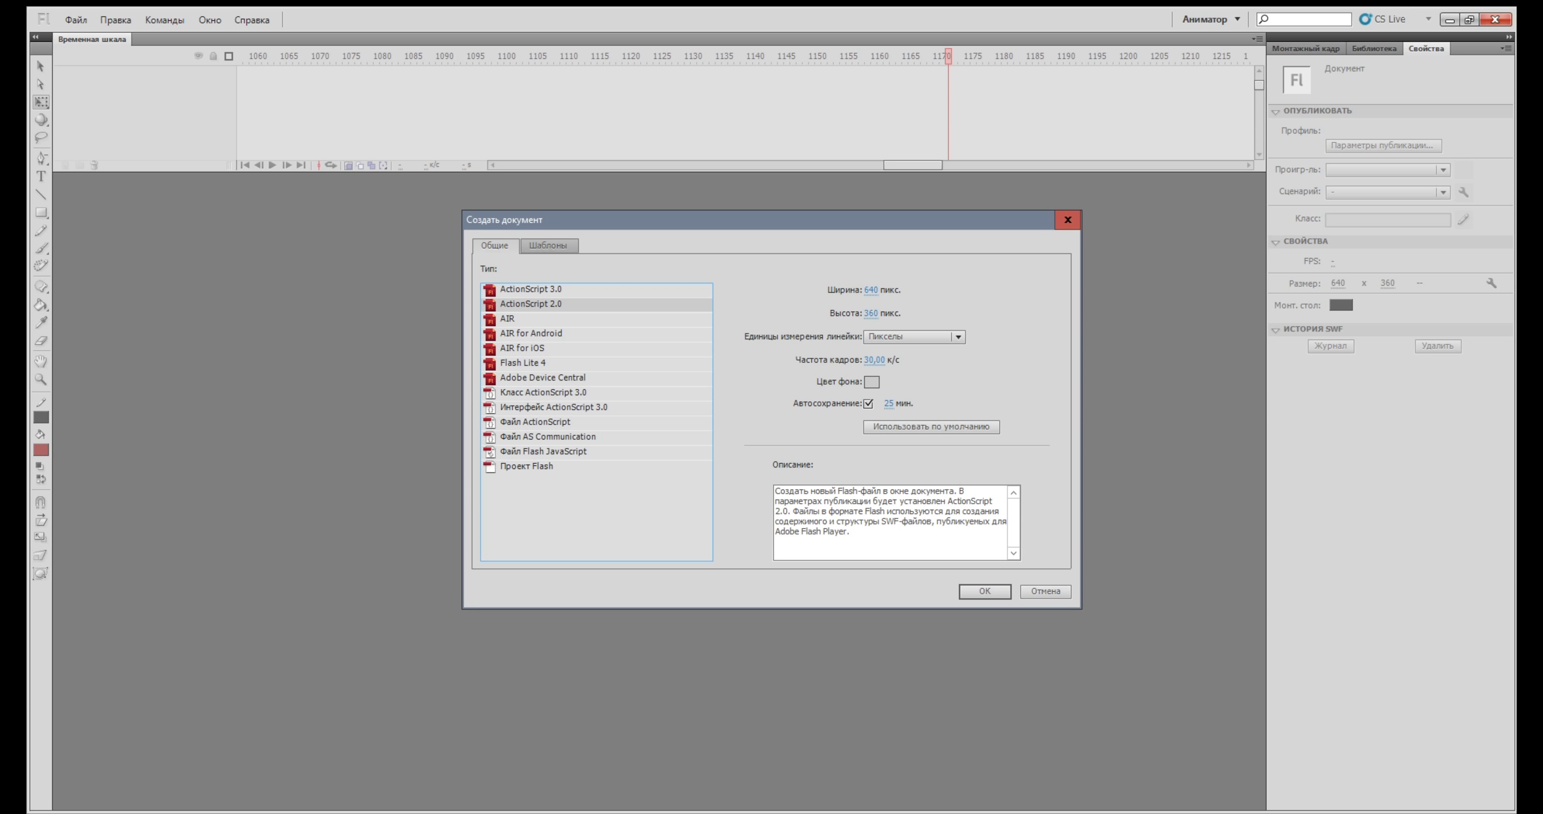
{"action": "key", "text": "Return"}
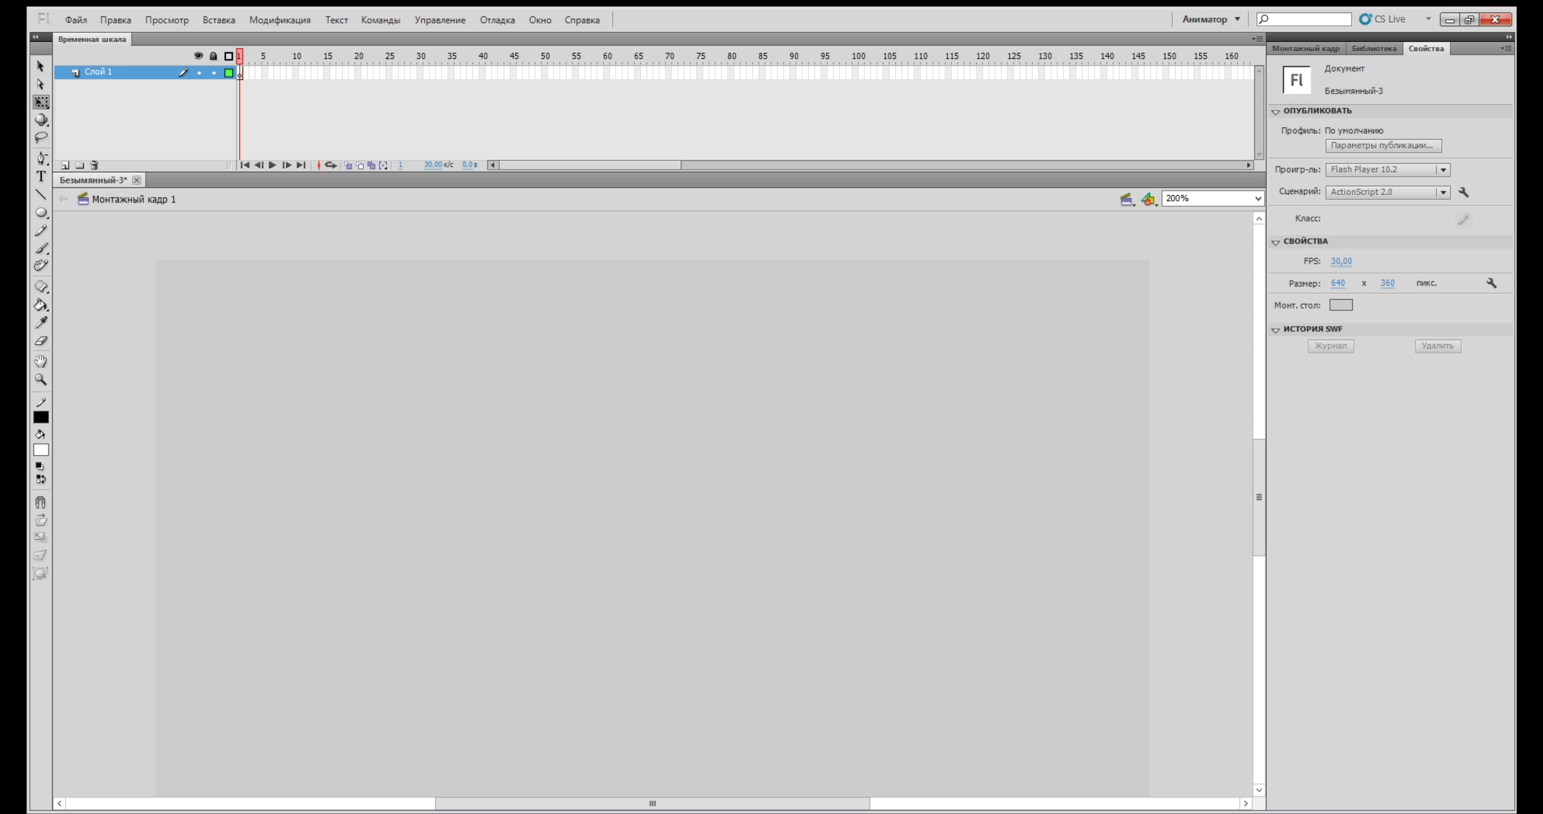
Draw a large white circle with a black outline, with a bowed vertical line and a near-horizontal line crossing it inside
{"action": "key", "text": "o"}
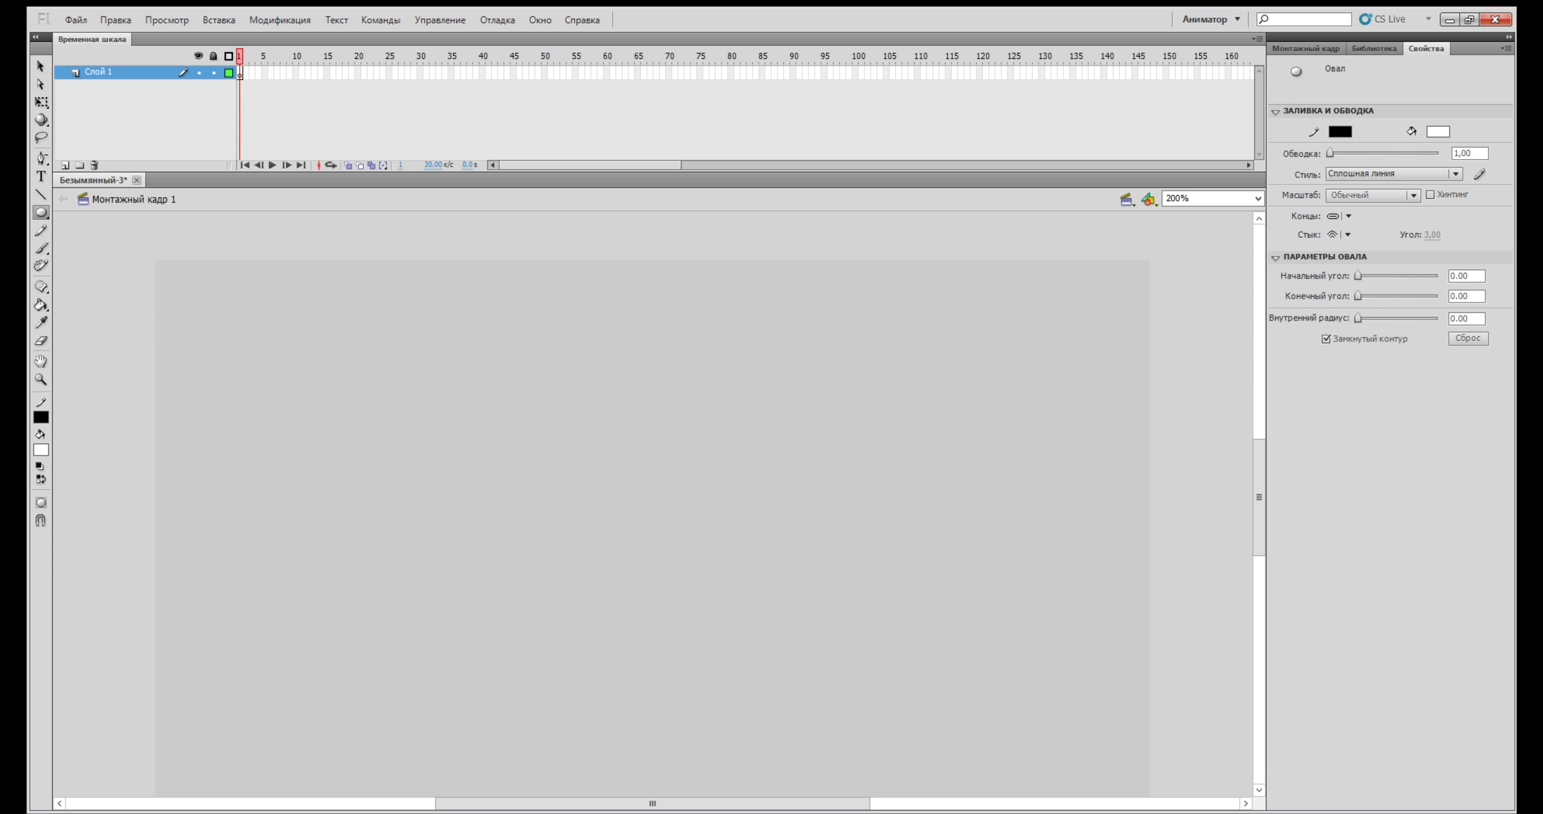
{"action": "left_click_drag", "start_coordinate": [445, 311], "coordinate": [849, 718]}
{"action": "key", "text": "n"}
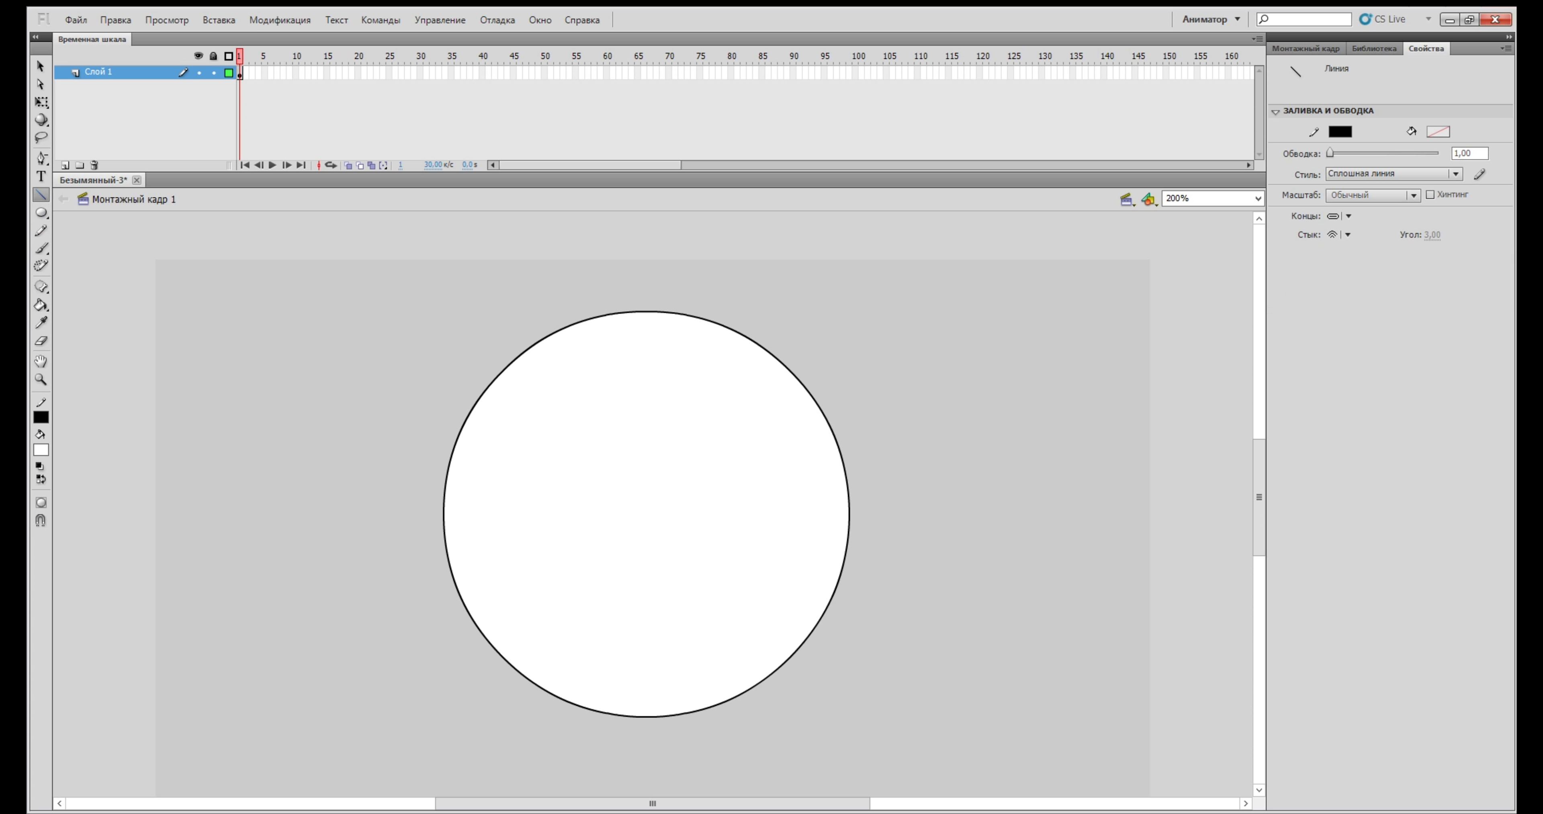
{"action": "left_click_drag", "start_coordinate": [554, 640], "coordinate": [550, 389]}
{"action": "key", "text": "q"}
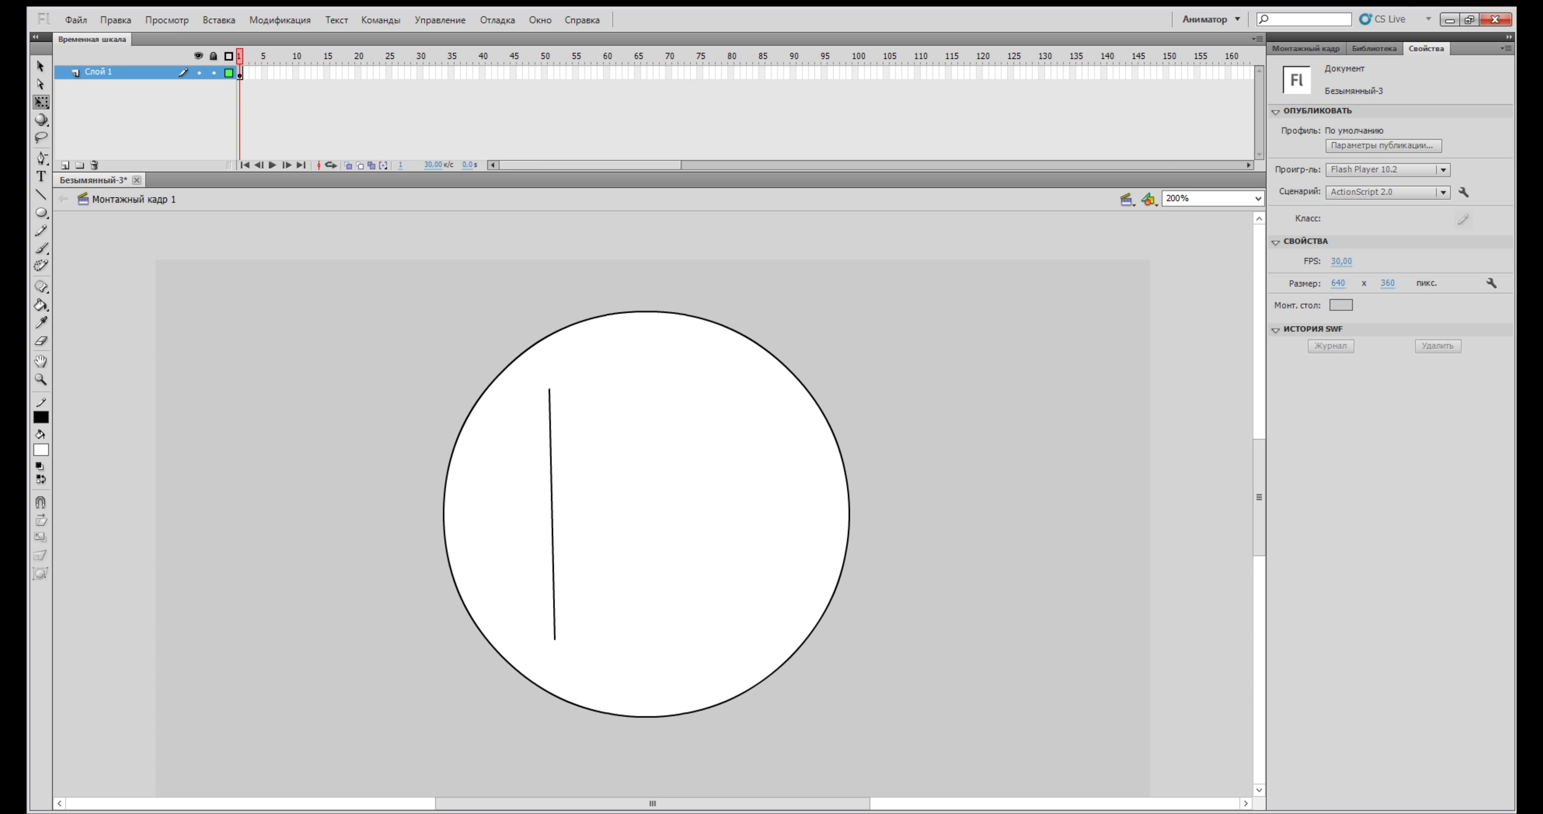
{"action": "mouse_move", "coordinate": [552, 510]}
{"action": "left_mouse_down"}
{"action": "mouse_move", "coordinate": [502, 507]}
{"action": "mouse_move", "coordinate": [721, 484]}
{"action": "left_mouse_up"}
{"action": "key", "text": "n"}
{"action": "key", "text": "q"}
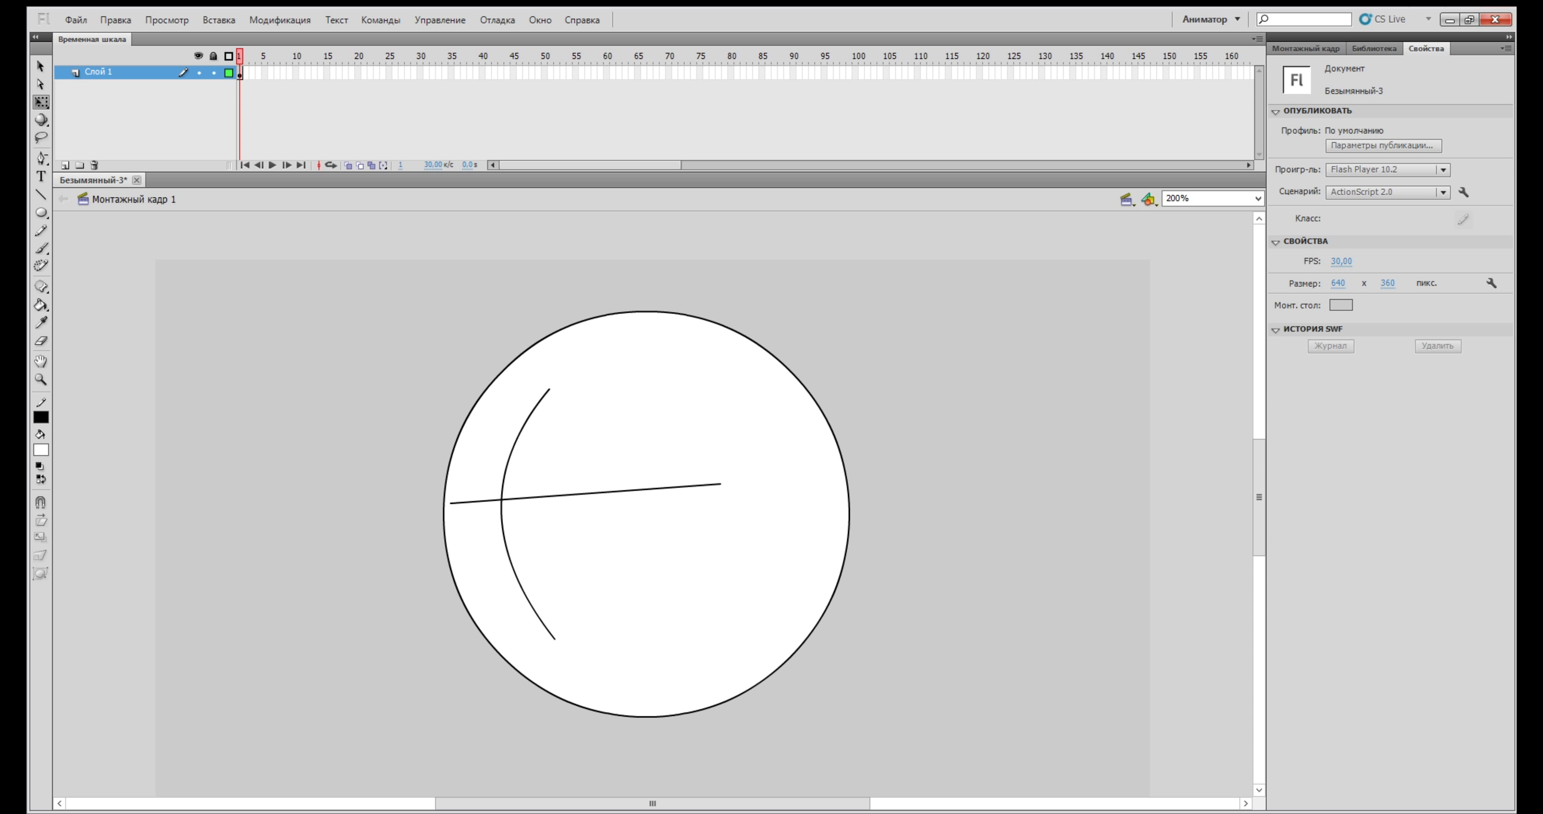
Delete the circle and both lines from the stage
{"action": "key", "text": "ctrl+a"}
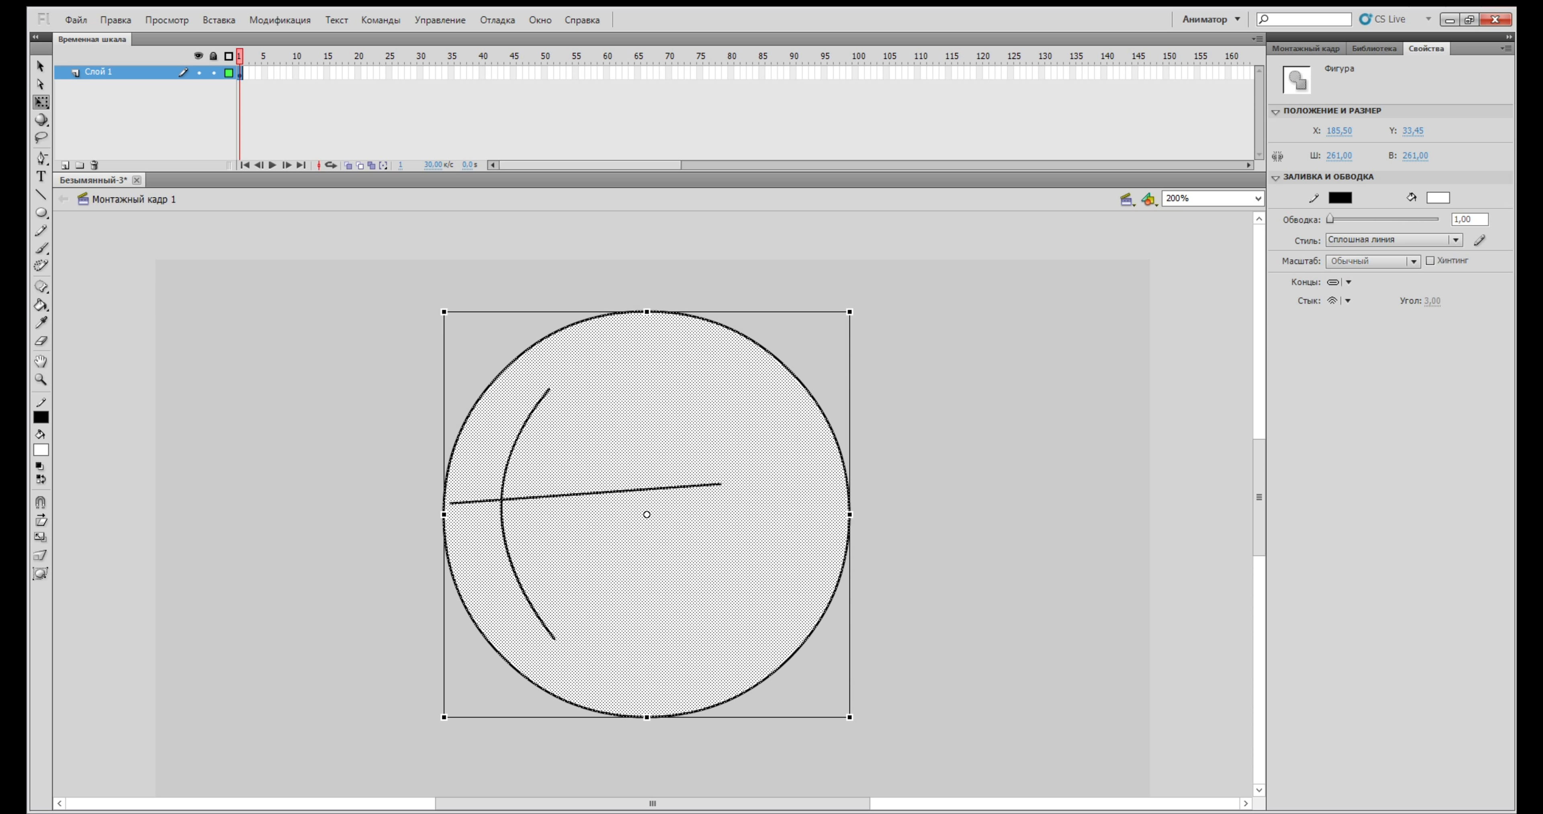
{"action": "key", "text": "Delete"}
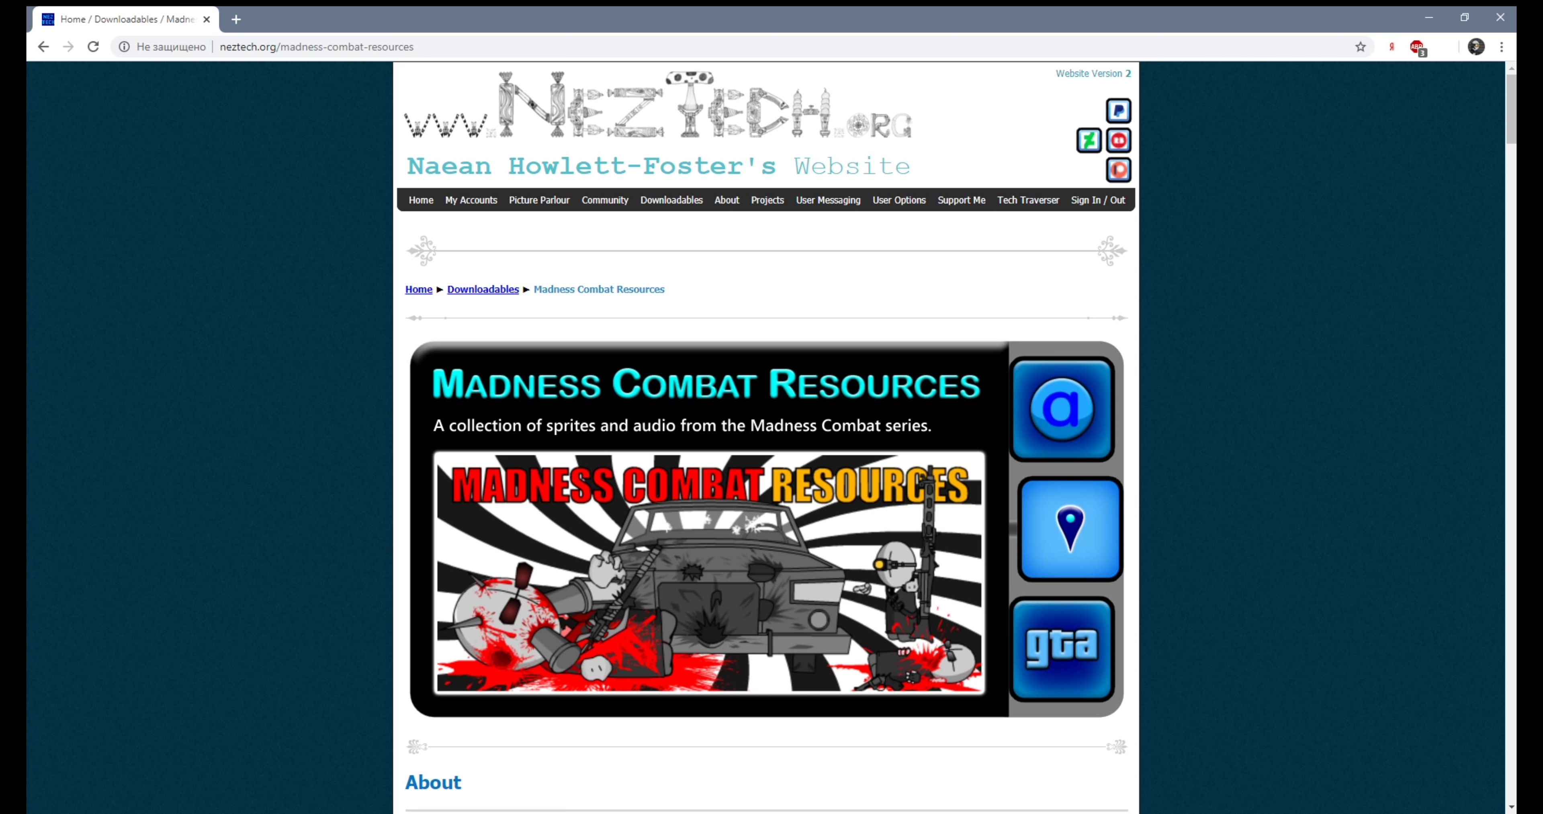
Switch to the browser and examine the sprite and audio download lists on the neztech.org Madness Combat Resources page
{"action": "scroll", "coordinate": [766, 437], "scroll_direction": "down", "scroll_amount": 20}
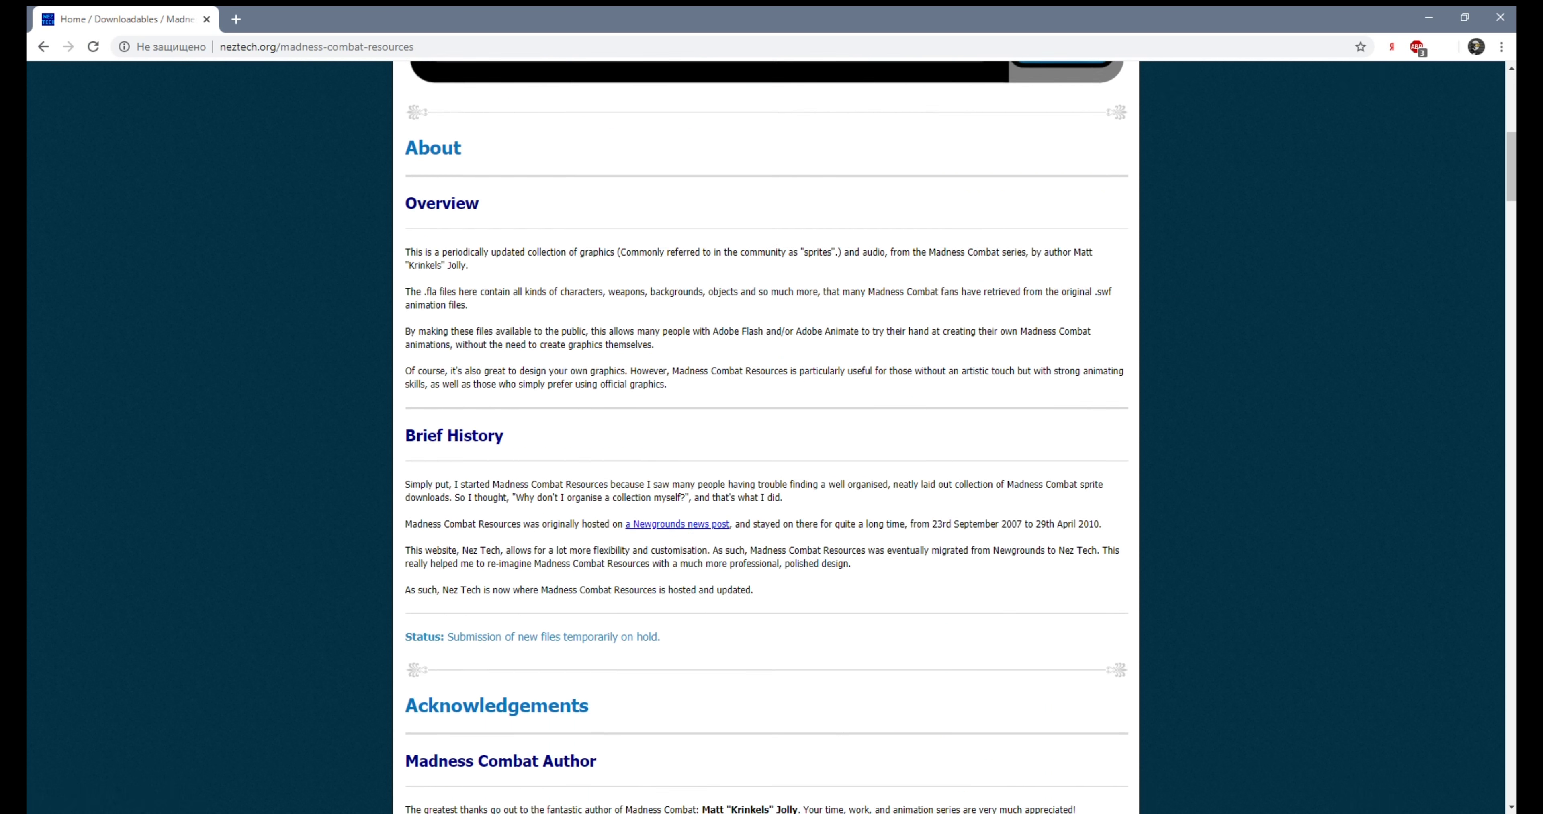
{"action": "scroll", "coordinate": [767, 437], "scroll_direction": "down", "scroll_amount": 4}
{"action": "scroll", "coordinate": [766, 437], "scroll_direction": "up", "scroll_amount": 1}
{"action": "scroll", "coordinate": [767, 437], "scroll_direction": "down", "scroll_amount": 15}
{"action": "scroll", "coordinate": [767, 436], "scroll_direction": "down", "scroll_amount": 12}
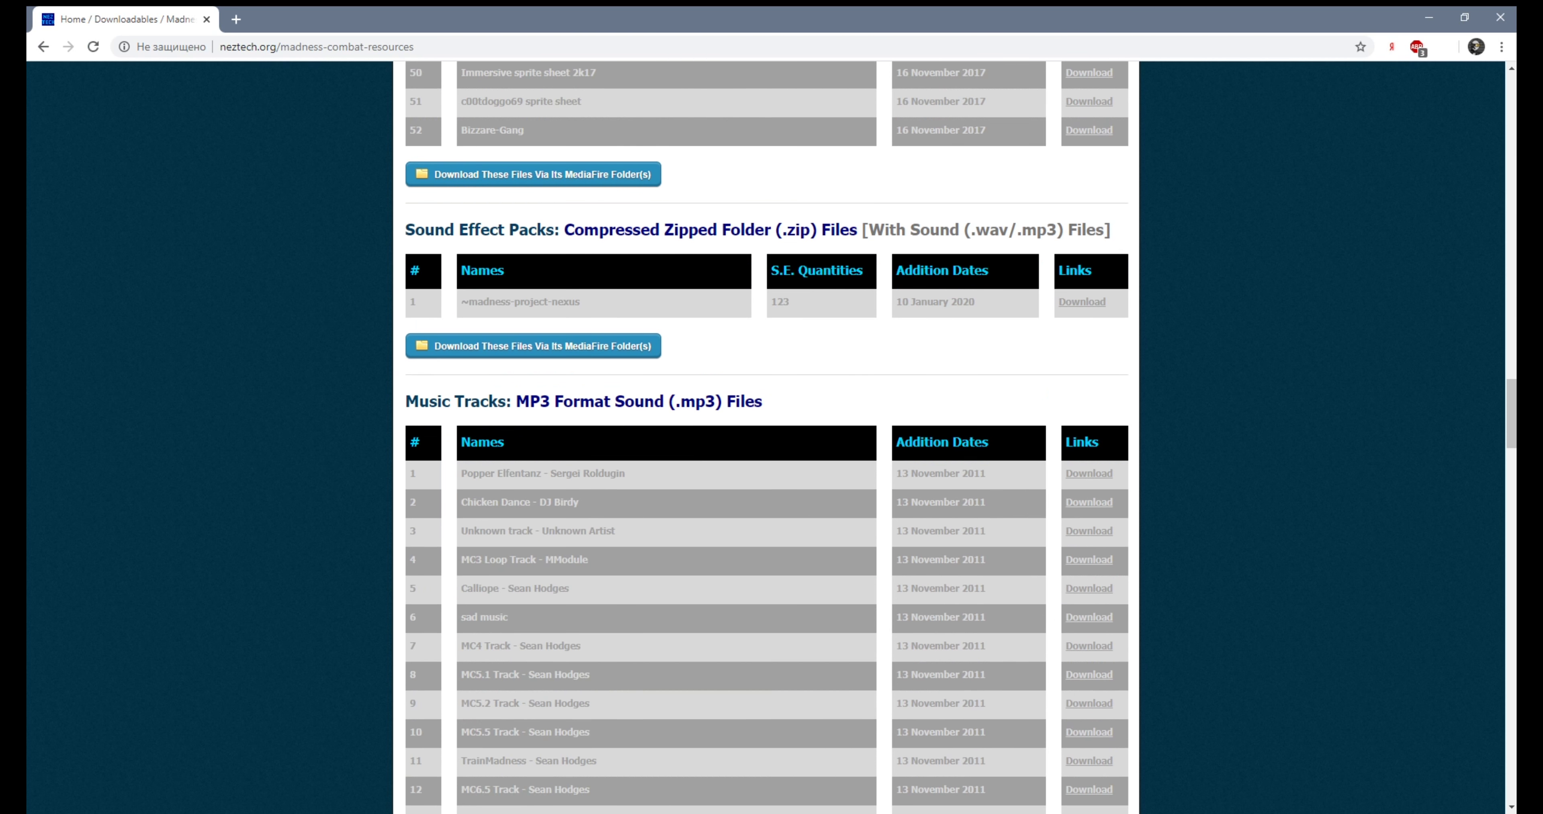
{"action": "scroll", "coordinate": [767, 437], "scroll_direction": "up", "scroll_amount": 10}
{"action": "scroll", "coordinate": [767, 437], "scroll_direction": "up", "scroll_amount": 20}
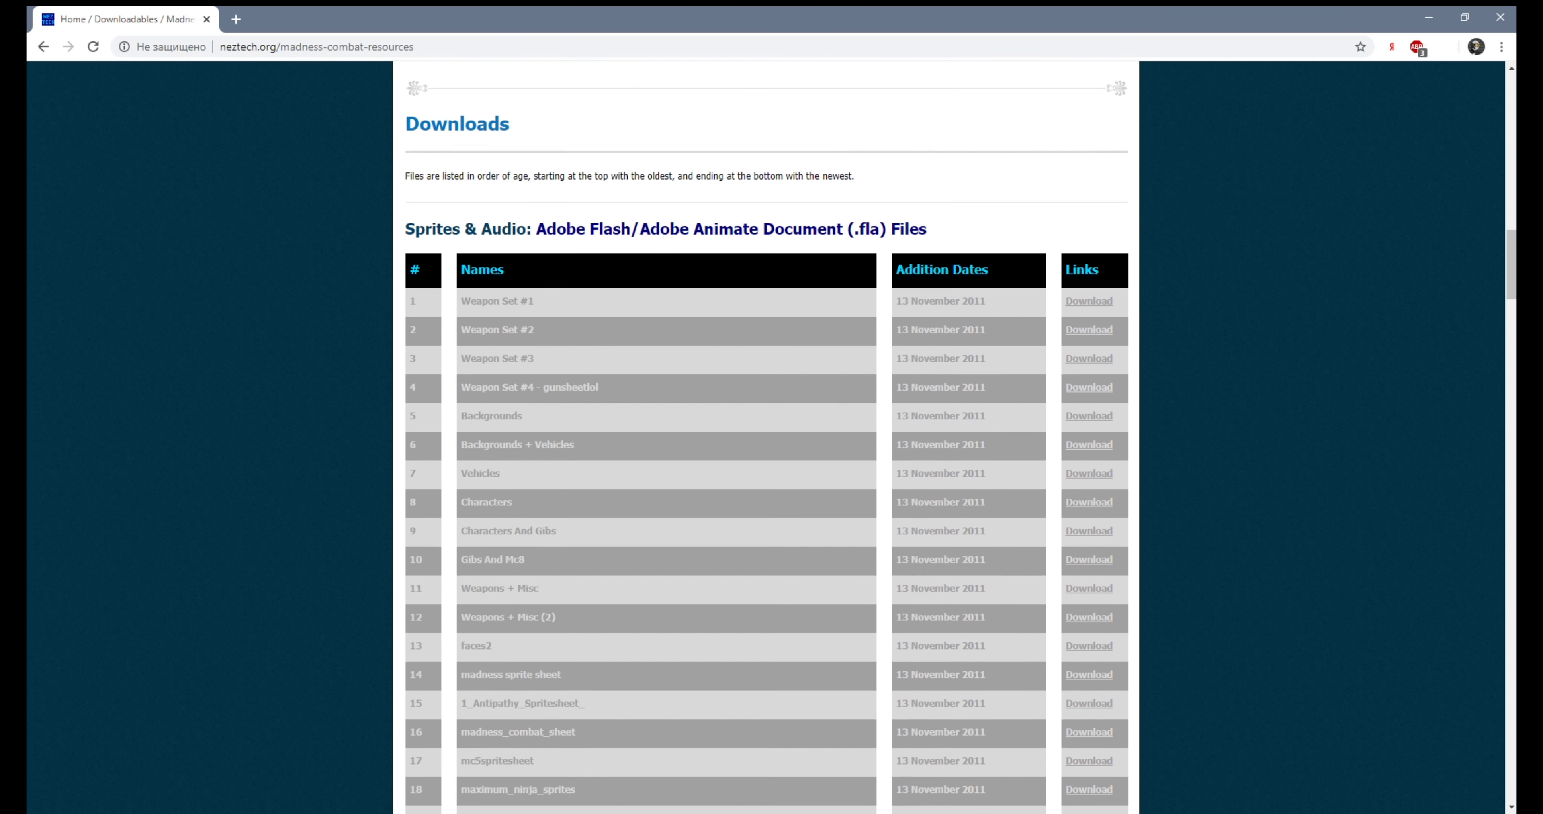
Go to the Madness Combat Wiki resources page and examine the sprite sheet links listed for each episode
{"action": "key", "text": "alt+Left"}
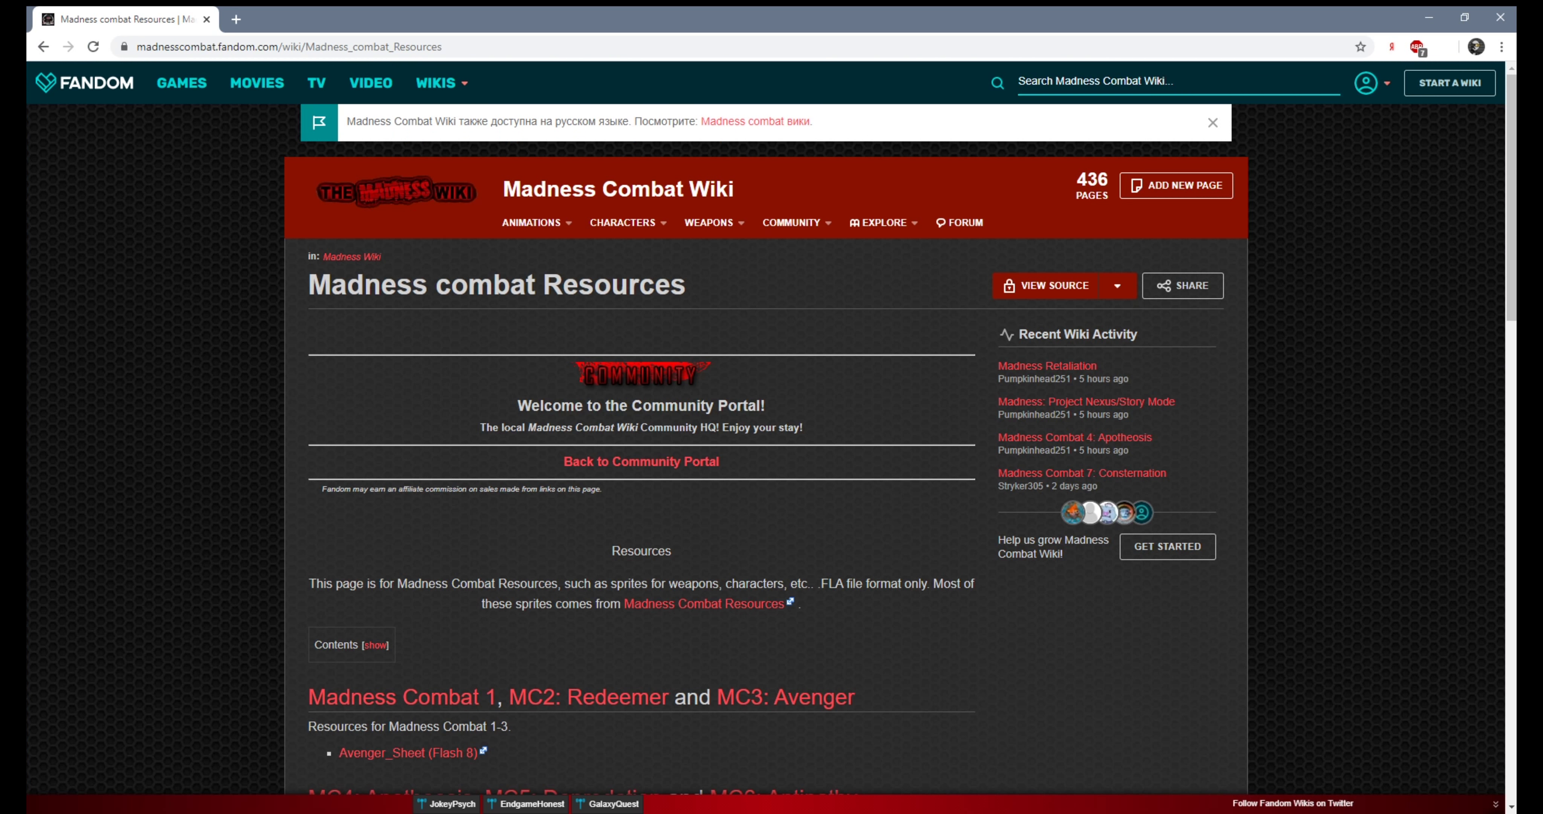
{"action": "scroll", "coordinate": [767, 436], "scroll_direction": "down", "scroll_amount": 6}
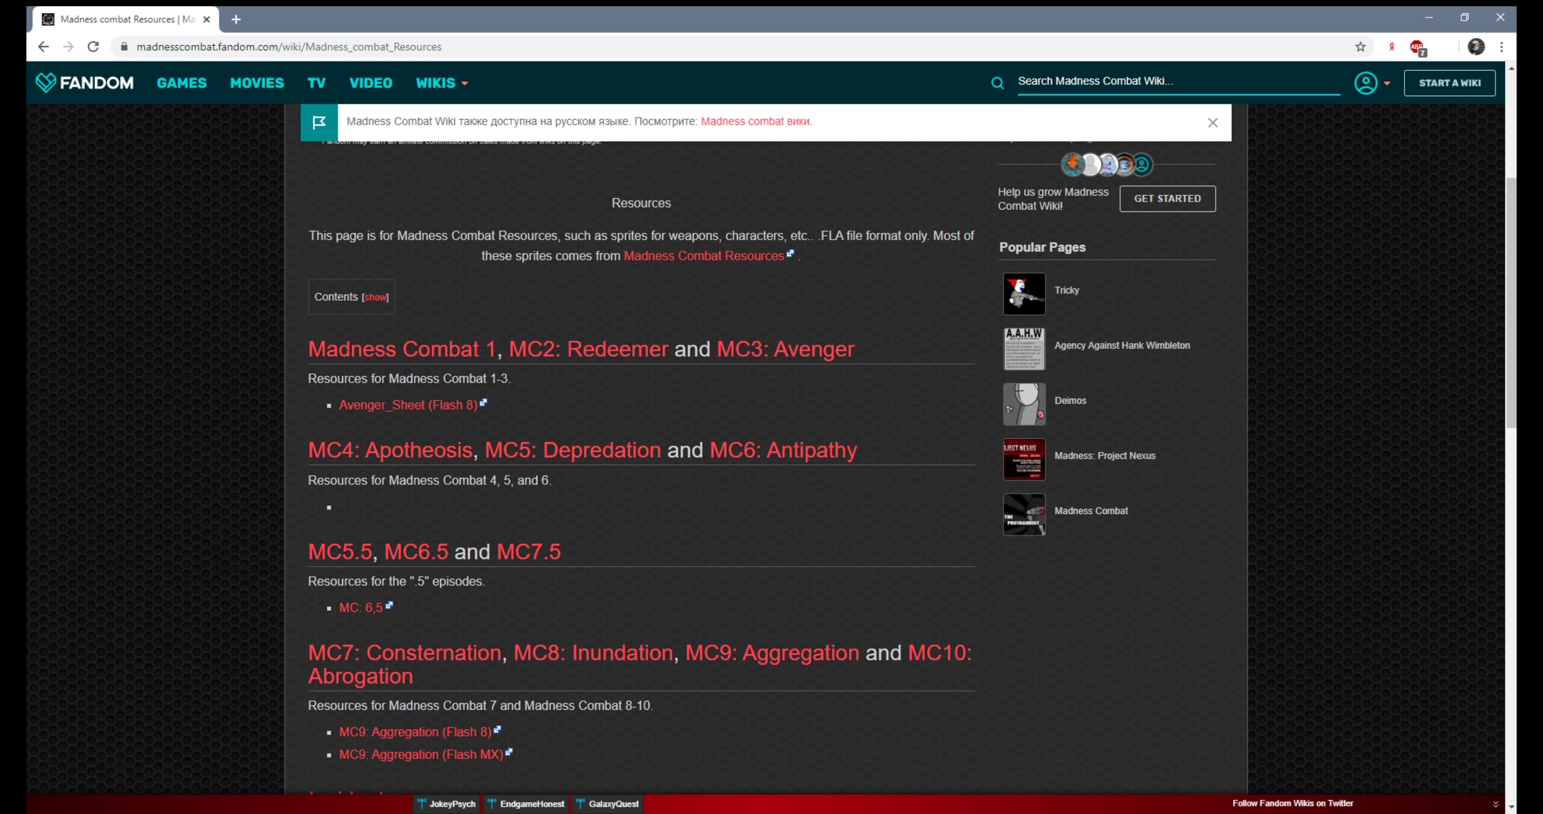
{"action": "left_click_drag", "start_coordinate": [498, 406], "coordinate": [348, 406]}
{"action": "left_click", "coordinate": [527, 420]}
{"action": "left_click_drag", "start_coordinate": [407, 608], "coordinate": [350, 608]}
{"action": "scroll", "coordinate": [766, 449], "scroll_direction": "down", "scroll_amount": 3}
{"action": "scroll", "coordinate": [642, 466], "scroll_direction": "down", "scroll_amount": 4}
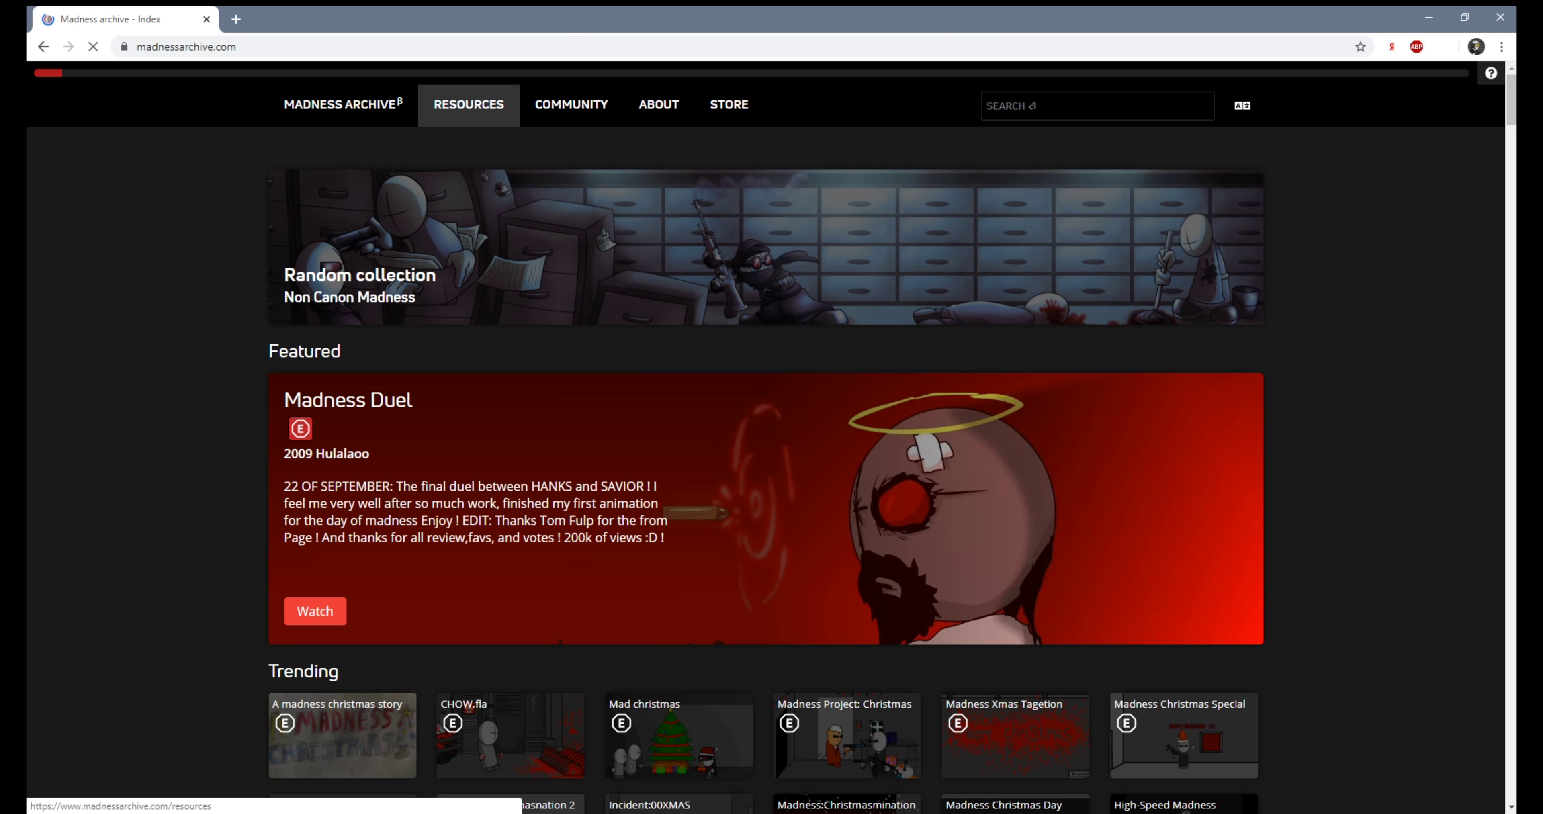
Open the Resources section of madnessarchive.com
{"action": "left_click", "coordinate": [468, 104]}
{"action": "left_click_drag", "start_coordinate": [886, 605], "coordinate": [268, 264]}
{"action": "left_click", "coordinate": [269, 263]}
Search Newgrounds for "madness sprites .fla" and restrict the results to blogs
{"action": "key", "text": "ctrl+a"}
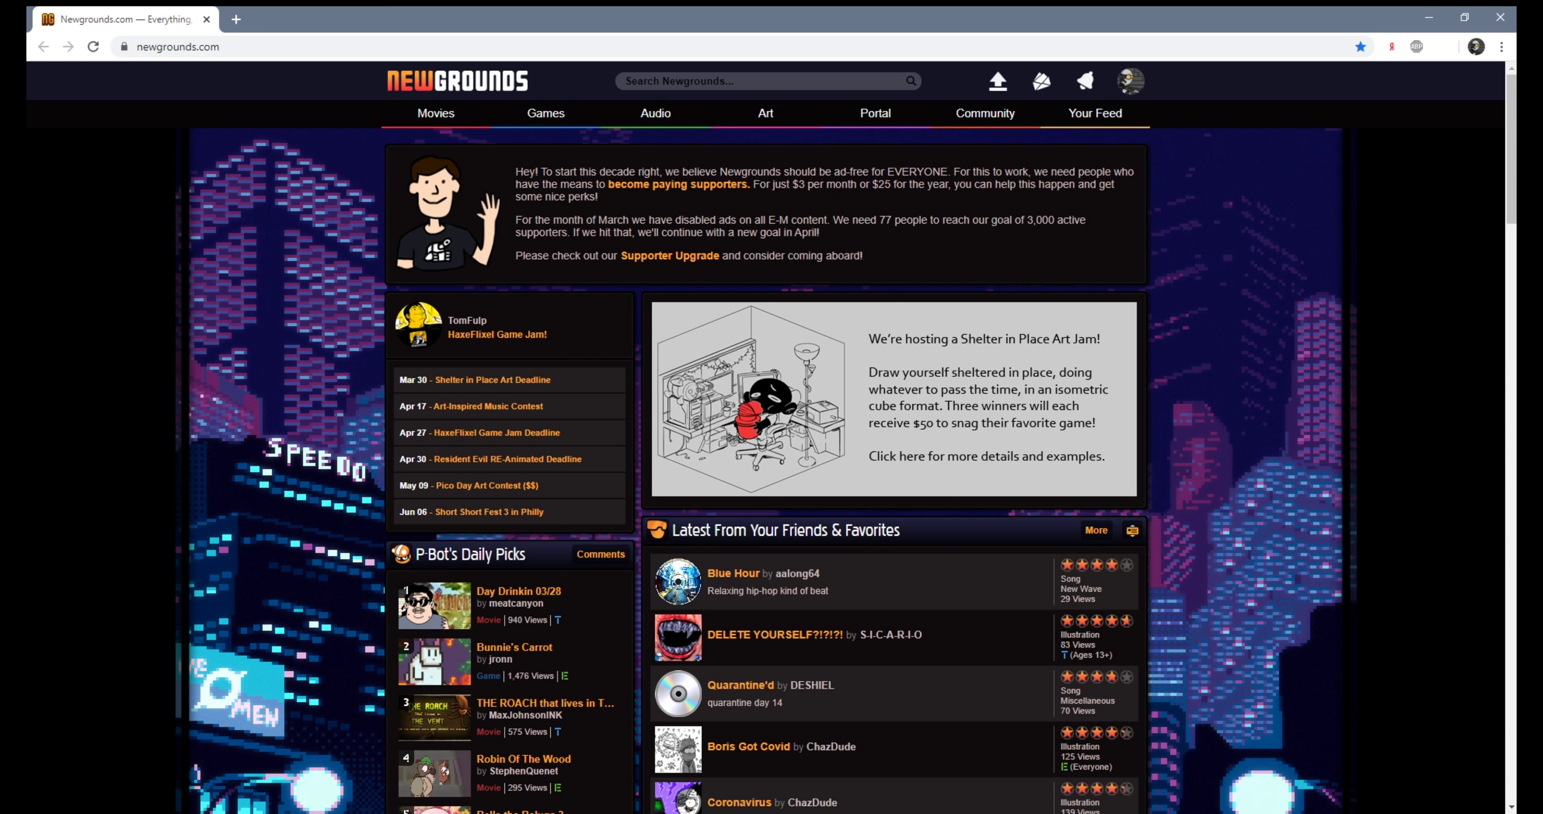
{"action": "type", "text": "madness sprites .fla"}
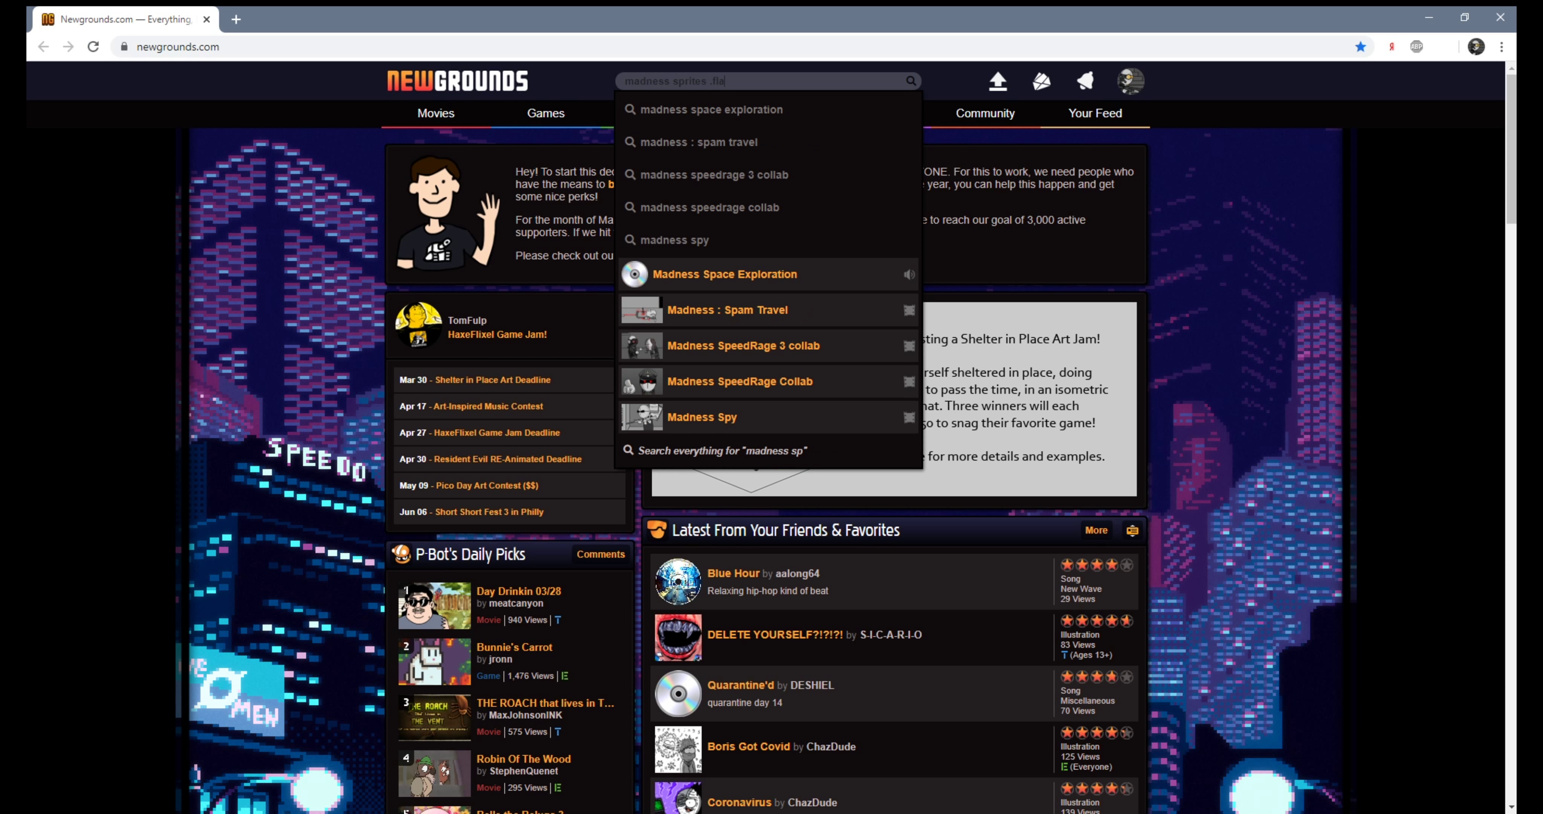
{"action": "key", "text": "Return"}
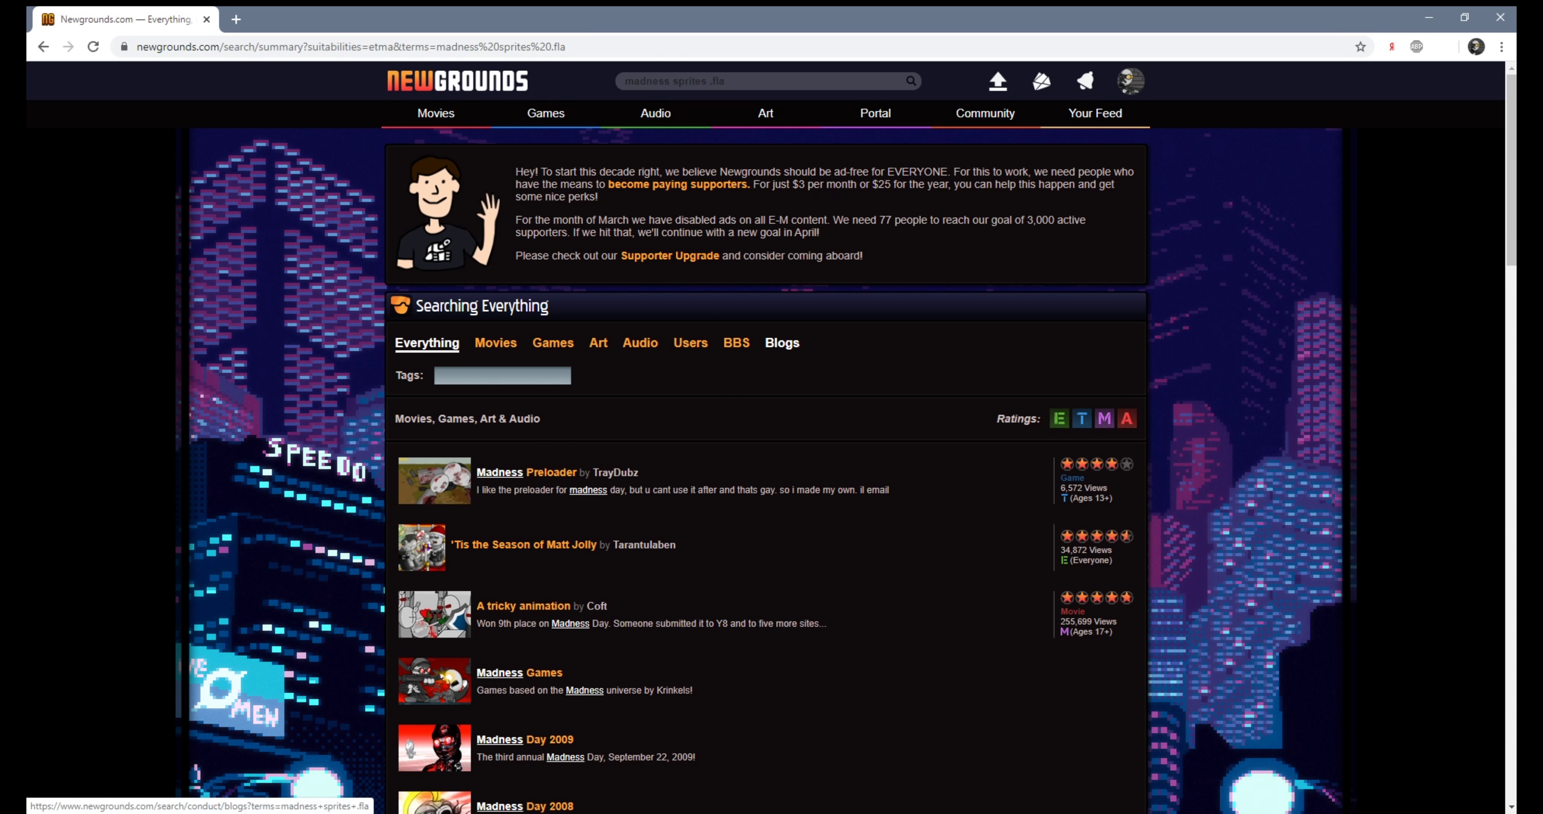
{"action": "left_click", "coordinate": [781, 343]}
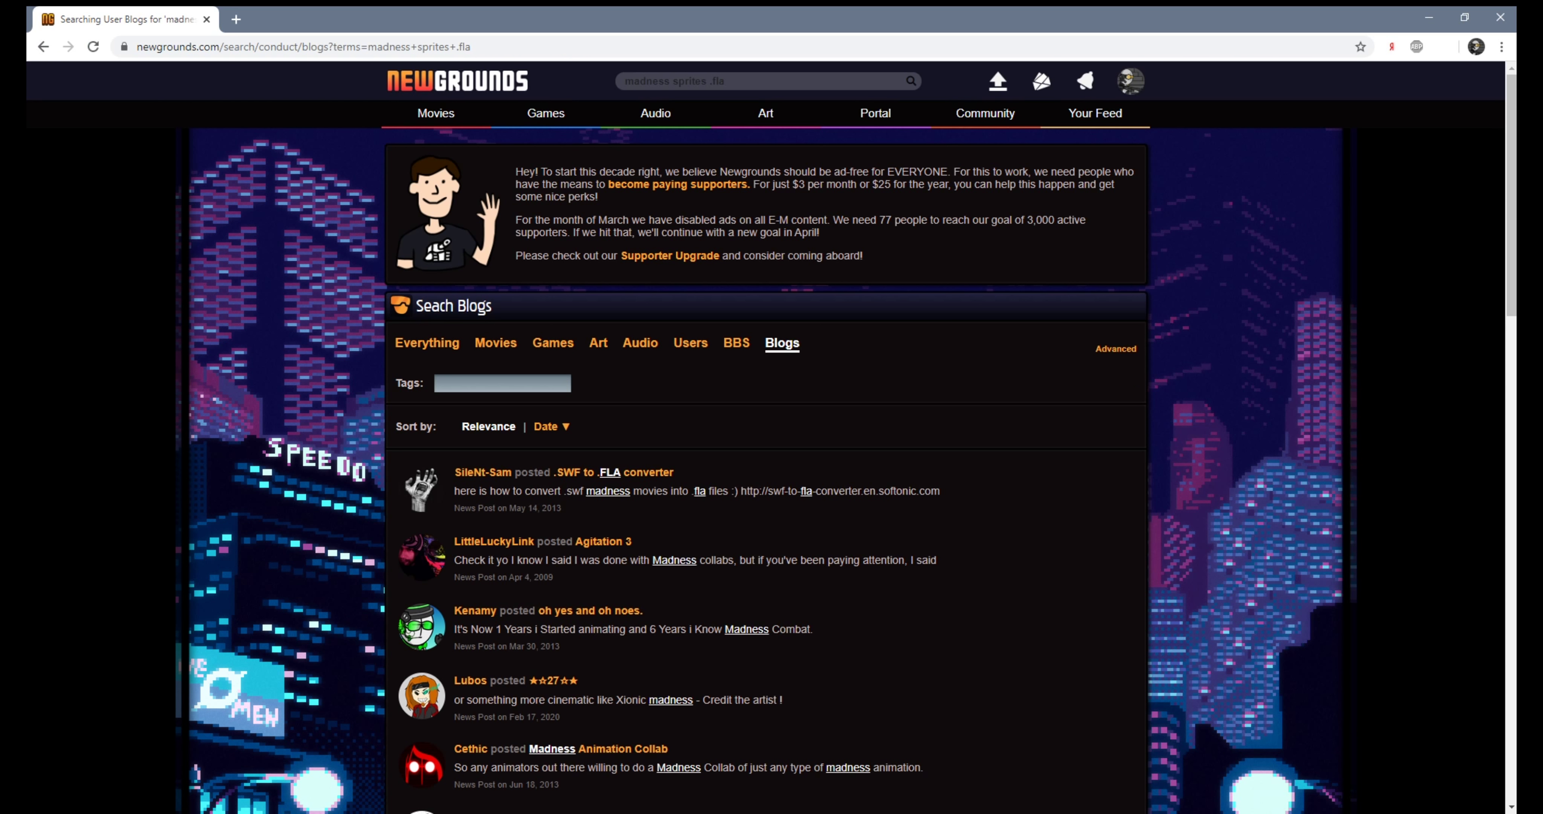
Open the Madness Animation Collab blog post and highlight its cethic_guns.fla download link
{"action": "left_click", "coordinate": [605, 749]}
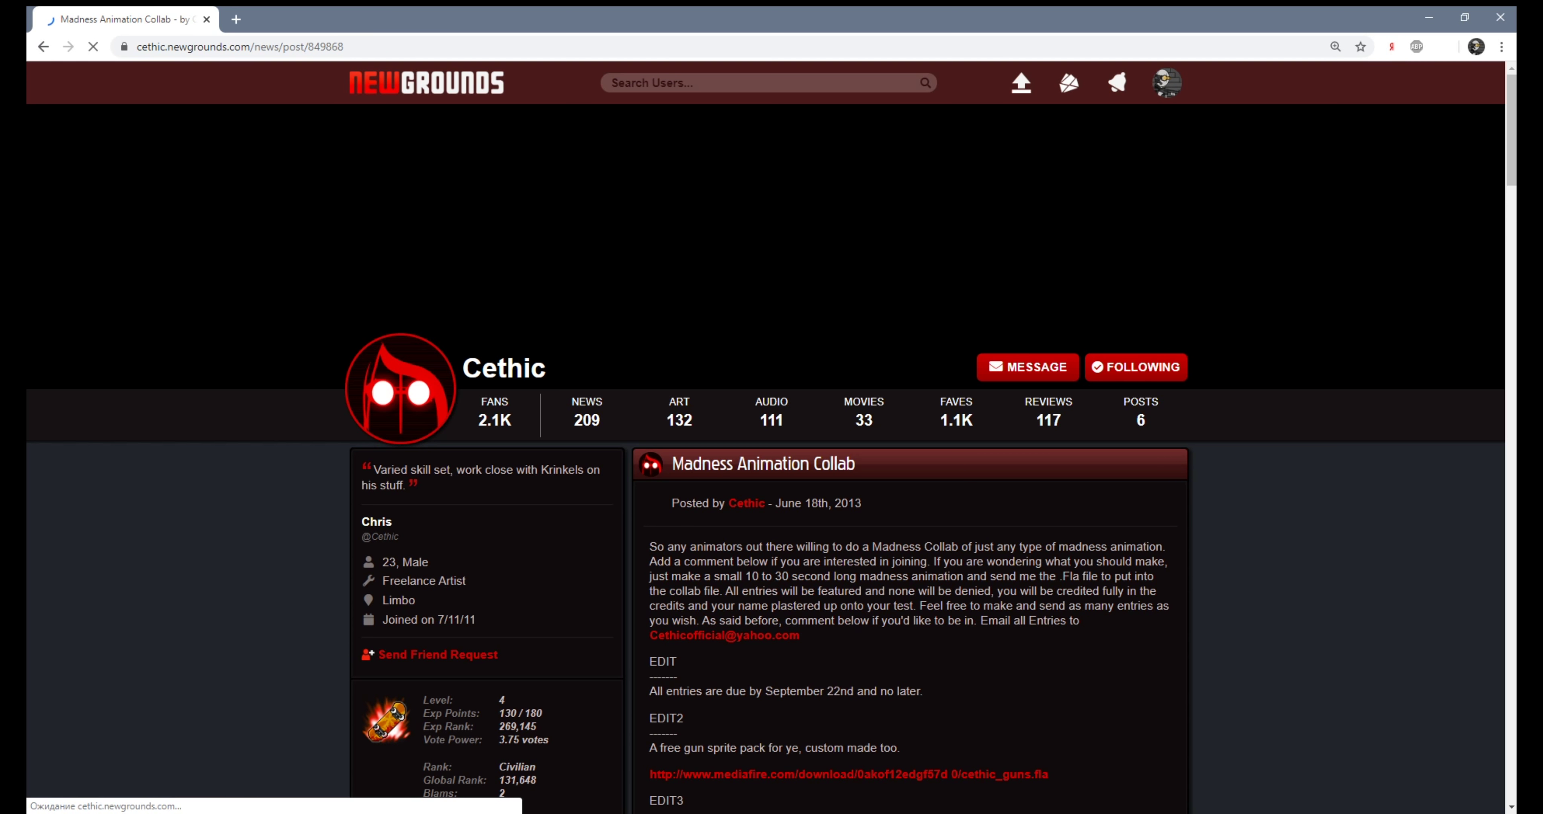
{"action": "scroll", "coordinate": [766, 437], "scroll_direction": "down", "scroll_amount": 2}
{"action": "scroll", "coordinate": [766, 437], "scroll_direction": "up", "scroll_amount": 2}
{"action": "scroll", "coordinate": [766, 437], "scroll_direction": "down", "scroll_amount": 2}
{"action": "left_click_drag", "start_coordinate": [646, 619], "coordinate": [1048, 620]}
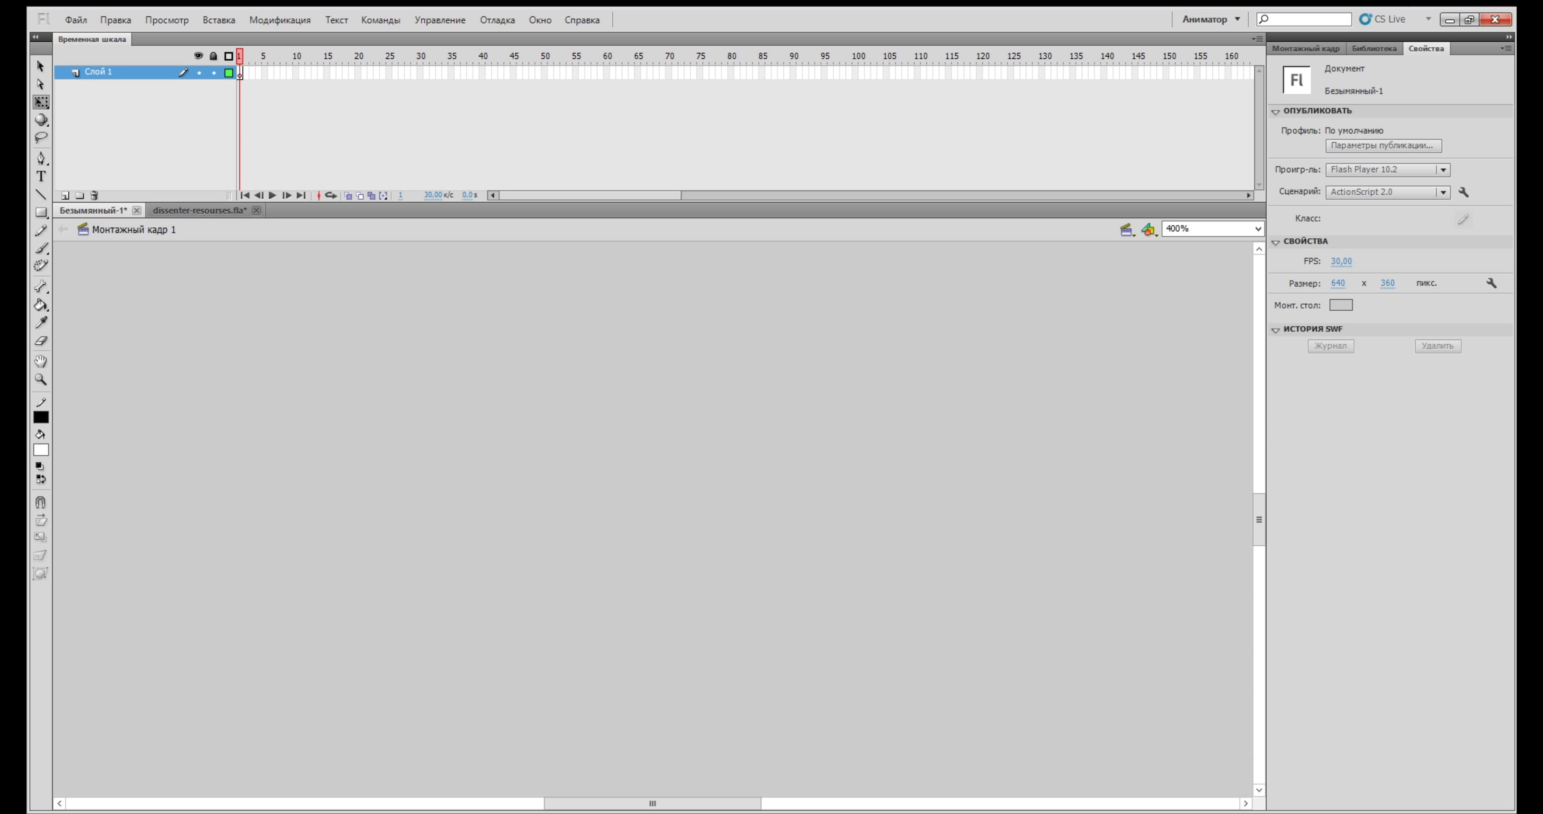
Switch to Flash, extend Слой 1 to frame 30 in the empty document, and play the timeline
{"action": "left_click", "coordinate": [421, 73]}
{"action": "key", "text": "F5"}
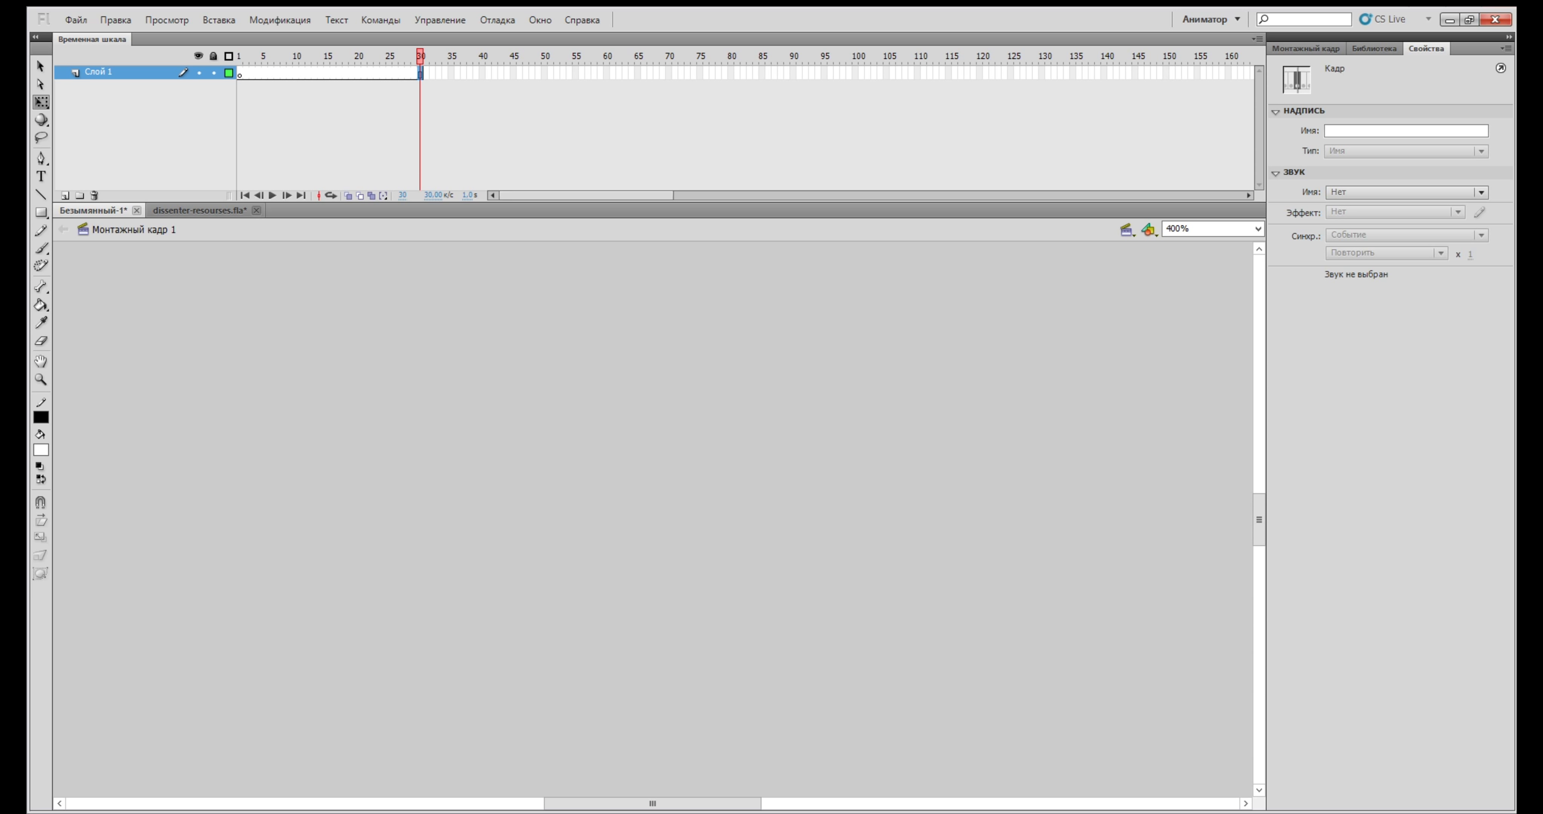
{"action": "key", "text": "Return"}
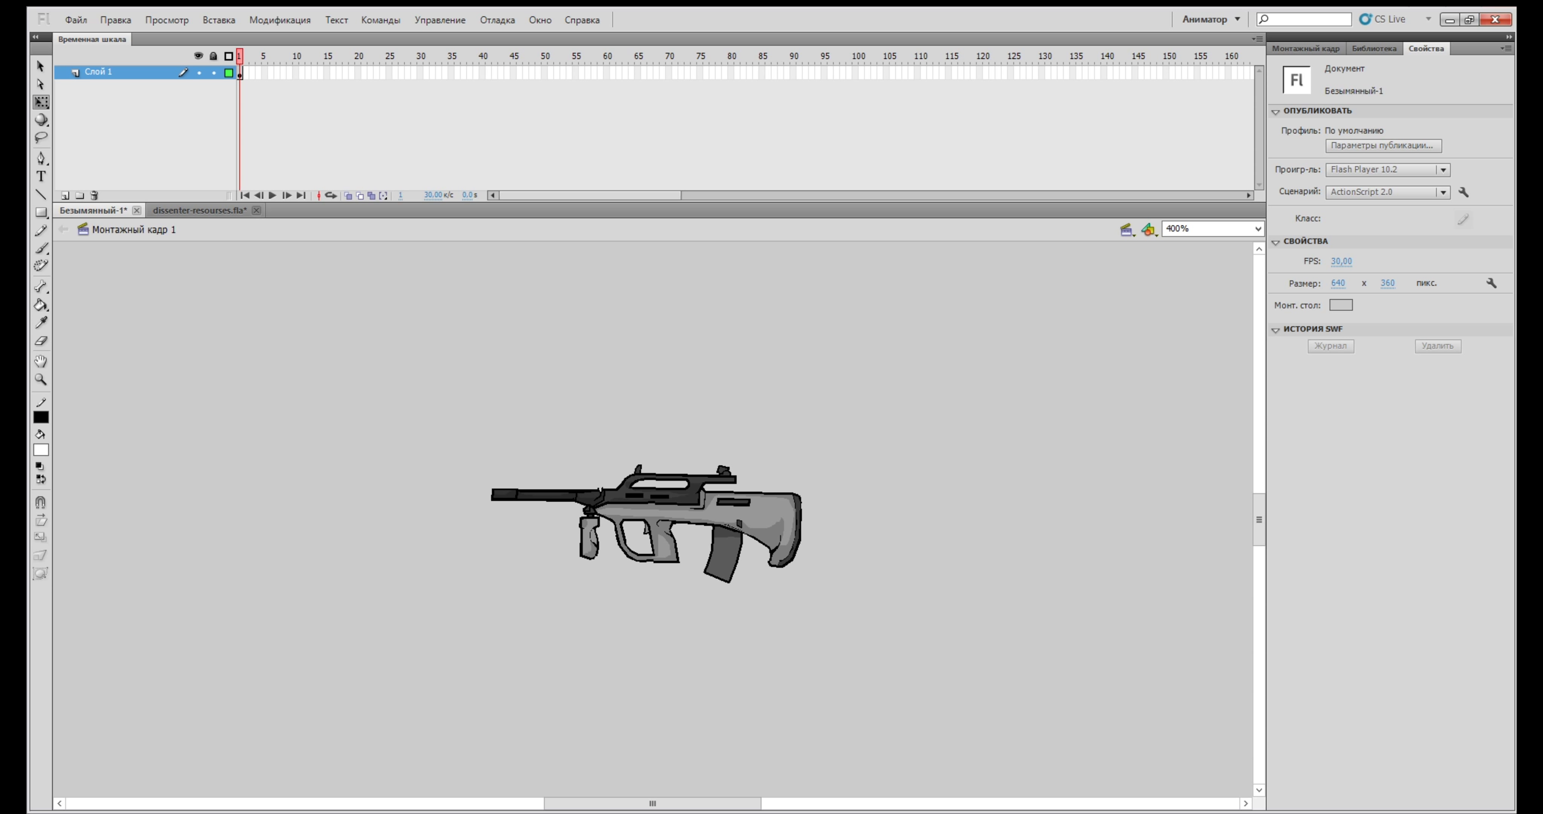
Insert a keyframe on frame 2 and shift the whole rifle slightly to the right on it
{"action": "key", "text": "F6"}
{"action": "key", "text": "comma"}
{"action": "key", "text": "ctrl+a"}
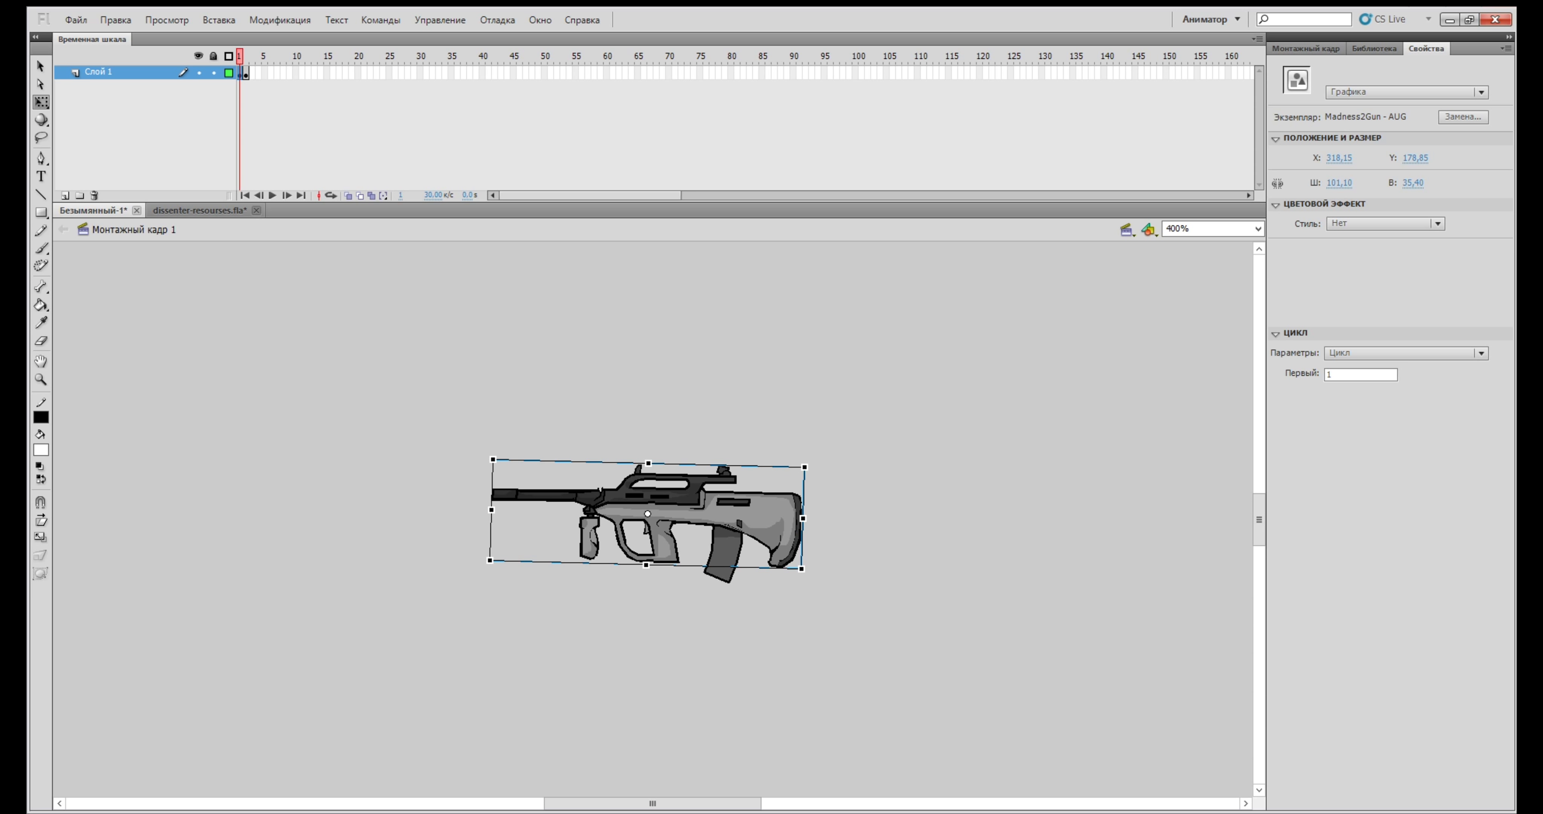
{"action": "key", "text": "period"}
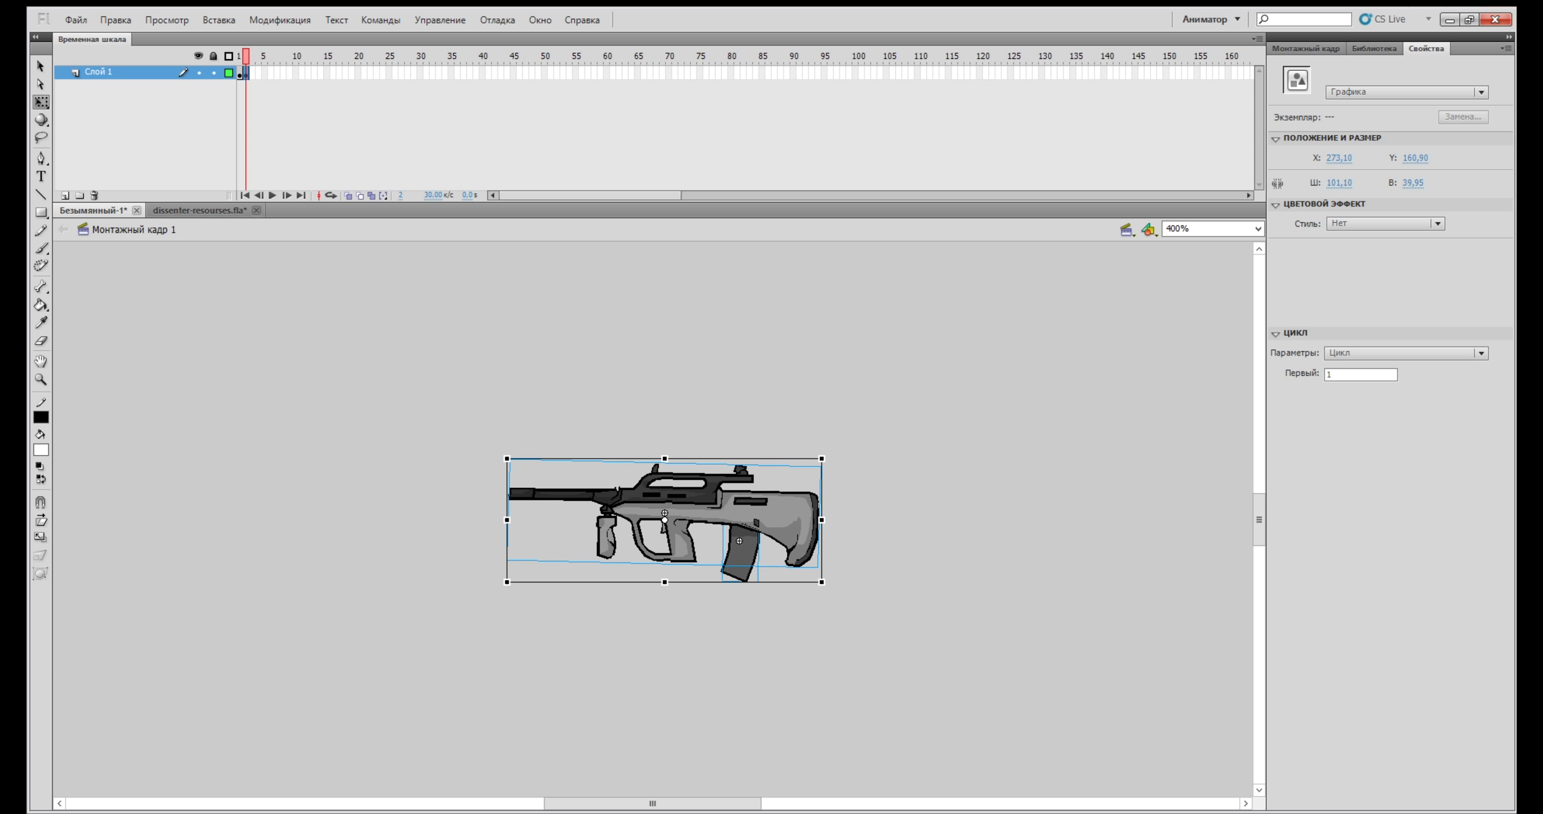
Add keyframes on frames 3 to 5, moving the rifle further right along the way, and play the animation
{"action": "key", "text": "F6"}
{"action": "left_click_drag", "start_coordinate": [749, 513], "coordinate": [804, 513]}
{"action": "key", "text": "F6"}
{"action": "key", "text": "F6"}
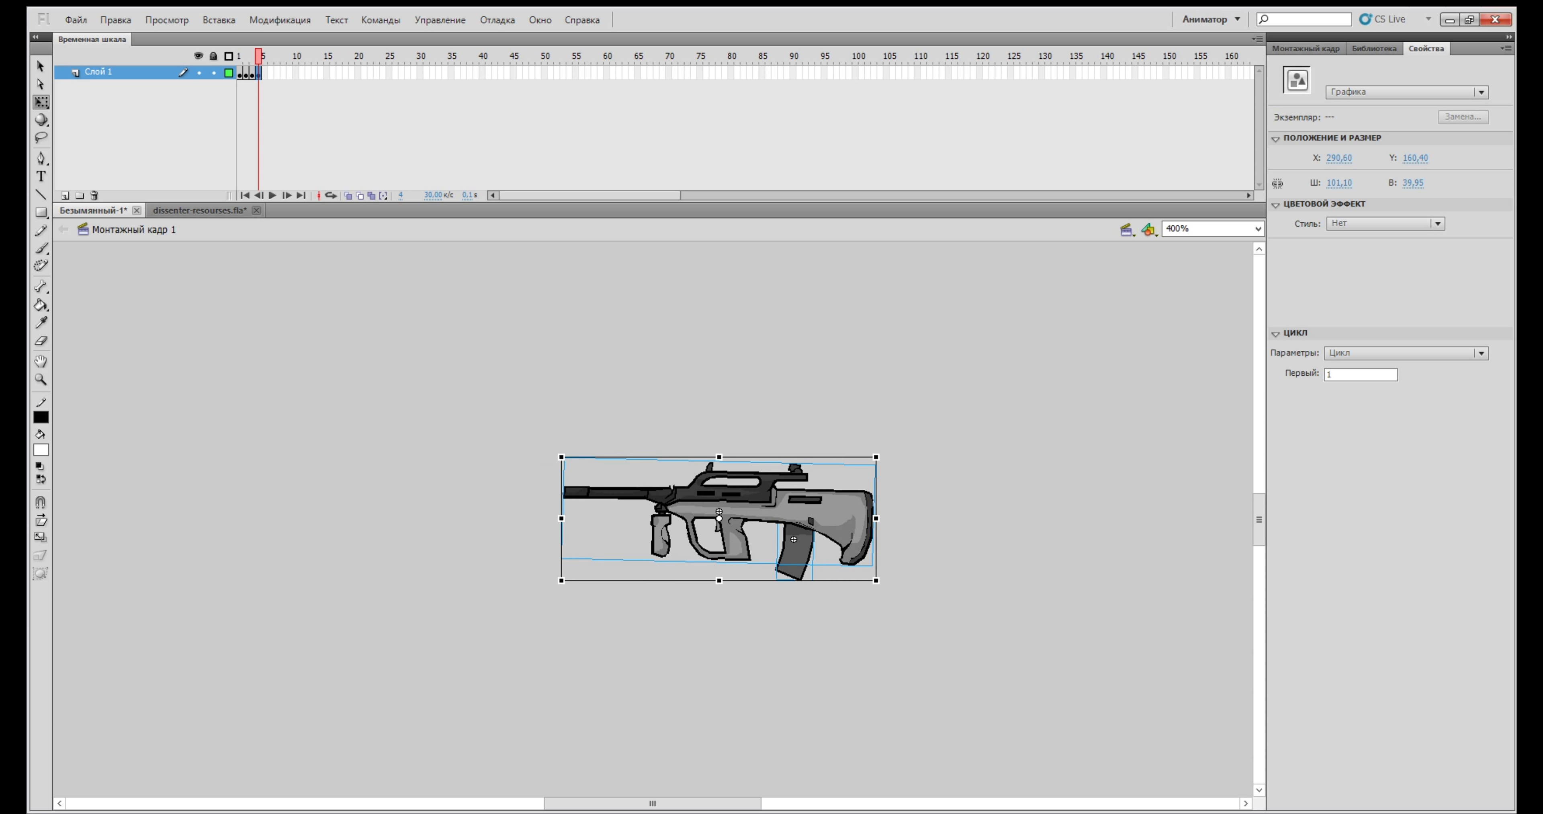
{"action": "key", "text": "Return"}
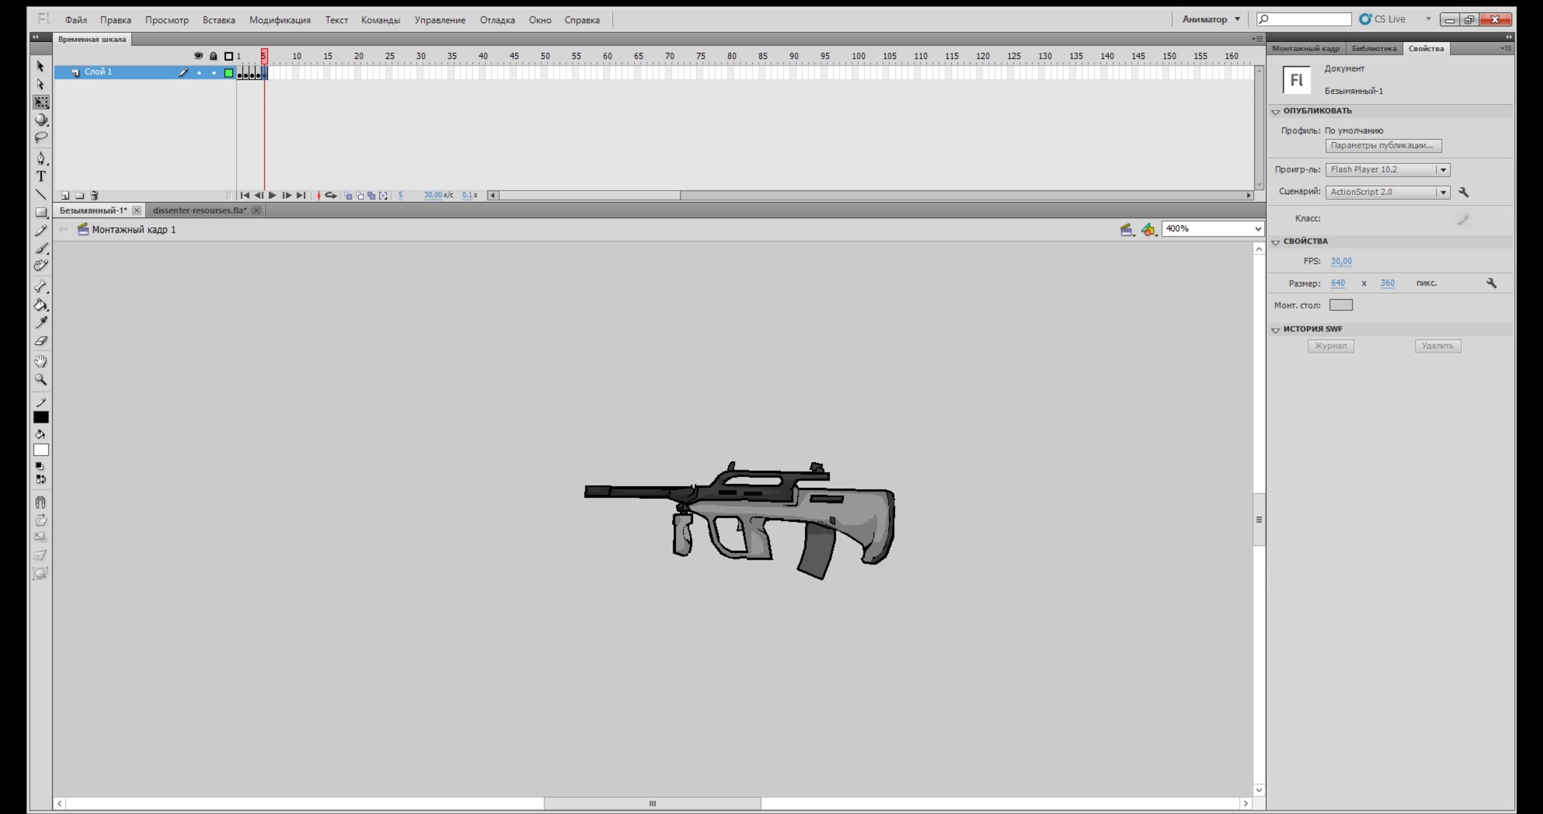
{"action": "key", "text": "Return"}
Hold the rifle's last pose by extending Слой 1 to frame 17
{"action": "key", "text": "F5"}
{"action": "left_click", "coordinate": [271, 73]}
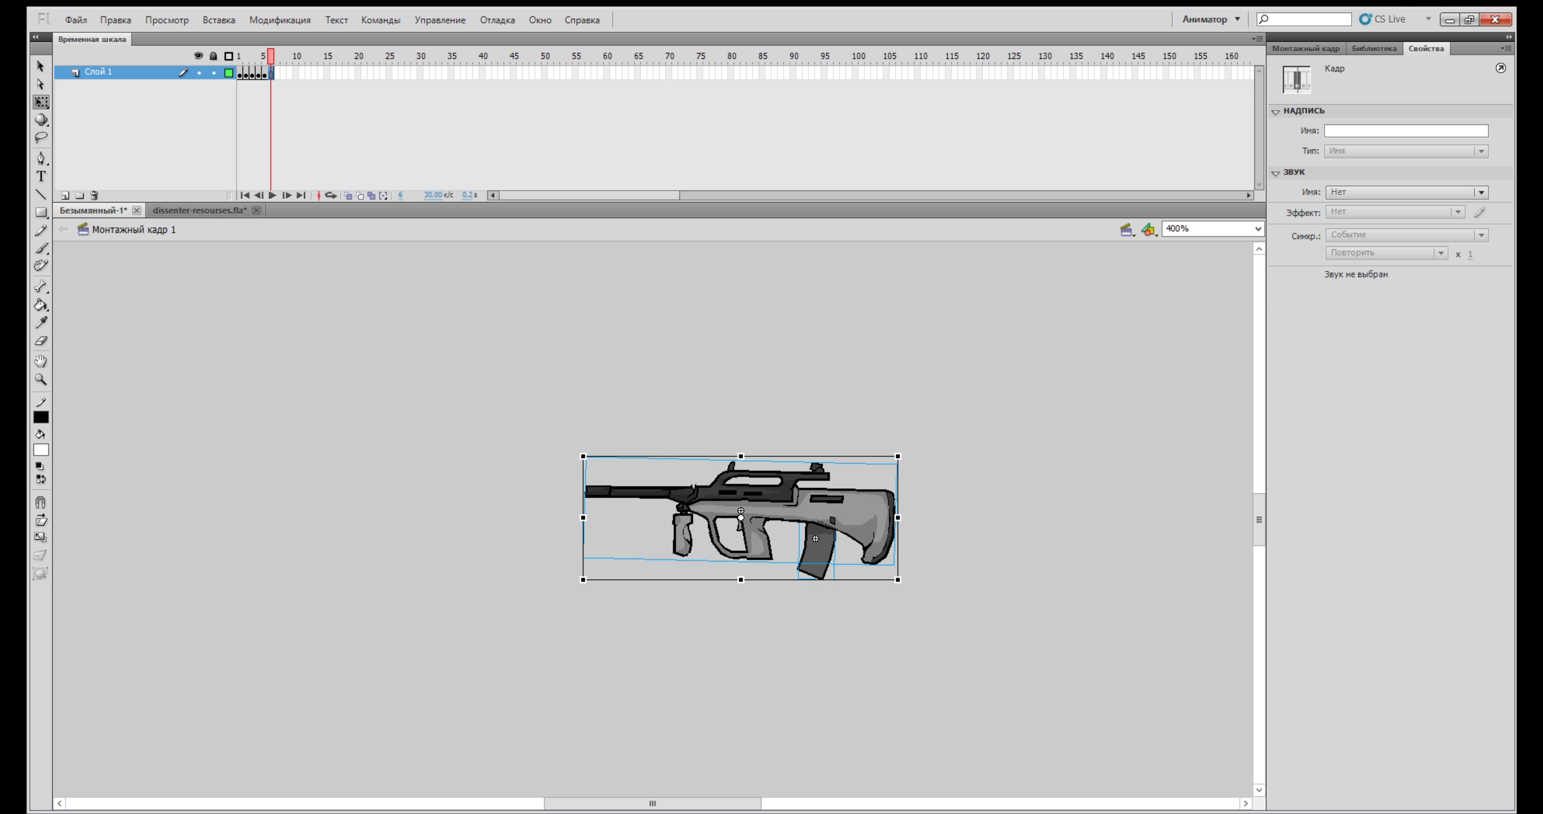
{"action": "key", "text": "F5"}
{"action": "key", "text": "F5"}
{"action": "key", "text": "F5"}
{"action": "key", "text": "F5"}
{"action": "key", "text": "F5"}
{"action": "key", "text": "F5"}
{"action": "key", "text": "F5"}
{"action": "key", "text": "F5"}
{"action": "key", "text": "F5"}
{"action": "key", "text": "F5"}
{"action": "key", "text": "F5"}
Scrub through the held frames after the movement and select the keyframe on frame 5
{"action": "left_click", "coordinate": [302, 74]}
{"action": "left_click", "coordinate": [332, 74]}
{"action": "left_click", "coordinate": [339, 73]}
{"action": "left_click", "coordinate": [302, 73]}
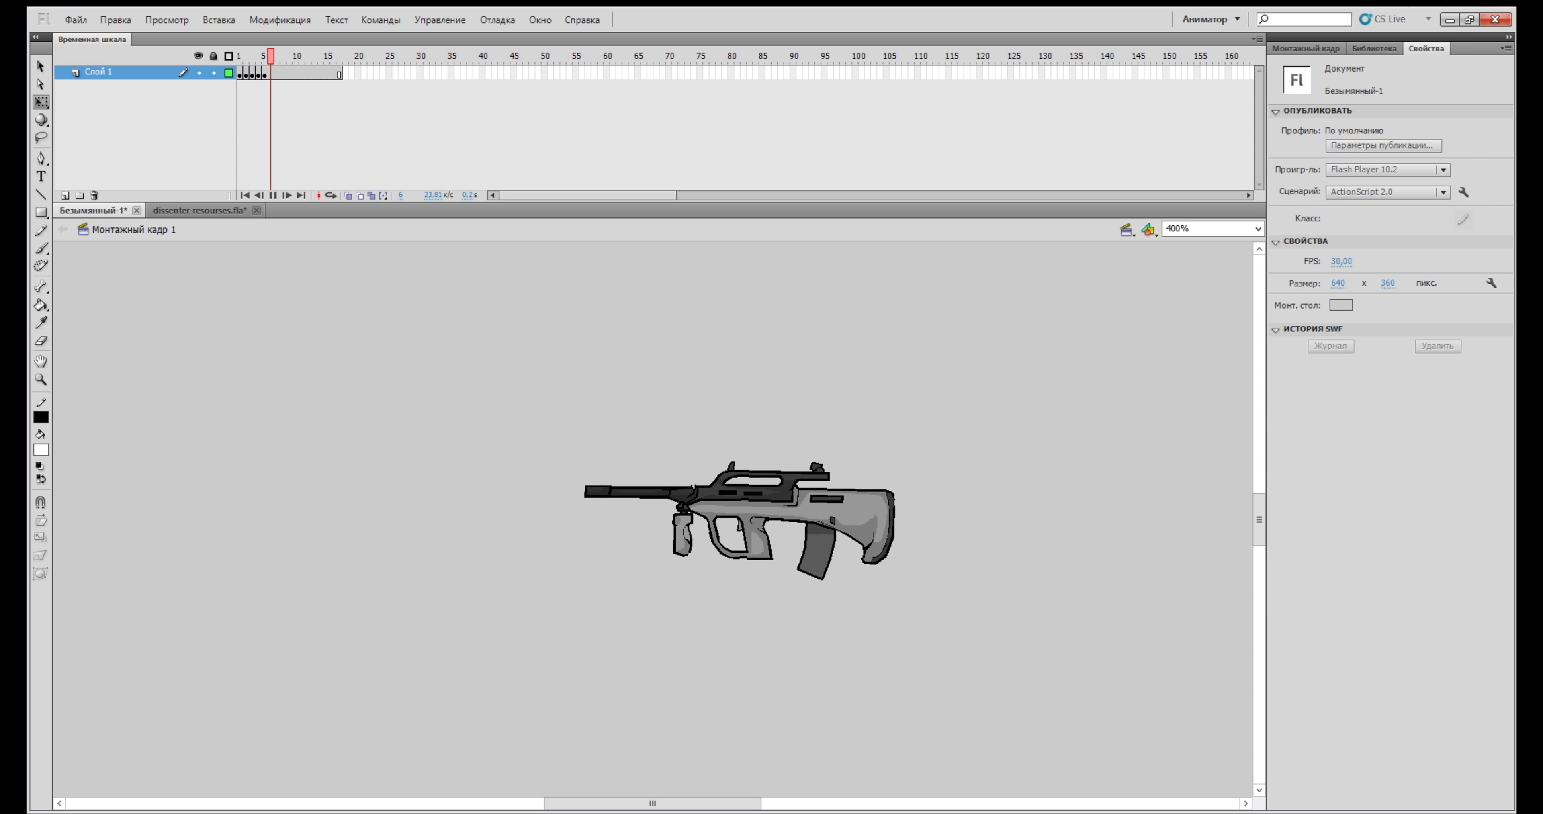
{"action": "mouse_move", "coordinate": [313, 57]}
{"action": "left_mouse_down"}
{"action": "mouse_move", "coordinate": [333, 56]}
{"action": "mouse_move", "coordinate": [284, 56]}
{"action": "left_mouse_up"}
{"action": "left_click", "coordinate": [264, 75]}
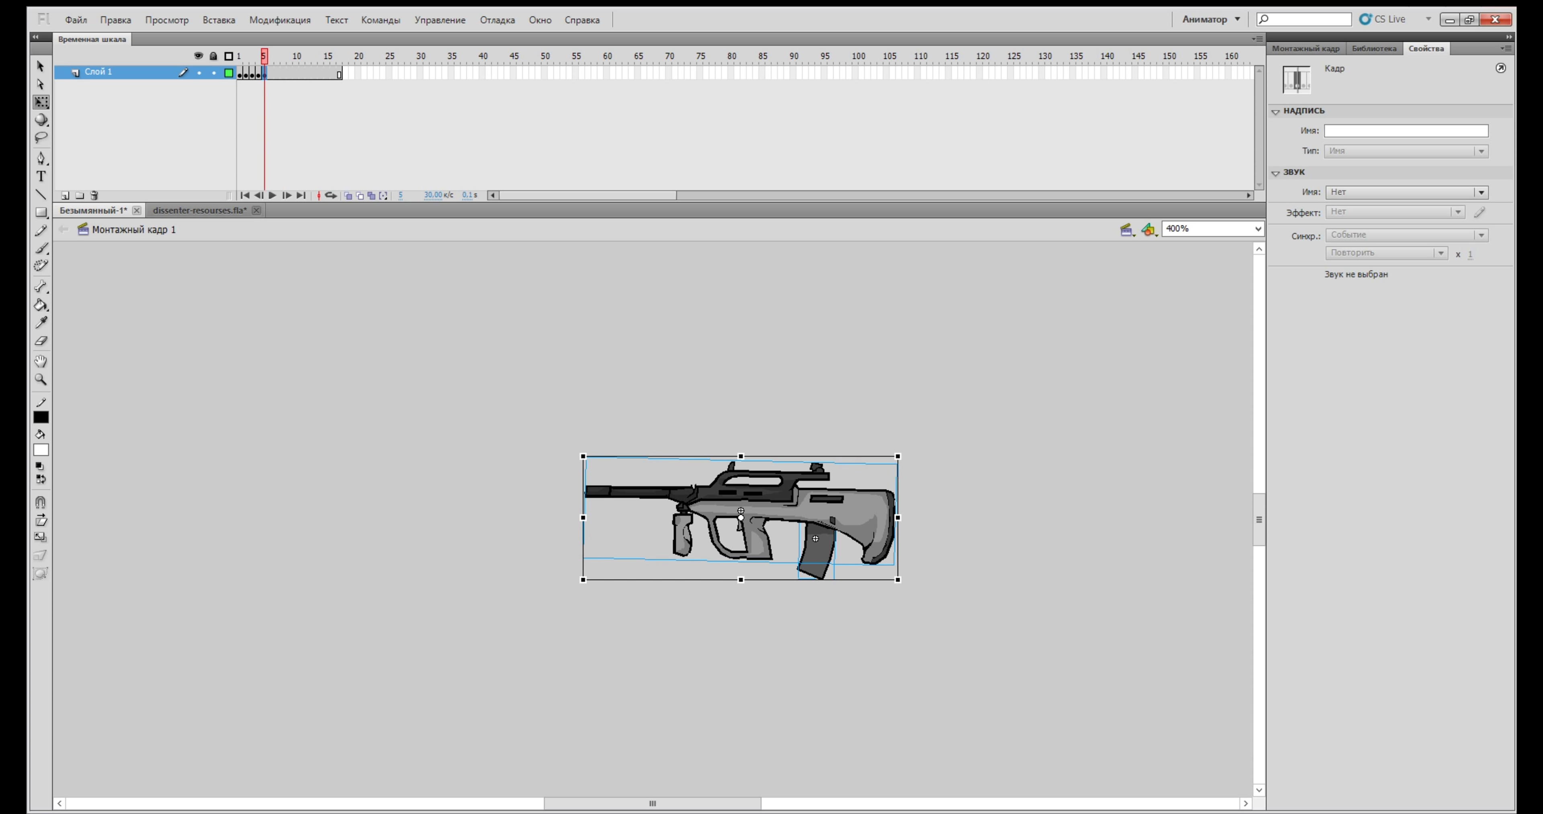
Add keyframes on frames 11 to 14, nudging the rifle to the right and slightly upward along the way
{"action": "key", "text": "period"}
{"action": "key", "text": "period"}
{"action": "key", "text": "period"}
{"action": "key", "text": "period"}
{"action": "key", "text": "period"}
{"action": "key", "text": "period"}
{"action": "key", "text": "F6"}
{"action": "key", "text": "F6"}
{"action": "key", "text": "Right"}
{"action": "key", "text": "Right"}
{"action": "key", "text": "Right"}
{"action": "key", "text": "Up"}
{"action": "key", "text": "Up"}
{"action": "key", "text": "F6"}
{"action": "key", "text": "F6"}
{"action": "key", "text": "Right"}
{"action": "key", "text": "Right"}
{"action": "key", "text": "Right"}
{"action": "key", "text": "Right"}
{"action": "key", "text": "Up"}
{"action": "key", "text": "Up"}
Add keyframes on frames 15 to 17, raising the rifle further, with a rightward shift on frame 15 and a slight leftward nudge on frame 17
{"action": "key", "text": "F6"}
{"action": "key", "text": "Right"}
{"action": "key", "text": "Right"}
{"action": "key", "text": "Right"}
{"action": "key", "text": "Right"}
{"action": "key", "text": "Right"}
{"action": "key", "text": "Up"}
{"action": "key", "text": "Up"}
{"action": "key", "text": "Up"}
{"action": "key", "text": "Up"}
{"action": "key", "text": "Up"}
{"action": "key", "text": "Up"}
{"action": "key", "text": "Up"}
{"action": "key", "text": "Up"}
{"action": "key", "text": "Up"}
{"action": "key", "text": "Up"}
{"action": "key", "text": "F6"}
{"action": "key", "text": "F6"}
{"action": "key", "text": "Up"}
{"action": "key", "text": "Up"}
{"action": "key", "text": "Up"}
{"action": "key", "text": "Up"}
{"action": "key", "text": "Up"}
{"action": "key", "text": "Up"}
{"action": "key", "text": "Up"}
{"action": "key", "text": "Up"}
{"action": "key", "text": "Up"}
{"action": "key", "text": "Up"}
{"action": "key", "text": "Left"}
Add keyframes on frames 18 and 19, moving the rifle left and a little higher on each
{"action": "key", "text": "F6"}
{"action": "key", "text": "Left"}
{"action": "key", "text": "Left"}
{"action": "key", "text": "Left"}
{"action": "key", "text": "Up"}
{"action": "key", "text": "Up"}
{"action": "key", "text": "Up"}
{"action": "key", "text": "Up"}
{"action": "key", "text": "Up"}
{"action": "key", "text": "F6"}
{"action": "key", "text": "Left"}
{"action": "key", "text": "Left"}
{"action": "key", "text": "Left"}
{"action": "key", "text": "Left"}
{"action": "key", "text": "Left"}
{"action": "key", "text": "Left"}
{"action": "key", "text": "Left"}
{"action": "key", "text": "Left"}
{"action": "key", "text": "Up"}
{"action": "key", "text": "Up"}
{"action": "key", "text": "Up"}
{"action": "key", "text": "Up"}
Step back through the new keyframes to review the rifle's movement
{"action": "key", "text": "comma"}
{"action": "key", "text": "comma"}
{"action": "key", "text": "comma"}
{"action": "key", "text": "comma"}
{"action": "key", "text": "comma"}
{"action": "key", "text": "comma"}
{"action": "key", "text": "comma"}
{"action": "key", "text": "comma"}
{"action": "key", "text": "comma"}
{"action": "key", "text": "comma"}
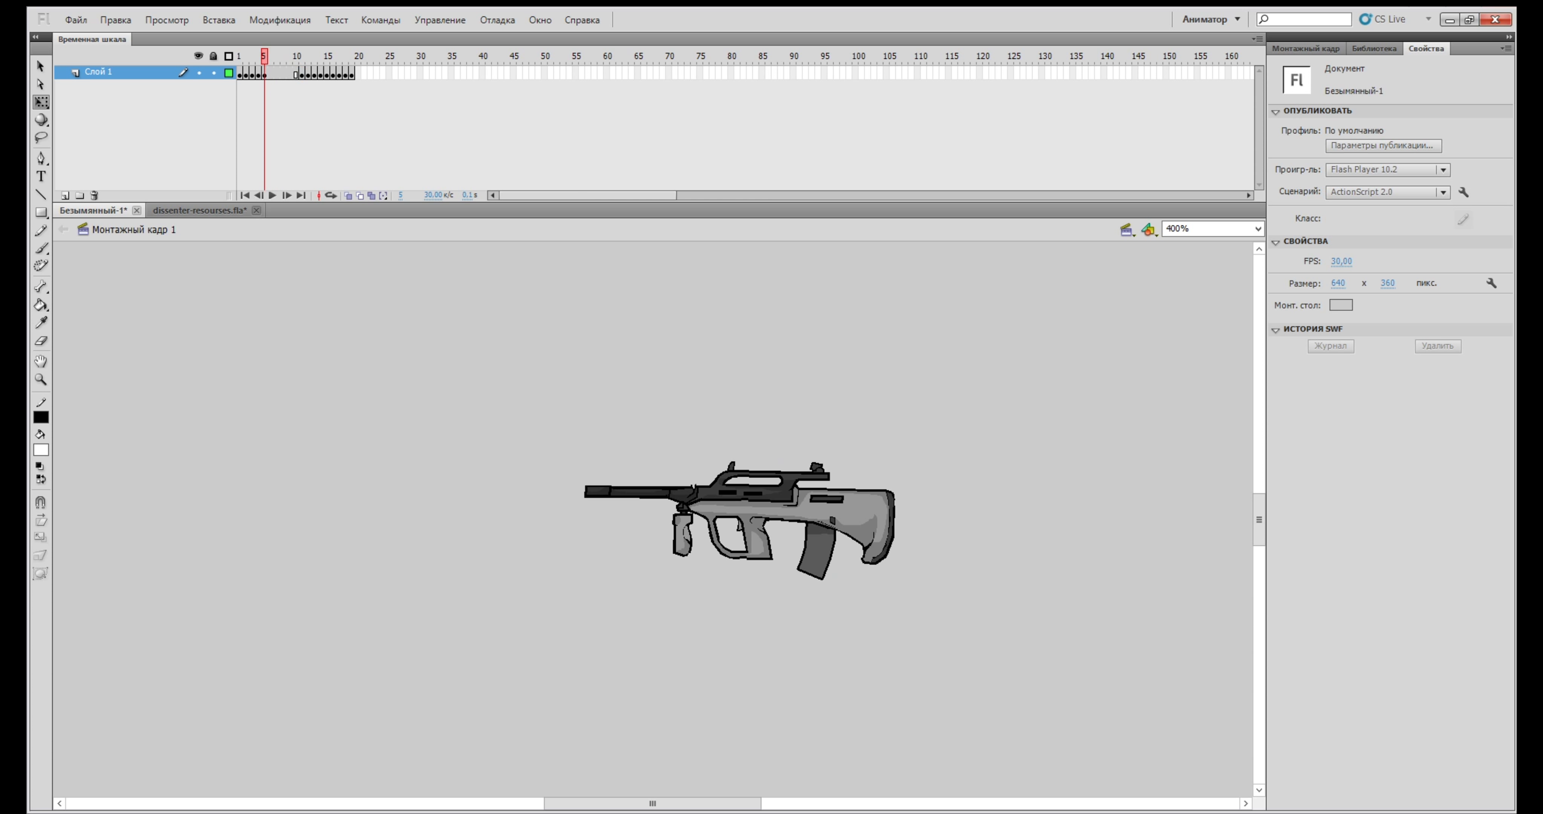
Hold the rifle's pose from frame 19 by extending Слой 1 to frame 41
{"action": "left_click", "coordinate": [352, 74]}
{"action": "key", "text": "F5"}
{"action": "key", "text": "F5"}
{"action": "key", "text": "F5"}
{"action": "key", "text": "F5"}
{"action": "key", "text": "F5"}
{"action": "key", "text": "F5"}
{"action": "key", "text": "F5"}
{"action": "key", "text": "F5"}
{"action": "key", "text": "F5"}
{"action": "key", "text": "F5"}
{"action": "key", "text": "F5"}
{"action": "key", "text": "F5"}
{"action": "key", "text": "F5"}
{"action": "key", "text": "F5"}
{"action": "key", "text": "F5"}
{"action": "key", "text": "F5"}
{"action": "key", "text": "F5"}
{"action": "key", "text": "F5"}
{"action": "key", "text": "F5"}
{"action": "key", "text": "F5"}
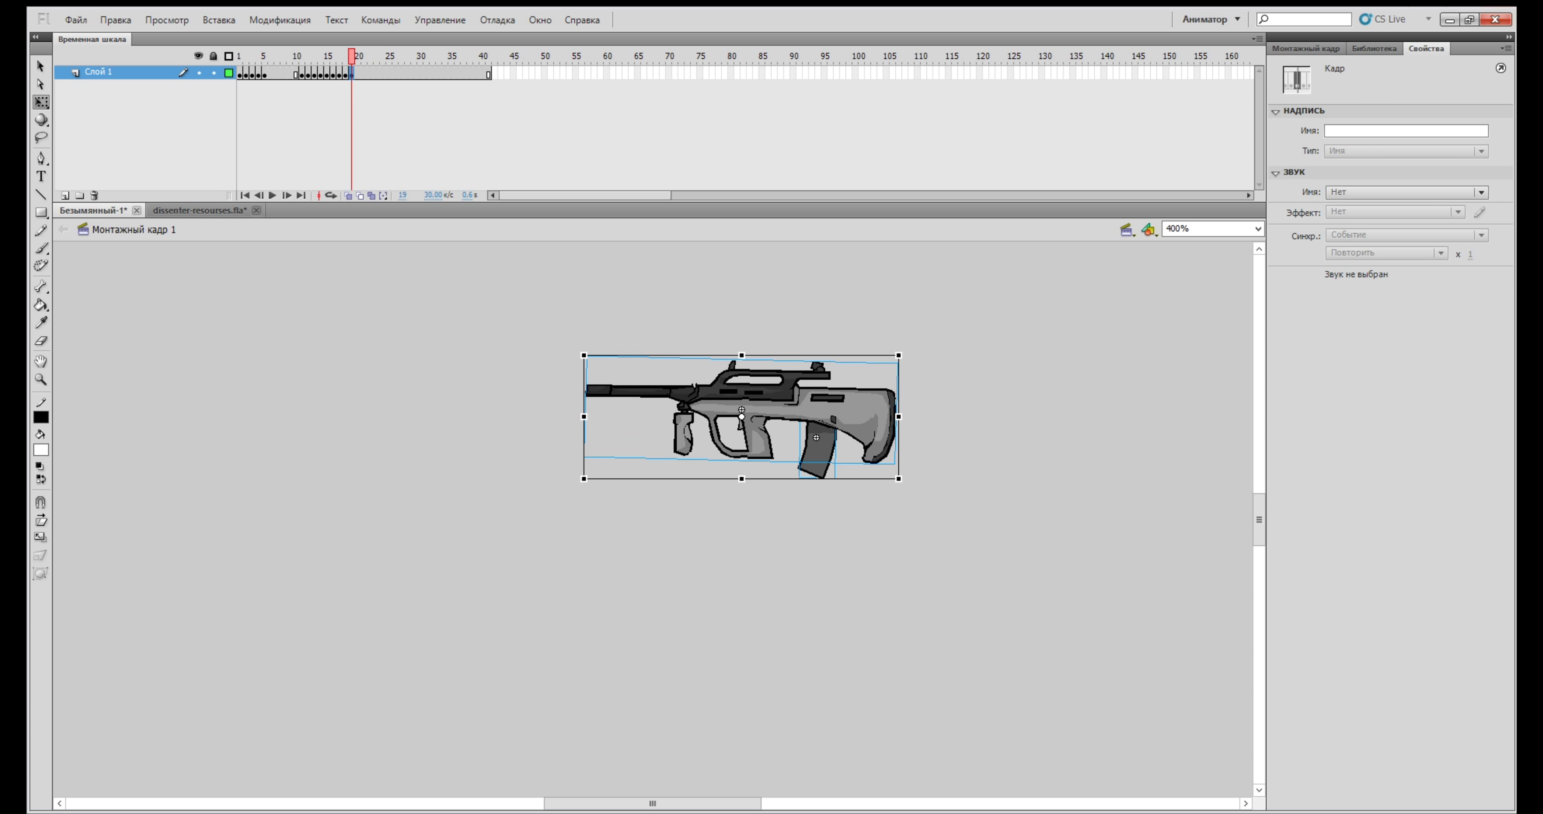
{"action": "key", "text": "Escape"}
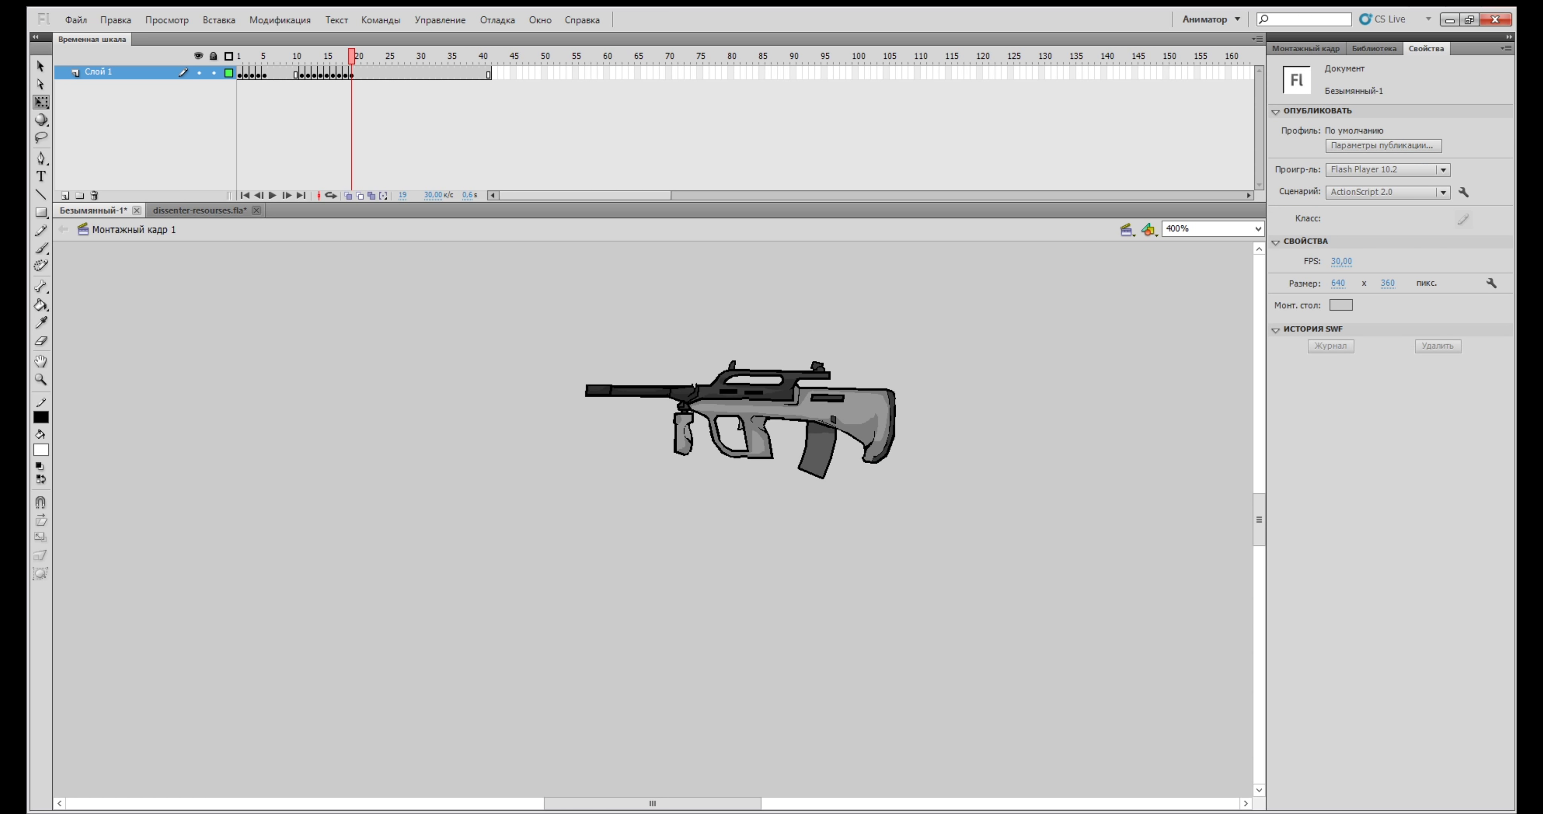
Insert a blank keyframe on frame 25 of Слой 1 and paste the scoped rifle in place on it
{"action": "left_click", "coordinate": [389, 74]}
{"action": "key", "text": "F7"}
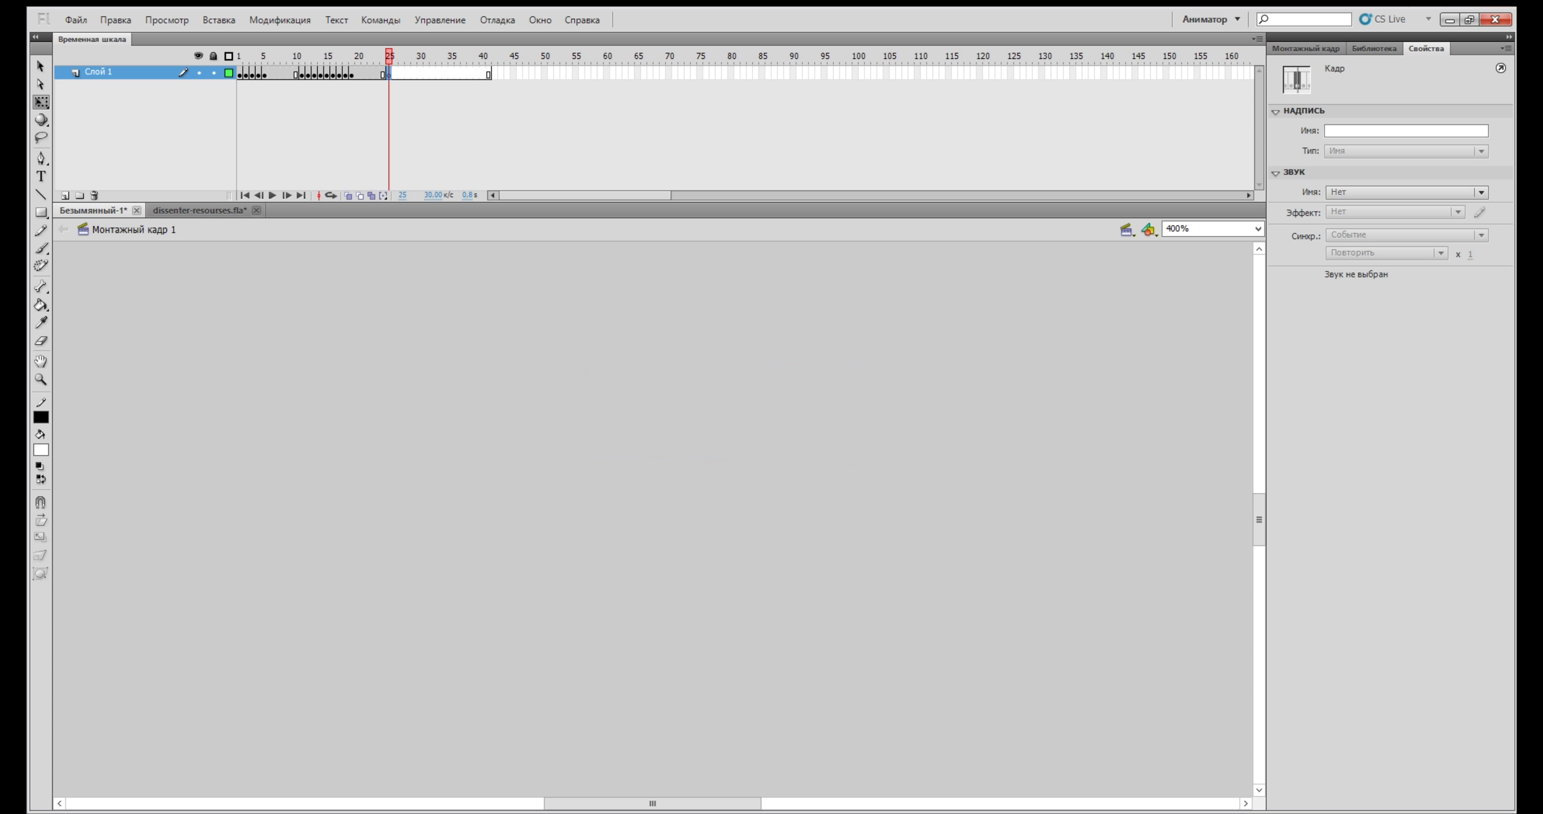
{"action": "left_click", "coordinate": [376, 73]}
{"action": "left_click", "coordinate": [389, 74]}
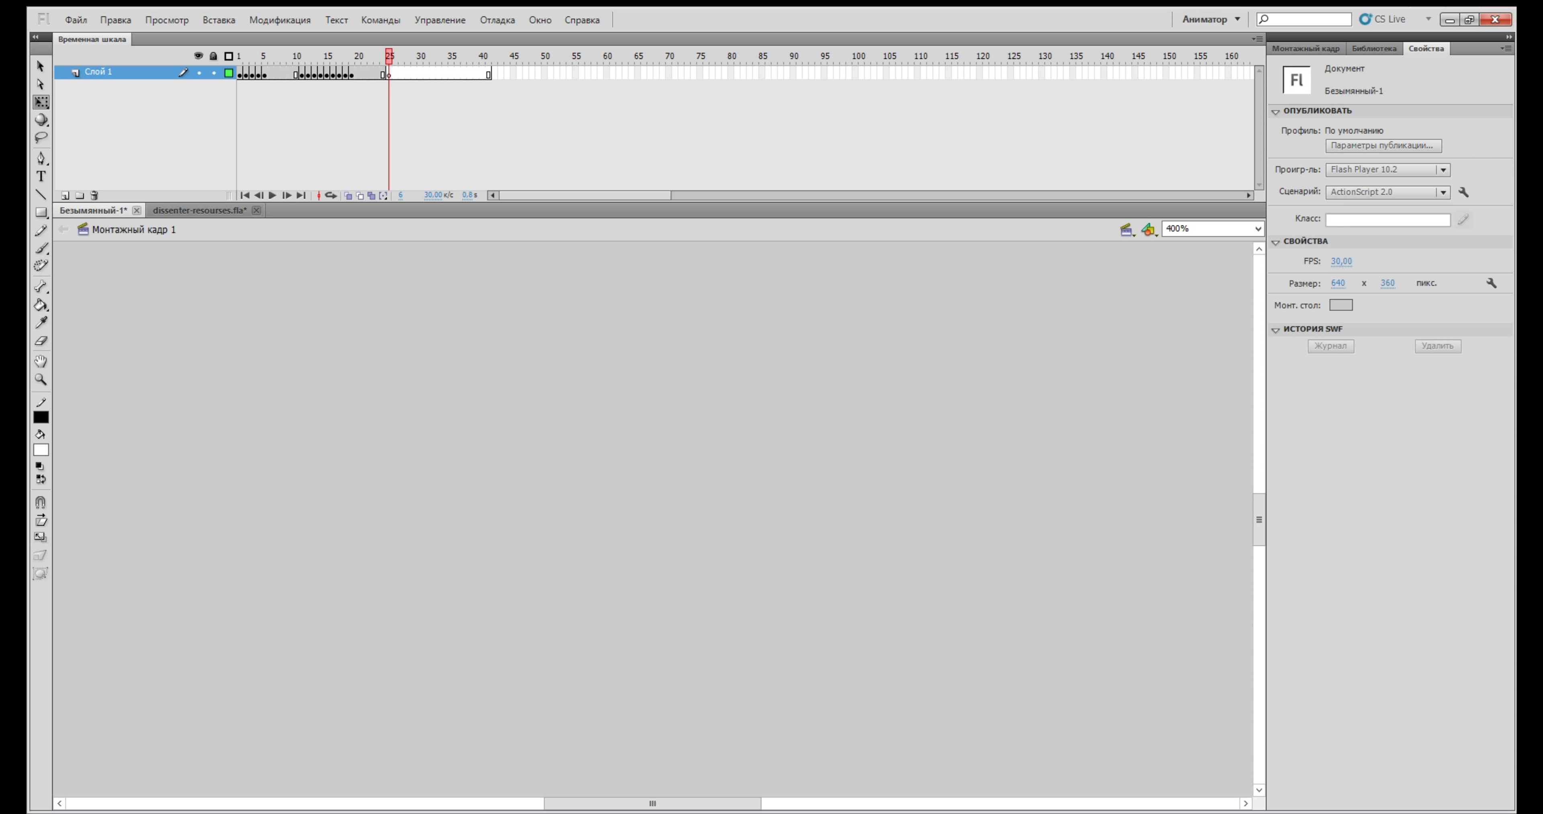
{"action": "key", "text": "ctrl+shift+v"}
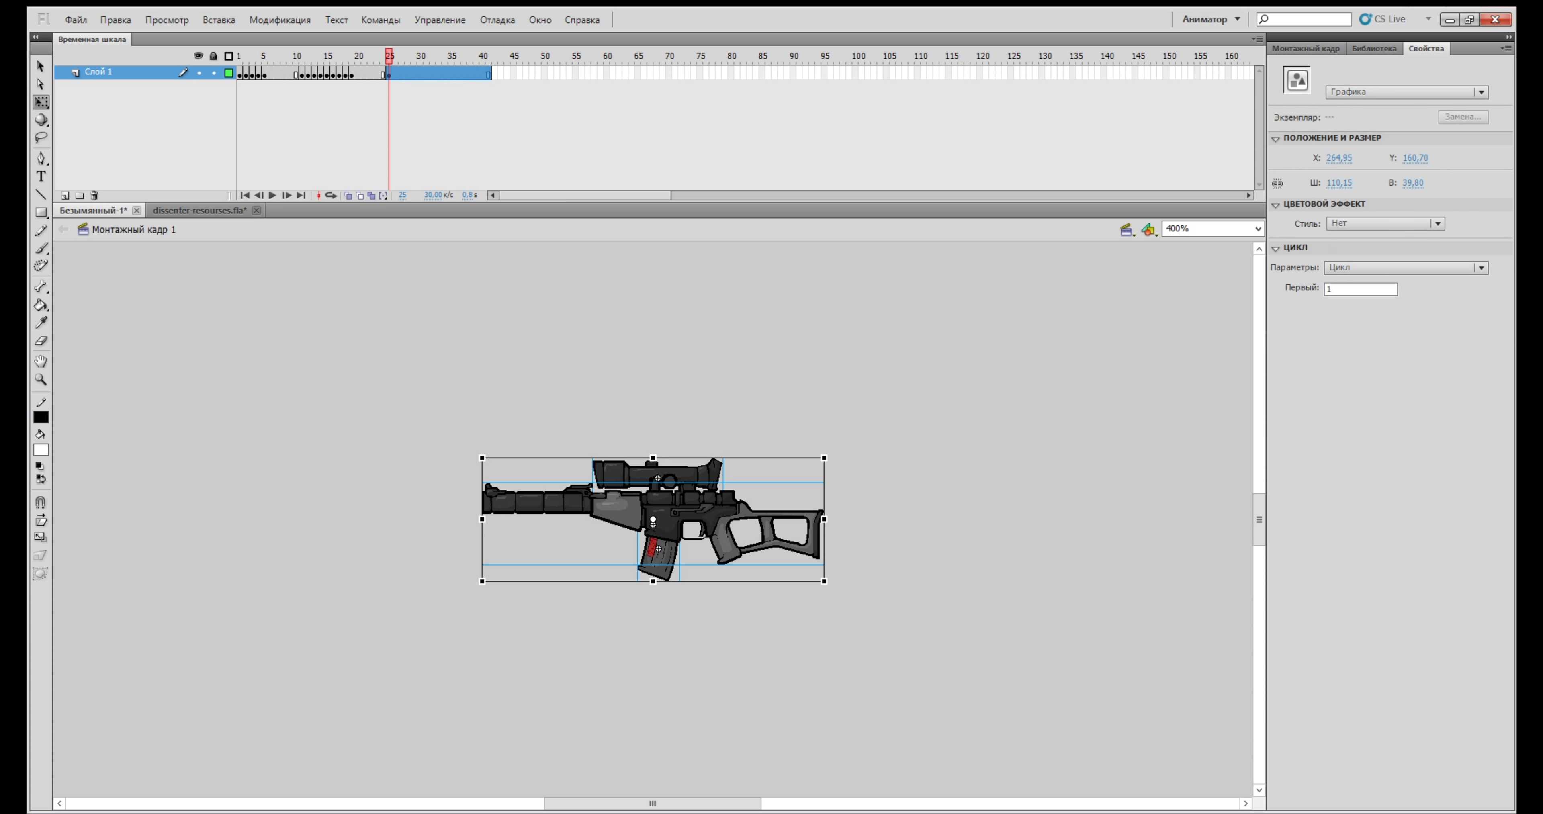
{"action": "left_click", "coordinate": [363, 73]}
{"action": "left_click", "coordinate": [388, 74]}
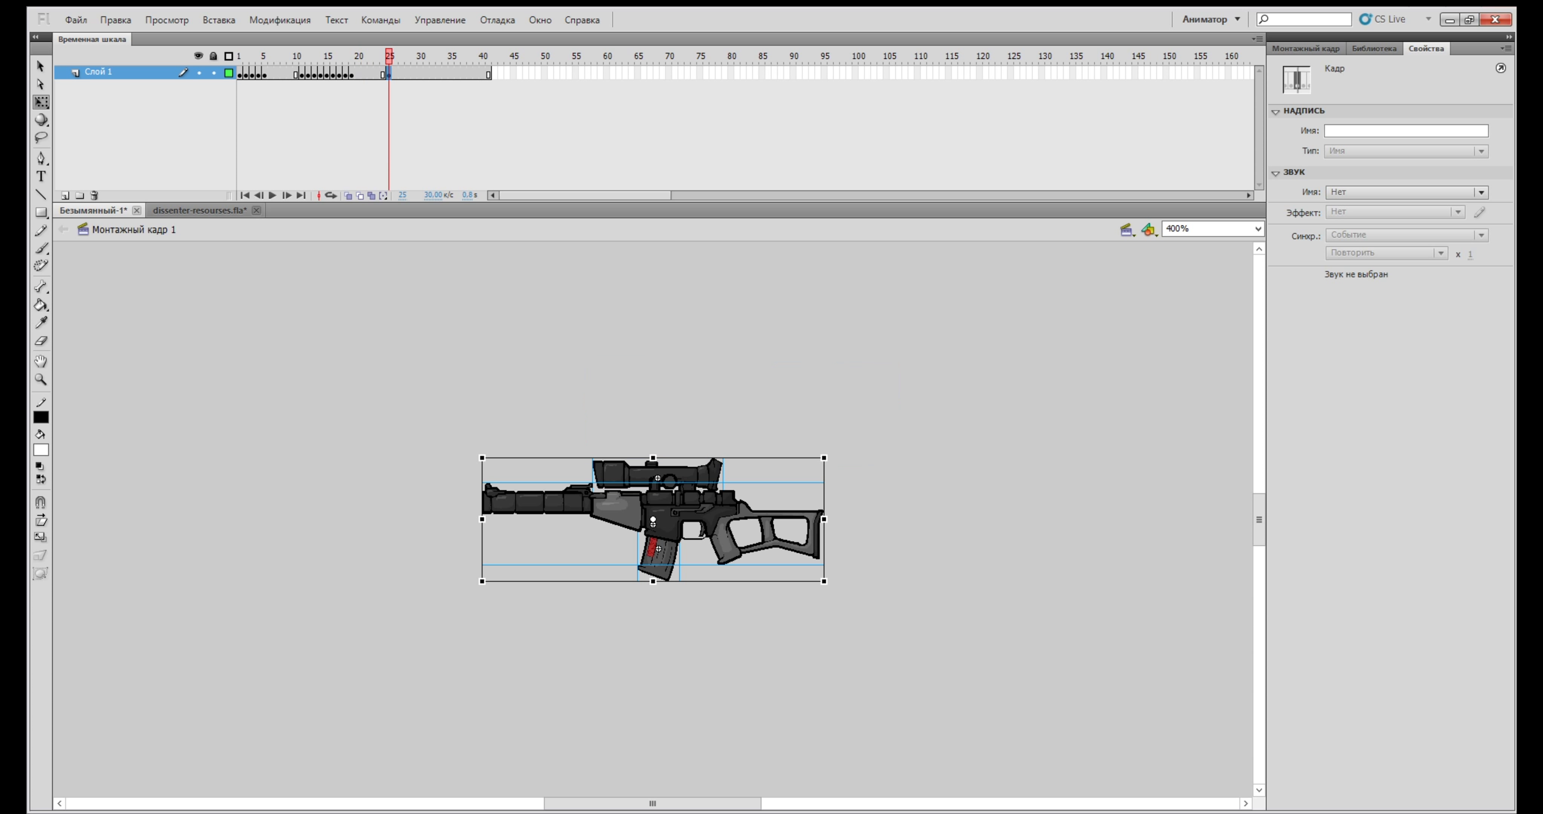
Add keyframes on frames 26 to 30, moving the scoped rifle right and slightly up along the way
{"action": "key", "text": "F6"}
{"action": "key", "text": "F6"}
{"action": "left_click_drag", "start_coordinate": [671, 518], "coordinate": [704, 503]}
{"action": "key", "text": "F6"}
{"action": "left_click_drag", "start_coordinate": [704, 503], "coordinate": [749, 494]}
{"action": "key", "text": "F6"}
{"action": "key", "text": "Escape"}
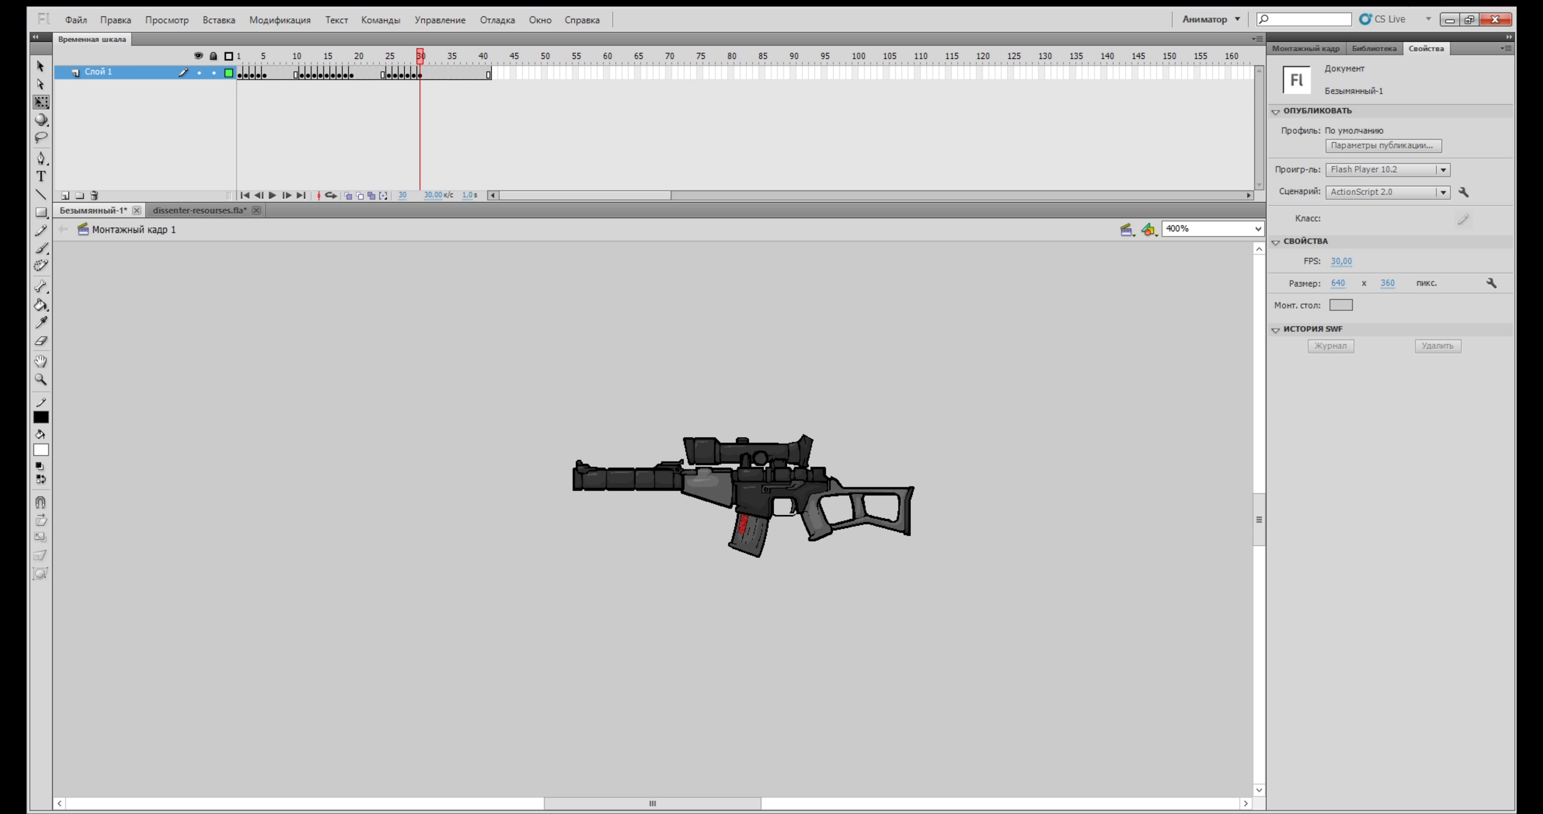
Insert a blank keyframe on frame 31 and compare the frames before and after it
{"action": "key", "text": "F7"}
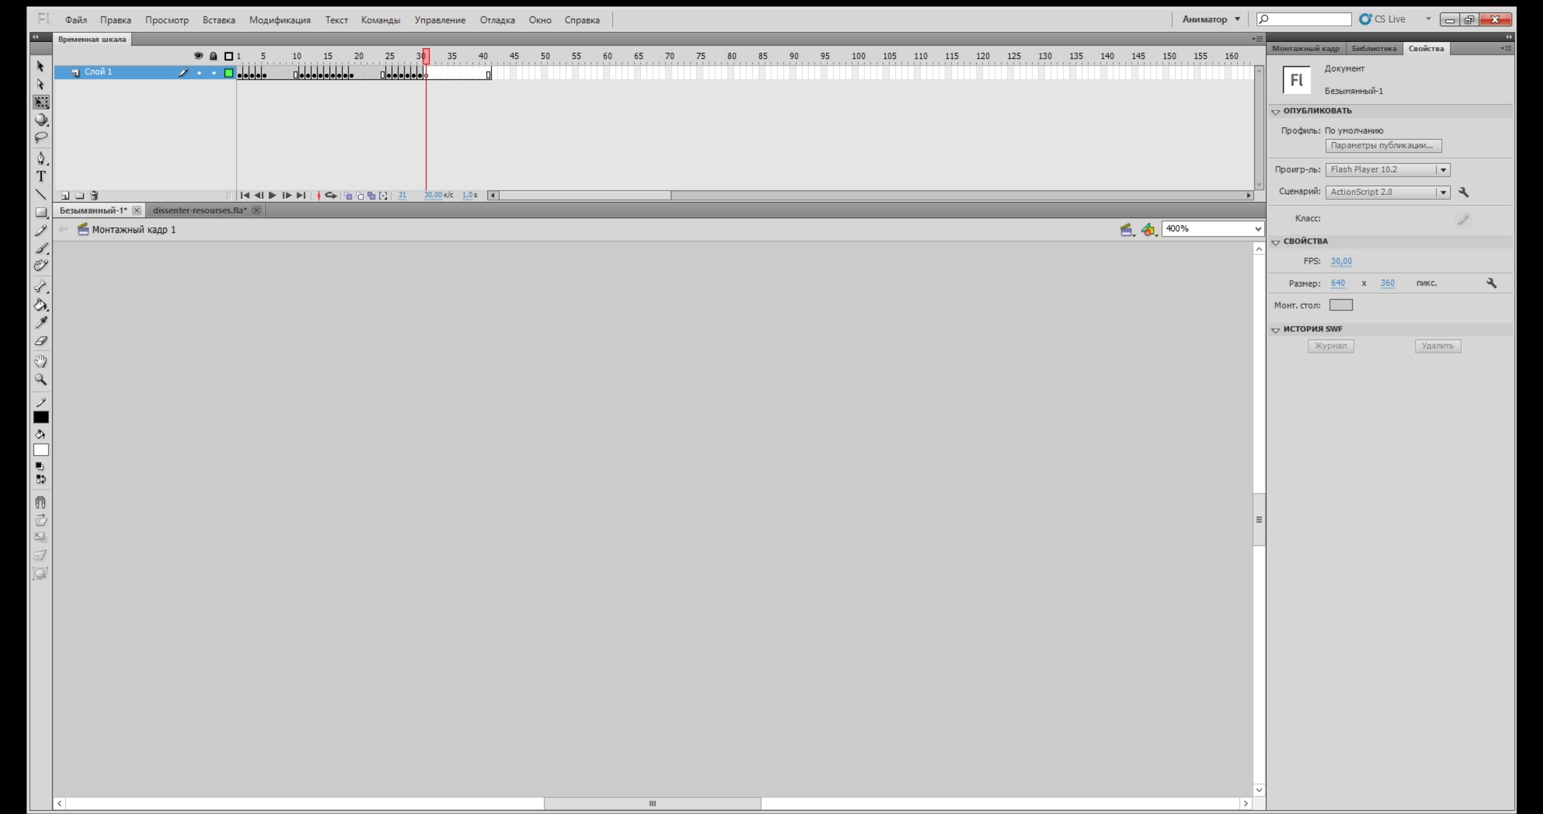
{"action": "left_click", "coordinate": [414, 74]}
{"action": "left_click", "coordinate": [457, 73]}
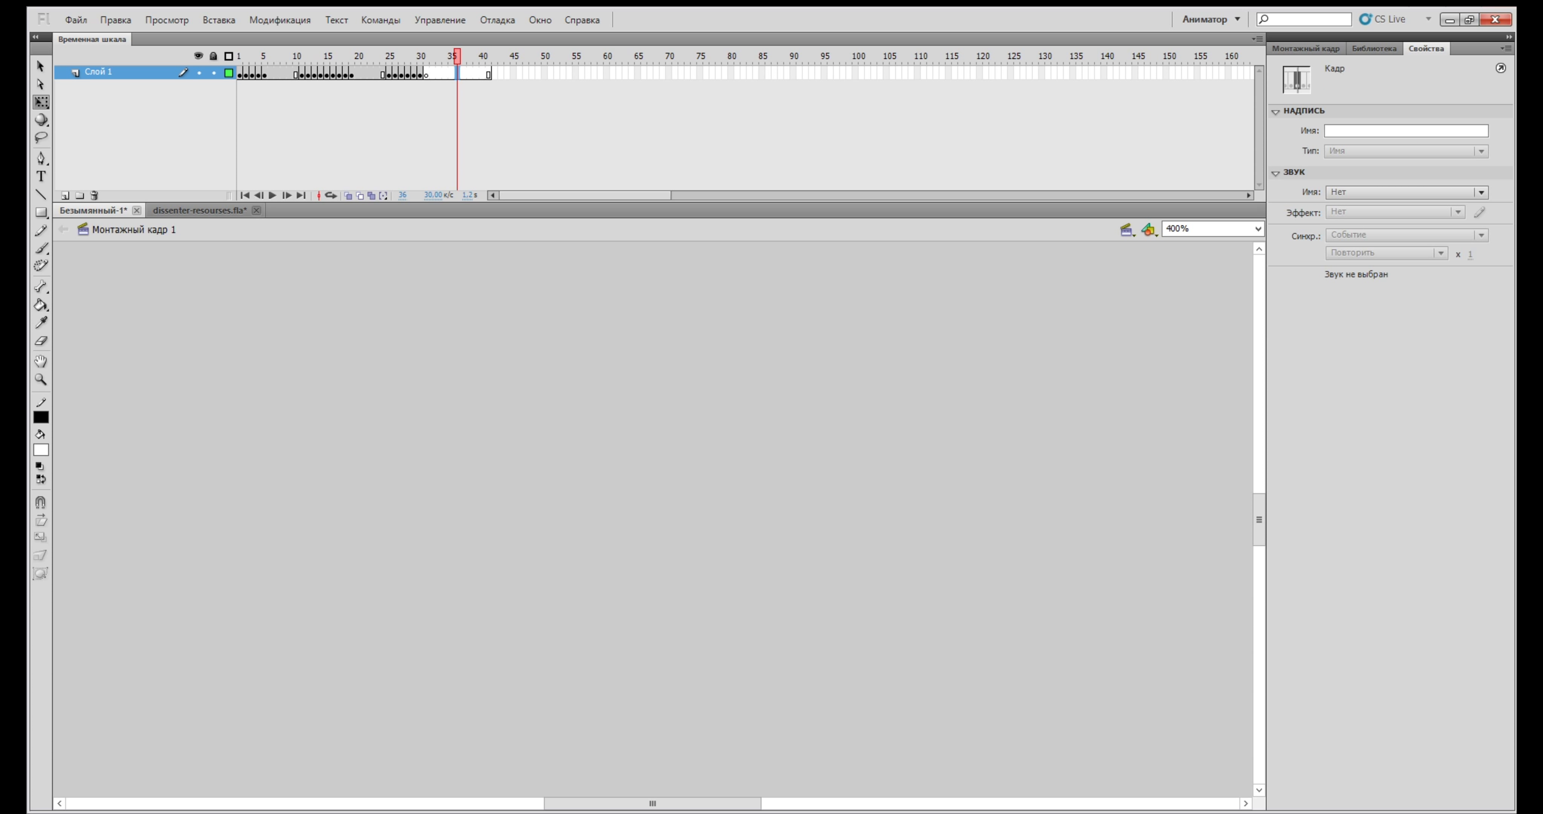
{"action": "left_click", "coordinate": [433, 74]}
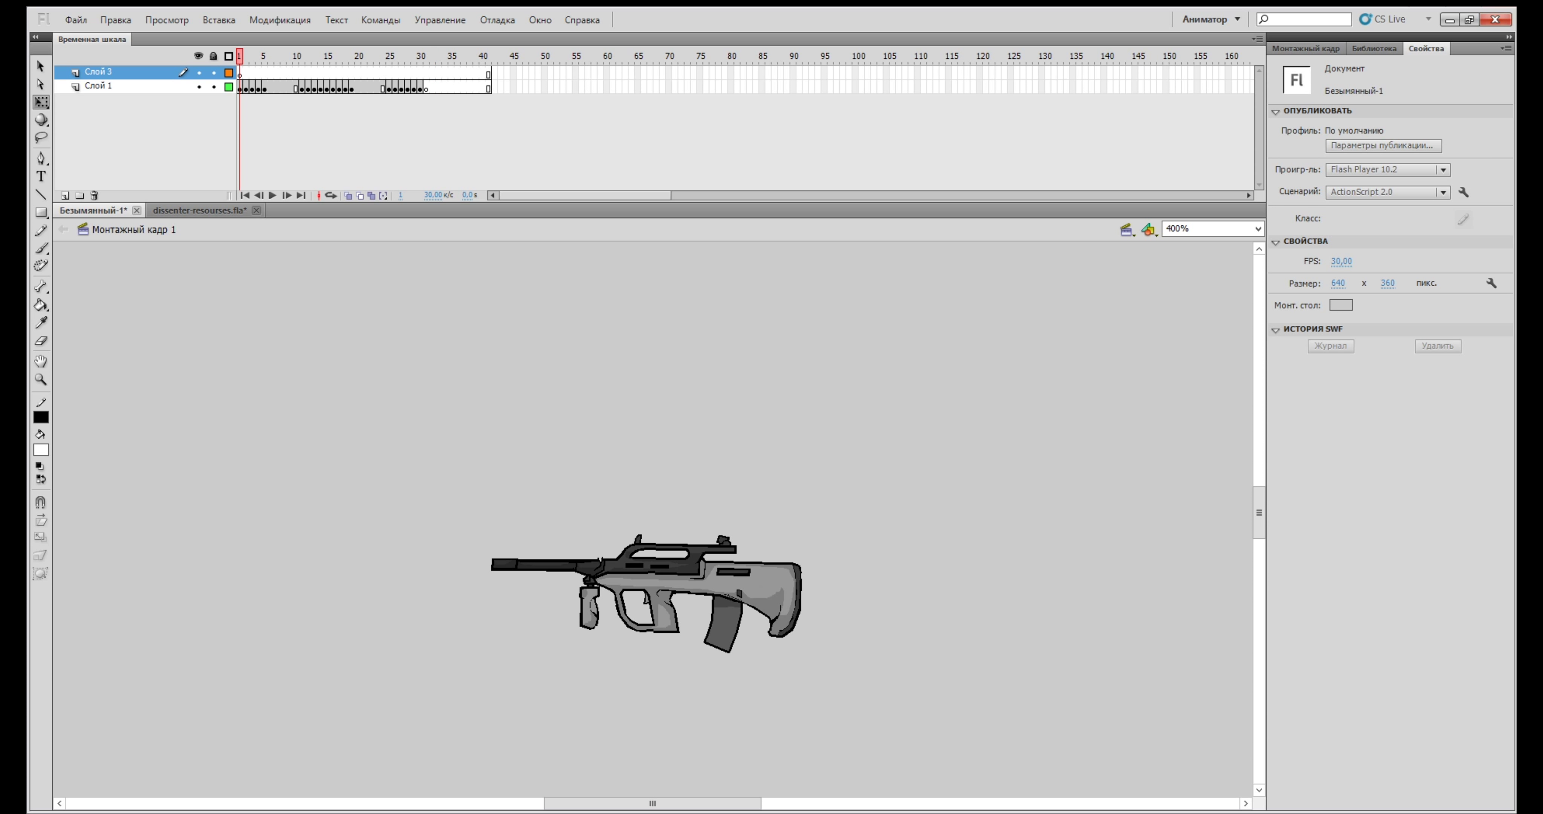
Add a new layer, paste the dark room graphic onto it, and shift the graphic slightly left
{"action": "left_click", "coordinate": [65, 196]}
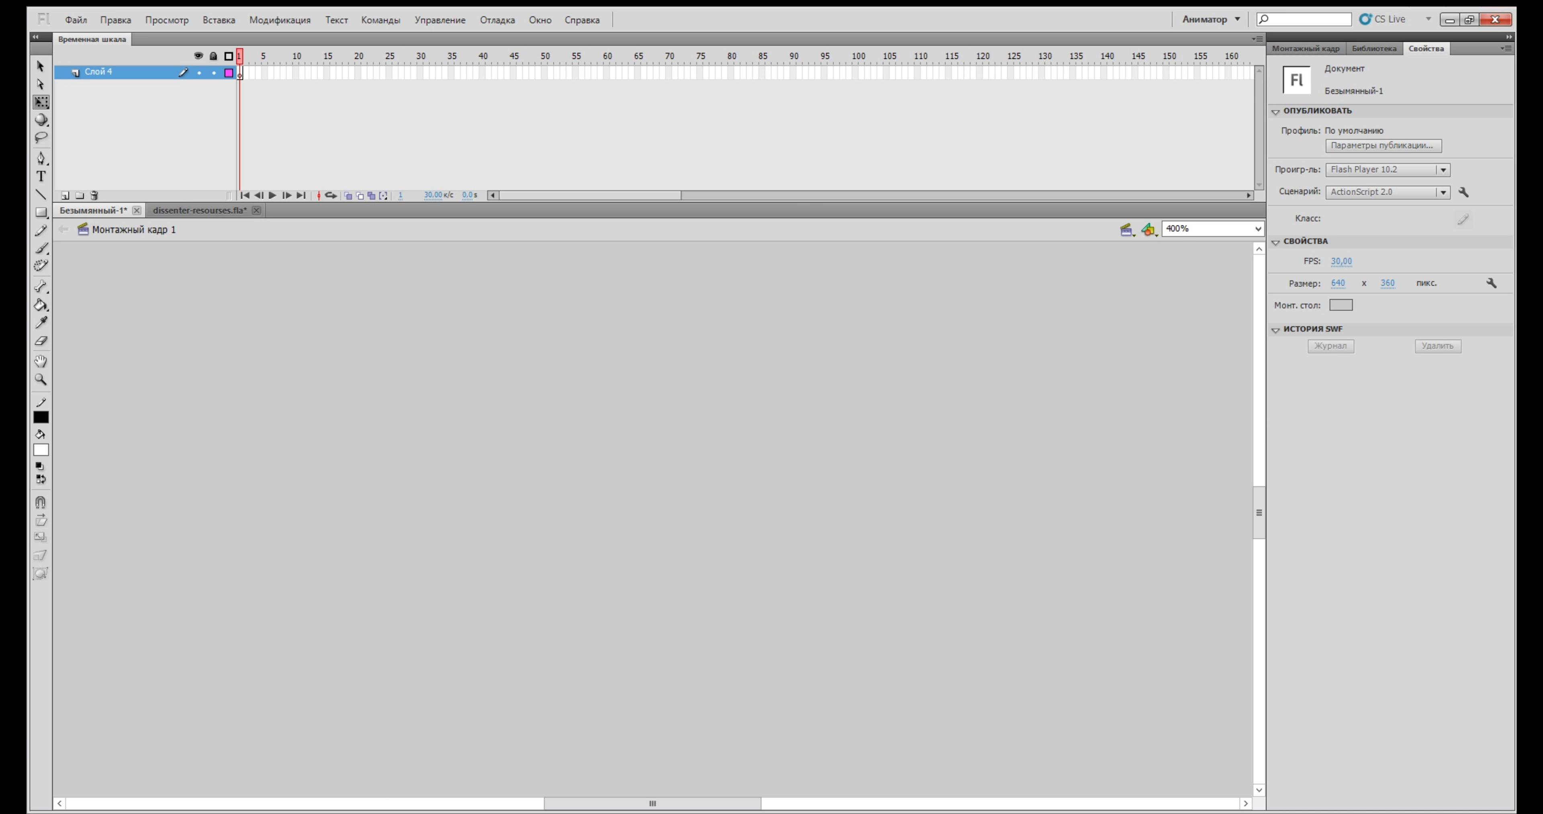
{"action": "key", "text": "ctrl+minus"}
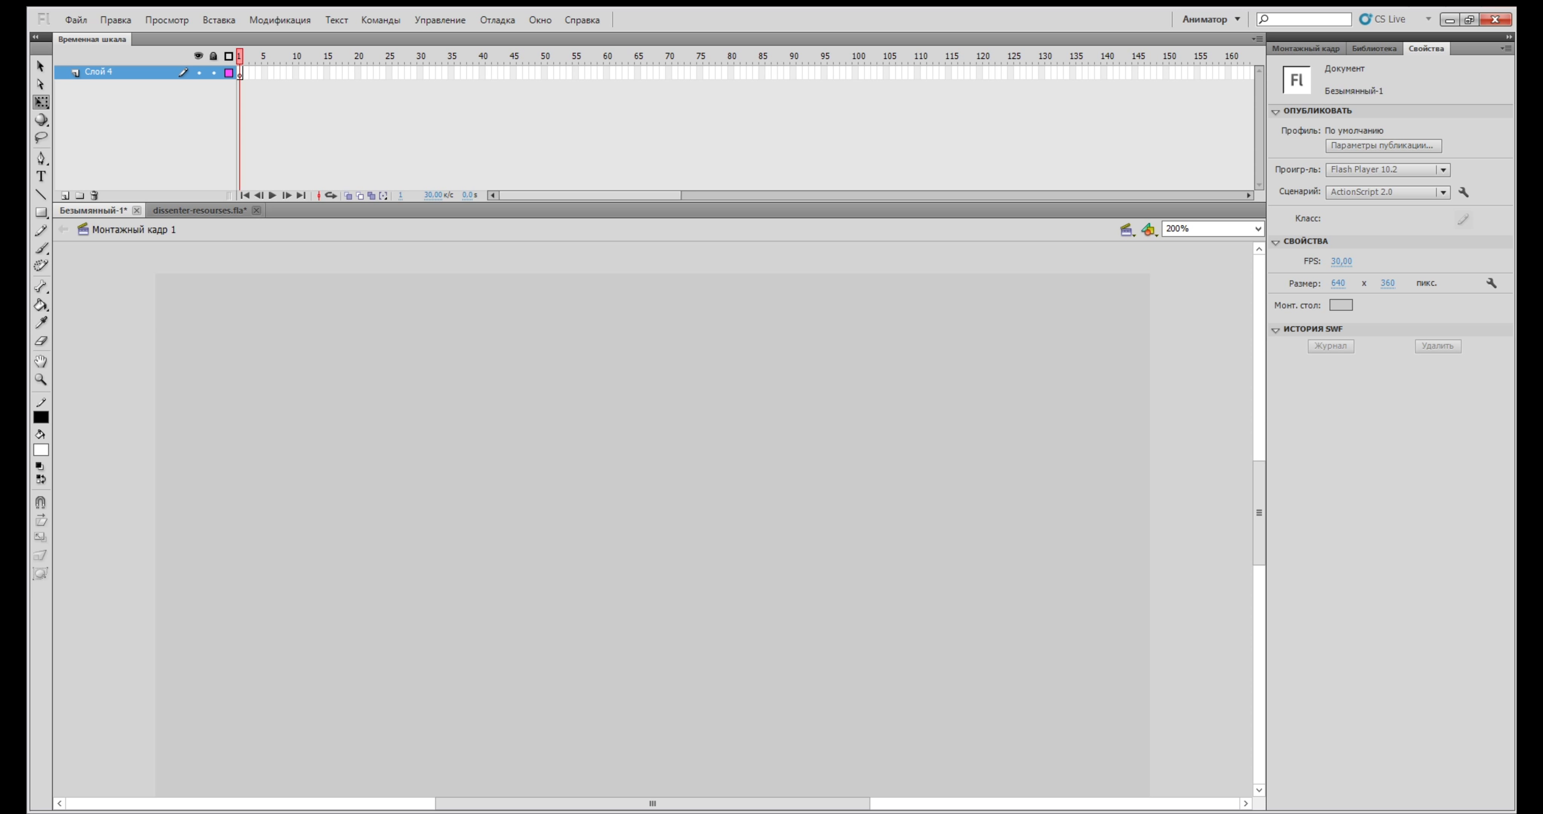
{"action": "key", "text": "ctrl+v"}
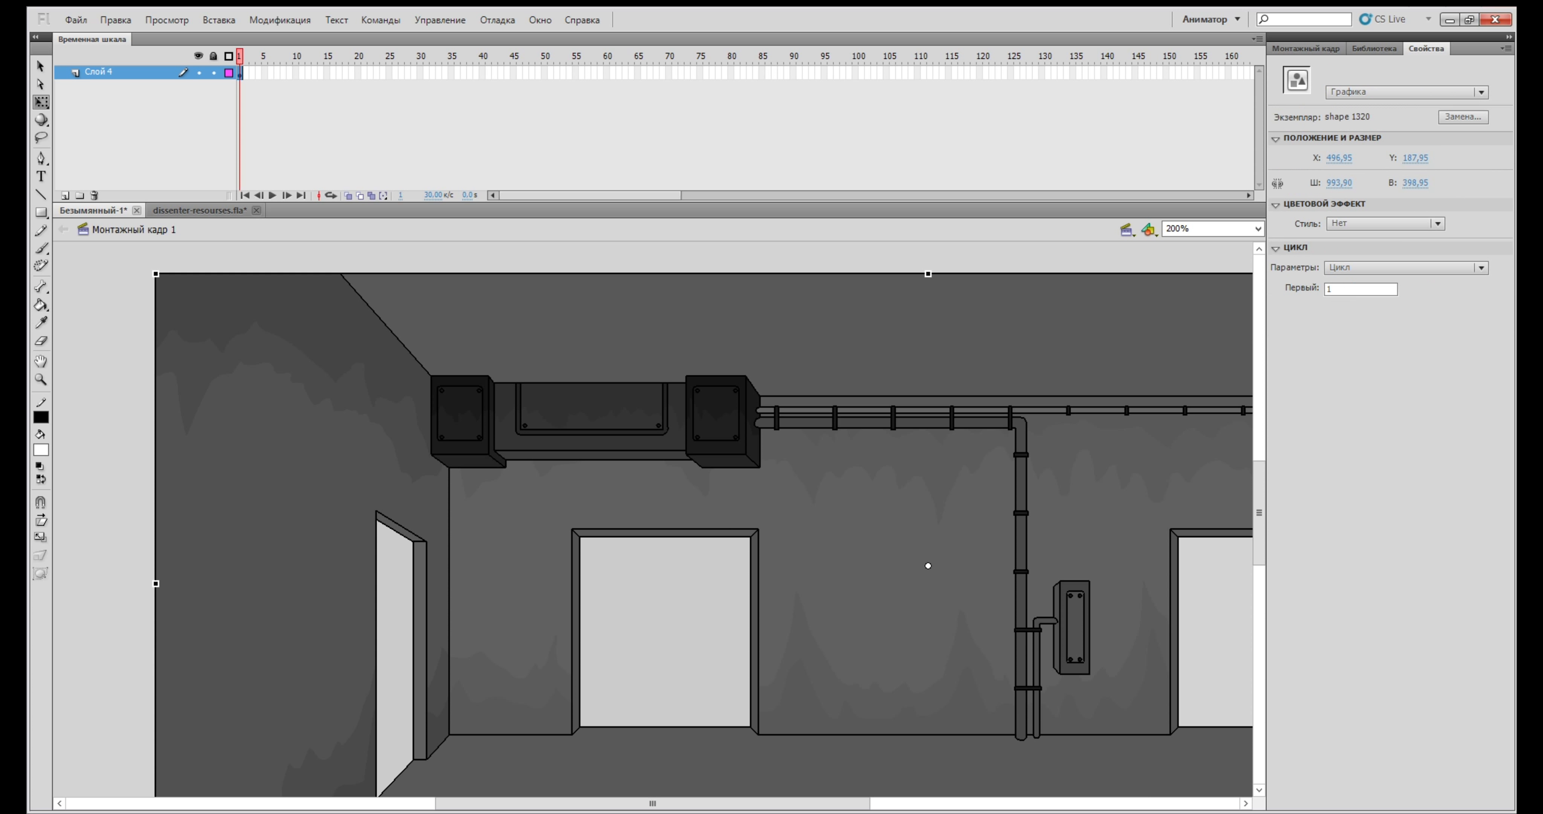
{"action": "key", "text": "ctrl+minus"}
{"action": "left_click_drag", "start_coordinate": [797, 527], "coordinate": [792, 539]}
{"action": "key", "text": "ctrl+equal"}
Rename the room's layer as background and lock it
{"action": "double_click", "coordinate": [98, 72]}
{"action": "key", "text": "BackSpace"}
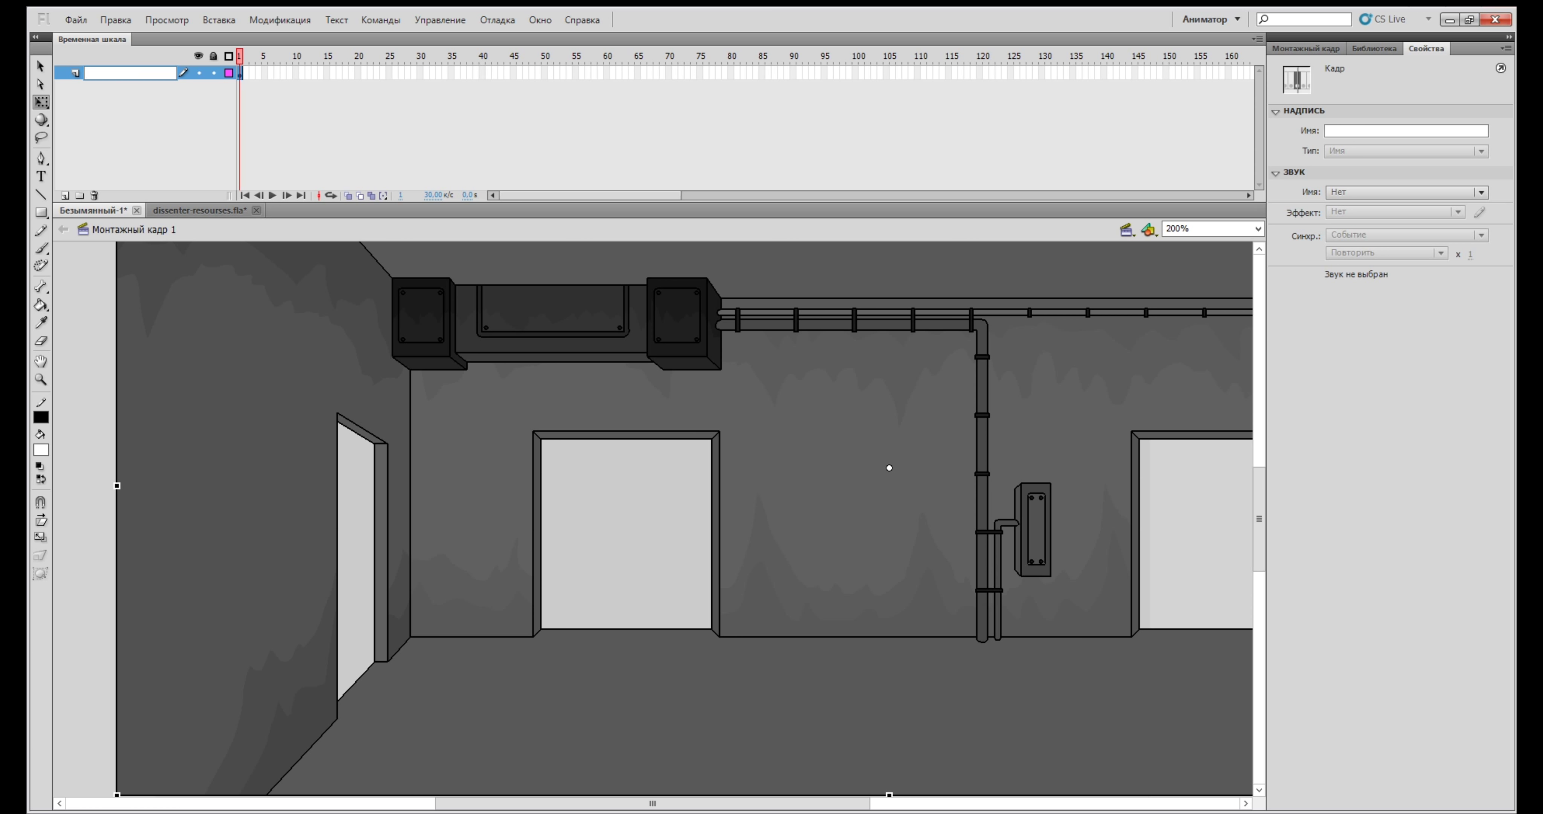
{"action": "type", "text": "background"}
{"action": "key", "text": "Return"}
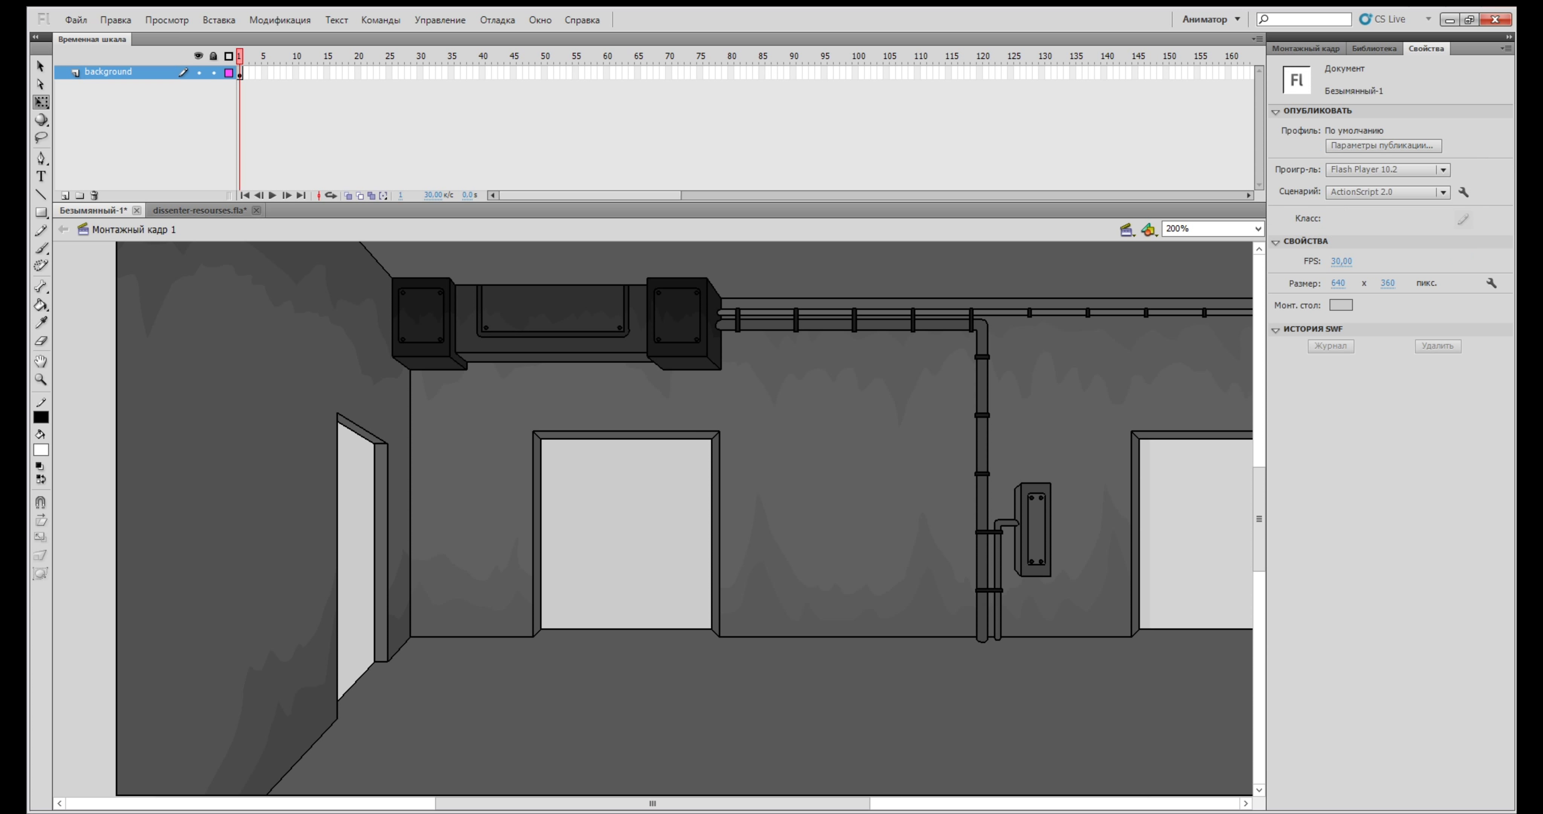
{"action": "left_click", "coordinate": [213, 72]}
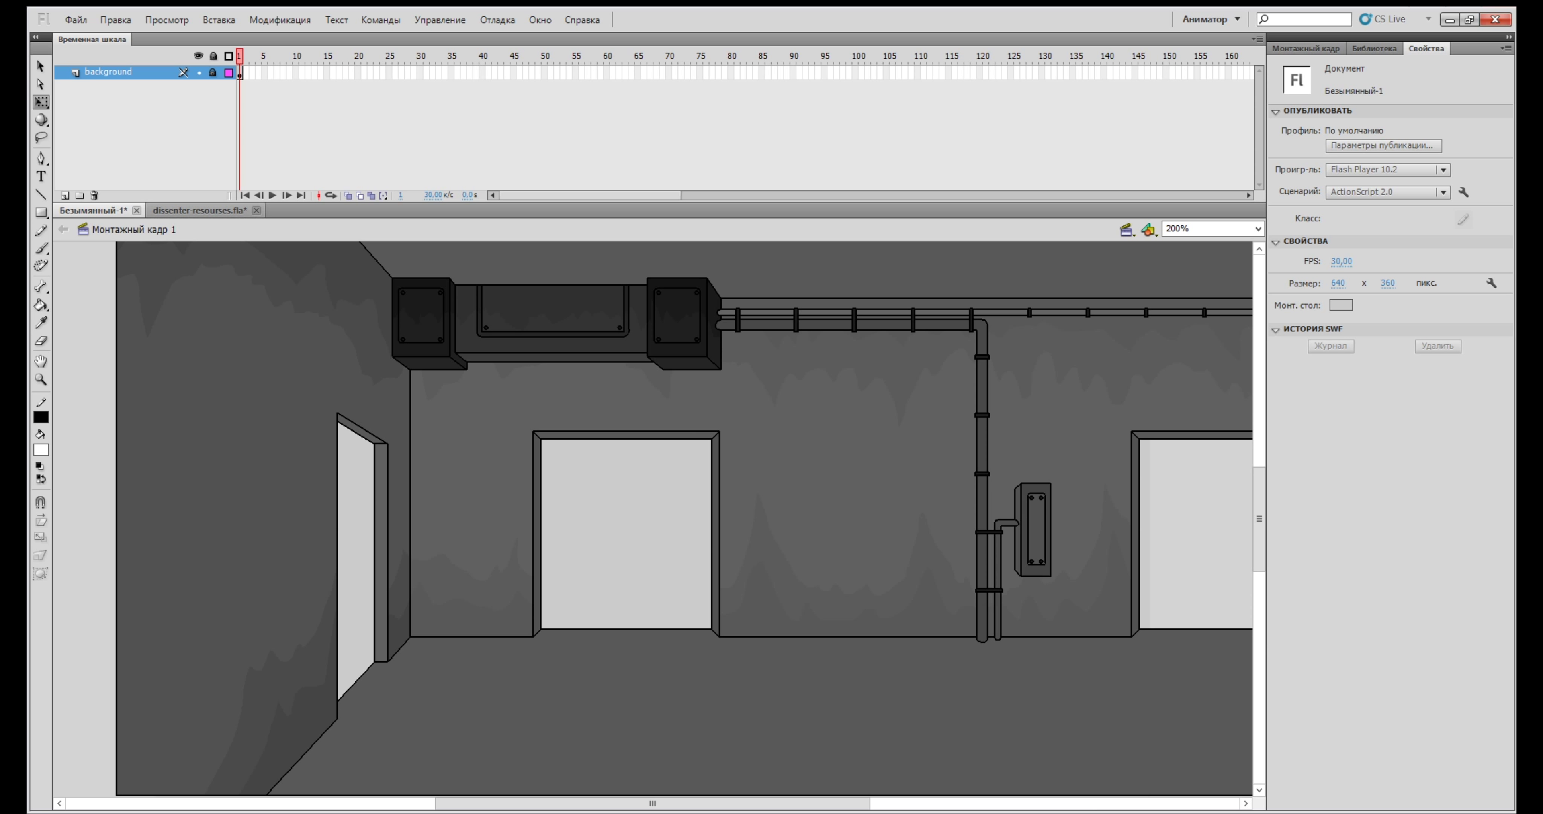
Create a layer folder named grunt 1 and place a new layer inside it
{"action": "left_click", "coordinate": [79, 195]}
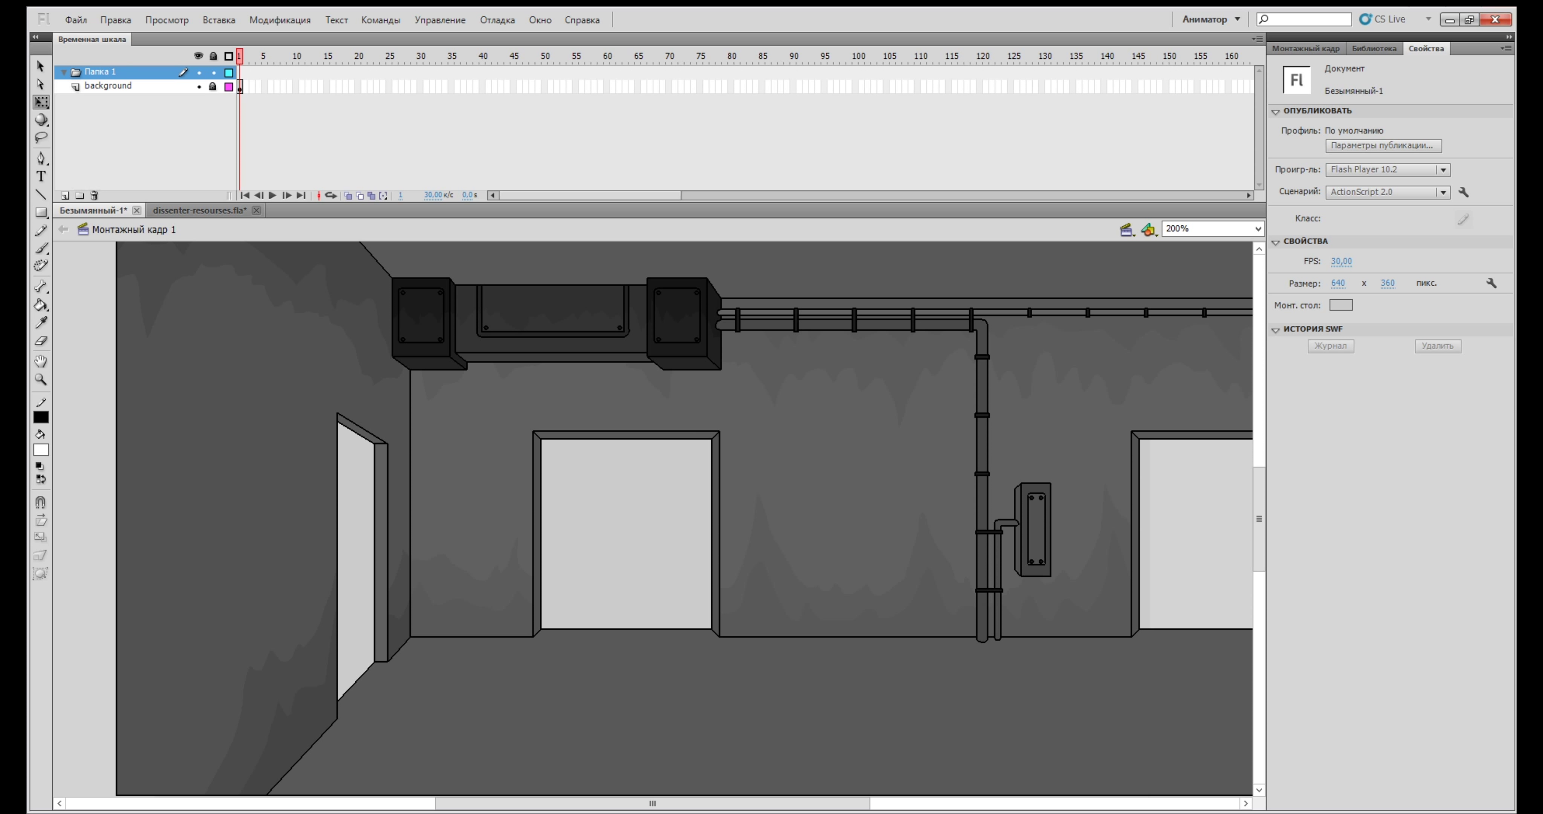
{"action": "double_click", "coordinate": [101, 73]}
{"action": "type", "text": "grunt 1"}
{"action": "key", "text": "Return"}
{"action": "left_click", "coordinate": [65, 196]}
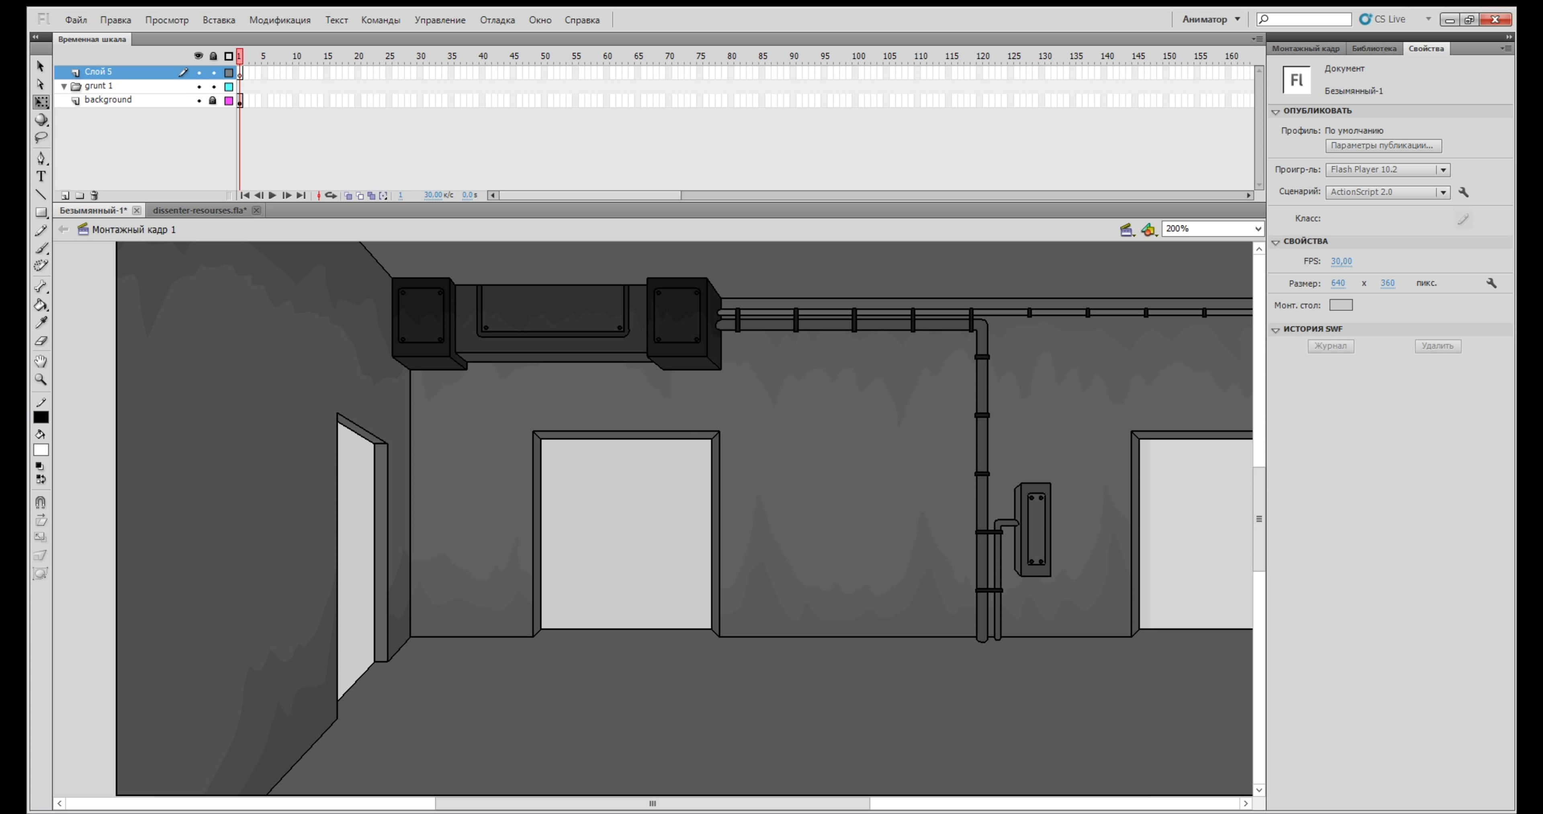
{"action": "left_click_drag", "start_coordinate": [109, 72], "coordinate": [110, 91]}
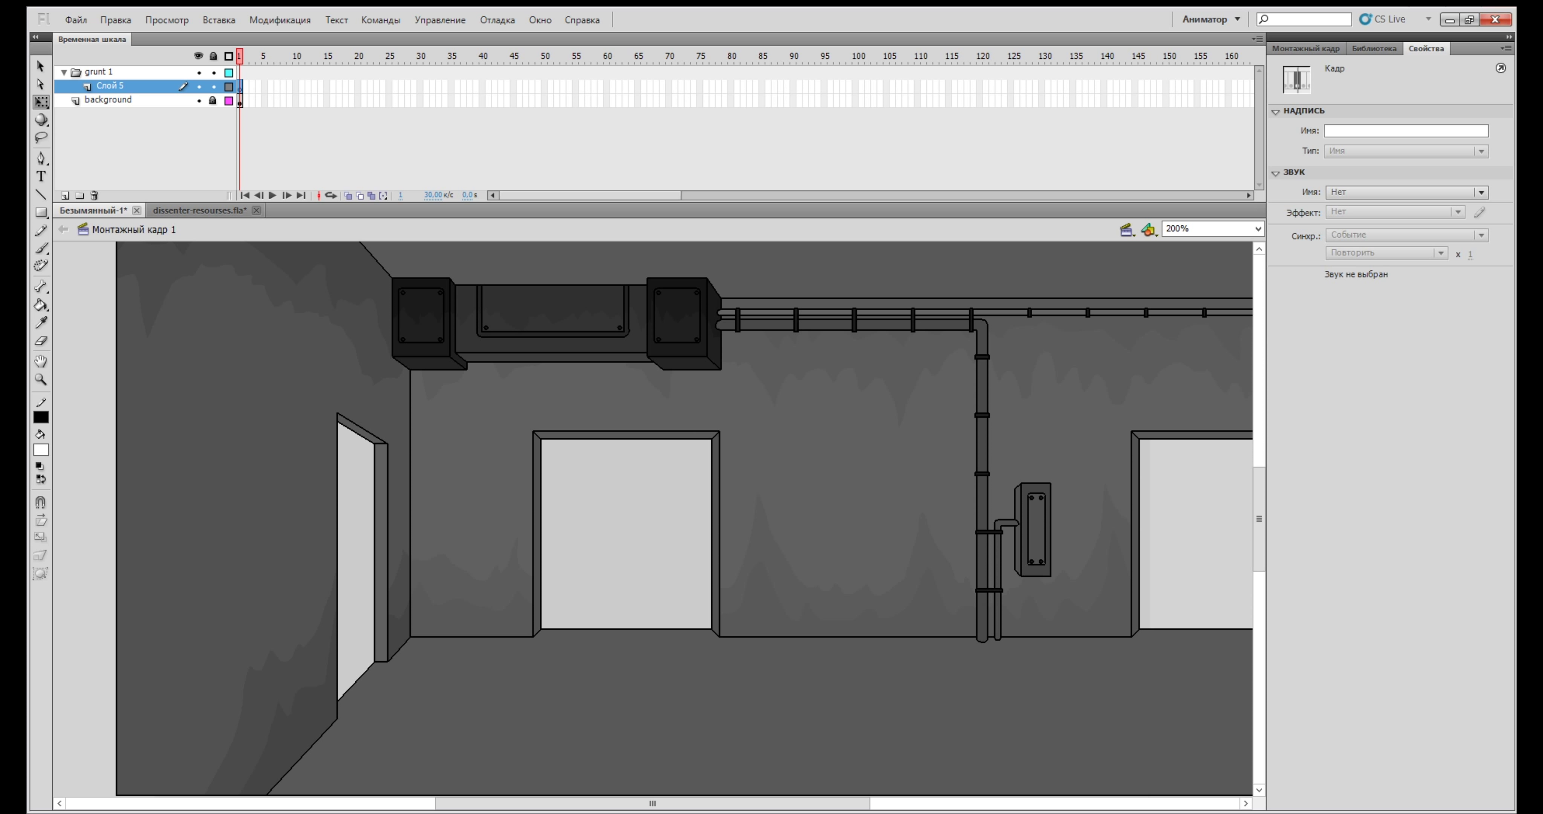
Switch to dissenter-resourses.fla and, on frame 2, move the second body and the head with a right-facing cross above the stage
{"action": "left_click", "coordinate": [199, 210]}
{"action": "key", "text": "period"}
{"action": "key", "text": "comma"}
{"action": "key", "text": "period"}
{"action": "left_click", "coordinate": [276, 408]}
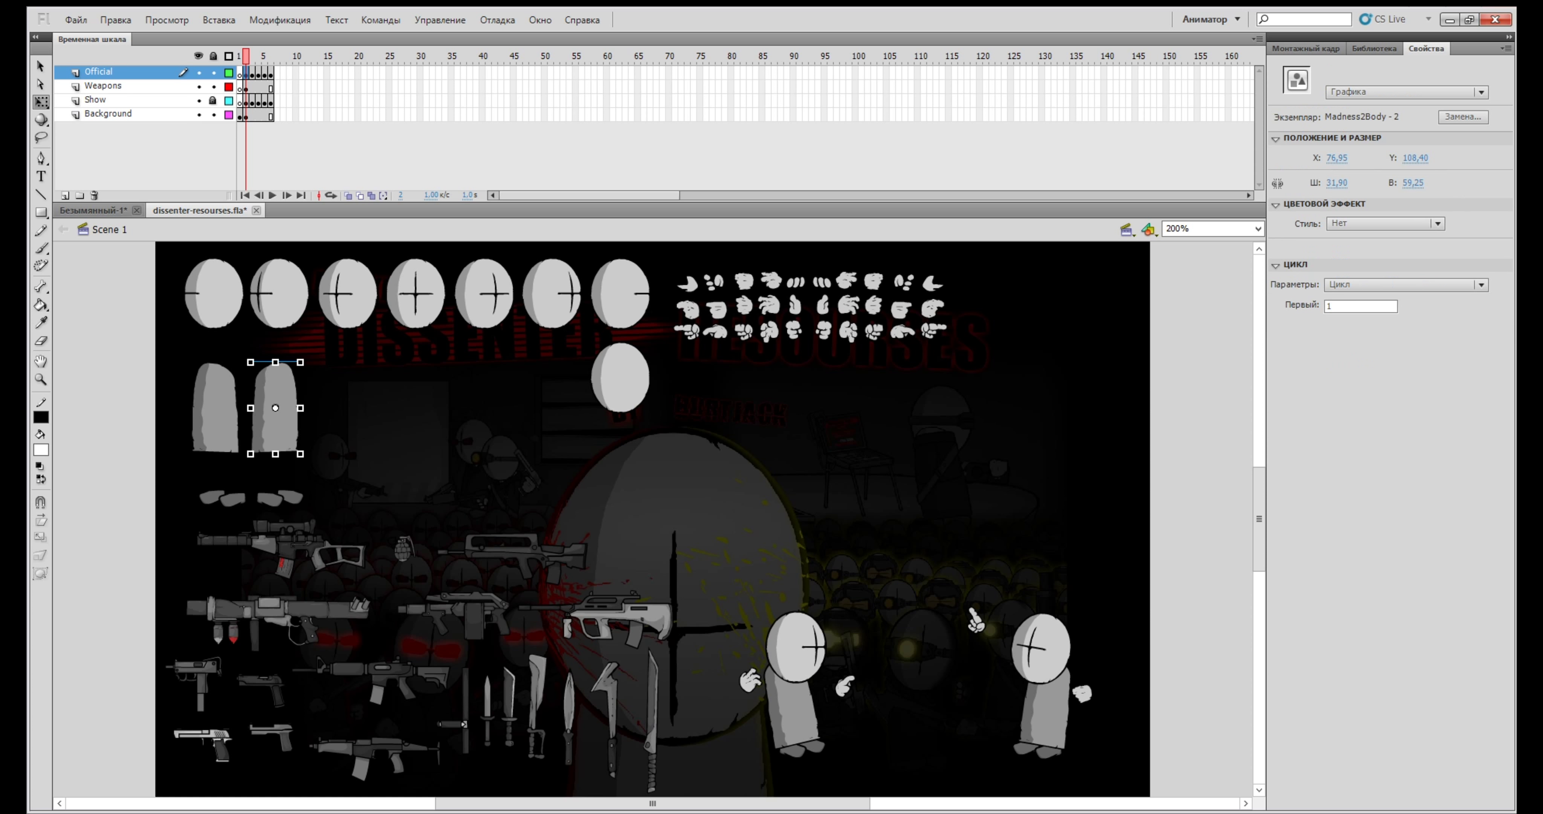
{"action": "left_click", "coordinate": [552, 293], "text": "shift"}
{"action": "scroll", "coordinate": [552, 293], "scroll_direction": "up", "scroll_amount": 1}
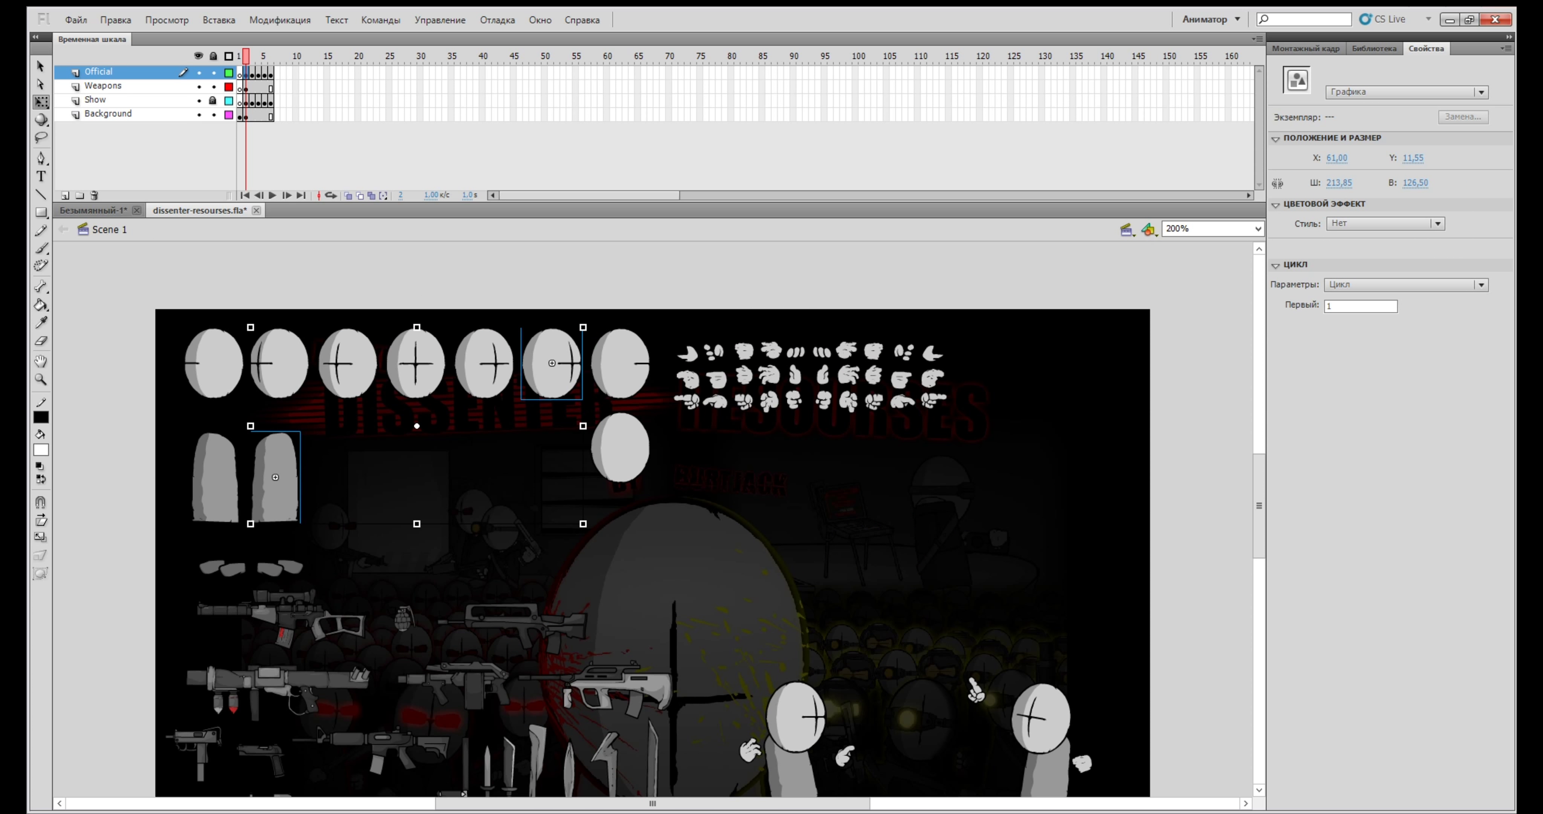
{"action": "key", "text": "ctrl+equal"}
{"action": "left_click", "coordinate": [728, 465]}
{"action": "left_click_drag", "start_coordinate": [624, 396], "coordinate": [635, 194]}
Duplicate a character part and arrange the pieces above the stage, placing a fist hand beside the body
{"action": "left_click", "coordinate": [171, 693]}
{"action": "key", "text": "ctrl+d"}
{"action": "left_click_drag", "start_coordinate": [180, 701], "coordinate": [609, 446]}
{"action": "scroll", "coordinate": [610, 447], "scroll_direction": "up", "scroll_amount": 3}
{"action": "left_click_drag", "start_coordinate": [609, 657], "coordinate": [752, 435]}
{"action": "left_click_drag", "start_coordinate": [1107, 520], "coordinate": [596, 351]}
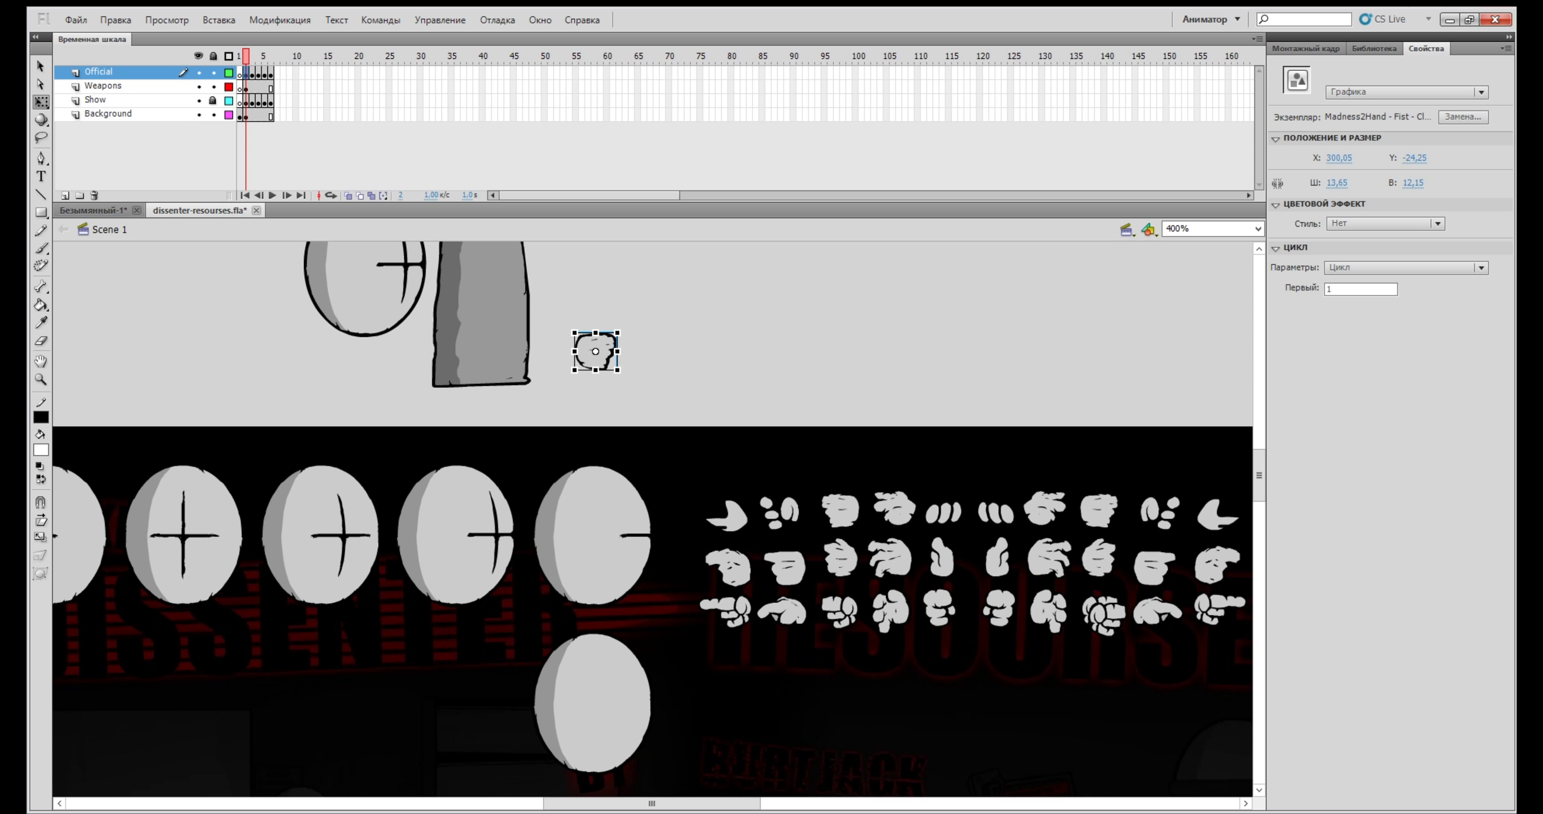
Place a second fist hand above the stage and arrange the two hands beside the body
{"action": "left_click_drag", "start_coordinate": [1108, 617], "coordinate": [587, 292]}
{"action": "left_click_drag", "start_coordinate": [587, 419], "coordinate": [668, 543]}
{"action": "key", "text": "ctrl+t"}
{"action": "key", "text": "ctrl+t"}
{"action": "left_click", "coordinate": [773, 383]}
Copy the head, body and both hands into the Безымянный-1 document and place them in the room
{"action": "left_click_drag", "start_coordinate": [764, 322], "coordinate": [395, 499]}
{"action": "left_click_drag", "start_coordinate": [764, 498], "coordinate": [766, 514]}
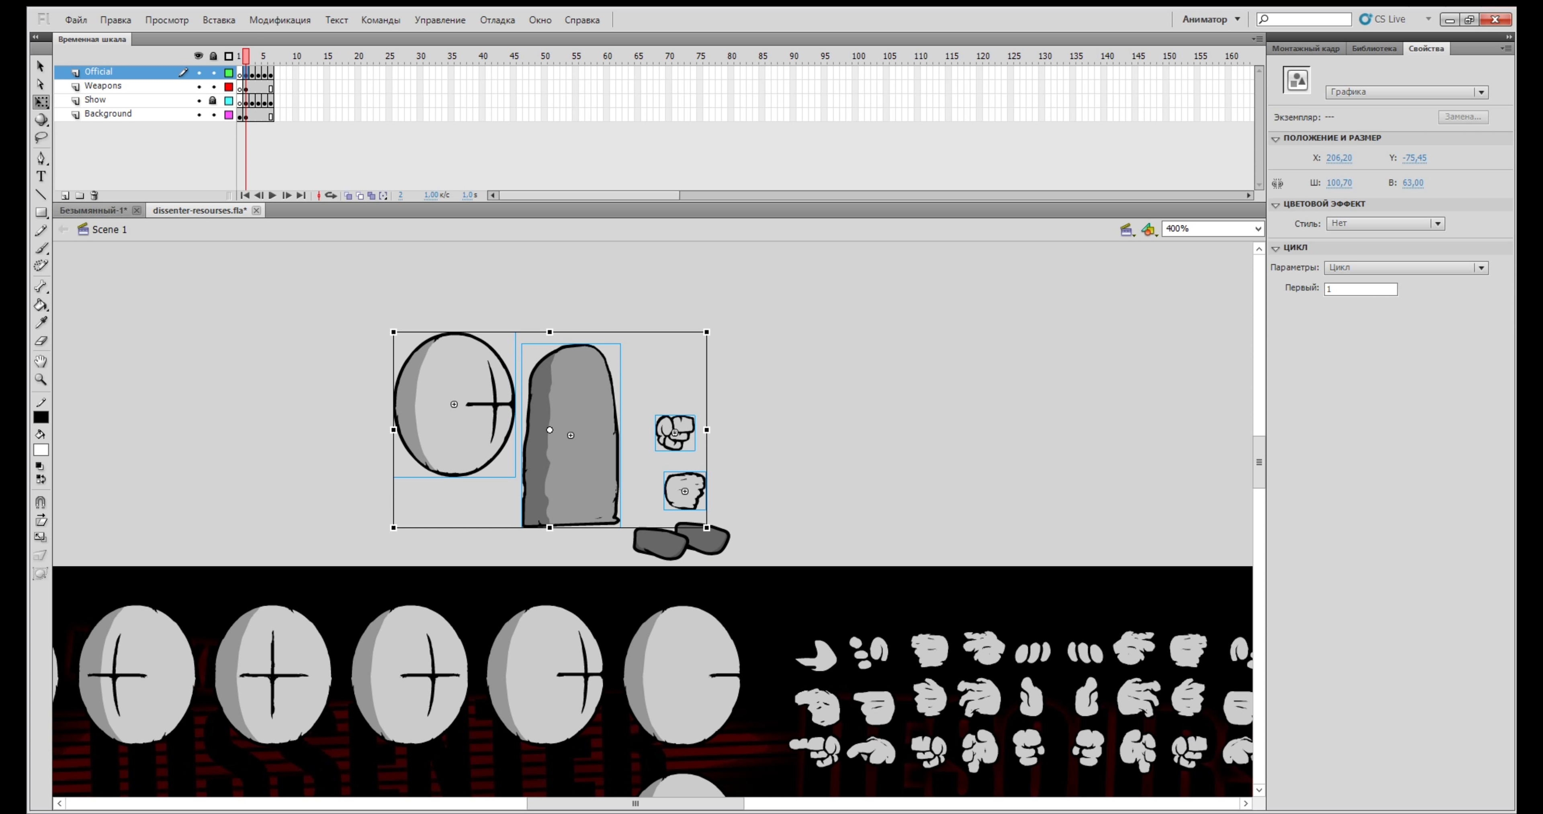
{"action": "left_click", "coordinate": [93, 210]}
{"action": "key", "text": "ctrl+v"}
{"action": "left_click_drag", "start_coordinate": [665, 527], "coordinate": [844, 631]}
{"action": "scroll", "coordinate": [845, 631], "scroll_direction": "down", "scroll_amount": 1}
{"action": "key", "text": "ctrl+equal"}
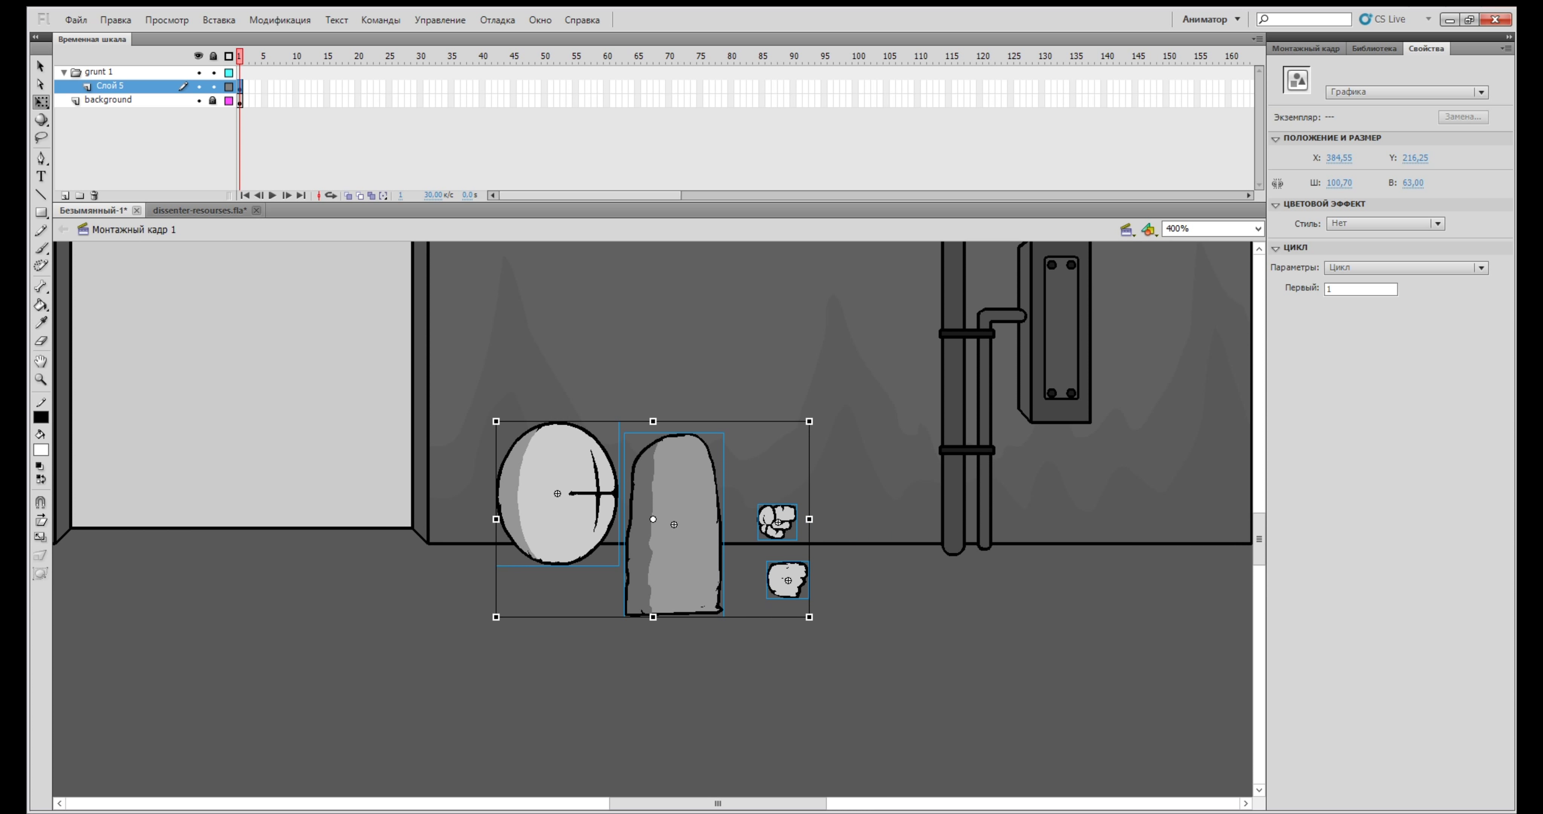
Distribute all the pasted character parts to separate layers
{"action": "key", "text": "Escape"}
{"action": "left_click", "coordinate": [557, 479]}
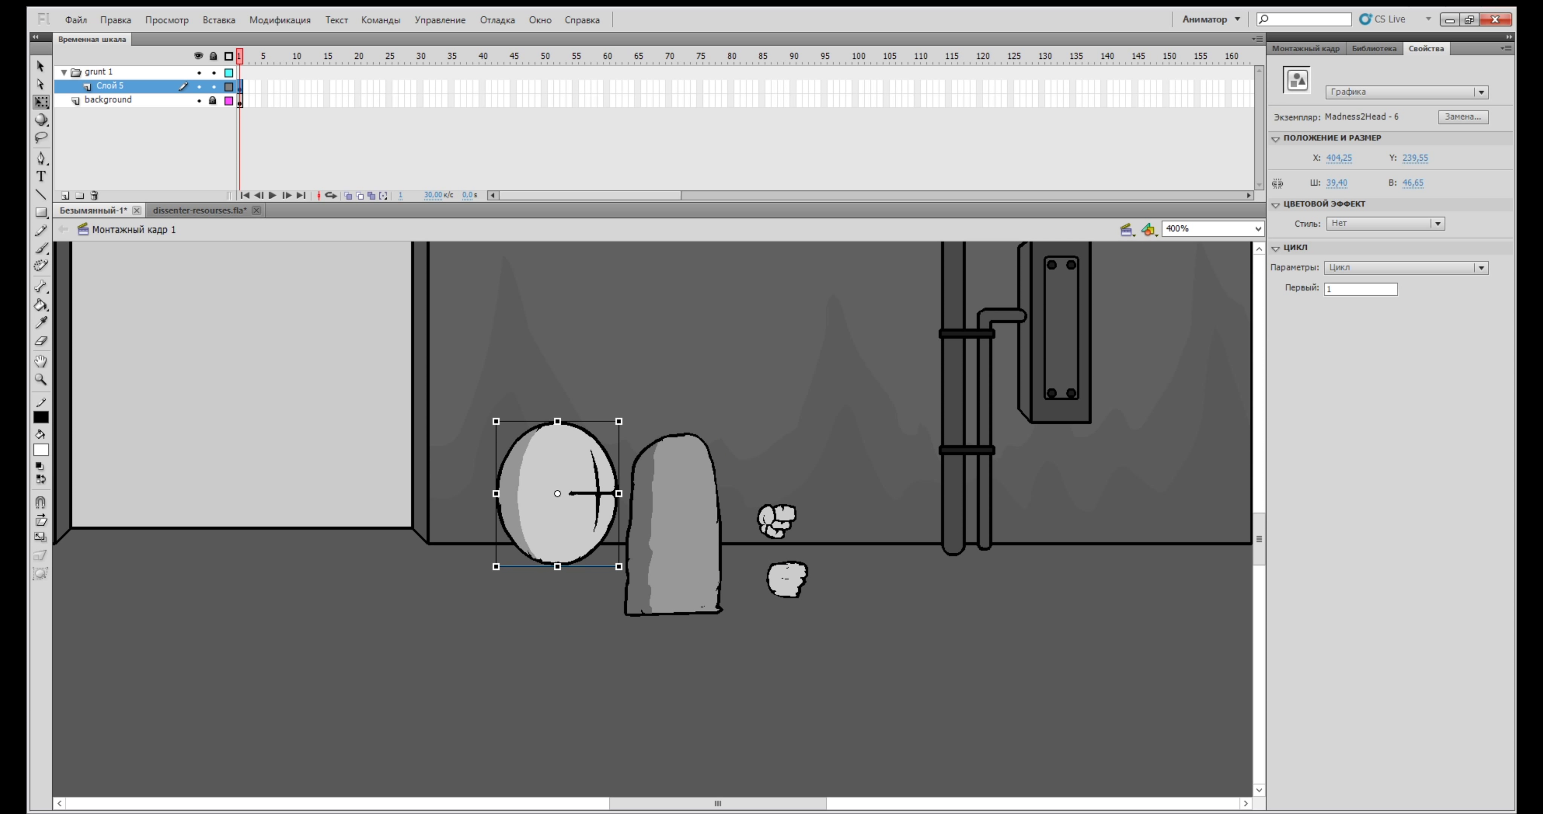
{"action": "key", "text": "ctrl+a"}
{"action": "right_click", "coordinate": [590, 490]}
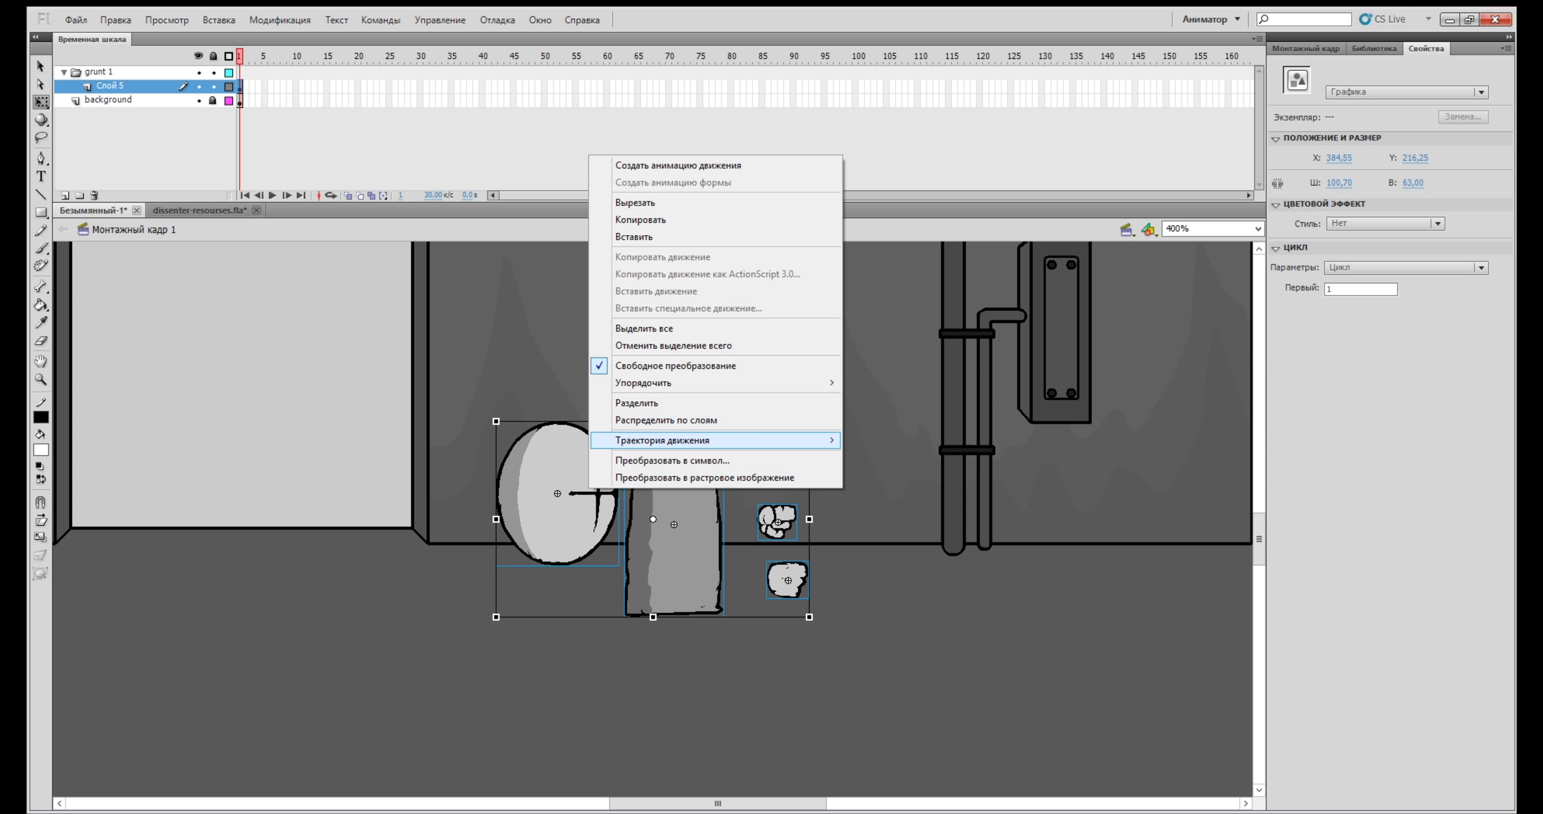
{"action": "left_click", "coordinate": [665, 420]}
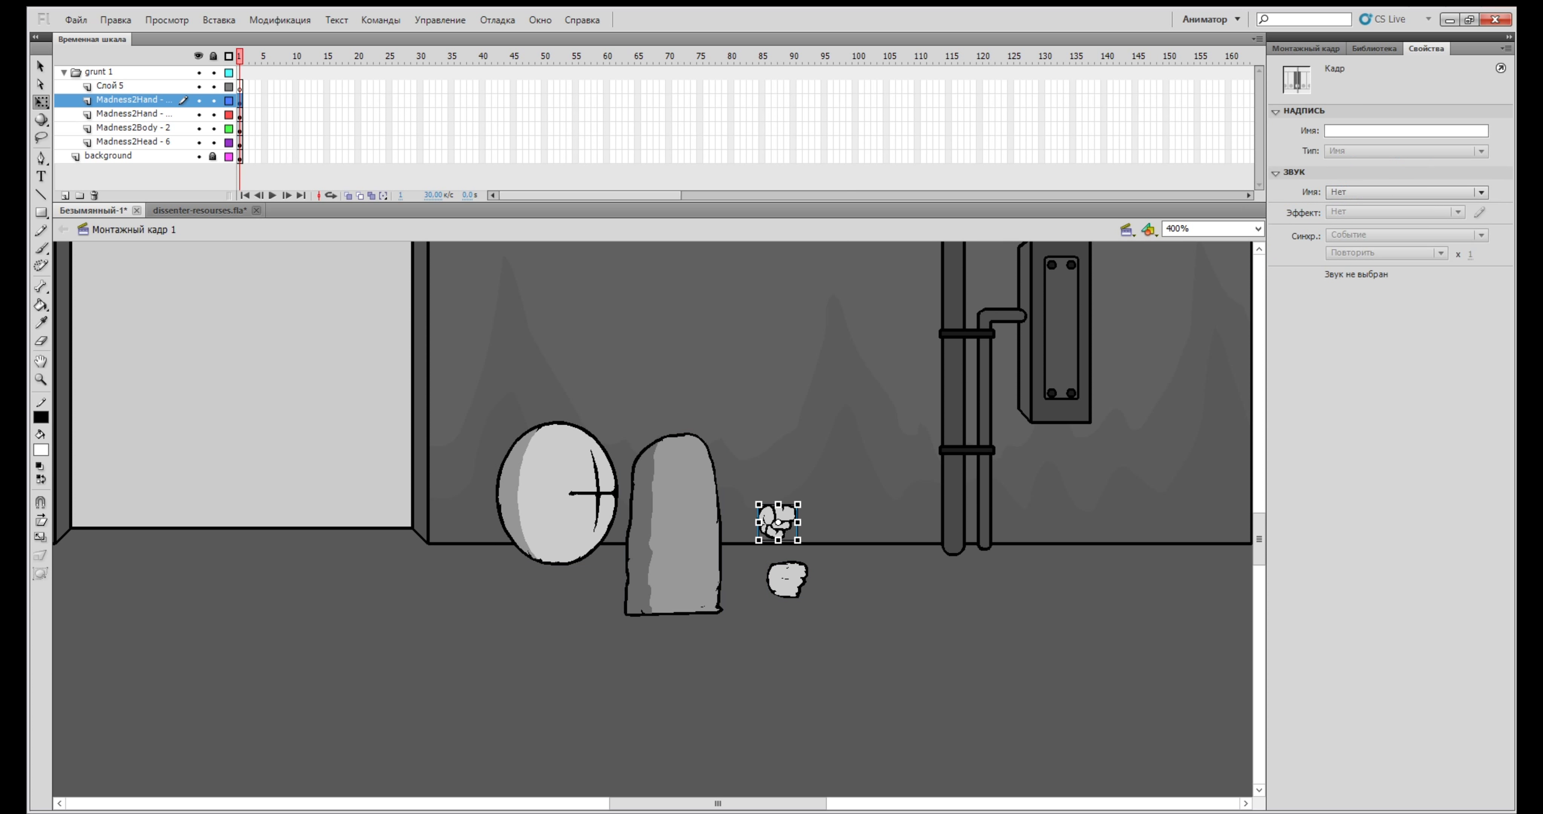
Move the lower fist's layer to the top of the grunt 1 folder and rename it hand 1
{"action": "left_click", "coordinate": [133, 143]}
{"action": "left_click", "coordinate": [777, 521]}
{"action": "left_click", "coordinate": [787, 580]}
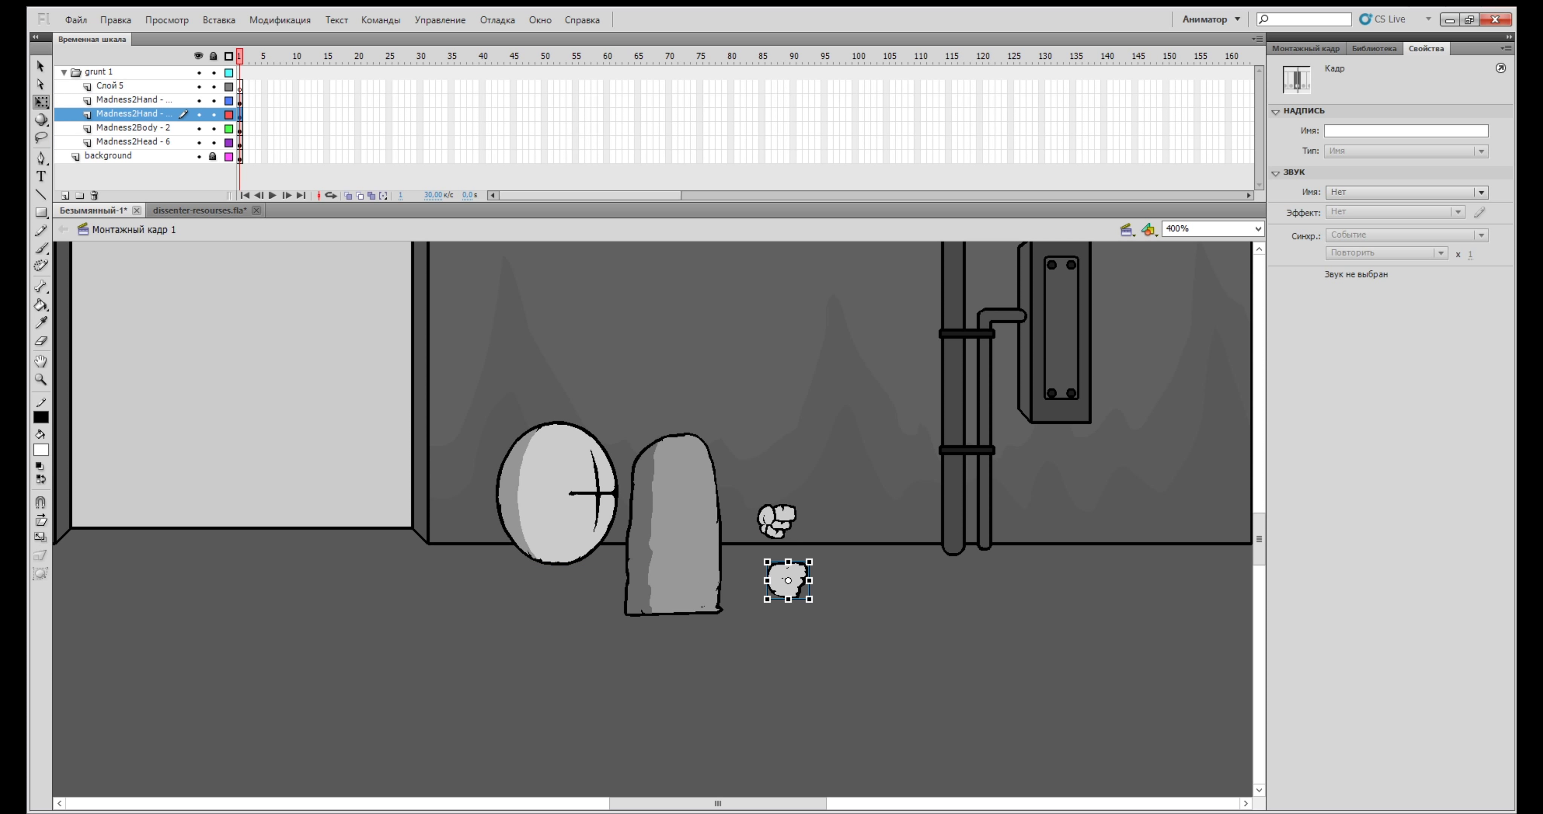
{"action": "left_click_drag", "start_coordinate": [119, 93], "coordinate": [120, 79]}
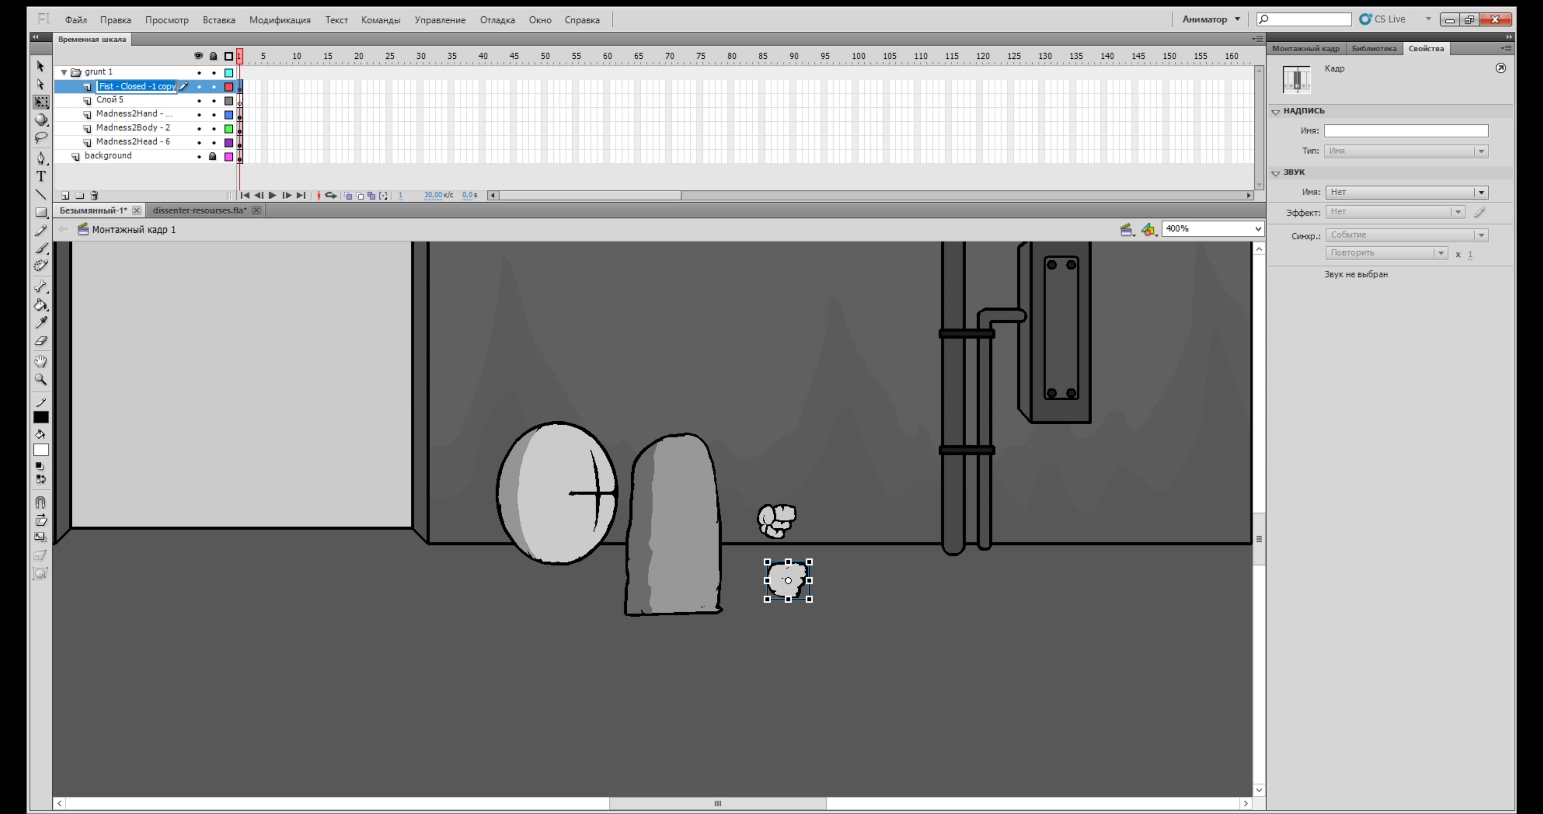
{"action": "type", "text": "hand 1"}
{"action": "key", "text": "Return"}
Move the head's layer directly below hand 1 and rename it head
{"action": "left_click", "coordinate": [133, 143]}
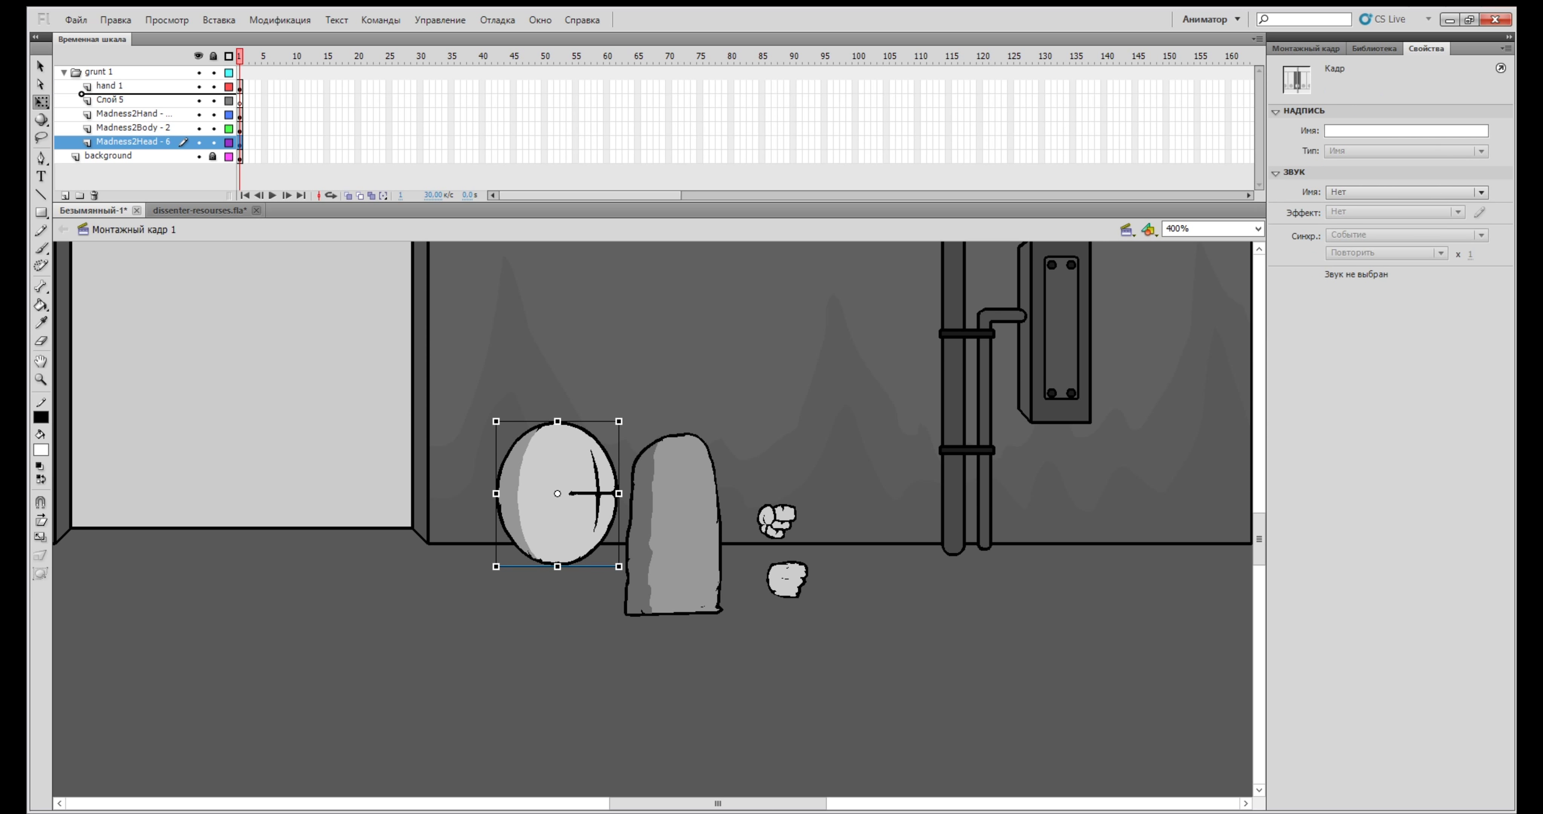
{"action": "left_click_drag", "start_coordinate": [120, 94], "coordinate": [119, 95]}
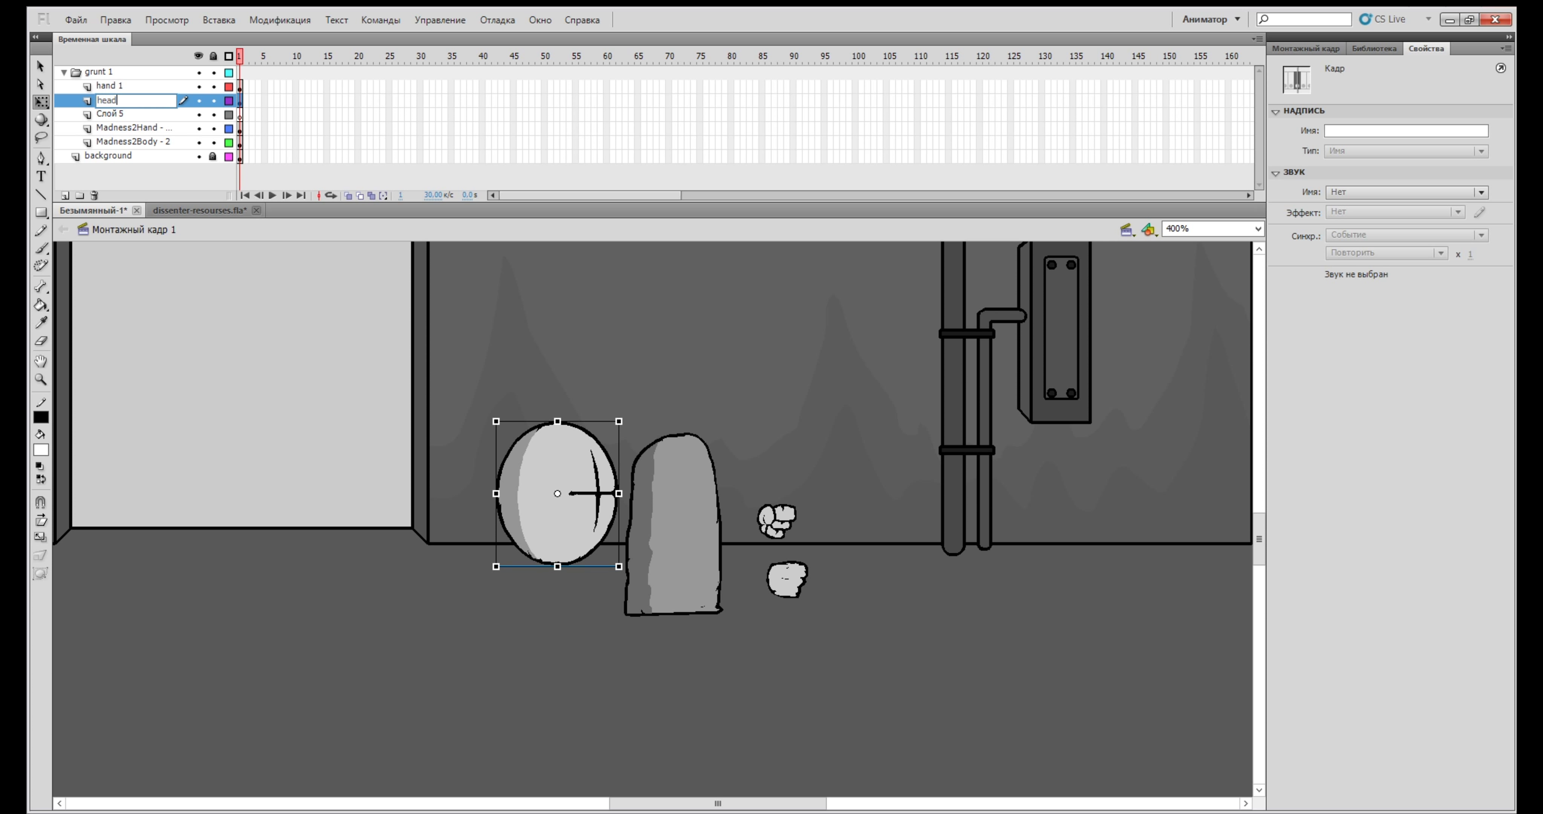
{"action": "key", "text": "Return"}
Order the body's layer below head and the other fist's layer beneath it, above Слой 5, naming them body and hand 2
{"action": "left_click_drag", "start_coordinate": [133, 142], "coordinate": [133, 107]}
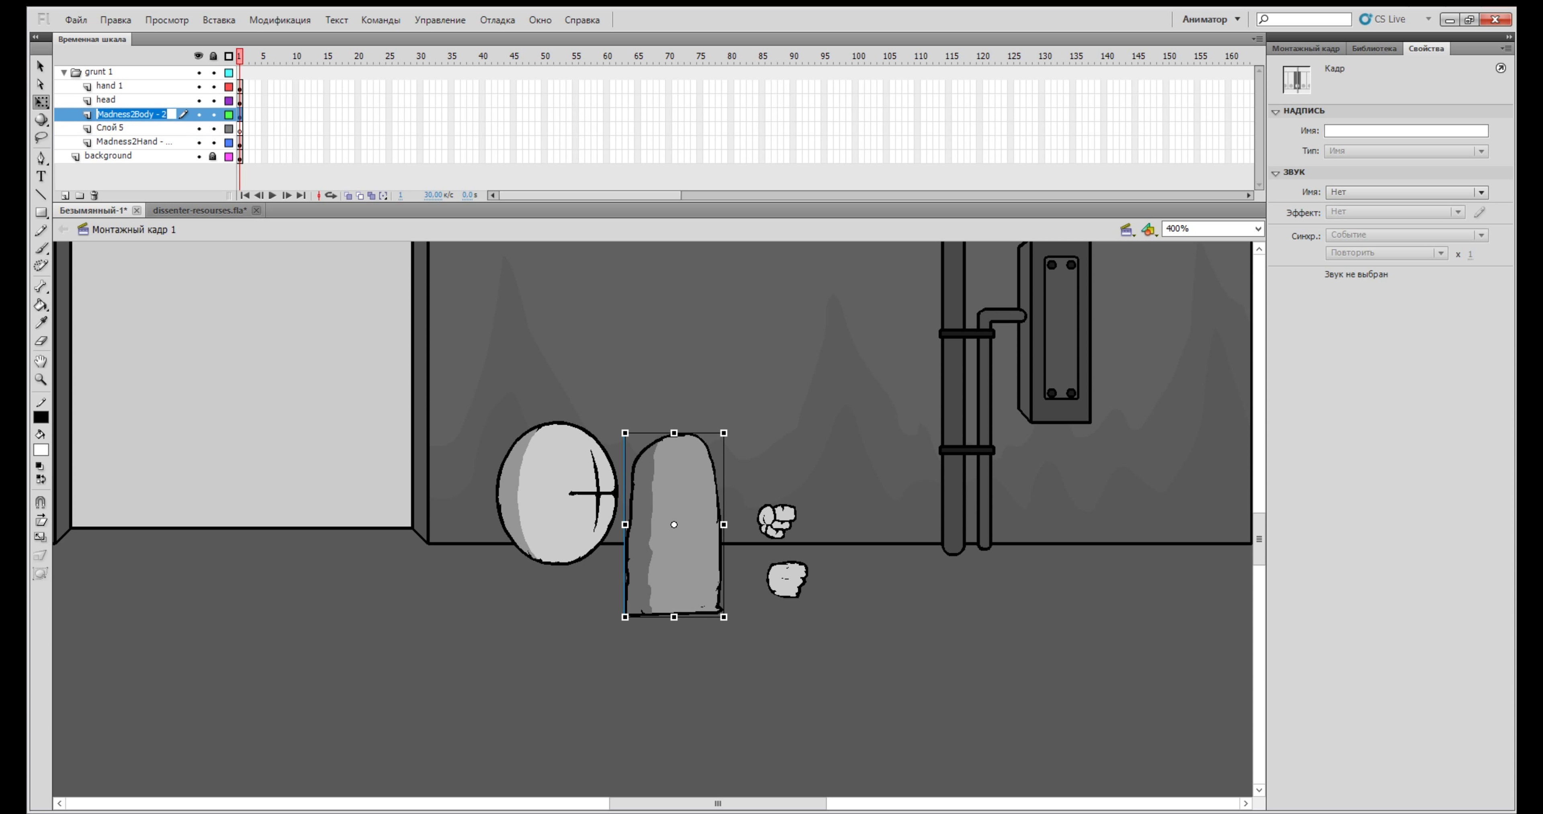
{"action": "type", "text": "body"}
{"action": "left_click", "coordinate": [777, 518]}
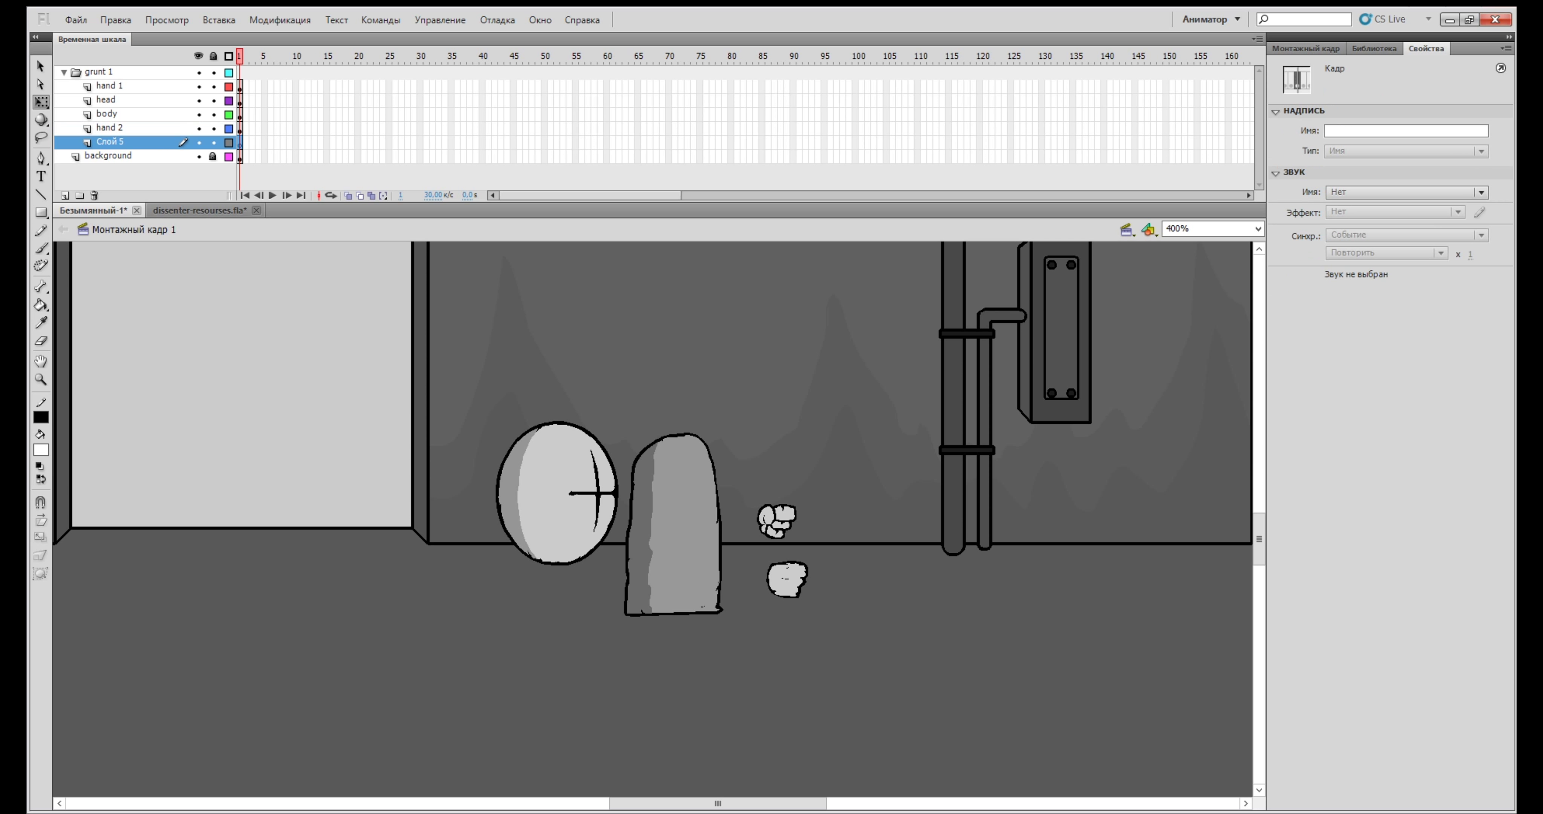
Copy the pair of feet from dissenter-resourses.fla into Слой 5 of the Безымянный-1 document
{"action": "left_click", "coordinate": [199, 211]}
{"action": "left_click_drag", "start_coordinate": [627, 518], "coordinate": [738, 564]}
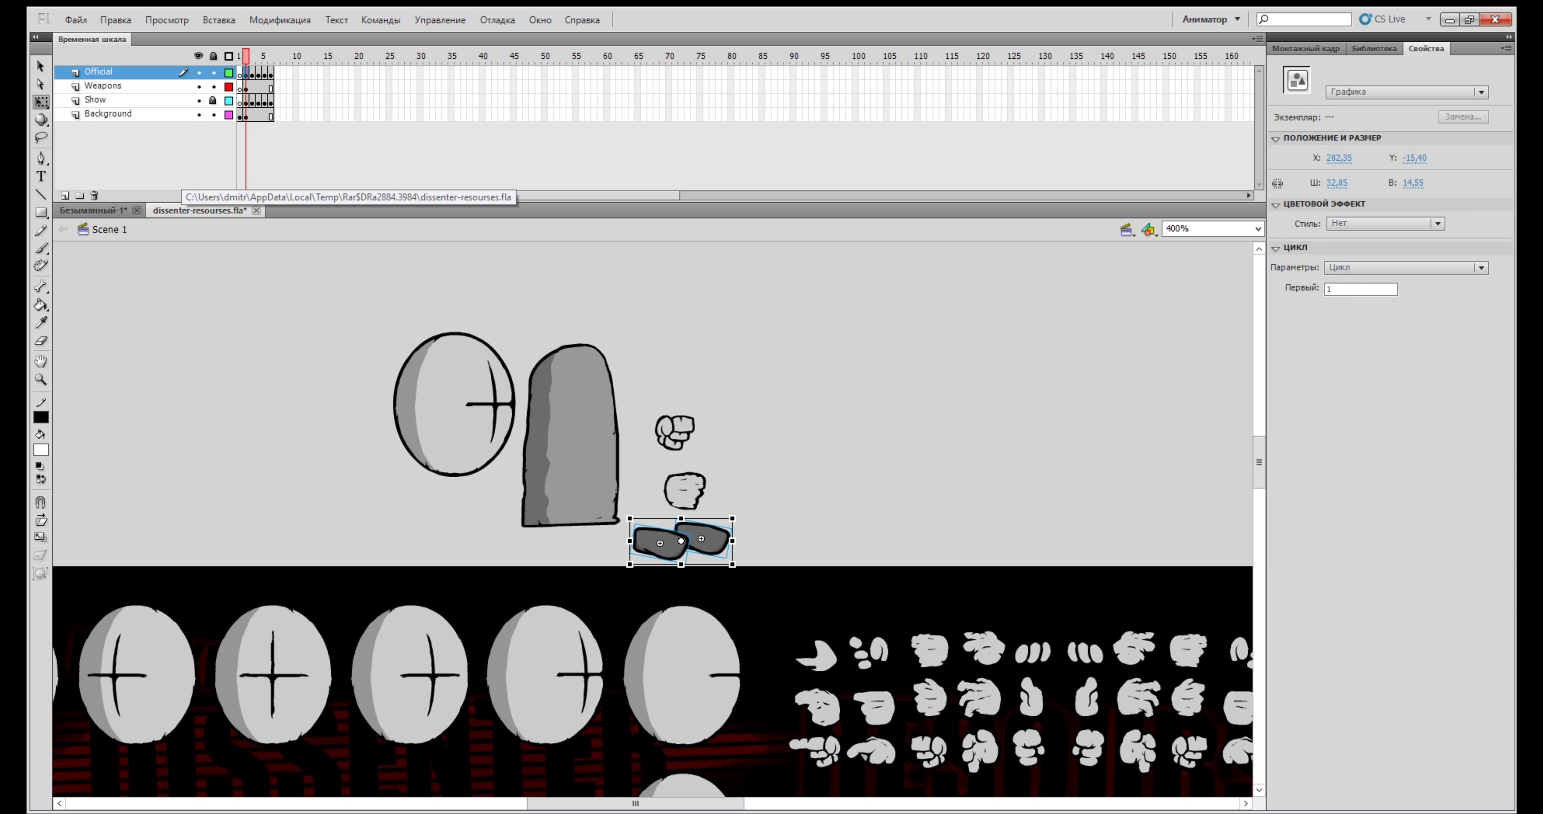
{"action": "left_click", "coordinate": [99, 211]}
{"action": "key", "text": "ctrl+v"}
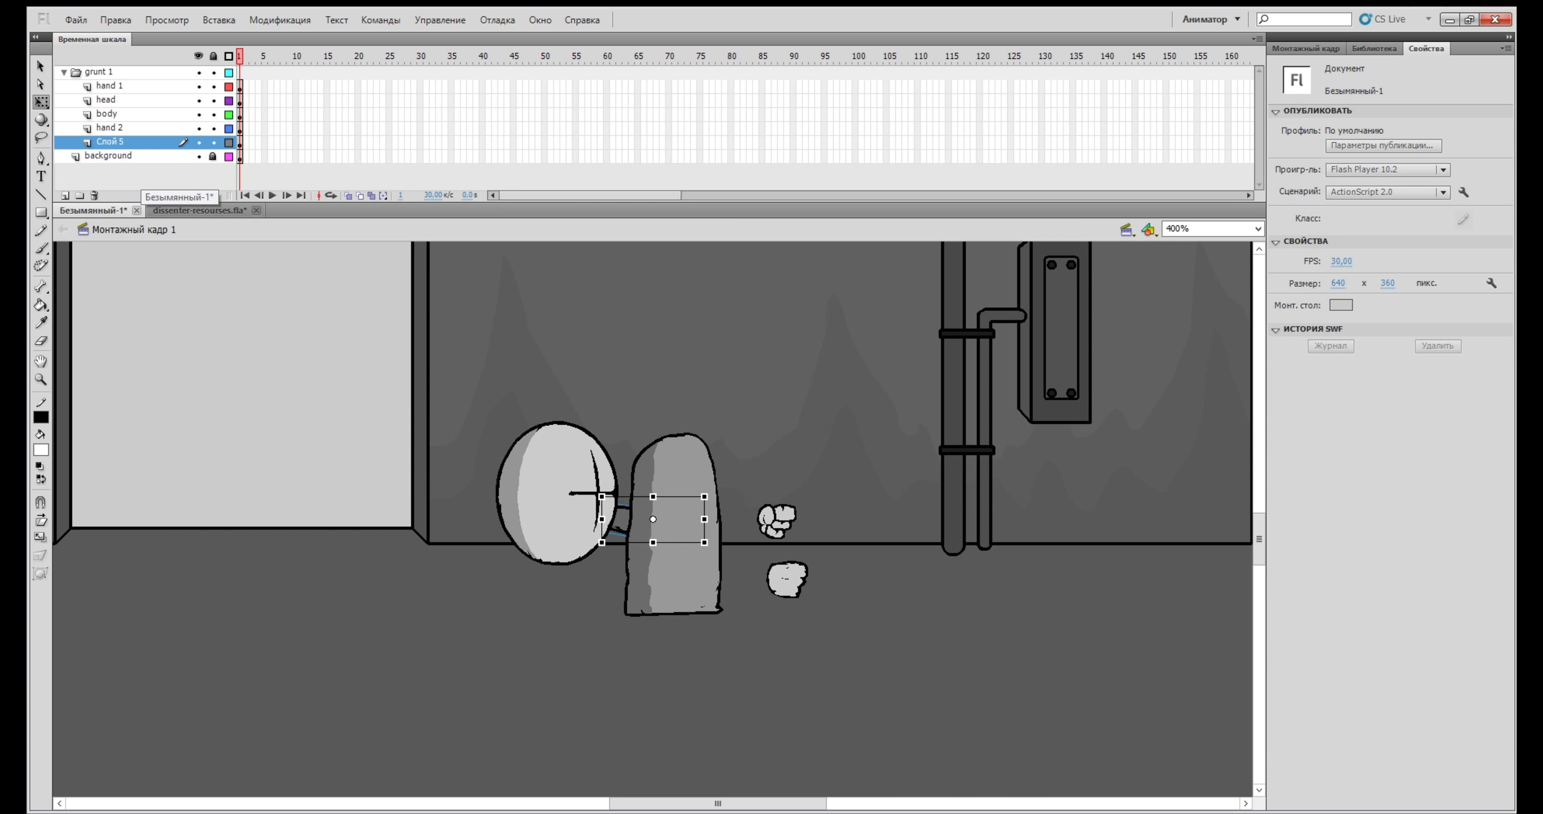
{"action": "left_click_drag", "start_coordinate": [601, 516], "coordinate": [487, 513]}
{"action": "key", "text": "ctrl+z"}
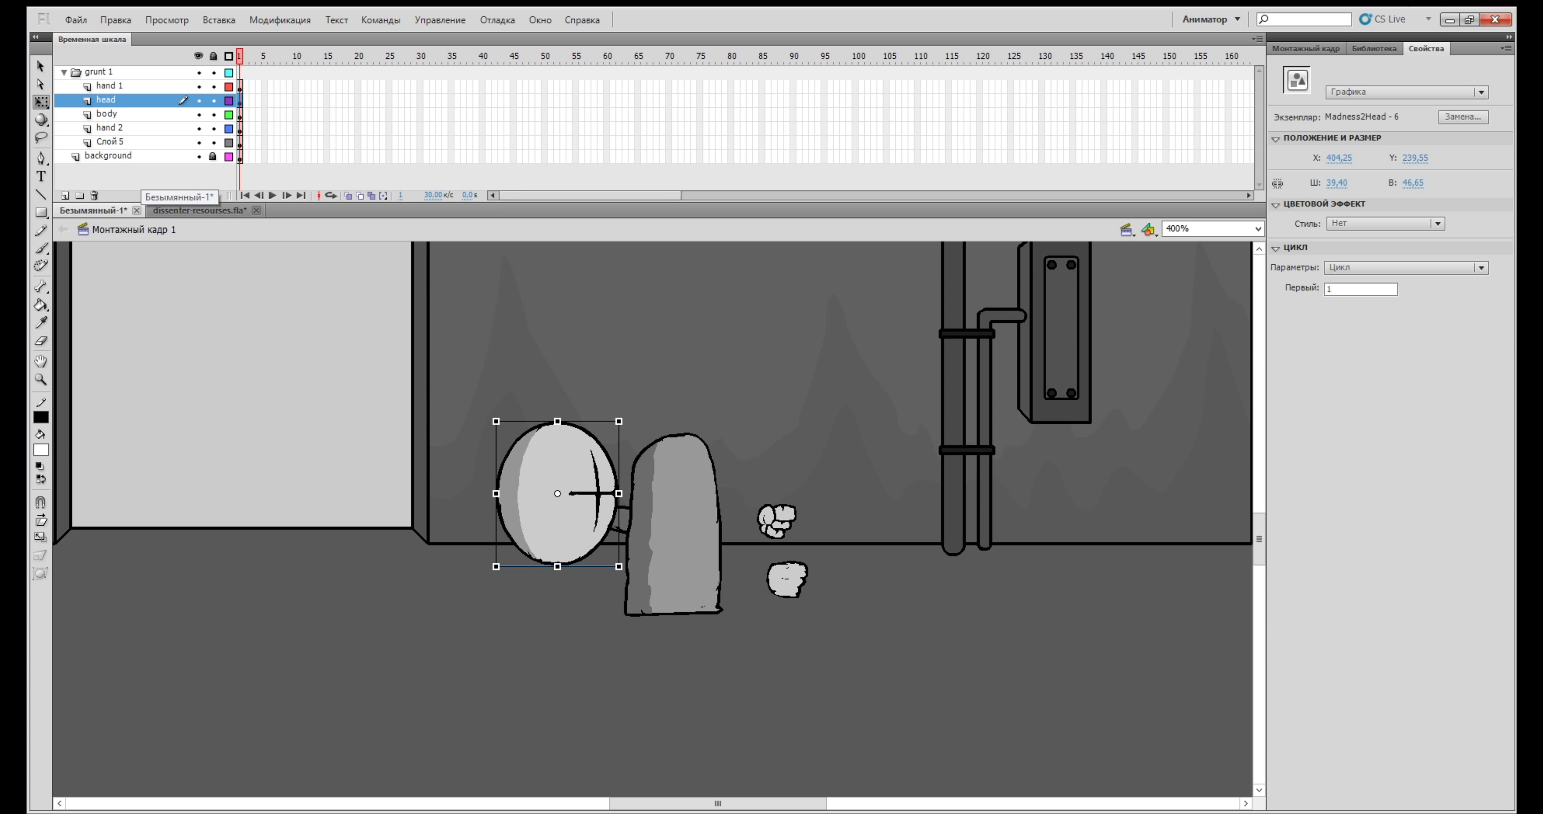
{"action": "key", "text": "ctrl+z"}
Position the two feet side by side under the lower edge of the grunt's body
{"action": "left_click_drag", "start_coordinate": [642, 644], "coordinate": [647, 628]}
{"action": "key", "text": "ctrl+="}
{"action": "key", "text": "Escape"}
{"action": "left_click_drag", "start_coordinate": [620, 515], "coordinate": [621, 522]}
{"action": "left_click_drag", "start_coordinate": [715, 519], "coordinate": [713, 513]}
{"action": "key", "text": "Escape"}
{"action": "scroll", "coordinate": [654, 518], "scroll_direction": "up", "scroll_amount": 1}
{"action": "left_click_drag", "start_coordinate": [624, 592], "coordinate": [630, 589]}
{"action": "key", "text": "Escape"}
{"action": "scroll", "coordinate": [630, 589], "scroll_direction": "up", "scroll_amount": 1}
Place one hand on each side of the body and set the head on top of it
{"action": "left_click", "coordinate": [869, 566]}
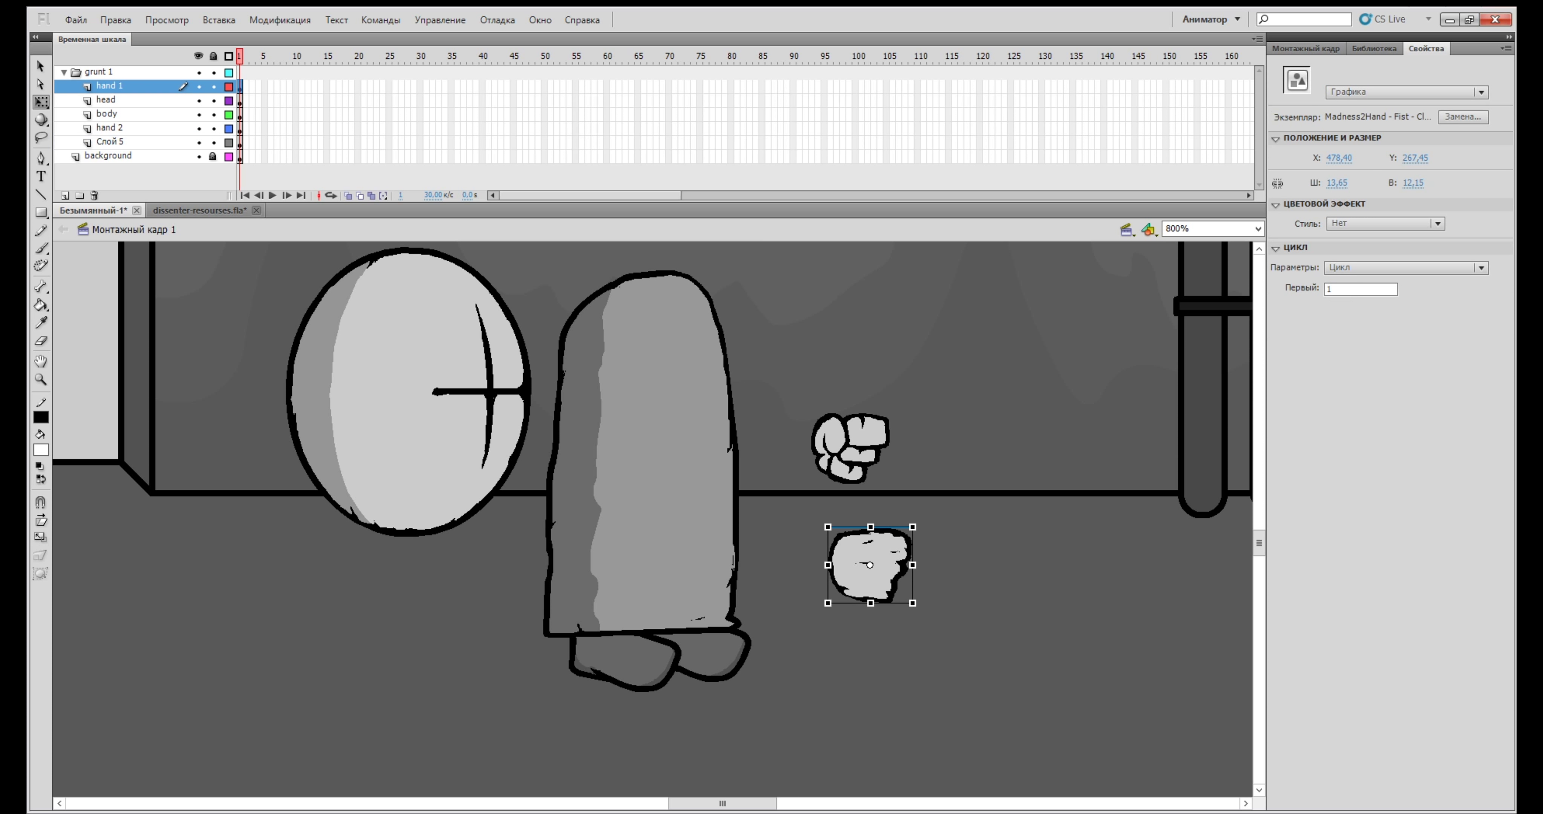
{"action": "left_click_drag", "start_coordinate": [541, 552], "coordinate": [539, 540]}
{"action": "left_click_drag", "start_coordinate": [851, 449], "coordinate": [821, 595]}
{"action": "left_click_drag", "start_coordinate": [779, 551], "coordinate": [765, 560]}
{"action": "scroll", "coordinate": [766, 560], "scroll_direction": "up", "scroll_amount": 1}
{"action": "left_click_drag", "start_coordinate": [414, 464], "coordinate": [687, 310]}
{"action": "key", "text": "Escape"}
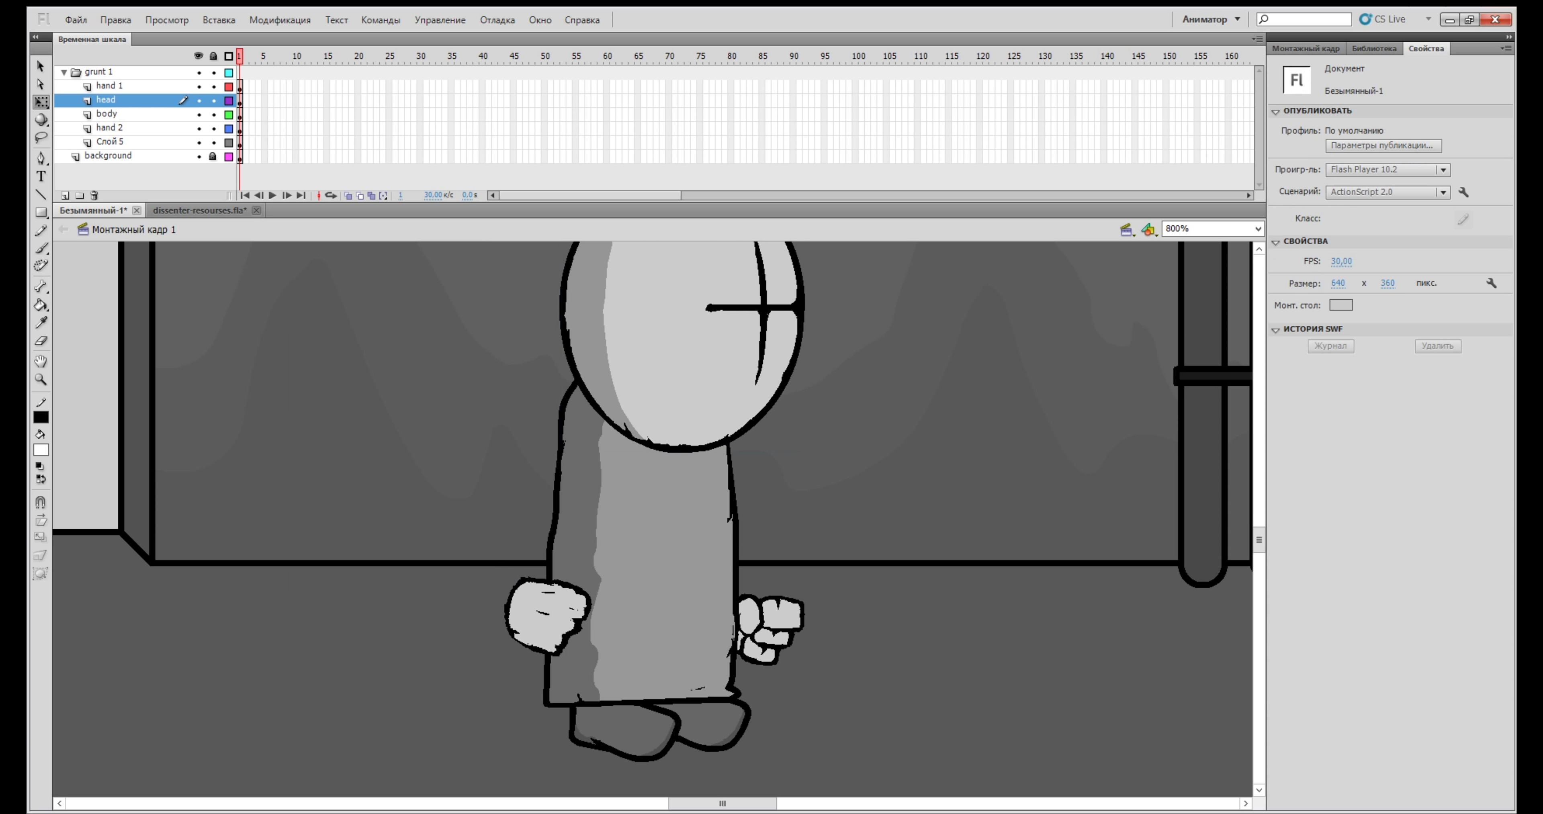
Tilt the grunt's body slightly and adjust the head to fit over it
{"action": "scroll", "coordinate": [686, 419], "scroll_direction": "up", "scroll_amount": 1}
{"action": "scroll", "coordinate": [686, 420], "scroll_direction": "down", "scroll_amount": 1}
{"action": "left_click", "coordinate": [662, 527]}
{"action": "left_click_drag", "start_coordinate": [746, 334], "coordinate": [726, 325]}
{"action": "left_click_drag", "start_coordinate": [662, 527], "coordinate": [653, 529]}
{"action": "key", "text": "Escape"}
{"action": "left_click_drag", "start_coordinate": [683, 360], "coordinate": [680, 371]}
{"action": "key", "text": "Escape"}
{"action": "scroll", "coordinate": [680, 419], "scroll_direction": "up", "scroll_amount": 1}
{"action": "scroll", "coordinate": [654, 520], "scroll_direction": "down", "scroll_amount": 2}
{"action": "left_click", "coordinate": [543, 617]}
{"action": "key", "text": "Escape"}
Move the whole grunt across the room to the wall section left of the doorway
{"action": "key", "text": "ctrl+a"}
{"action": "key", "text": "ctrl+minus"}
{"action": "key", "text": "Escape"}
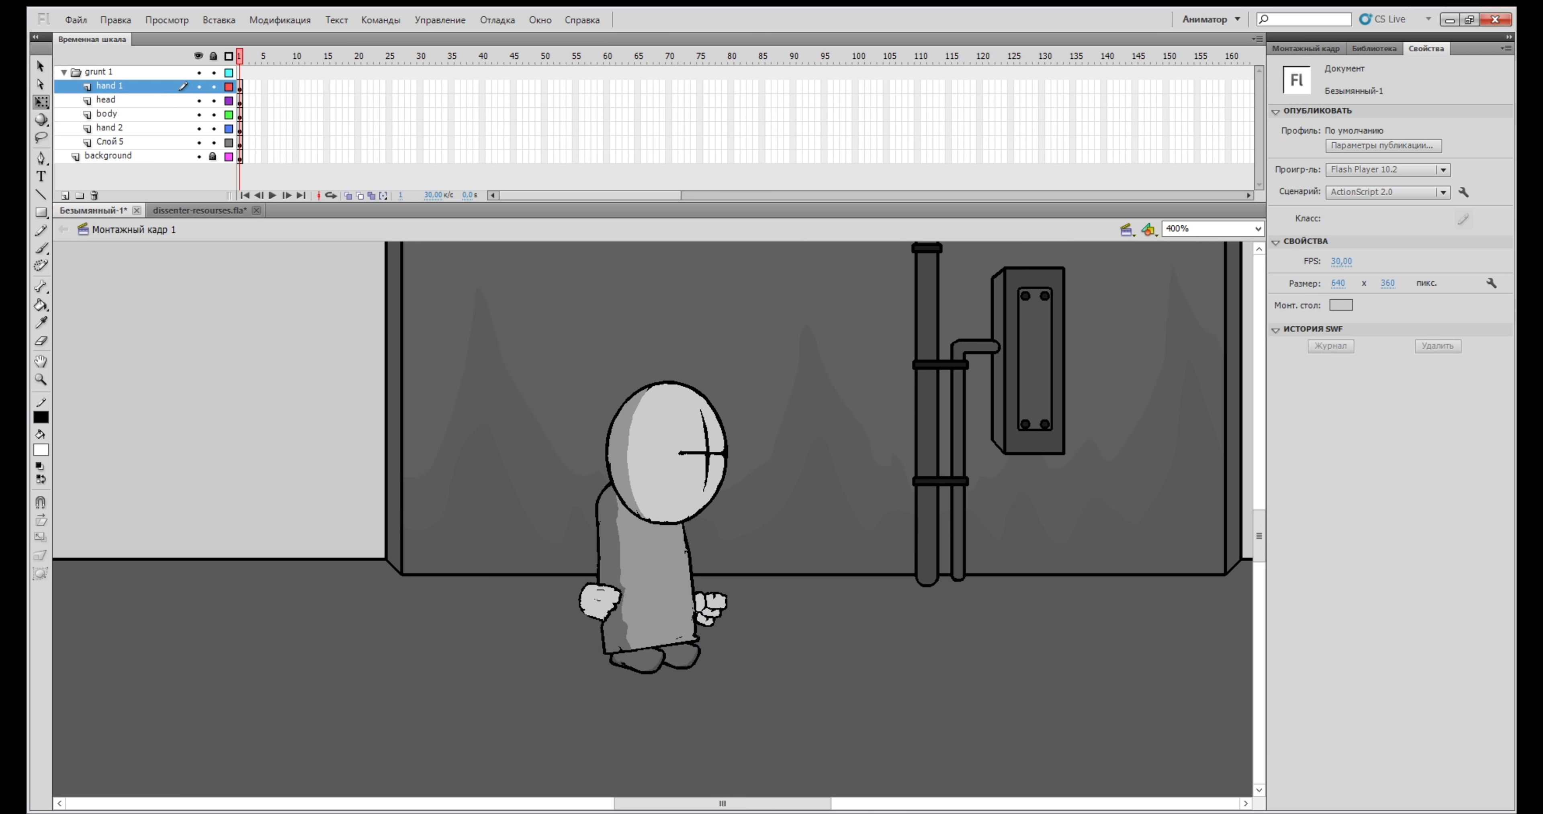
{"action": "scroll", "coordinate": [659, 458], "scroll_direction": "down", "scroll_amount": 1}
{"action": "key", "text": "ctrl+minus"}
{"action": "left_click_drag", "start_coordinate": [655, 496], "coordinate": [298, 509]}
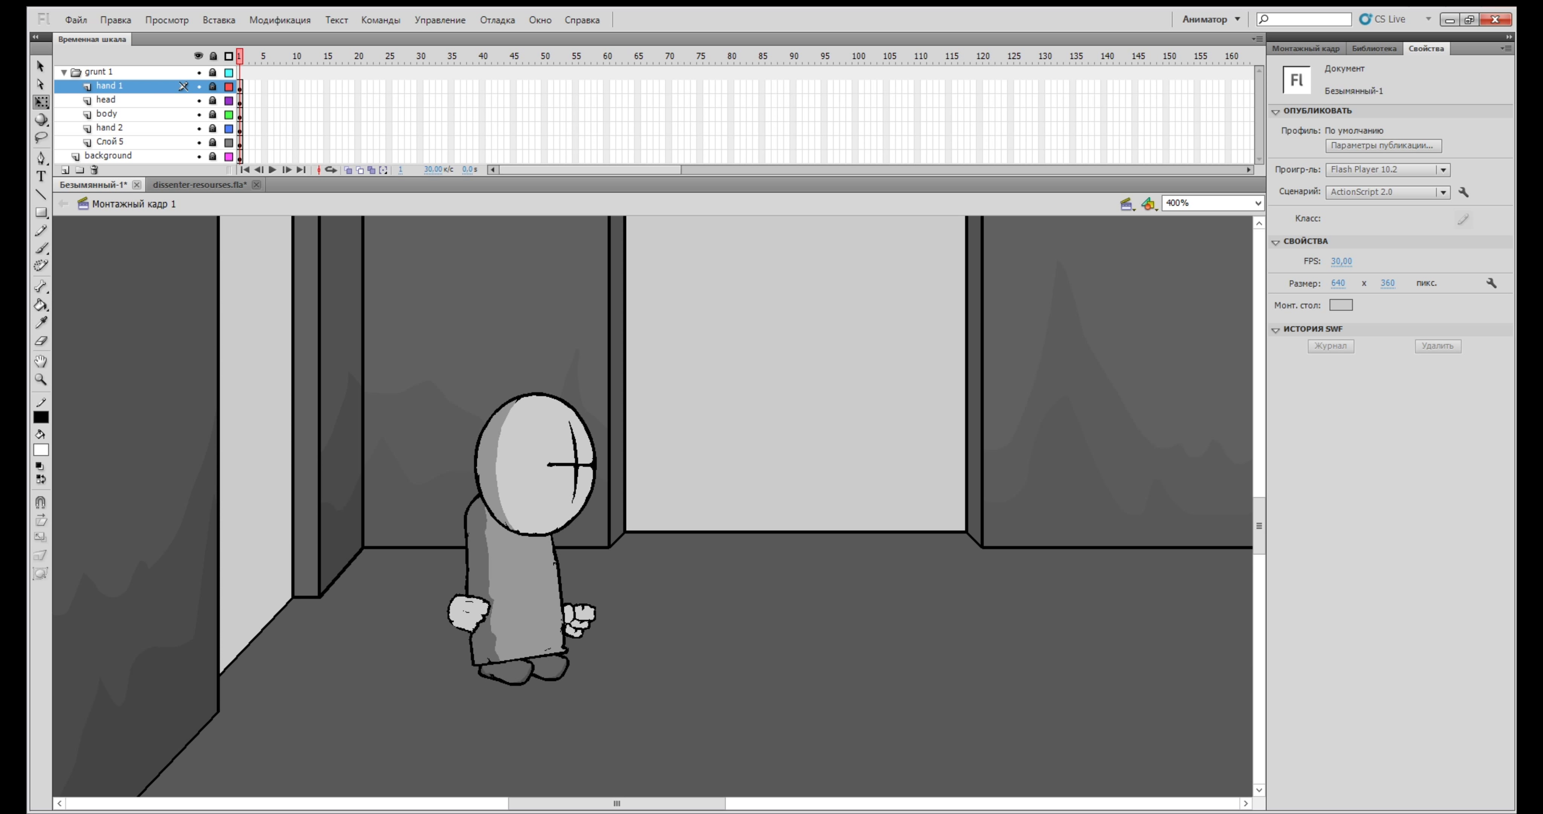
Extend all the layers to frame 90 and turn on onion skinning
{"action": "left_click", "coordinate": [793, 73]}
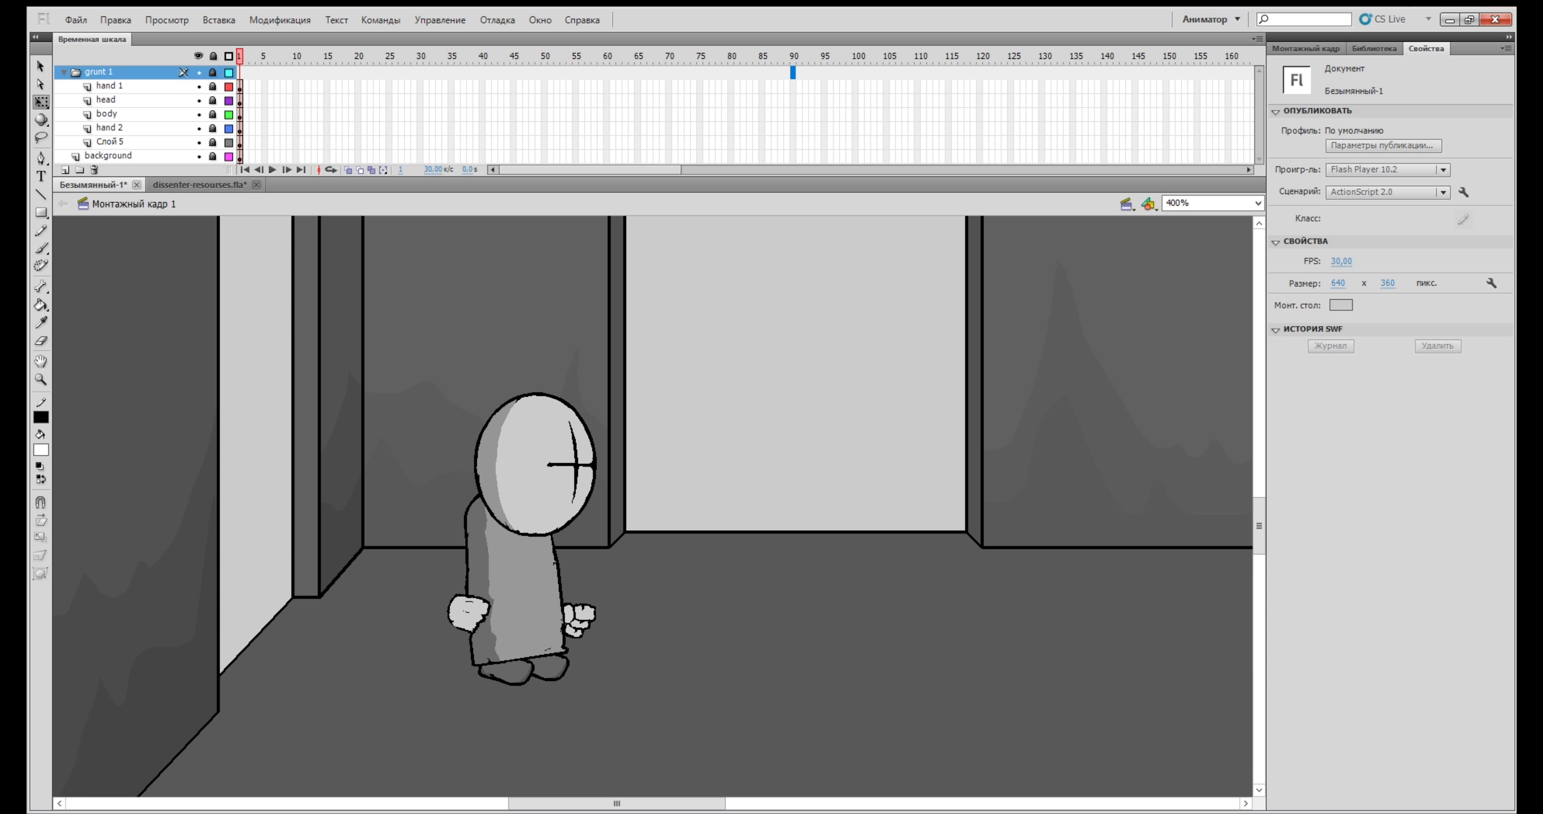
{"action": "left_click", "coordinate": [794, 156], "text": "shift"}
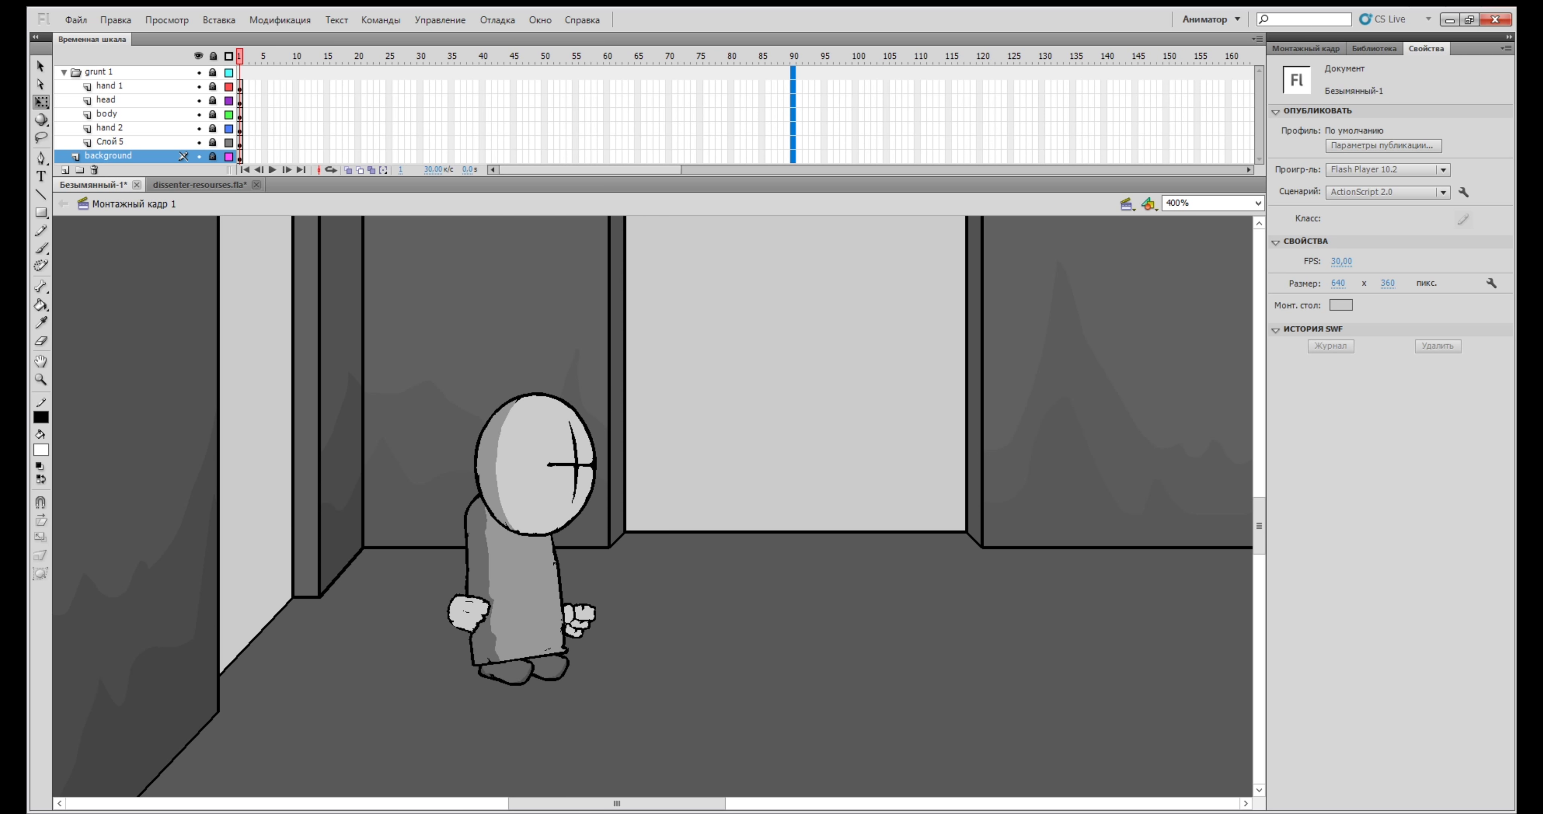
{"action": "key", "text": "F5"}
{"action": "left_click", "coordinate": [774, 100]}
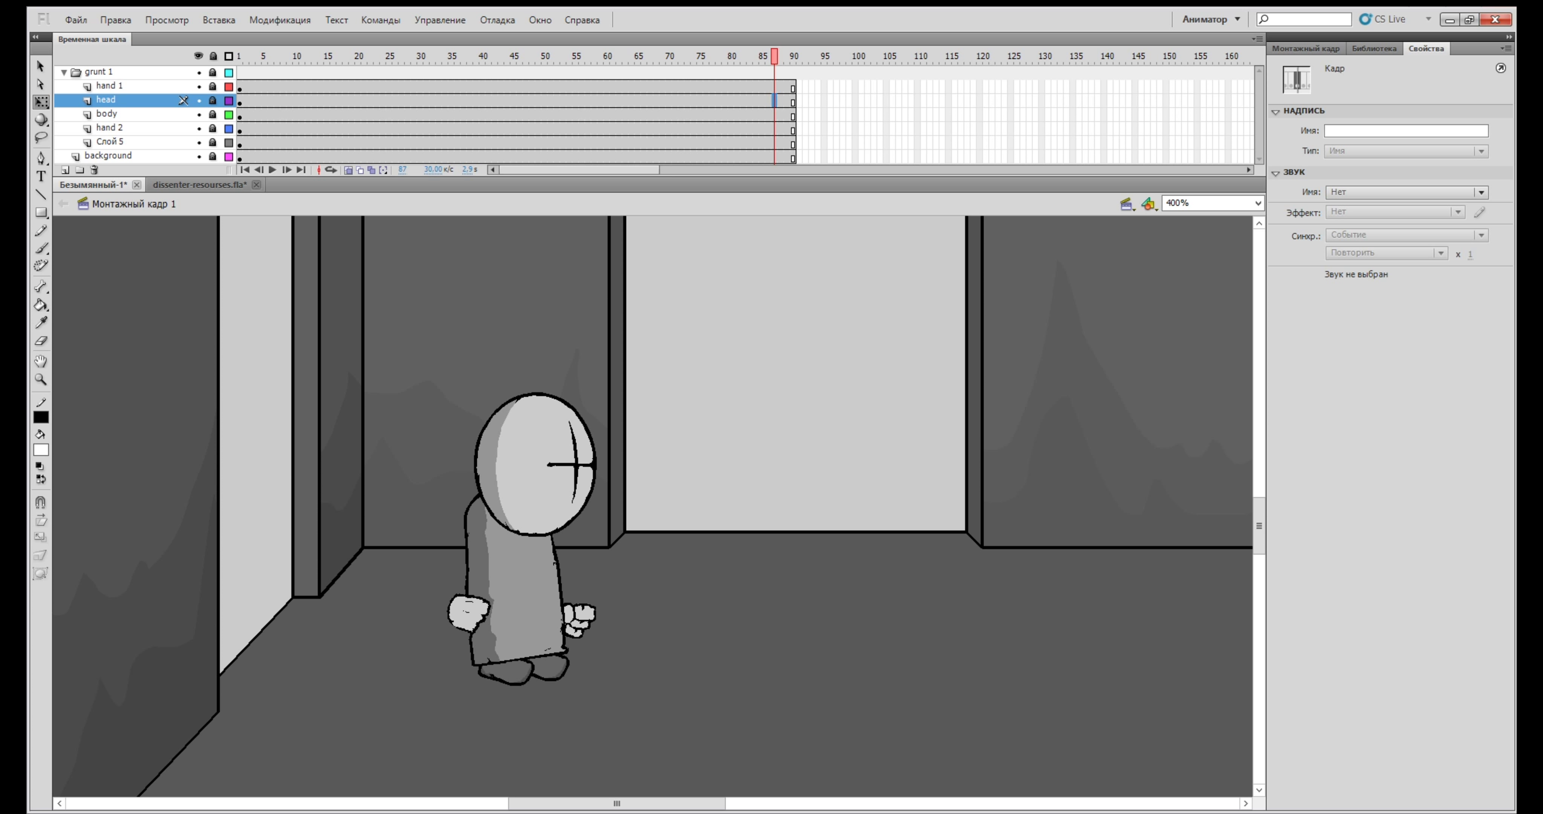
{"action": "left_click", "coordinate": [349, 170]}
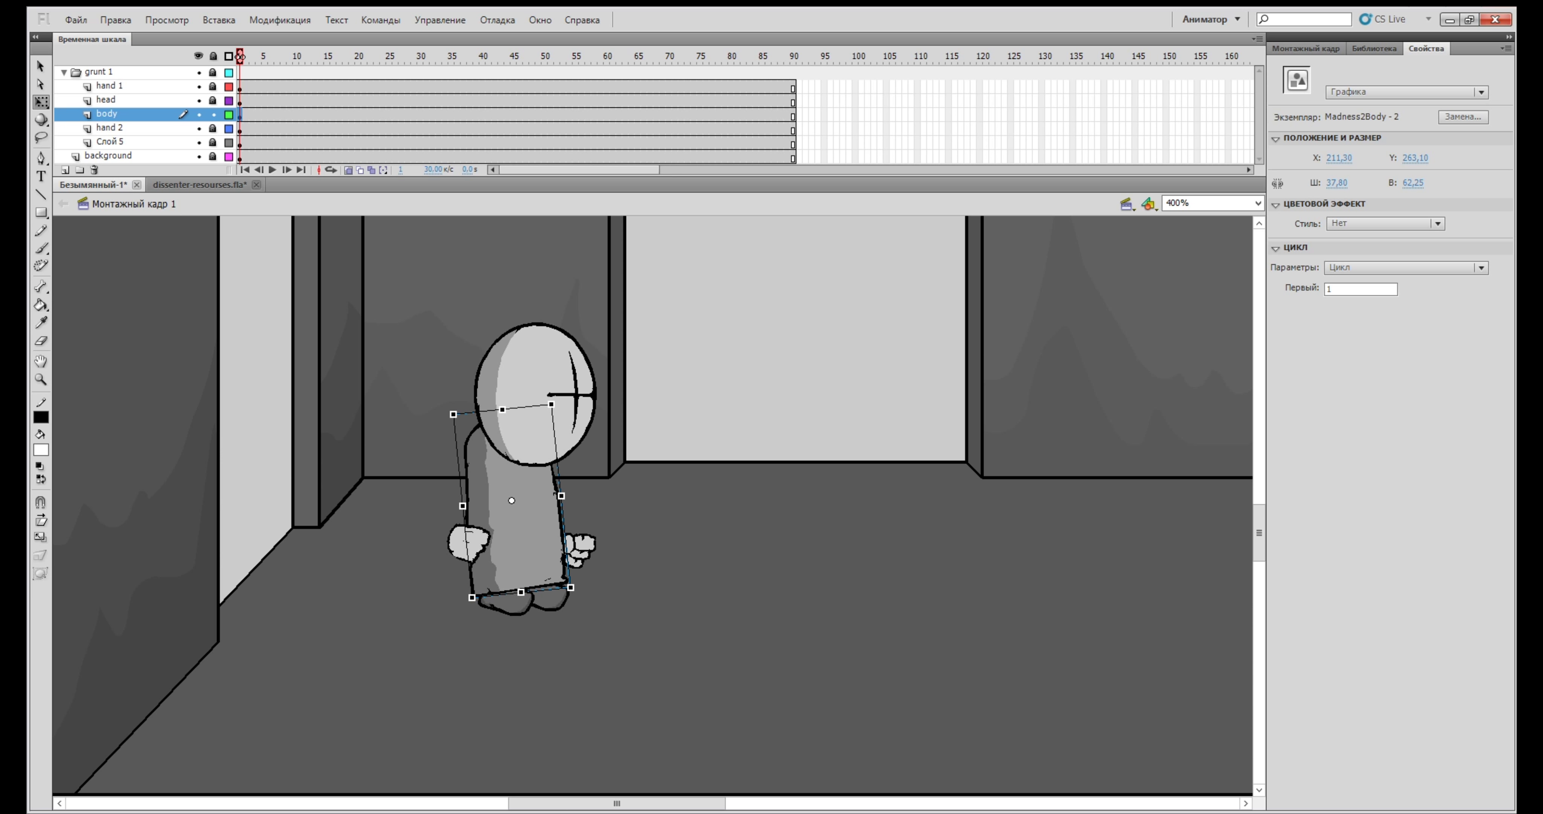
Add a keyframe on frame 2 of the body layer and shift the body slightly right and up
{"action": "key", "text": "ctrl+equal"}
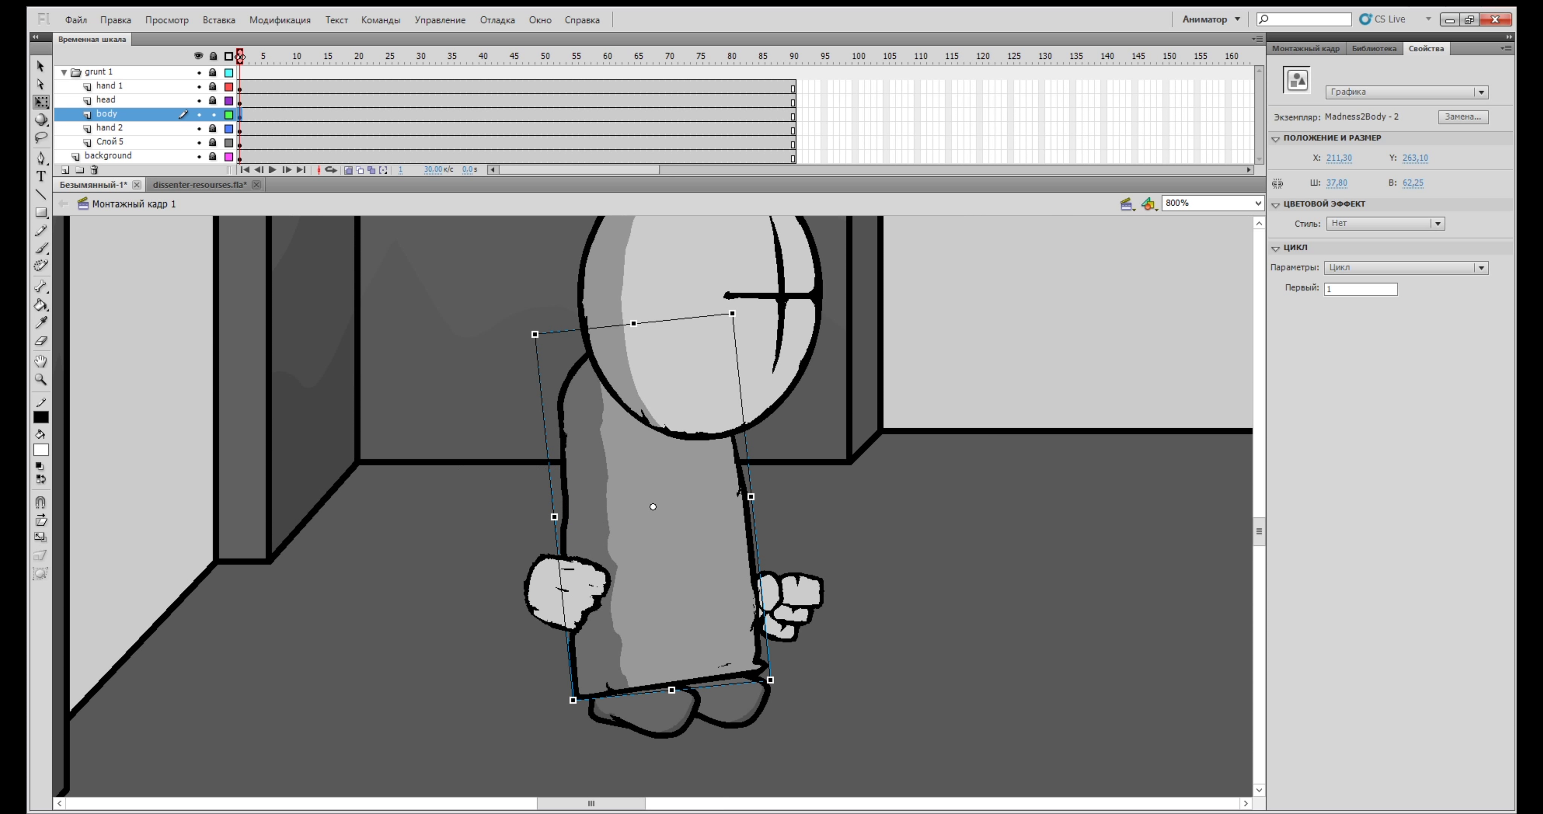
{"action": "left_click_drag", "start_coordinate": [677, 539], "coordinate": [686, 534]}
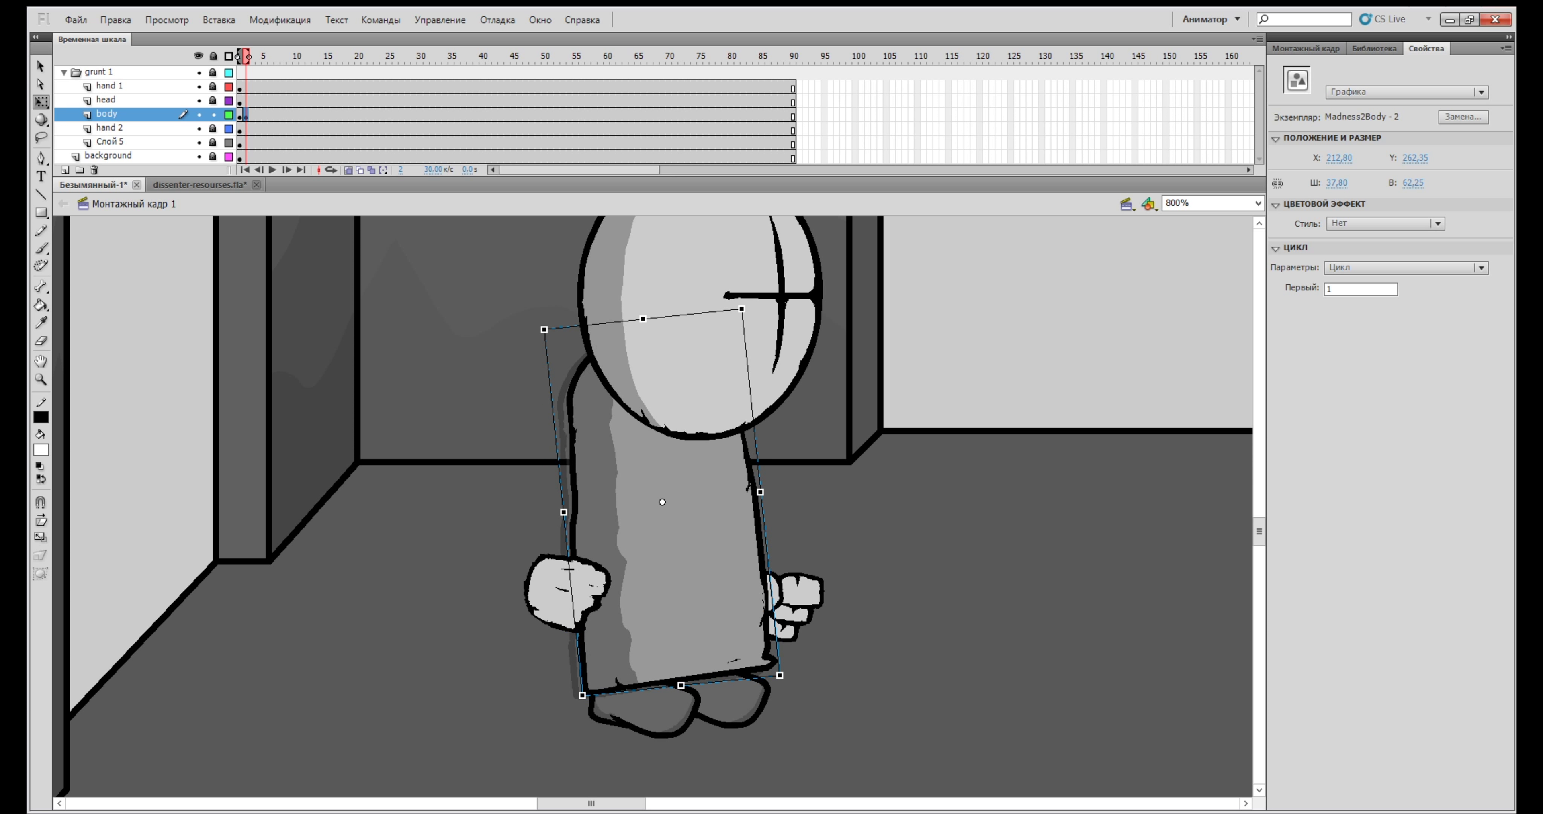
{"action": "scroll", "coordinate": [653, 506], "scroll_direction": "right", "scroll_amount": 3}
{"action": "key", "text": "comma"}
{"action": "scroll", "coordinate": [654, 506], "scroll_direction": "right", "scroll_amount": 1}
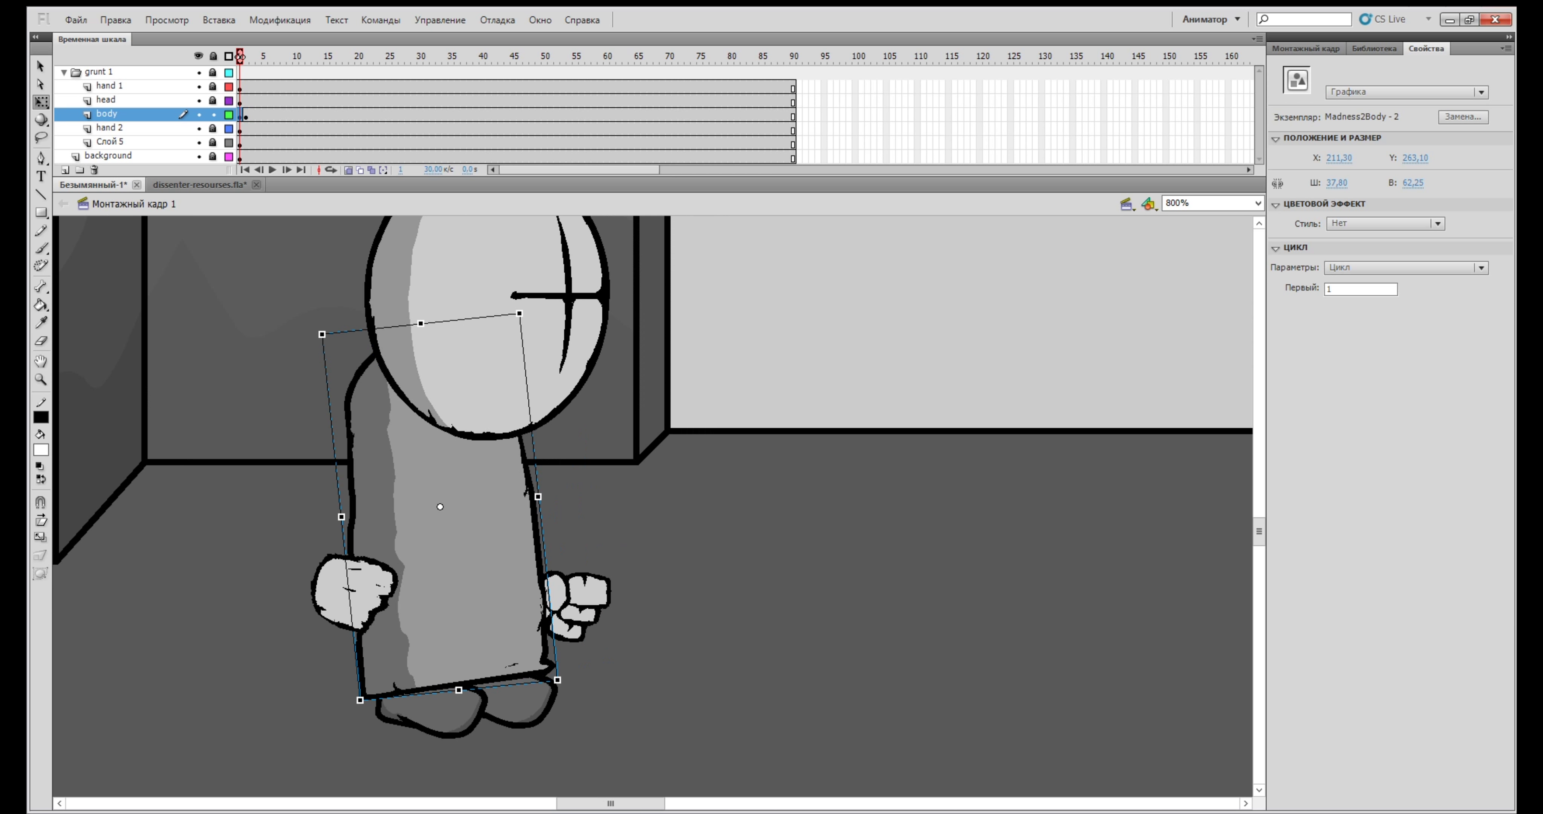
Animate the body moving right after frame 2, adding a keyframe for each small shift
{"action": "key", "text": "period"}
{"action": "key", "text": "F6"}
{"action": "left_click_drag", "start_coordinate": [474, 527], "coordinate": [578, 500]}
{"action": "key", "text": "F6"}
{"action": "key", "text": "F6"}
{"action": "key", "text": "F6"}
{"action": "key", "text": "F6"}
{"action": "key", "text": "F6"}
{"action": "left_click_drag", "start_coordinate": [577, 500], "coordinate": [719, 500]}
{"action": "key", "text": "F6"}
{"action": "key", "text": "F6"}
{"action": "key", "text": "F6"}
{"action": "key", "text": "F6"}
{"action": "key", "text": "F6"}
{"action": "key", "text": "F6"}
Continue the body keyframes through frame 16, nudging the body slightly right and finally down
{"action": "key", "text": "Right"}
{"action": "key", "text": "F6"}
{"action": "key", "text": "Right"}
{"action": "key", "text": "Right"}
{"action": "key", "text": "F6"}
{"action": "key", "text": "Right"}
{"action": "key", "text": "F6"}
{"action": "key", "text": "Right"}
{"action": "key", "text": "Right"}
{"action": "key", "text": "Down"}
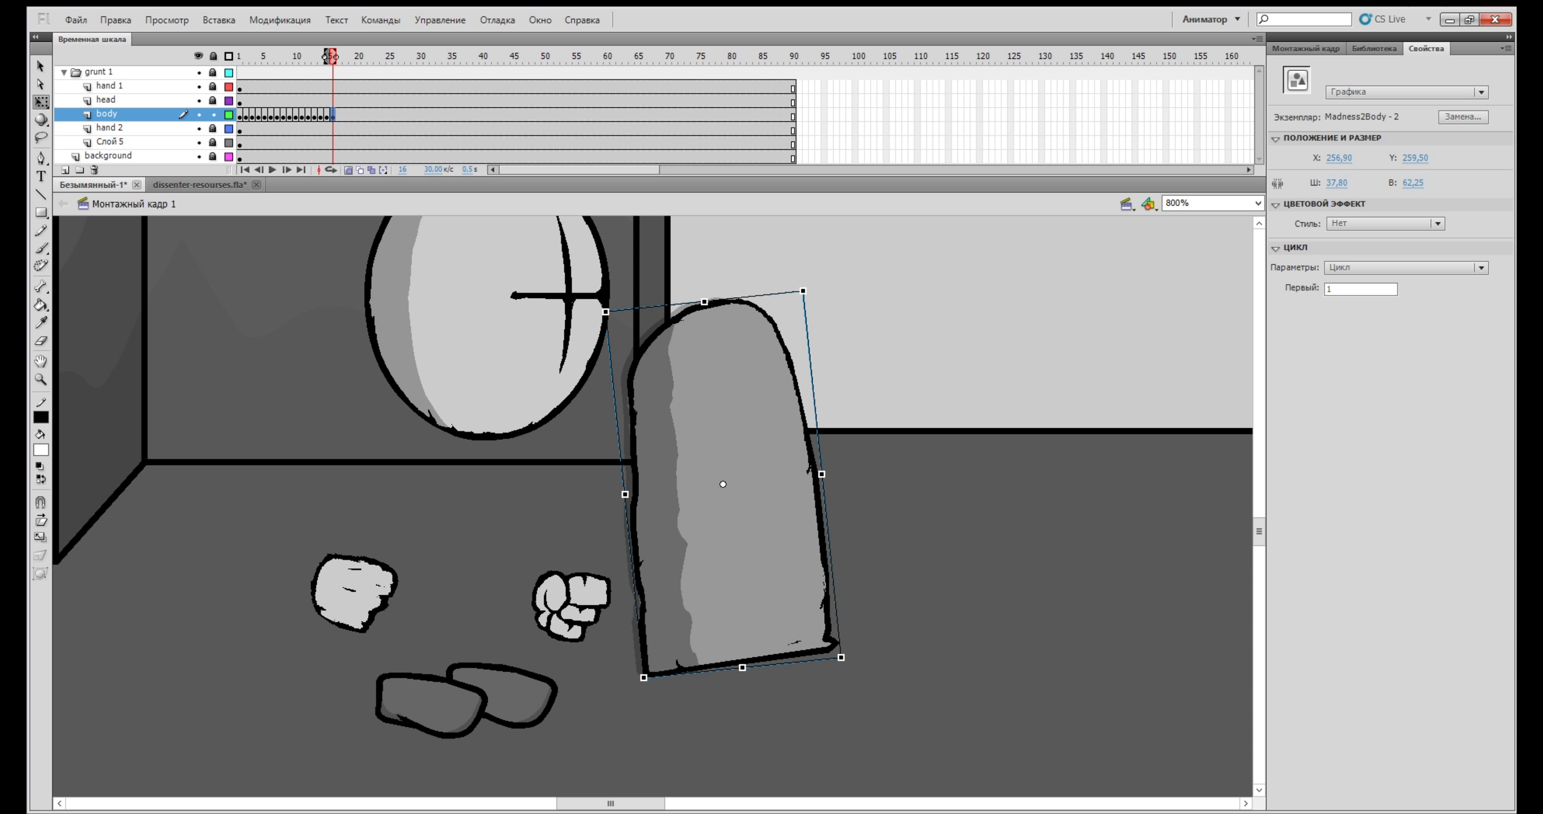
{"action": "key", "text": "Escape"}
{"action": "key", "text": "period"}
{"action": "key", "text": "period"}
{"action": "key", "text": "period"}
{"action": "key", "text": "period"}
{"action": "mouse_move", "coordinate": [358, 56]}
{"action": "left_mouse_down"}
{"action": "mouse_move", "coordinate": [258, 56]}
{"action": "mouse_move", "coordinate": [340, 57]}
{"action": "left_mouse_up"}
Continue from frame 16 with further body keyframes, moving the body right and upward
{"action": "left_click", "coordinate": [333, 115]}
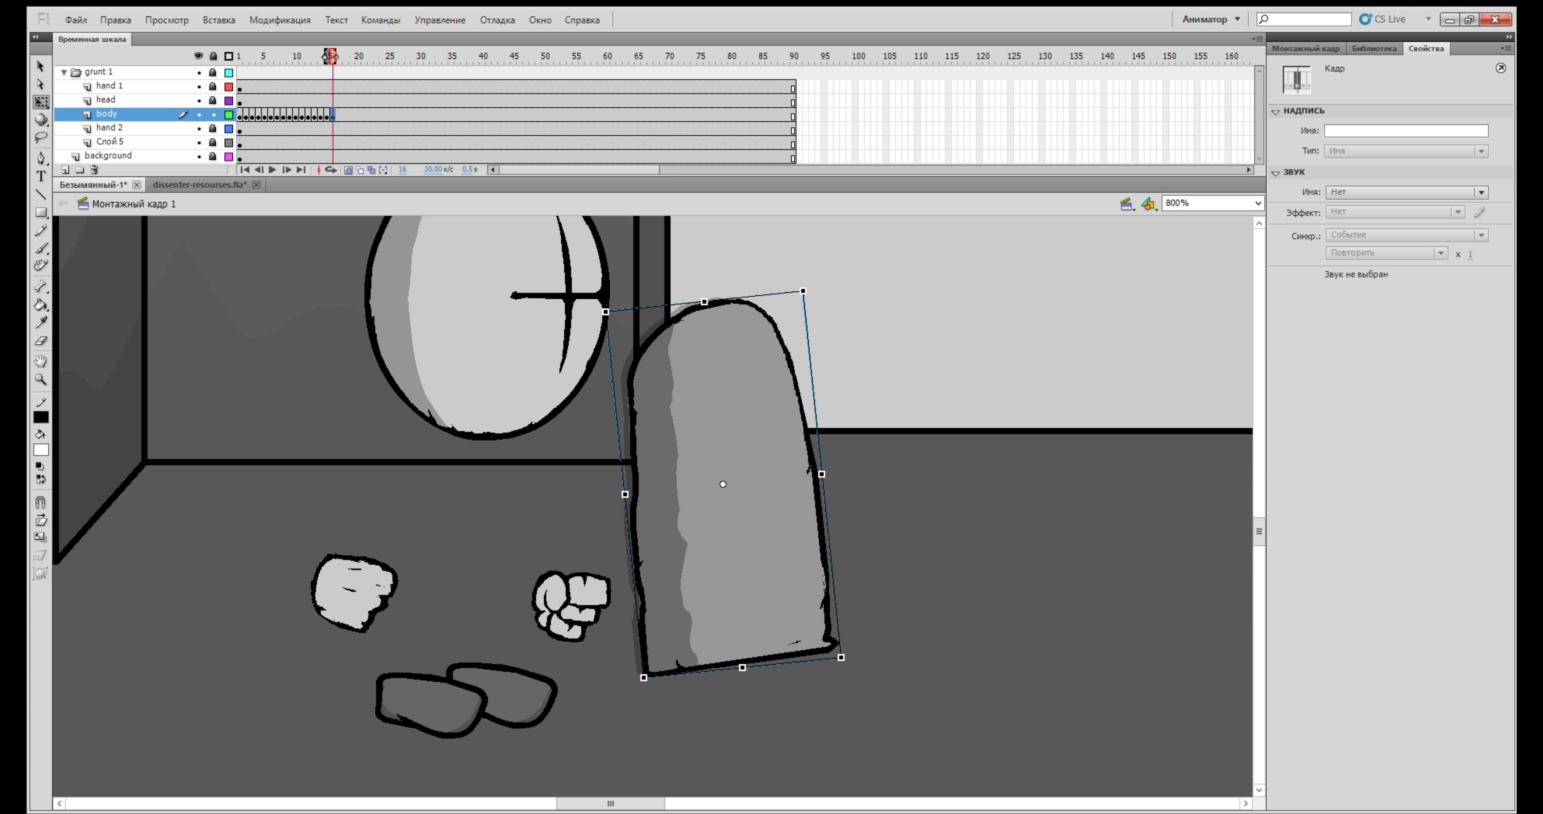
{"action": "left_click", "coordinate": [737, 521]}
{"action": "scroll", "coordinate": [738, 521], "scroll_direction": "right", "scroll_amount": 3}
{"action": "key", "text": "F6"}
{"action": "key", "text": "F6"}
{"action": "left_click_drag", "start_coordinate": [570, 521], "coordinate": [662, 489]}
{"action": "key", "text": "F6"}
{"action": "key", "text": "F6"}
{"action": "key", "text": "F6"}
{"action": "key", "text": "F6"}
Add body keyframes through frame 25, nudging the body several steps right and one step up on each
{"action": "key", "text": "period"}
{"action": "key", "text": "F6"}
{"action": "key", "text": "Right"}
{"action": "key", "text": "Right"}
{"action": "key", "text": "Right"}
{"action": "key", "text": "Right"}
{"action": "key", "text": "Right"}
{"action": "key", "text": "Up"}
{"action": "key", "text": "period"}
{"action": "key", "text": "F6"}
{"action": "key", "text": "Right"}
{"action": "key", "text": "Right"}
{"action": "key", "text": "Right"}
{"action": "key", "text": "Right"}
{"action": "key", "text": "Right"}
{"action": "key", "text": "Up"}
{"action": "key", "text": "period"}
{"action": "key", "text": "F6"}
{"action": "key", "text": "Right"}
{"action": "key", "text": "Right"}
{"action": "key", "text": "Right"}
{"action": "key", "text": "Right"}
{"action": "key", "text": "Up"}
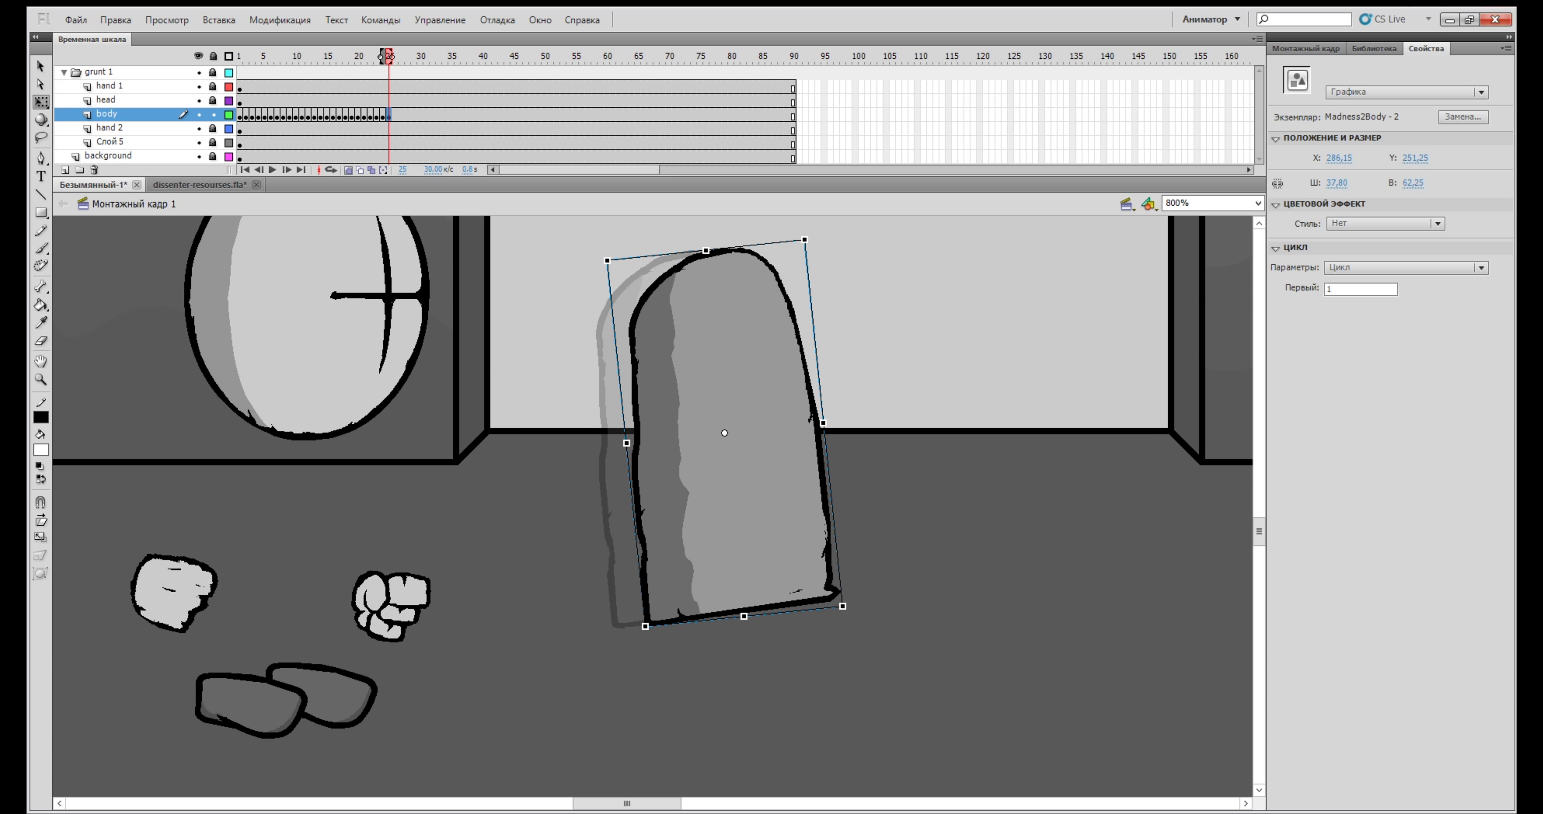
Add body keyframes on frames 26 to 28, nudging the body right on each and slightly down on the last two
{"action": "key", "text": "period"}
{"action": "key", "text": "F6"}
{"action": "key", "text": "Right"}
{"action": "key", "text": "Right"}
{"action": "key", "text": "Right"}
{"action": "key", "text": "Right"}
{"action": "key", "text": "Right"}
{"action": "key", "text": "period"}
{"action": "key", "text": "F6"}
{"action": "key", "text": "Right"}
{"action": "key", "text": "Right"}
{"action": "key", "text": "Right"}
{"action": "key", "text": "Right"}
{"action": "key", "text": "Right"}
{"action": "key", "text": "Down"}
{"action": "key", "text": "period"}
{"action": "key", "text": "F6"}
{"action": "key", "text": "Right"}
{"action": "key", "text": "Right"}
{"action": "key", "text": "Right"}
{"action": "key", "text": "Right"}
{"action": "key", "text": "Right"}
{"action": "key", "text": "Down"}
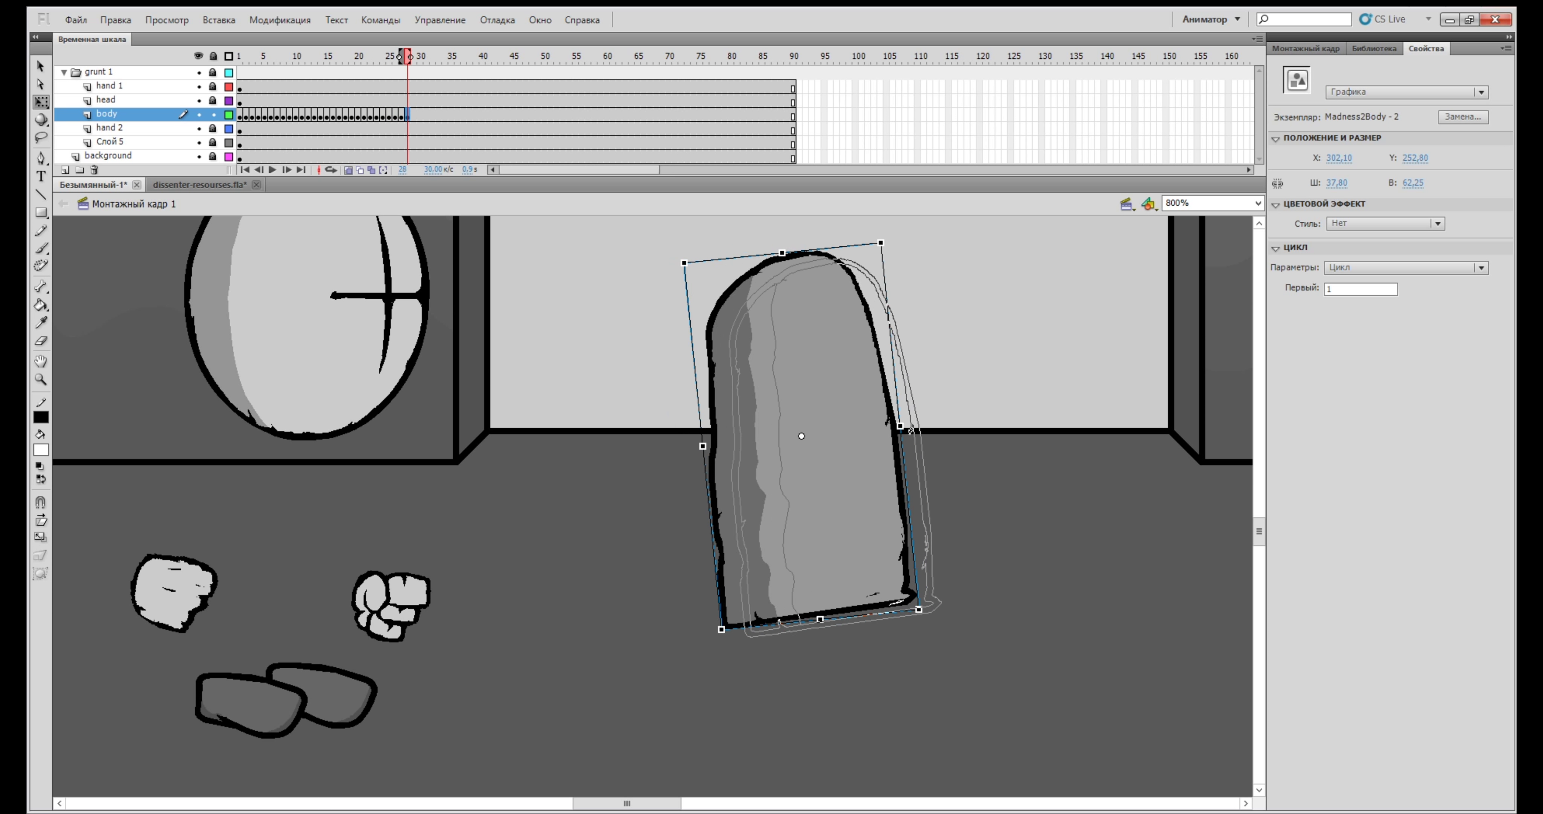
Continue the body keyframes through frame 35, moving the body right and down in small shifts
{"action": "key", "text": "F6"}
{"action": "left_click_drag", "start_coordinate": [839, 479], "coordinate": [912, 499]}
{"action": "key", "text": "F6"}
{"action": "key", "text": "F6"}
{"action": "key", "text": "F6"}
{"action": "key", "text": "F6"}
{"action": "key", "text": "F6"}
{"action": "key", "text": "F6"}
{"action": "key", "text": "comma"}
{"action": "key", "text": "period"}
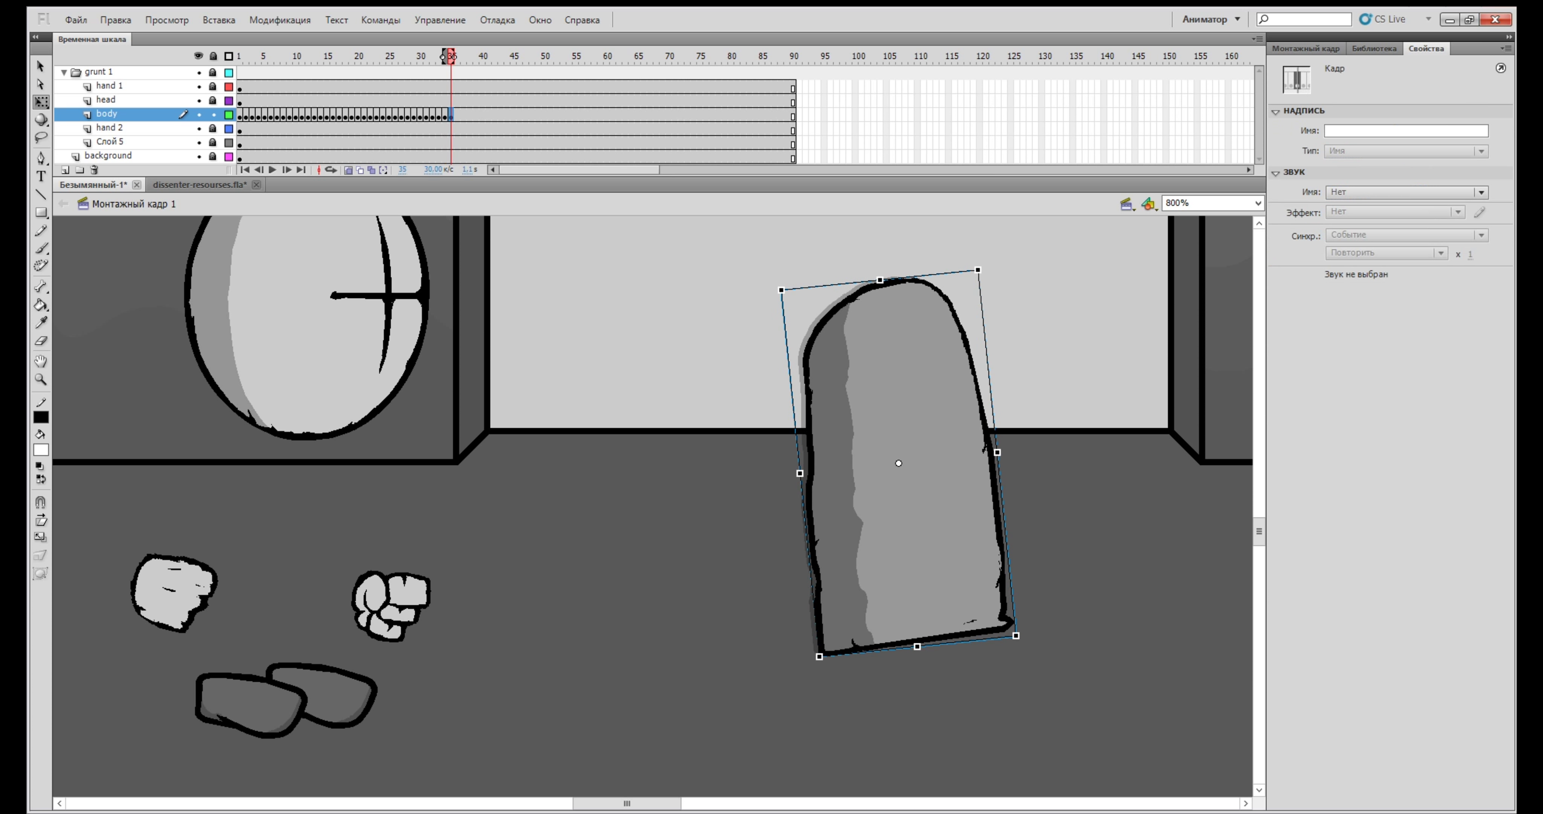
Continue the body keyframes from frame 36 through frame 50, moving the body right to the back wall's far corner
{"action": "left_click_drag", "start_coordinate": [627, 804], "coordinate": [668, 804]}
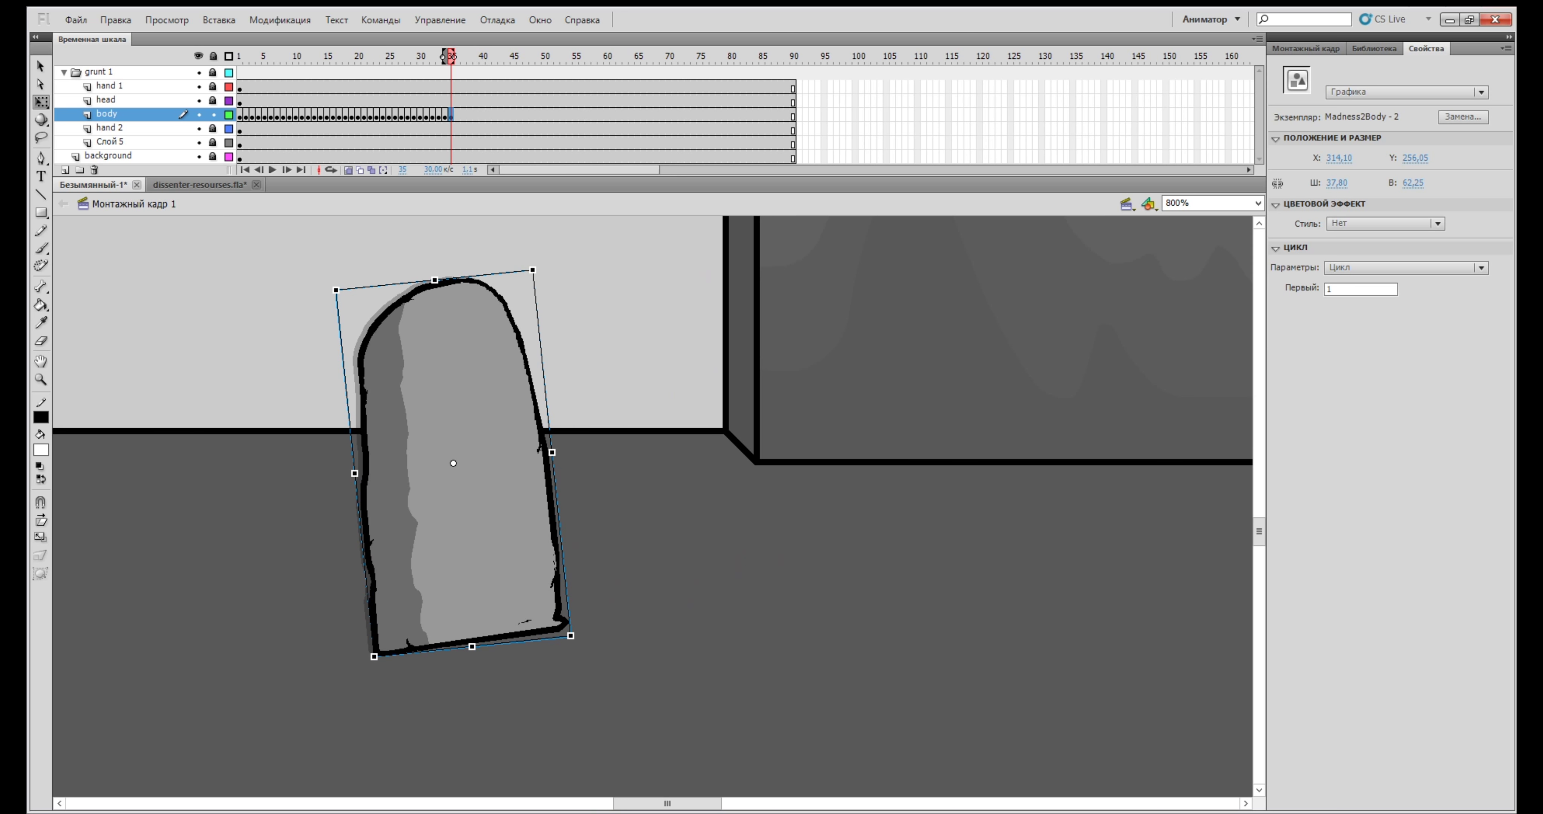
{"action": "key", "text": "F6"}
{"action": "left_click_drag", "start_coordinate": [480, 492], "coordinate": [813, 494]}
{"action": "key", "text": "F6"}
{"action": "key", "text": "F6"}
{"action": "key", "text": "F6"}
{"action": "key", "text": "F6"}
{"action": "key", "text": "F6"}
{"action": "key", "text": "F6"}
{"action": "key", "text": "F6"}
{"action": "key", "text": "F6"}
{"action": "key", "text": "F6"}
{"action": "key", "text": "F6"}
{"action": "key", "text": "F6"}
{"action": "key", "text": "F6"}
{"action": "key", "text": "F6"}
{"action": "key", "text": "F6"}
{"action": "scroll", "coordinate": [653, 506], "scroll_direction": "right", "scroll_amount": 1}
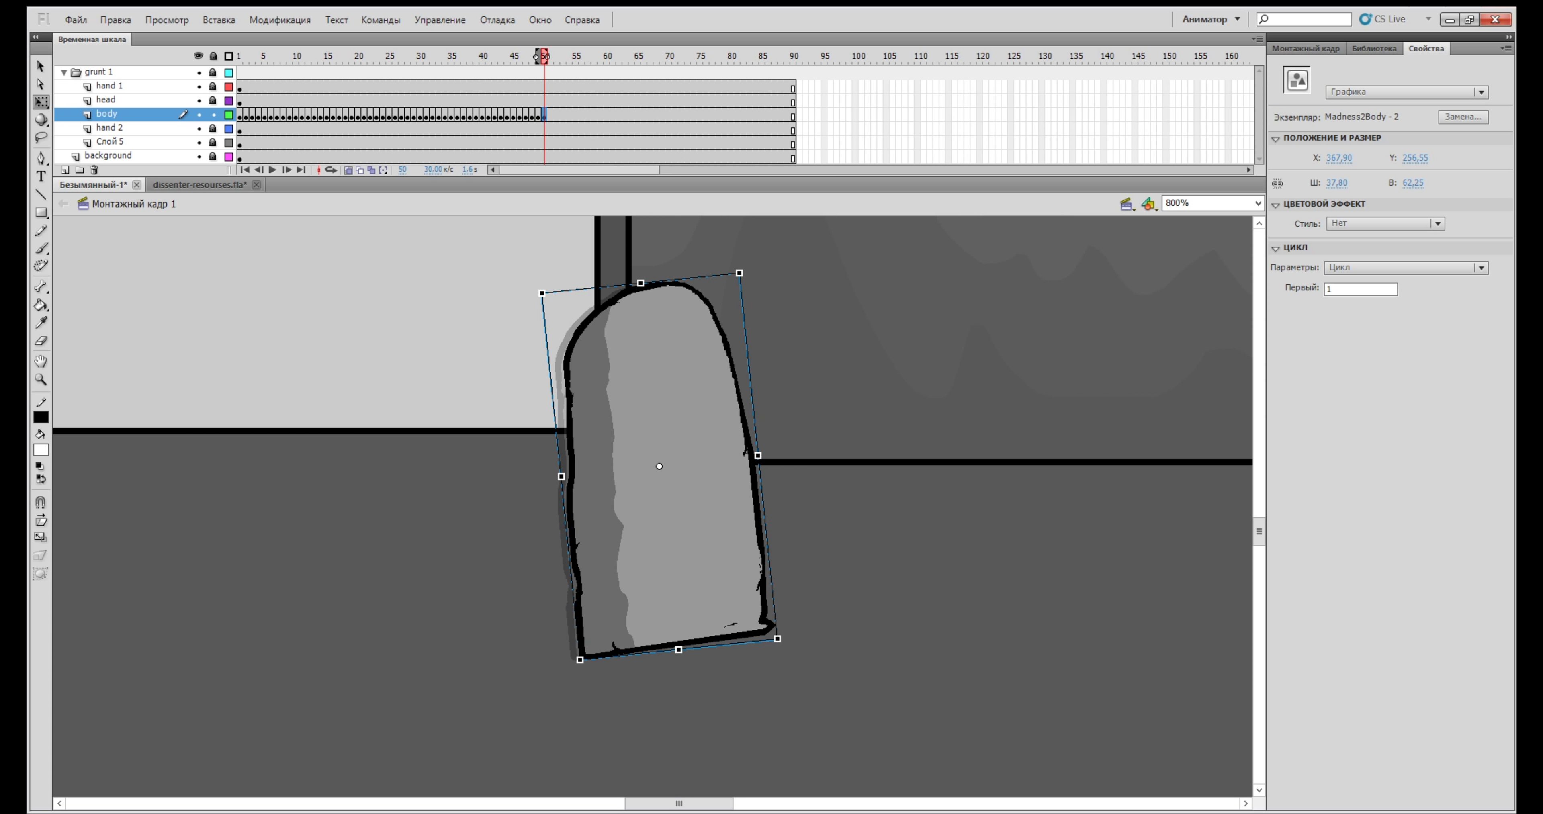
Add body keyframes from frame 51, slowing the body's movement to the right and rotating it slightly toward upright
{"action": "key", "text": "period"}
{"action": "key", "text": "F6"}
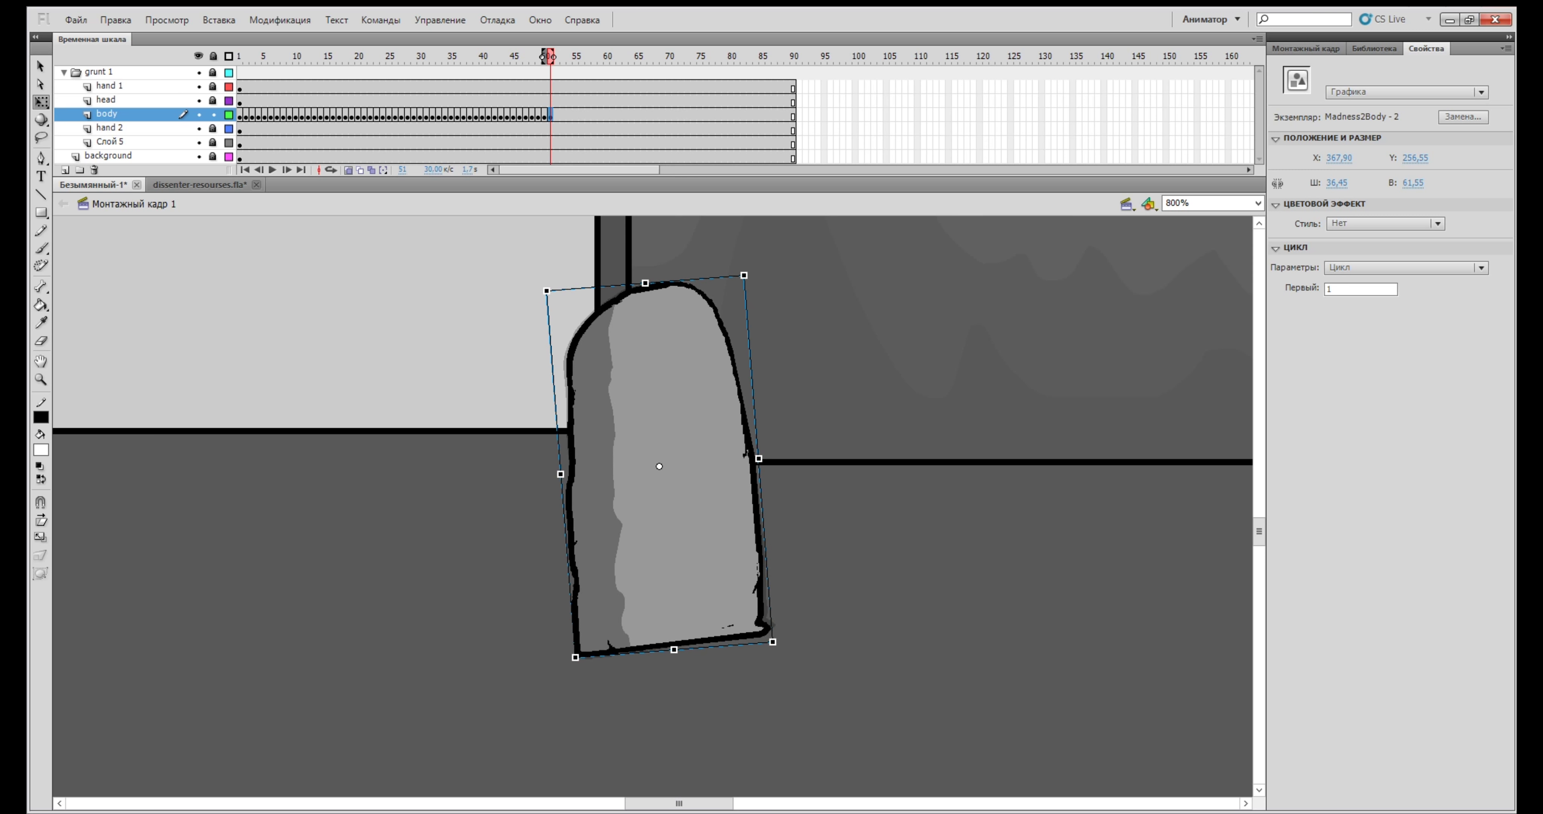
{"action": "left_click_drag", "start_coordinate": [671, 479], "coordinate": [677, 477]}
{"action": "key", "text": "period"}
{"action": "key", "text": "F6"}
{"action": "key", "text": "Right"}
{"action": "key", "text": "period"}
{"action": "key", "text": "F6"}
{"action": "key", "text": "Right"}
{"action": "key", "text": "period"}
{"action": "key", "text": "F6"}
{"action": "left_click_drag", "start_coordinate": [775, 269], "coordinate": [782, 273]}
{"action": "left_click_drag", "start_coordinate": [672, 479], "coordinate": [677, 479]}
Continue the body keyframes through frame 59, rotating the body nearly upright, and leave a blank keyframe on frame 60
{"action": "key", "text": "period"}
{"action": "key", "text": "F6"}
{"action": "key", "text": "period"}
{"action": "key", "text": "F6"}
{"action": "left_click_drag", "start_coordinate": [705, 488], "coordinate": [701, 498]}
{"action": "key", "text": "F6"}
{"action": "key", "text": "F6"}
{"action": "left_click_drag", "start_coordinate": [809, 291], "coordinate": [804, 289]}
{"action": "key", "text": "F6"}
{"action": "left_click_drag", "start_coordinate": [704, 488], "coordinate": [691, 485]}
{"action": "left_click_drag", "start_coordinate": [791, 286], "coordinate": [786, 283]}
{"action": "key", "text": "period"}
{"action": "key", "text": "F6"}
Step back through the body animation and play it to check the movement
{"action": "key", "text": "comma"}
{"action": "key", "text": "comma"}
{"action": "key", "text": "comma"}
{"action": "key", "text": "comma"}
{"action": "key", "text": "comma"}
{"action": "key", "text": "comma"}
{"action": "key", "text": "comma"}
{"action": "key", "text": "comma"}
{"action": "key", "text": "comma"}
{"action": "key", "text": "comma"}
{"action": "key", "text": "comma"}
{"action": "key", "text": "comma"}
{"action": "key", "text": "comma"}
{"action": "key", "text": "comma"}
{"action": "key", "text": "comma"}
{"action": "key", "text": "comma"}
{"action": "key", "text": "comma"}
{"action": "key", "text": "comma"}
{"action": "key", "text": "comma"}
{"action": "key", "text": "comma"}
{"action": "key", "text": "Return"}
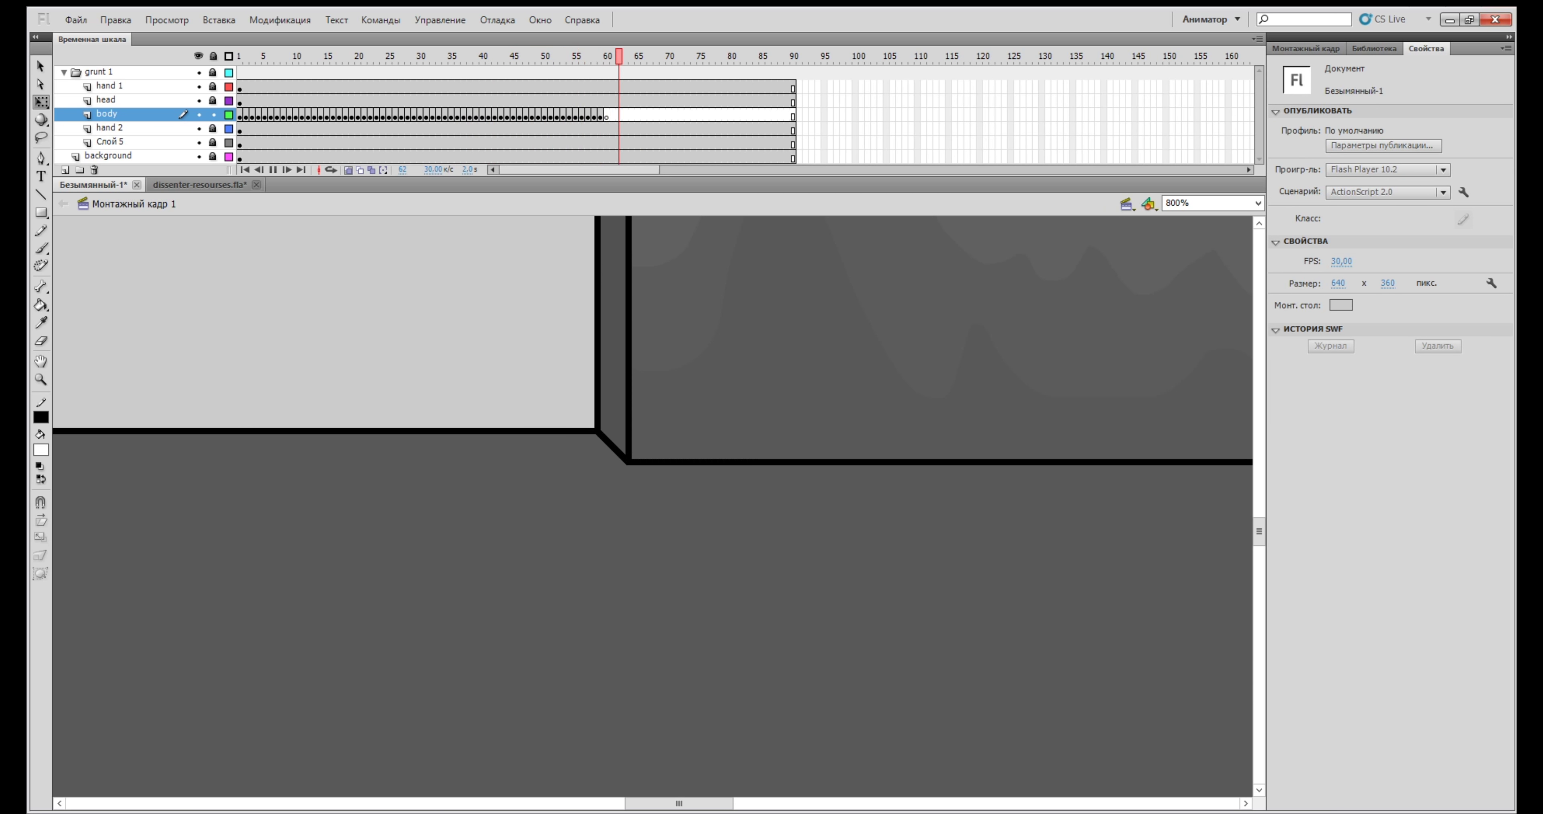
Paste the Madness2Body - 1 body from the dissenter-resourses file on frame 60, aligning and slightly rotating it over the previous body
{"action": "left_click", "coordinate": [200, 185]}
{"action": "scroll", "coordinate": [654, 506], "scroll_direction": "down", "scroll_amount": 4}
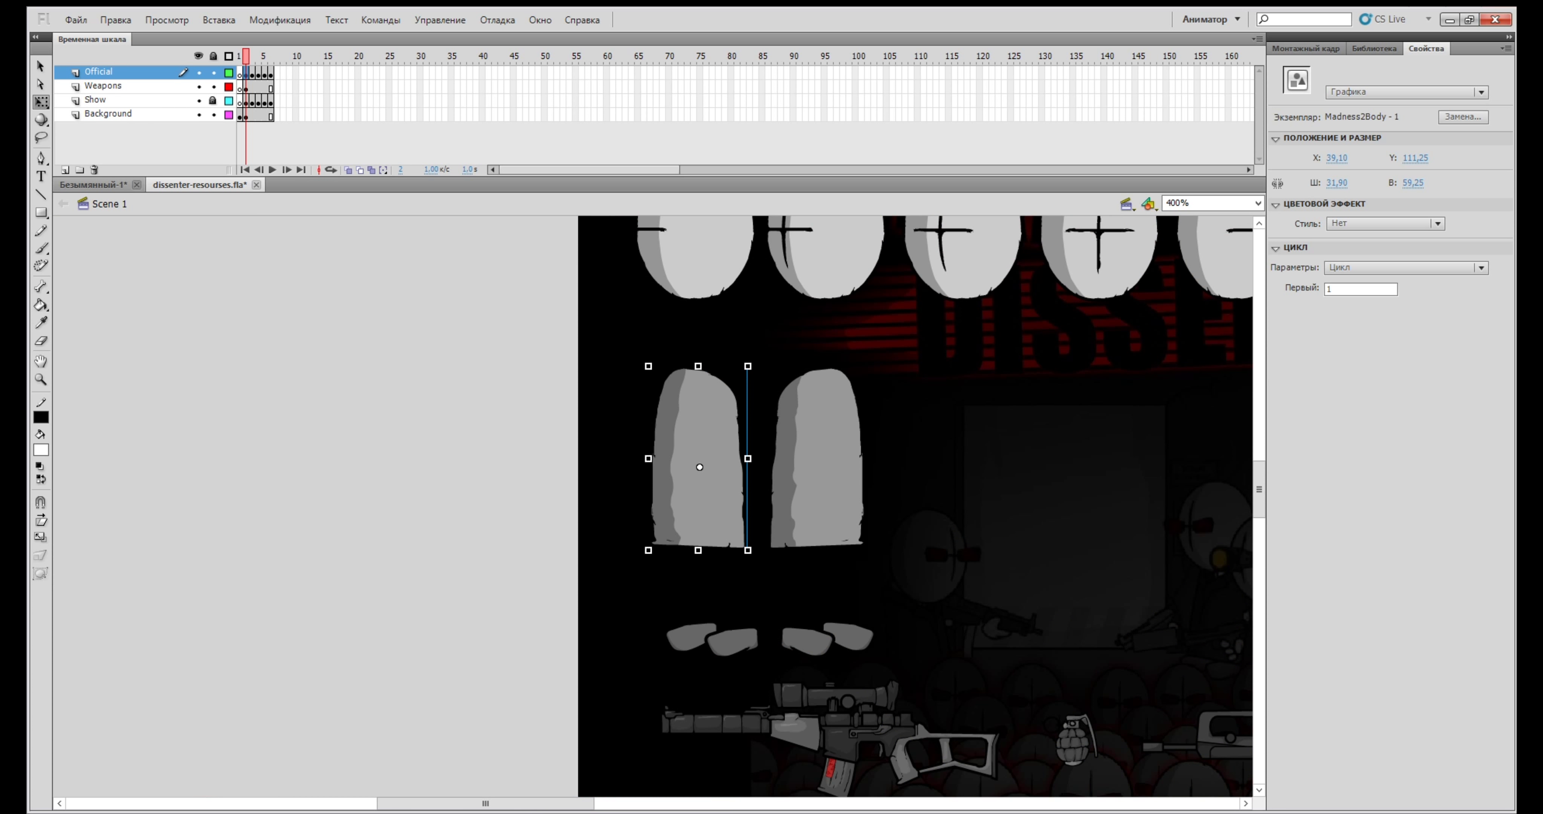
{"action": "left_click", "coordinate": [93, 185]}
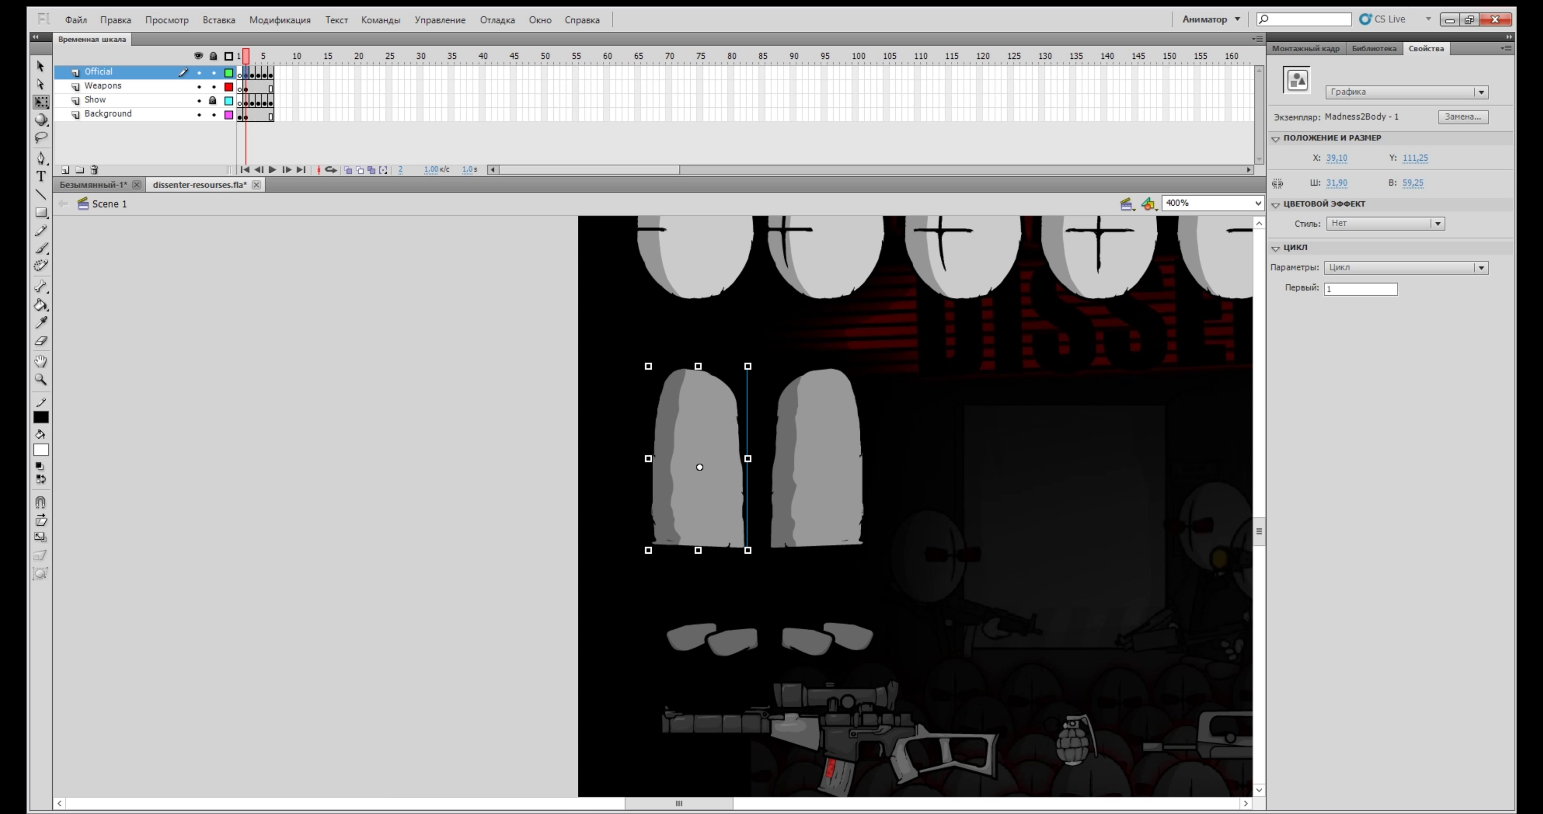
{"action": "key", "text": "ctrl+v"}
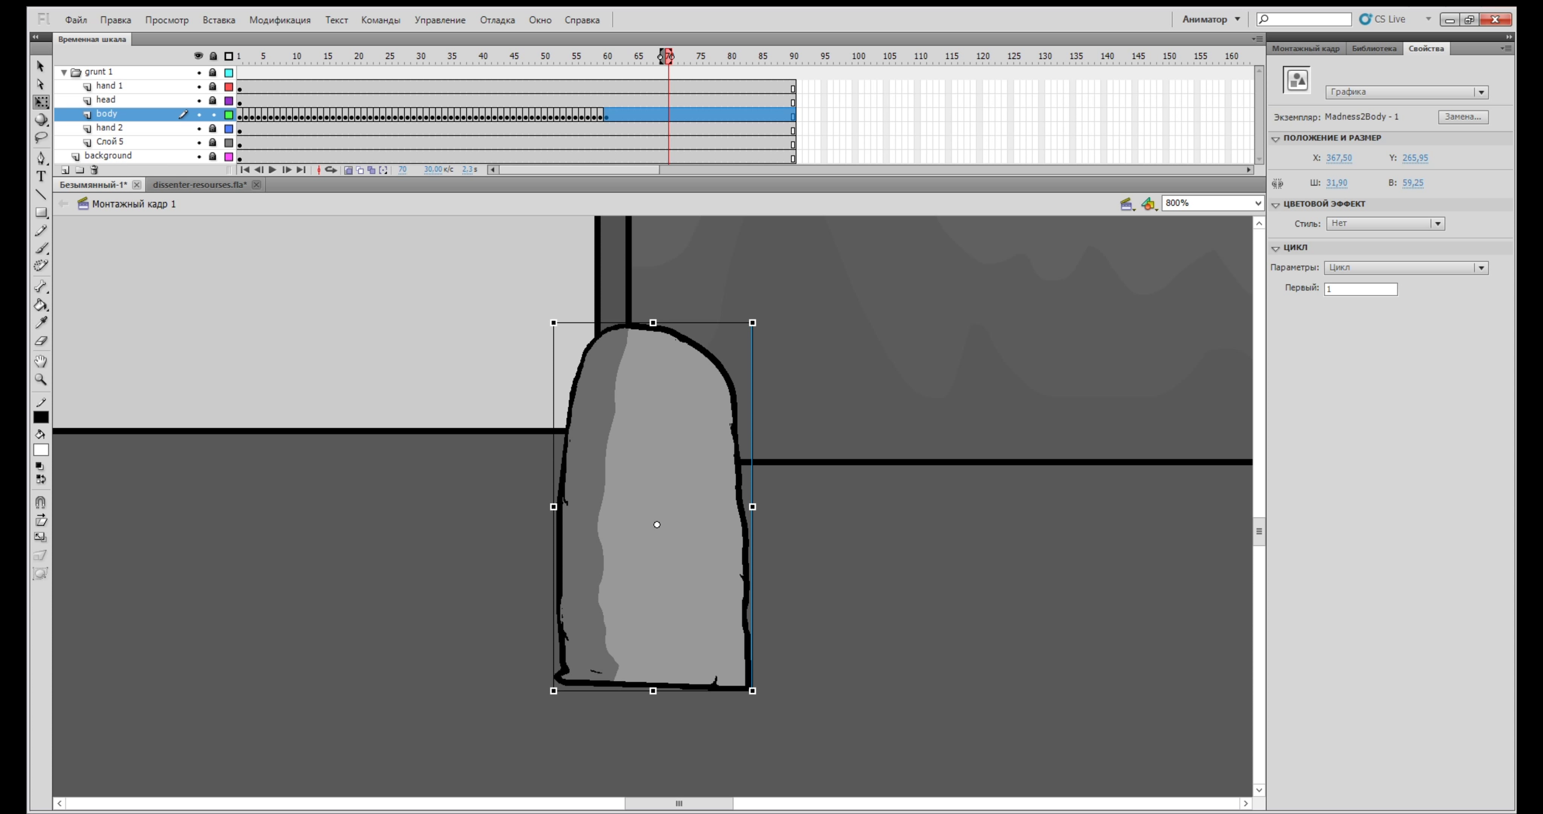
{"action": "left_click", "coordinate": [607, 117]}
{"action": "left_click_drag", "start_coordinate": [654, 509], "coordinate": [663, 468]}
{"action": "left_click", "coordinate": [826, 383]}
{"action": "left_click", "coordinate": [677, 432]}
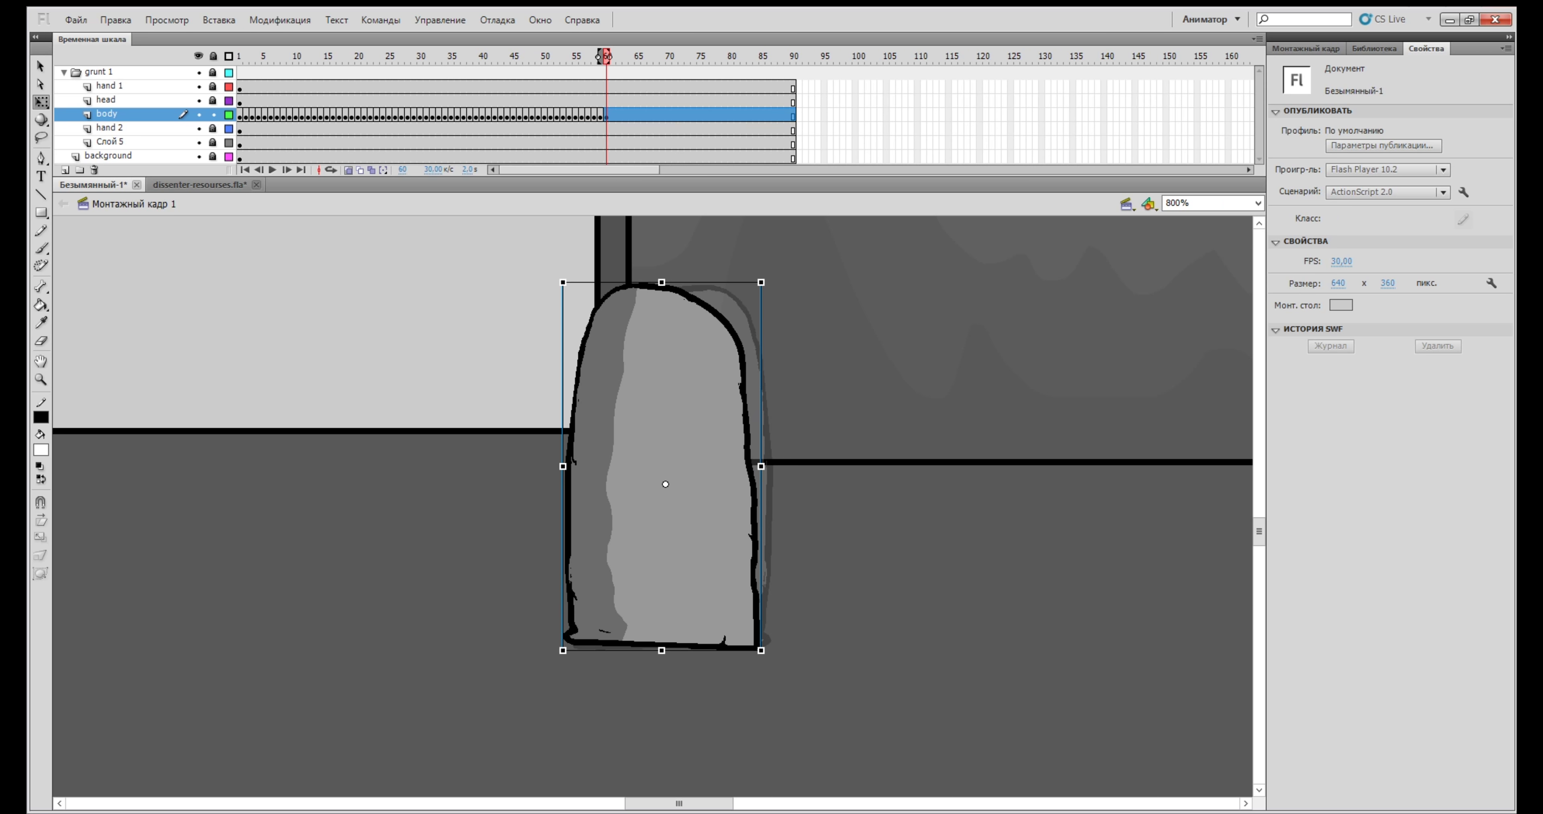
{"action": "left_click_drag", "start_coordinate": [767, 276], "coordinate": [770, 278]}
{"action": "left_click_drag", "start_coordinate": [677, 432], "coordinate": [679, 428]}
{"action": "left_click", "coordinate": [827, 383]}
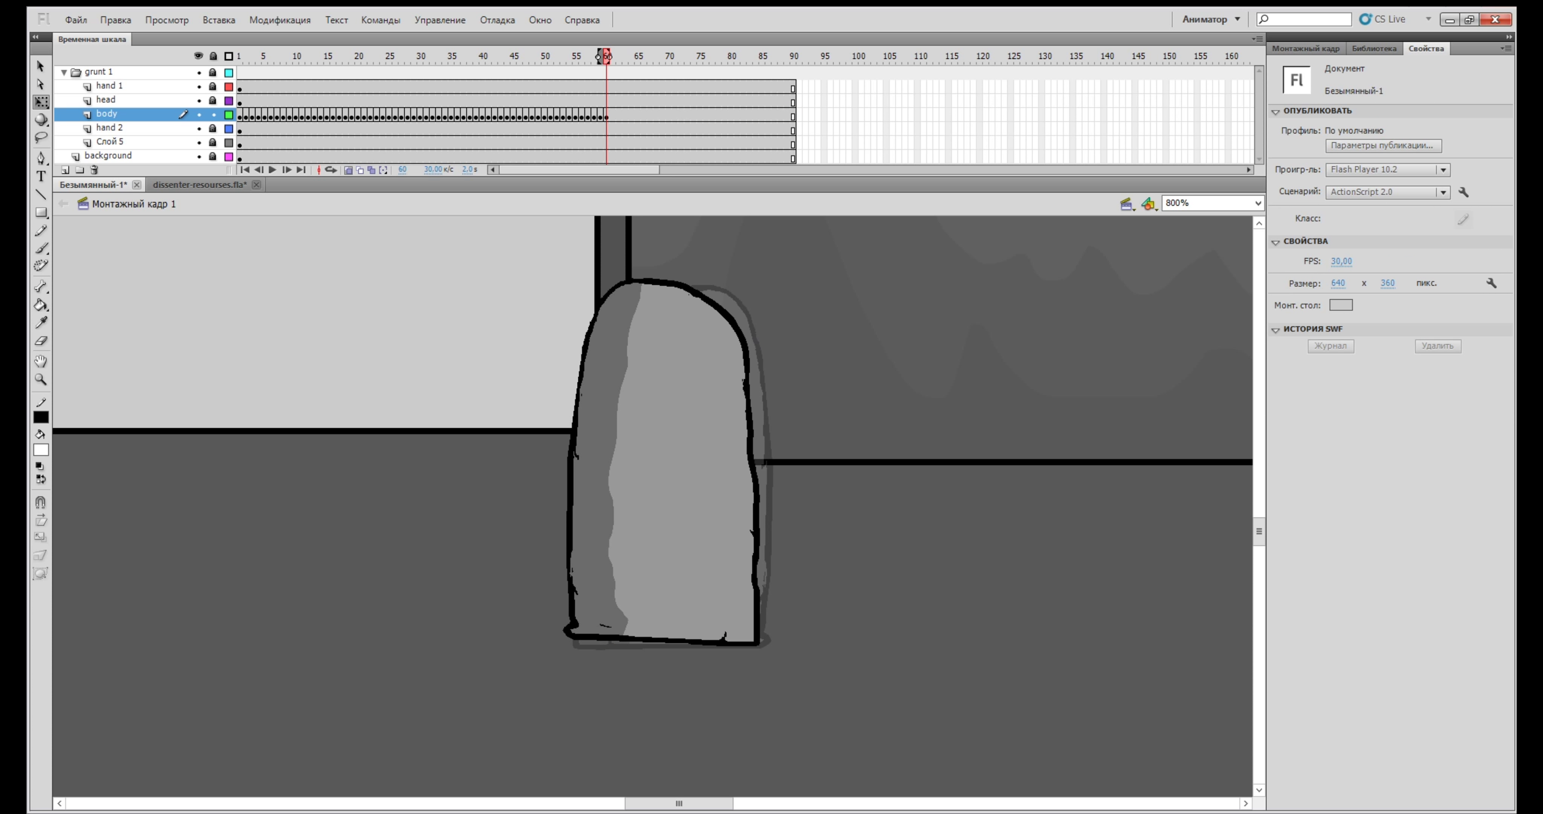
Play the body animation around the turn at frame 60 to check the change of body
{"action": "key", "text": "comma"}
{"action": "key", "text": "comma"}
{"action": "key", "text": "comma"}
{"action": "left_click", "coordinate": [540, 87]}
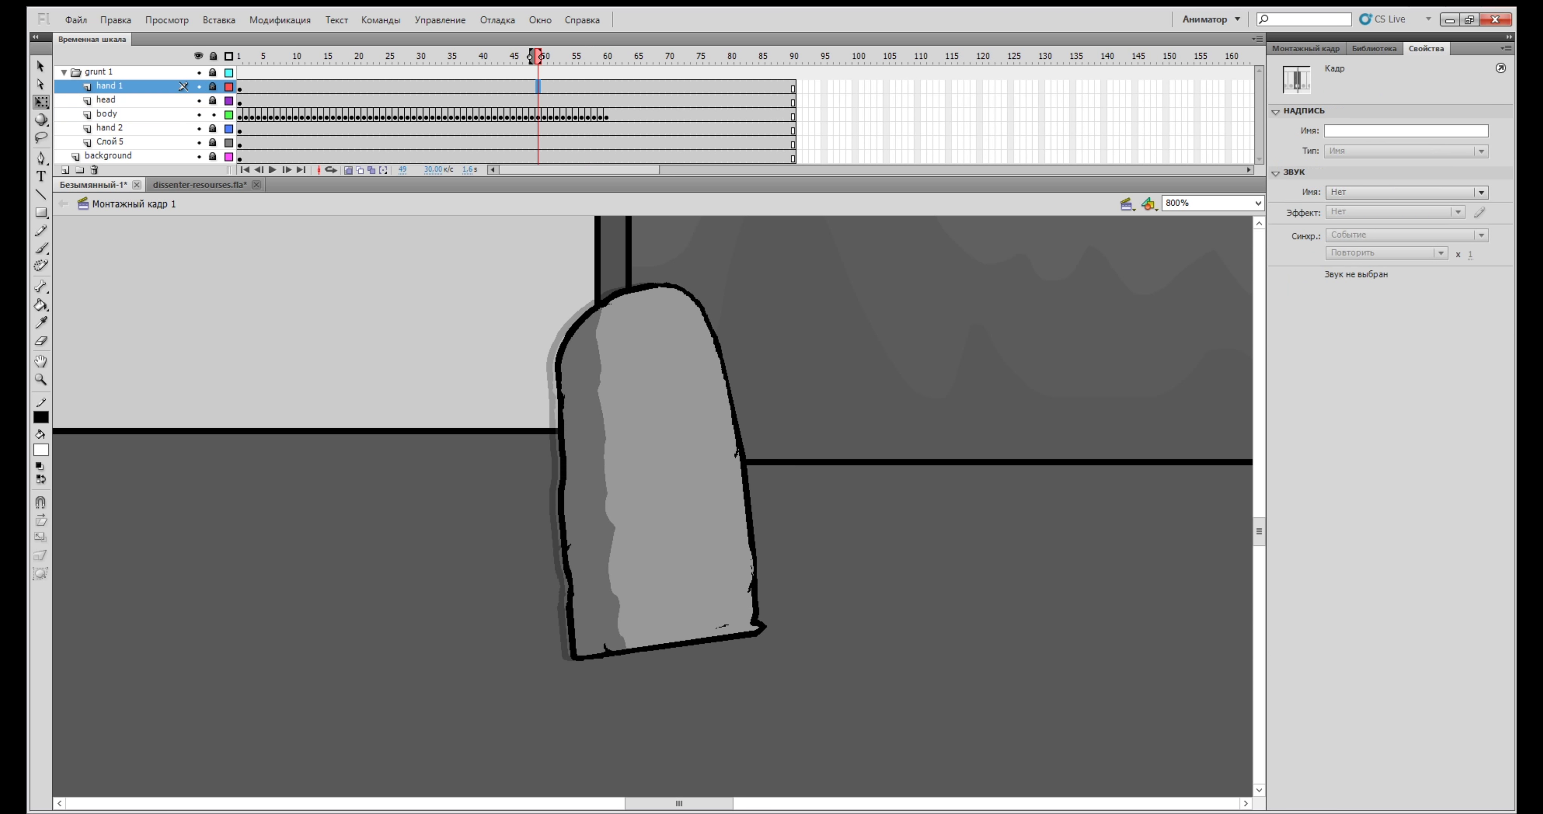
{"action": "key", "text": "Return"}
{"action": "left_click", "coordinate": [540, 87]}
{"action": "key", "text": "Return"}
{"action": "left_click", "coordinate": [539, 86]}
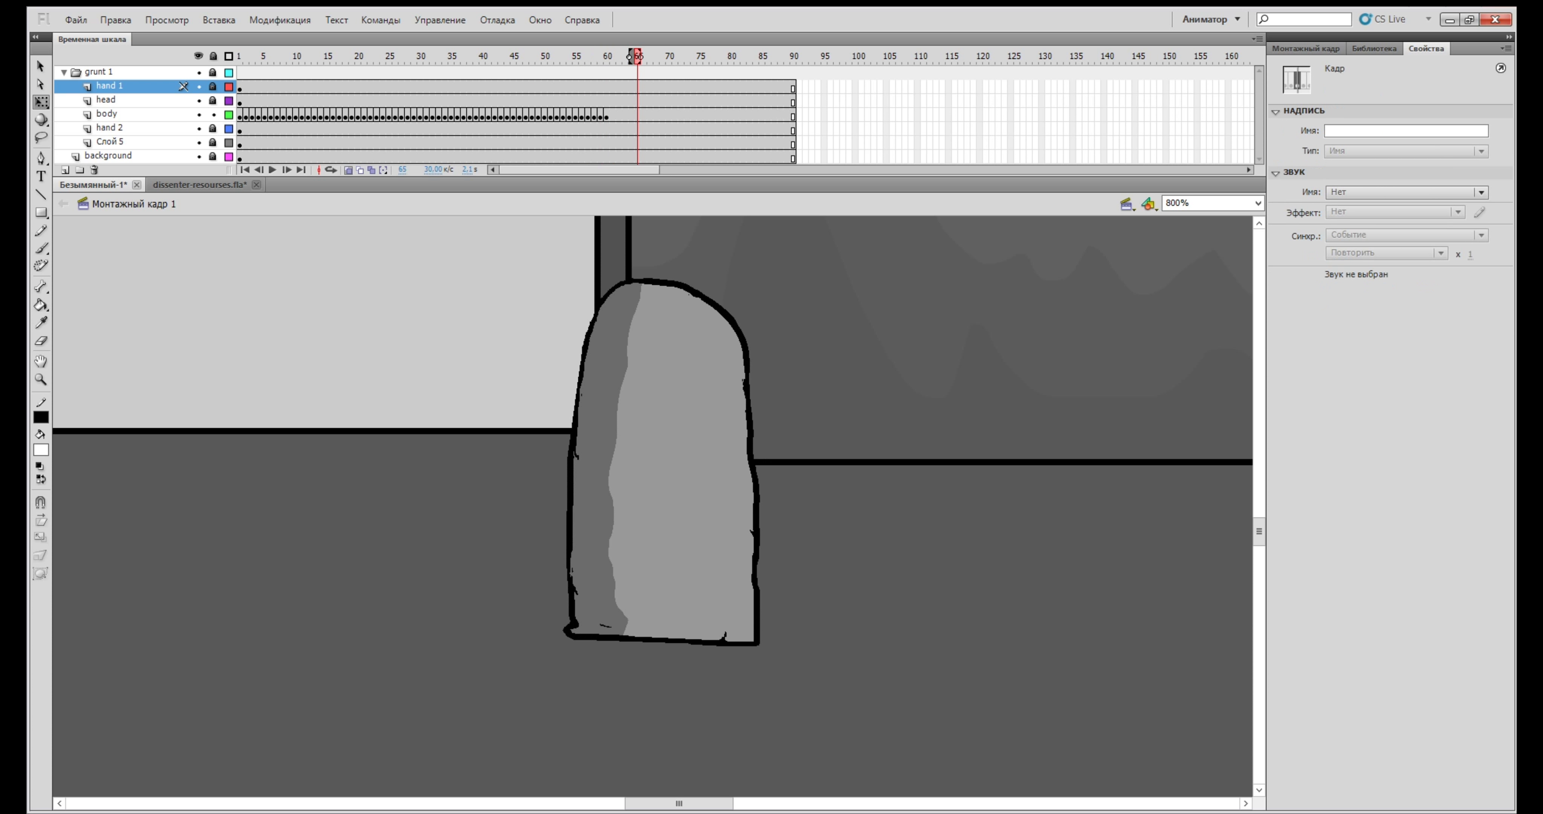
Add body keyframes after frame 60, moving the turned body slightly left and tilting it on each
{"action": "left_click", "coordinate": [607, 116]}
{"action": "key", "text": "F6"}
{"action": "left_click_drag", "start_coordinate": [677, 431], "coordinate": [670, 429]}
{"action": "left_click_drag", "start_coordinate": [765, 272], "coordinate": [769, 274]}
{"action": "key", "text": "F6"}
{"action": "left_click_drag", "start_coordinate": [677, 431], "coordinate": [668, 428]}
{"action": "left_click_drag", "start_coordinate": [759, 271], "coordinate": [764, 274]}
{"action": "key", "text": "F6"}
Continue the body keyframes through frame 90, moving the body back left in steps, and play the result
{"action": "left_click_drag", "start_coordinate": [659, 428], "coordinate": [301, 414]}
{"action": "key", "text": "F6"}
{"action": "key", "text": "F6"}
{"action": "key", "text": "F6"}
{"action": "key", "text": "F6"}
{"action": "key", "text": "F6"}
{"action": "key", "text": "F6"}
{"action": "key", "text": "F6"}
{"action": "key", "text": "F6"}
{"action": "key", "text": "F6"}
{"action": "key", "text": "F6"}
{"action": "key", "text": "F6"}
{"action": "key", "text": "F6"}
{"action": "key", "text": "F6"}
{"action": "key", "text": "F6"}
{"action": "key", "text": "F6"}
{"action": "key", "text": "F6"}
{"action": "key", "text": "F6"}
{"action": "key", "text": "ctrl+minus"}
{"action": "key", "text": "Return"}
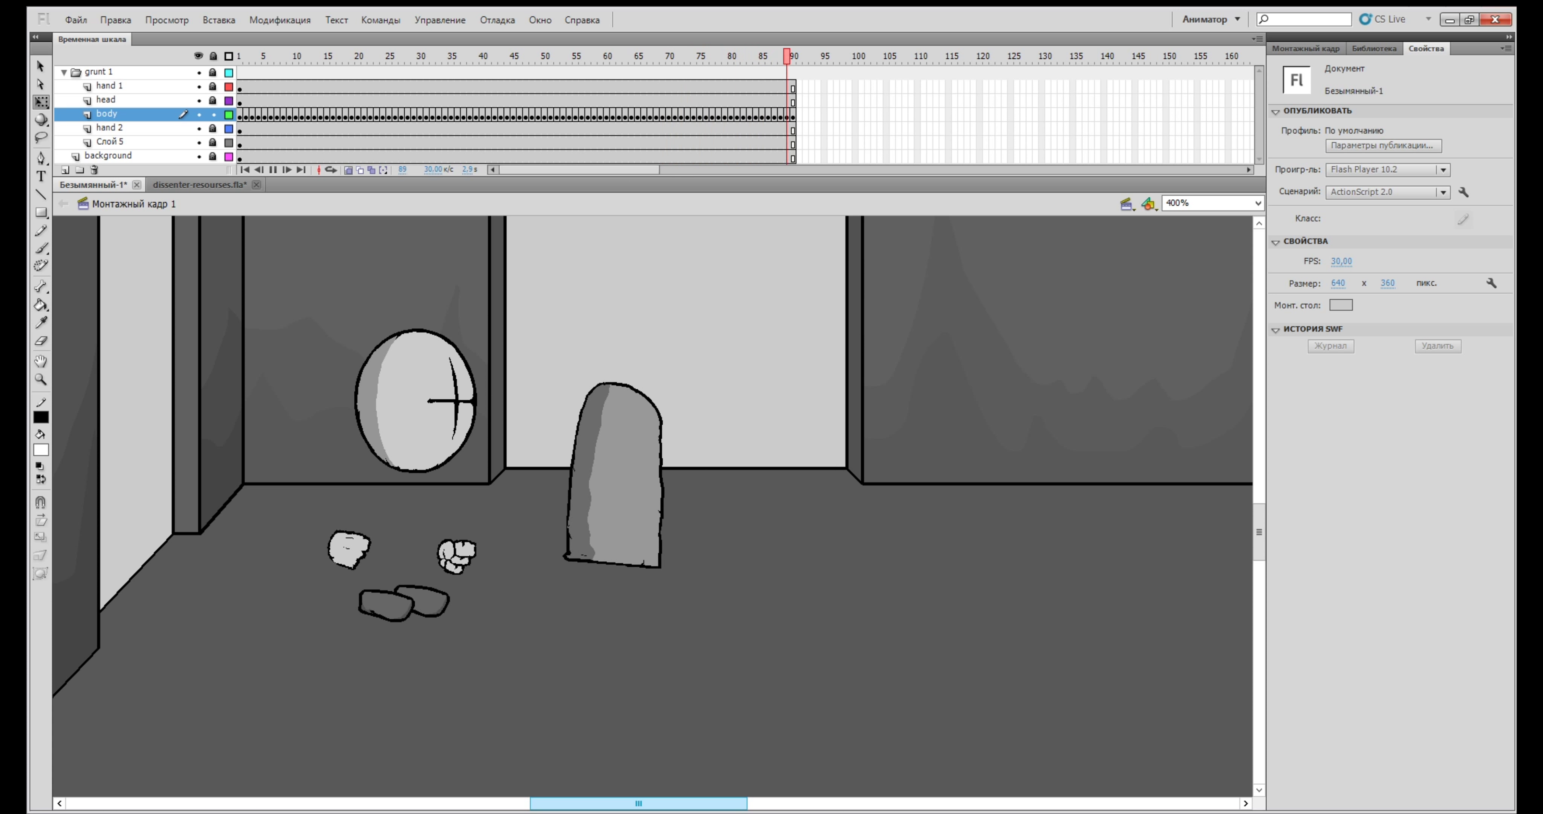
Lock the body layer, unlock the head layer and select the head's first frame
{"action": "left_click", "coordinate": [212, 114]}
{"action": "left_click", "coordinate": [213, 101]}
{"action": "left_click", "coordinate": [239, 102]}
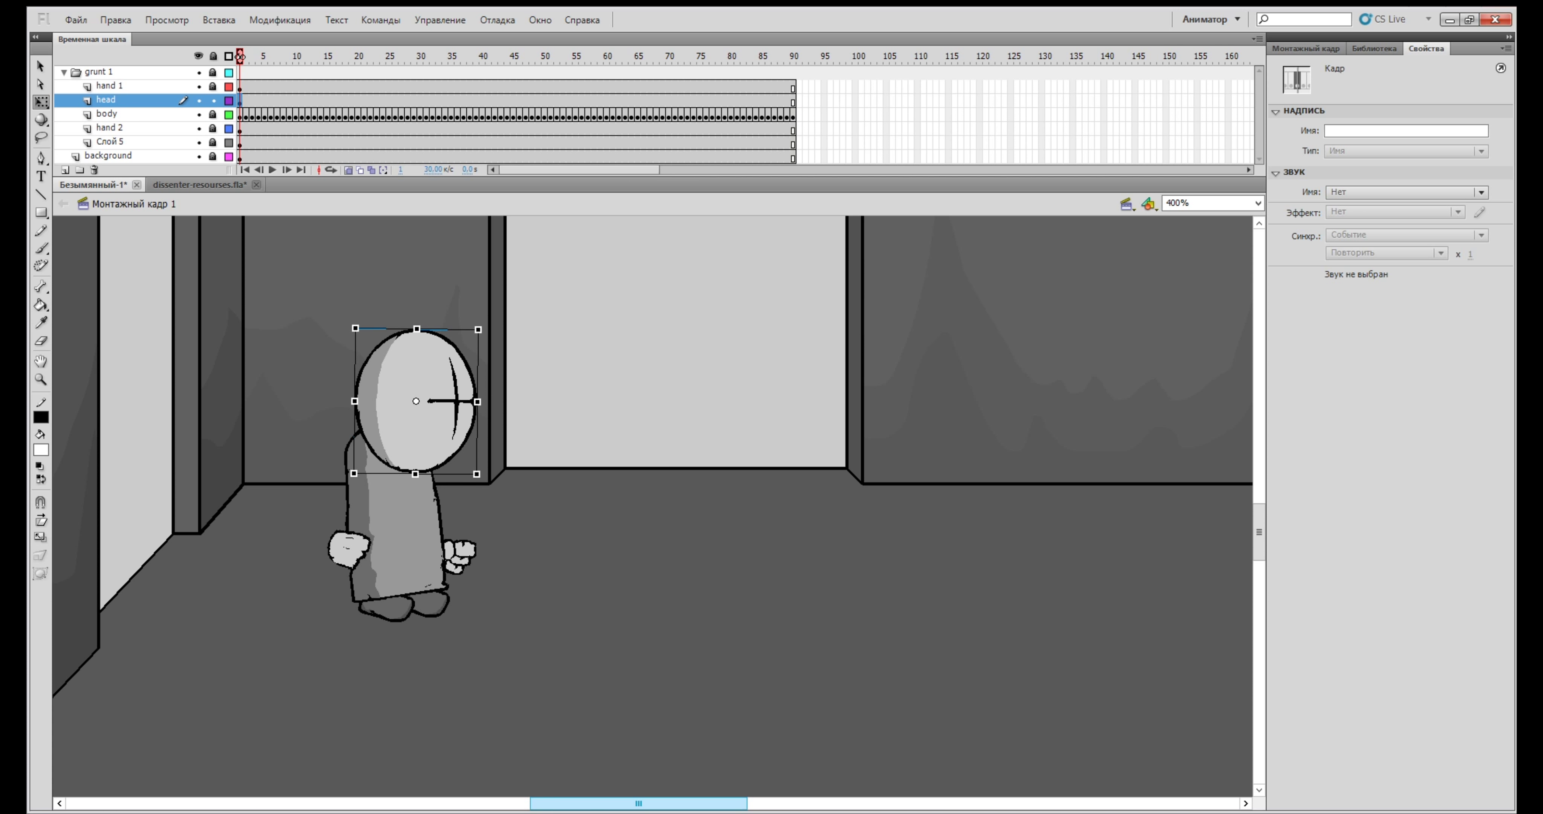
Add head keyframes through frame 7, moving the head right on each so it stays on top of the body
{"action": "key", "text": "ctrl+equal"}
{"action": "left_click", "coordinate": [653, 479]}
{"action": "scroll", "coordinate": [653, 479], "scroll_direction": "down", "scroll_amount": 1}
{"action": "key", "text": "F6"}
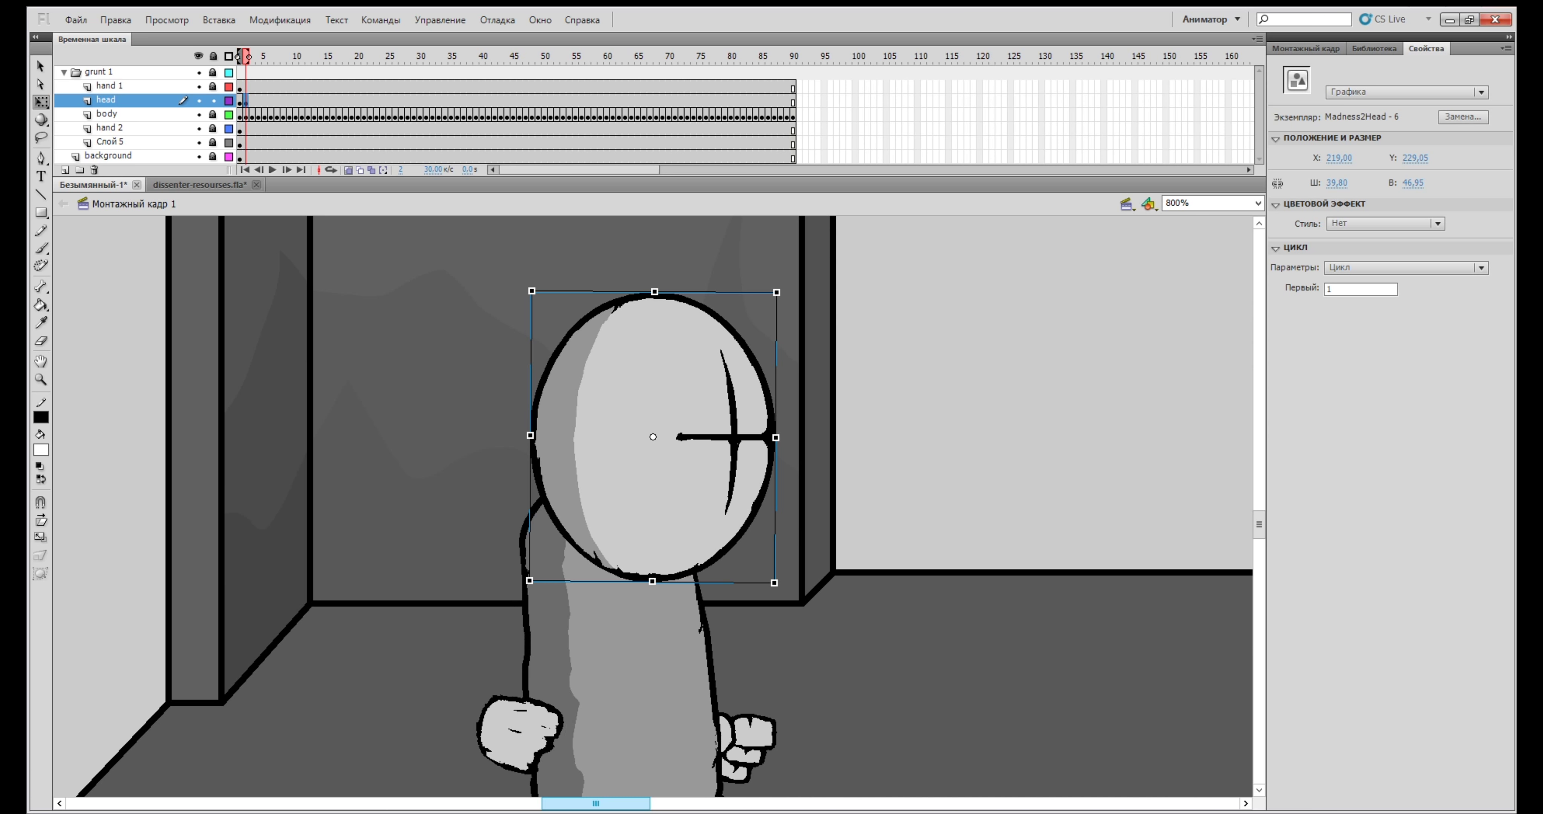
{"action": "left_click_drag", "start_coordinate": [644, 467], "coordinate": [727, 423]}
{"action": "key", "text": "F6"}
{"action": "key", "text": "F6"}
{"action": "key", "text": "F6"}
{"action": "key", "text": "F6"}
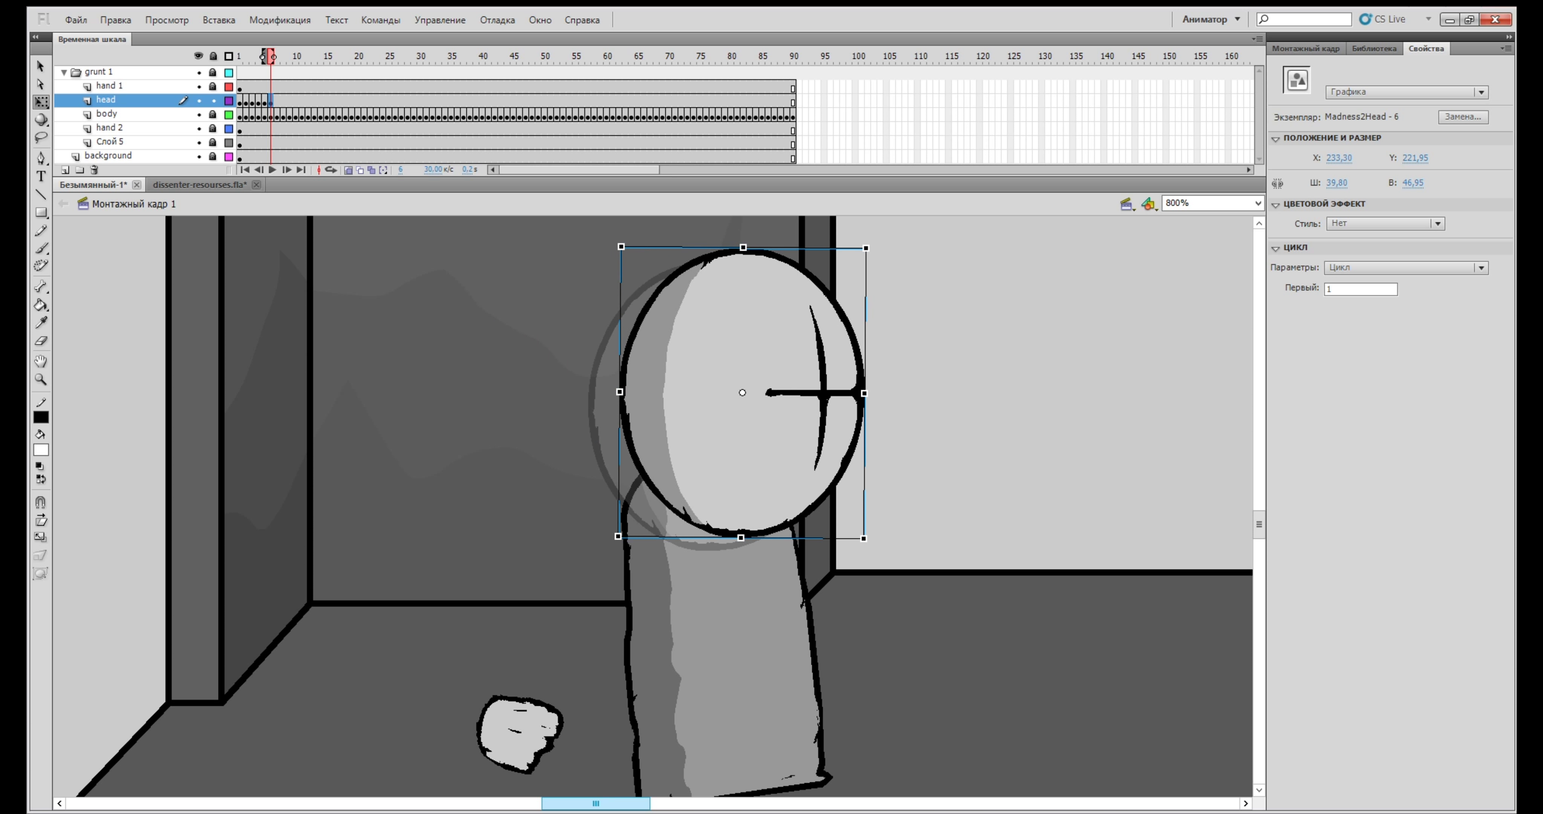
{"action": "left_click_drag", "start_coordinate": [596, 804], "coordinate": [617, 804]}
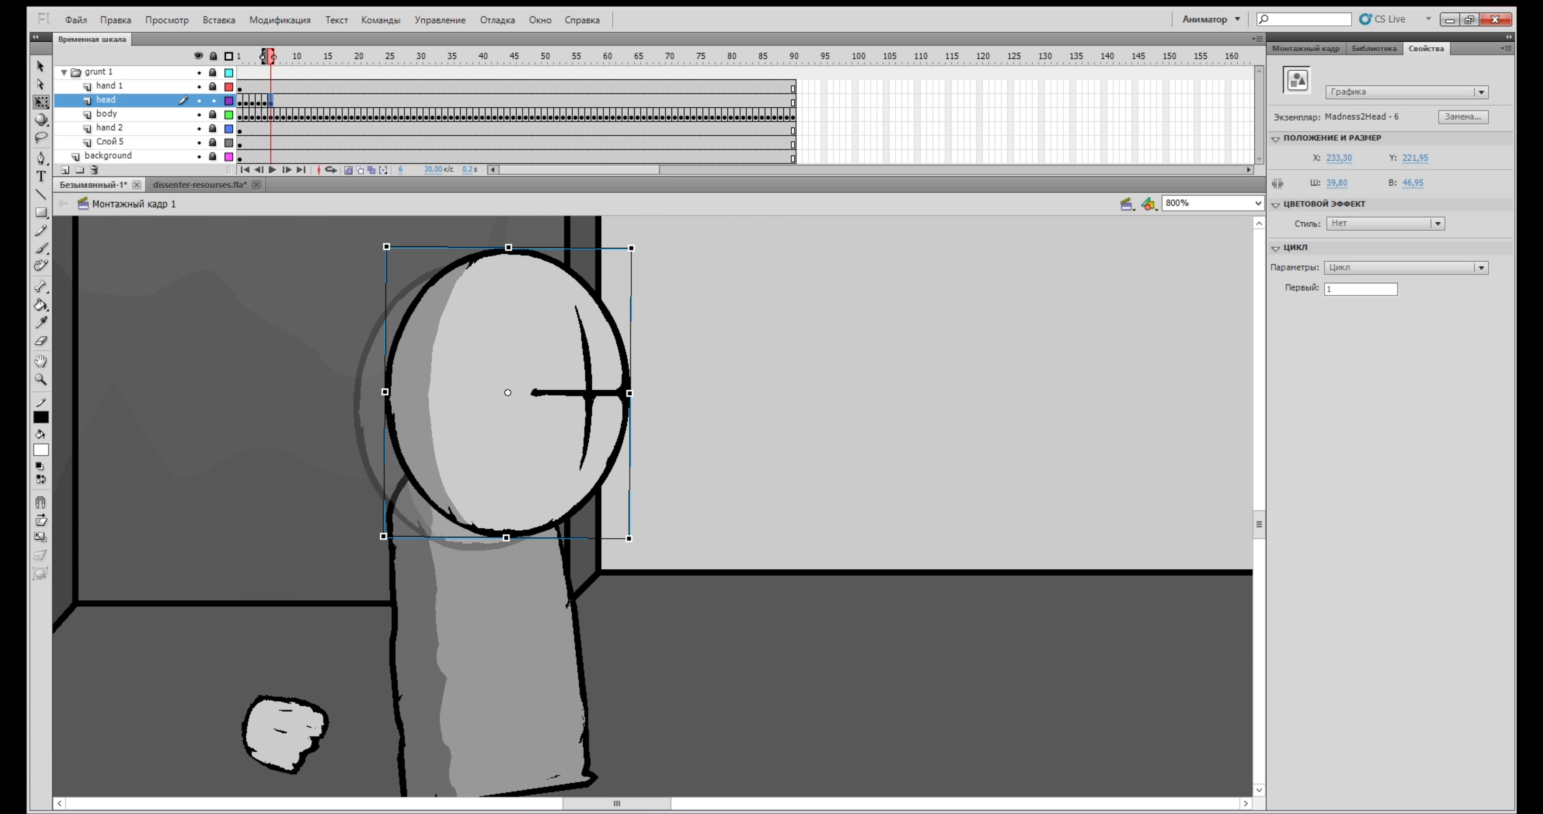
{"action": "key", "text": "F6"}
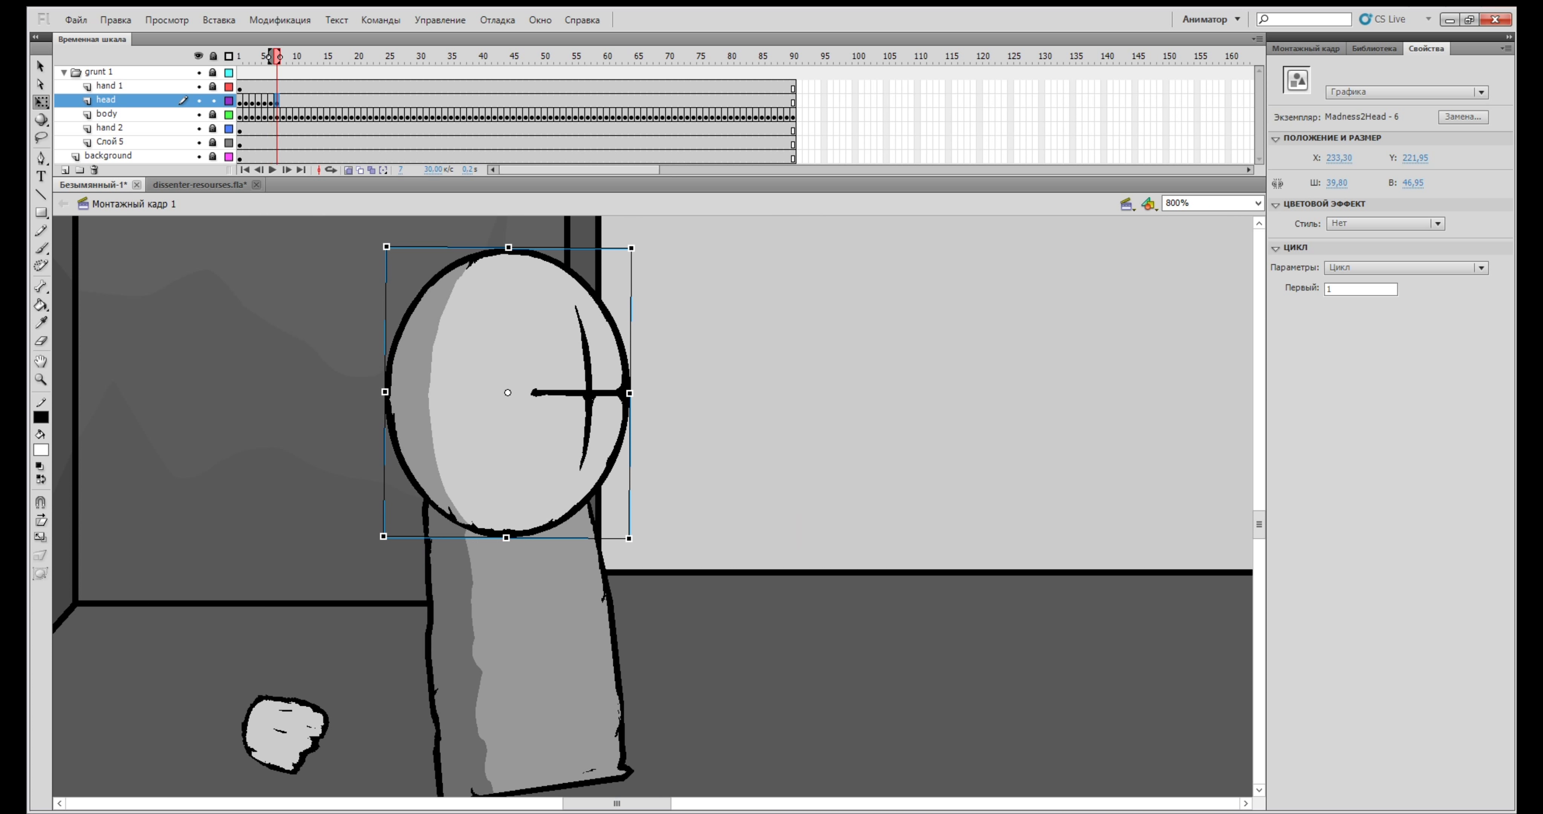
Continue the head keyframes frame by frame, shifting the head to follow the moving body across the room
{"action": "left_click_drag", "start_coordinate": [509, 393], "coordinate": [774, 371]}
{"action": "key", "text": "F6"}
{"action": "key", "text": "F6"}
{"action": "key", "text": "F6"}
{"action": "key", "text": "F6"}
{"action": "key", "text": "F6"}
{"action": "key", "text": "F6"}
{"action": "key", "text": "F6"}
{"action": "key", "text": "F6"}
{"action": "key", "text": "F6"}
{"action": "key", "text": "F6"}
{"action": "key", "text": "F6"}
{"action": "key", "text": "F6"}
{"action": "key", "text": "F6"}
{"action": "key", "text": "F6"}
{"action": "key", "text": "F6"}
{"action": "left_click_drag", "start_coordinate": [775, 370], "coordinate": [654, 425]}
{"action": "key", "text": "F6"}
{"action": "key", "text": "F6"}
{"action": "key", "text": "F6"}
{"action": "key", "text": "F6"}
{"action": "key", "text": "F6"}
{"action": "left_click_drag", "start_coordinate": [758, 420], "coordinate": [857, 438]}
{"action": "key", "text": "F6"}
{"action": "key", "text": "F6"}
{"action": "key", "text": "F6"}
{"action": "key", "text": "F6"}
{"action": "key", "text": "F6"}
{"action": "key", "text": "F6"}
Extend the head keyframes through frame 52, keeping the head on the body, and insert a blank keyframe at frame 53
{"action": "left_click_drag", "start_coordinate": [631, 803], "coordinate": [648, 803]}
{"action": "key", "text": "F6"}
{"action": "key", "text": "F6"}
{"action": "key", "text": "F6"}
{"action": "key", "text": "F6"}
{"action": "left_click_drag", "start_coordinate": [659, 439], "coordinate": [727, 437]}
{"action": "key", "text": "F6"}
{"action": "key", "text": "F6"}
{"action": "key", "text": "F6"}
{"action": "key", "text": "F6"}
{"action": "left_click_drag", "start_coordinate": [779, 389], "coordinate": [969, 416]}
{"action": "key", "text": "F6"}
{"action": "key", "text": "F6"}
{"action": "key", "text": "F6"}
{"action": "key", "text": "F6"}
{"action": "key", "text": "F6"}
{"action": "left_click_drag", "start_coordinate": [649, 804], "coordinate": [699, 805]}
{"action": "key", "text": "F6"}
{"action": "key", "text": "F6"}
{"action": "key", "text": "F6"}
{"action": "left_click_drag", "start_coordinate": [463, 441], "coordinate": [469, 440]}
{"action": "key", "text": "F7"}
Step back through the head keyframes to frame 1 to check how the head follows the body
{"action": "key", "text": "comma"}
{"action": "key", "text": "comma"}
{"action": "key", "text": "comma"}
{"action": "key", "text": "comma"}
{"action": "key", "text": "comma"}
{"action": "key", "text": "comma"}
{"action": "key", "text": "comma"}
{"action": "key", "text": "comma"}
{"action": "key", "text": "comma"}
{"action": "key", "text": "comma"}
{"action": "key", "text": "comma"}
{"action": "key", "text": "comma"}
{"action": "key", "text": "comma"}
{"action": "key", "text": "comma"}
{"action": "key", "text": "comma"}
{"action": "key", "text": "comma"}
{"action": "key", "text": "comma"}
{"action": "key", "text": "comma"}
{"action": "key", "text": "comma"}
{"action": "key", "text": "comma"}
{"action": "scroll", "coordinate": [653, 506], "scroll_direction": "left", "scroll_amount": 5}
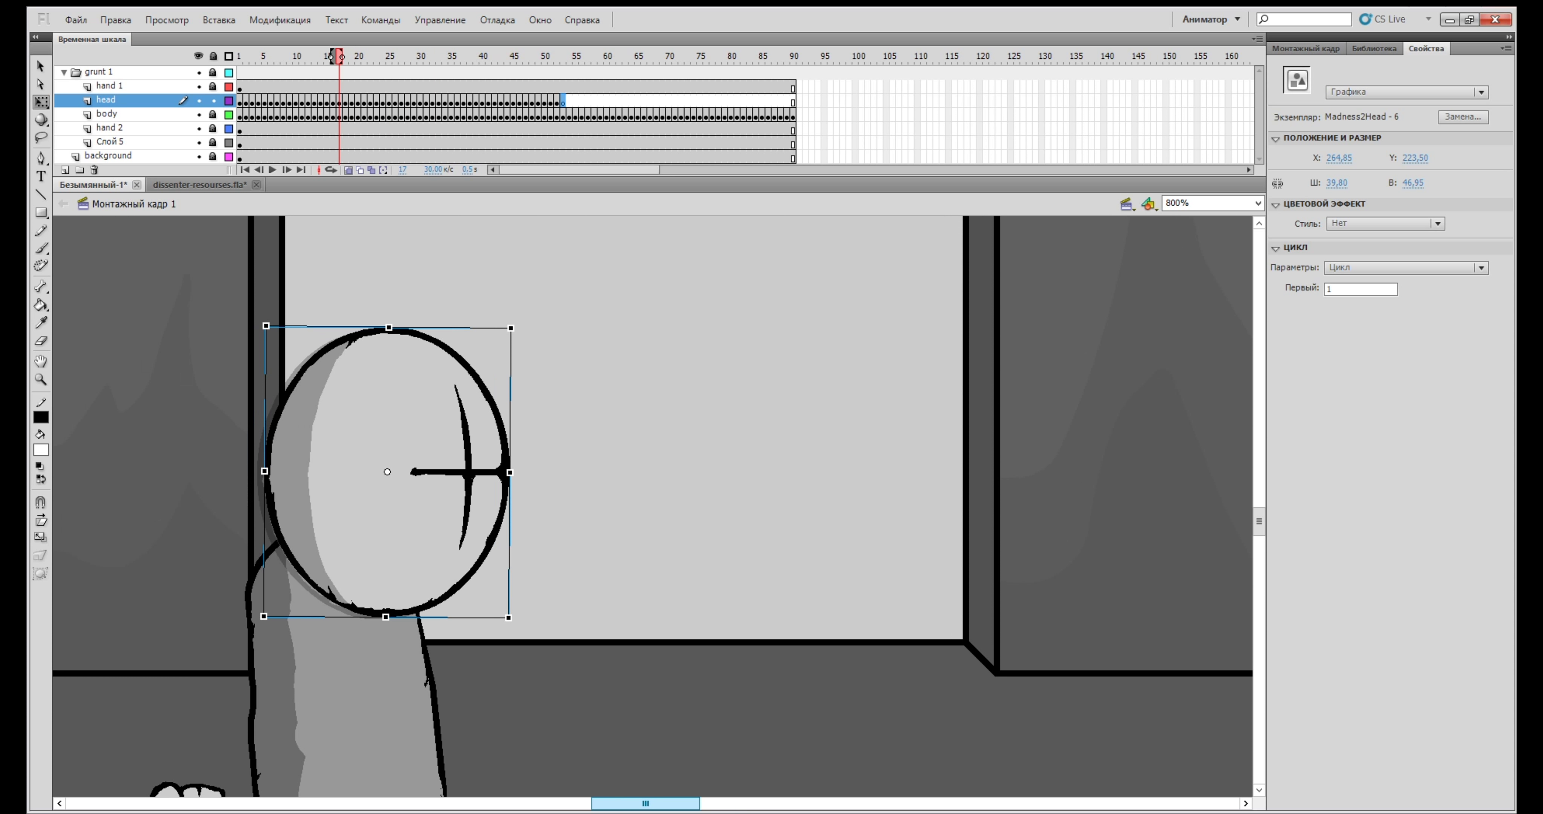
{"action": "key", "text": "comma"}
{"action": "key", "text": "comma"}
{"action": "key", "text": "comma"}
{"action": "key", "text": "comma"}
{"action": "key", "text": "comma"}
{"action": "key", "text": "comma"}
{"action": "key", "text": "comma"}
{"action": "key", "text": "comma"}
{"action": "key", "text": "comma"}
{"action": "key", "text": "comma"}
{"action": "key", "text": "comma"}
{"action": "key", "text": "comma"}
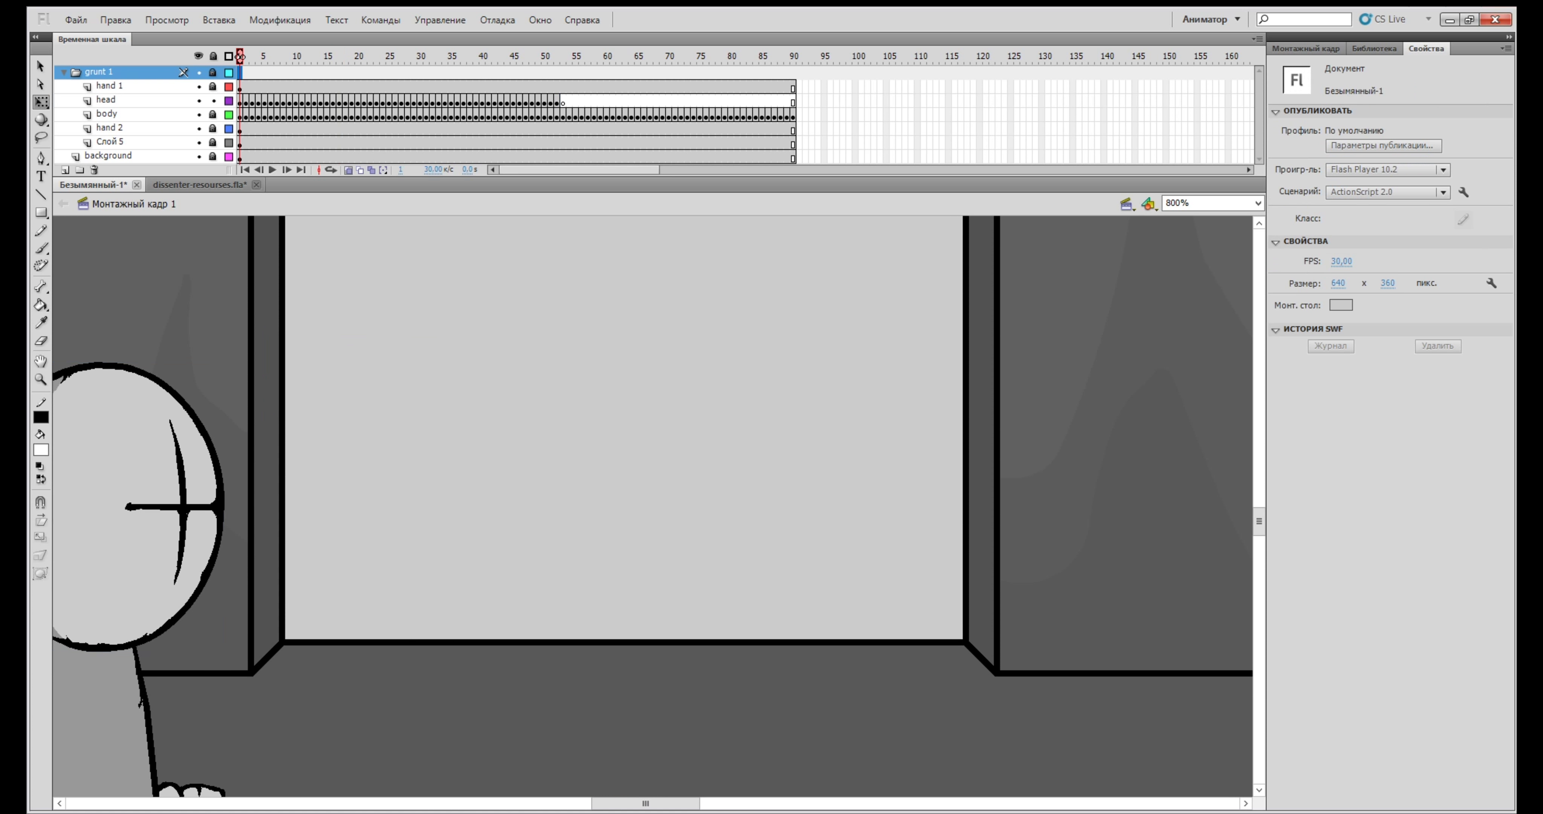
Copy the Madness2Head - 5 head from dissenter-resourses.fla into head frame 53 and align it over the body
{"action": "left_click", "coordinate": [199, 184]}
{"action": "left_click_drag", "start_coordinate": [553, 804], "coordinate": [555, 805]}
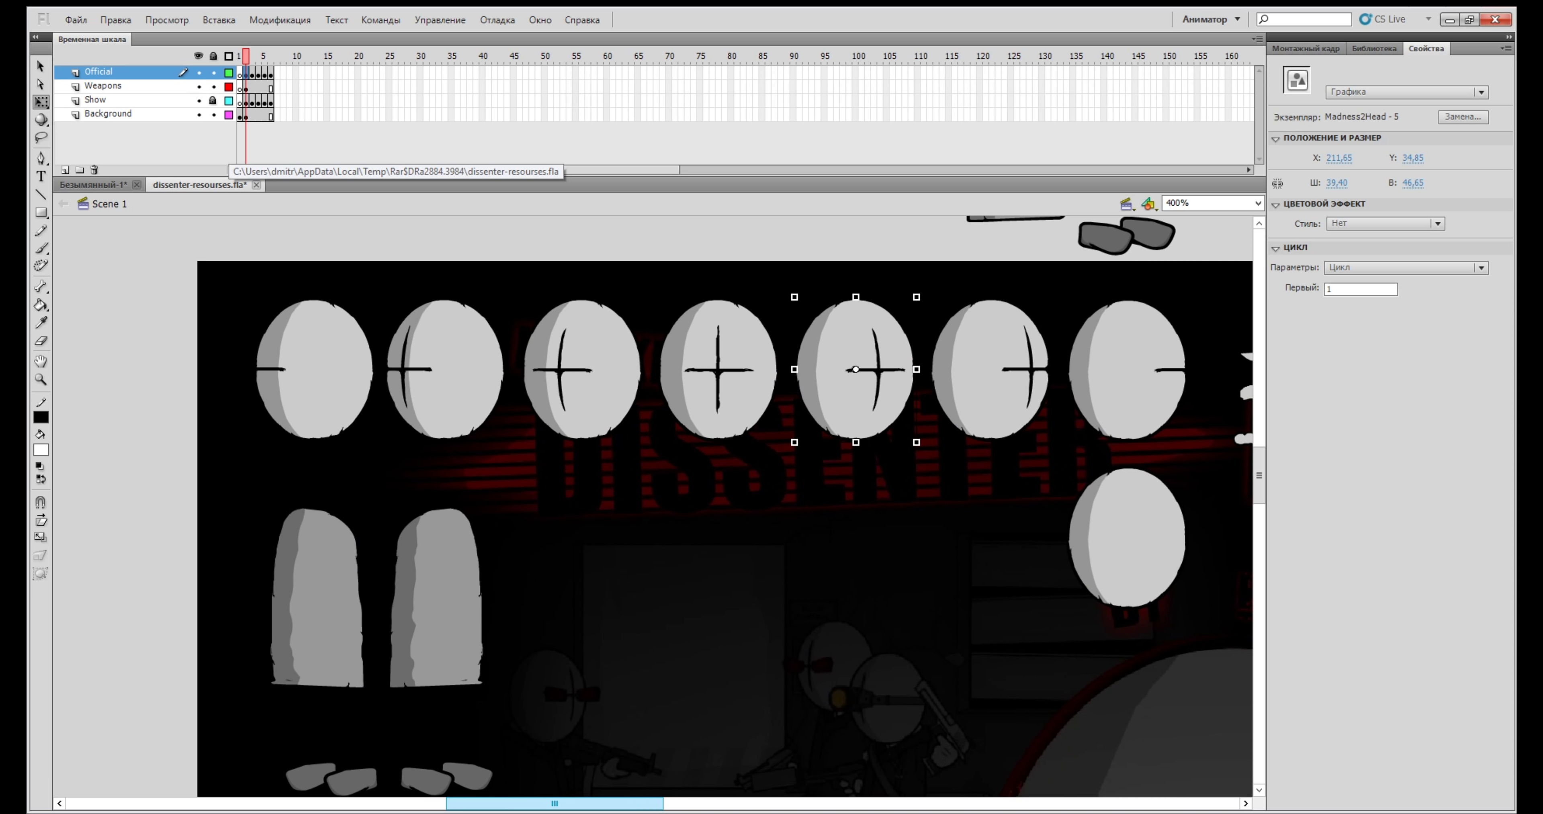
{"action": "left_click", "coordinate": [93, 184]}
{"action": "key", "text": "ctrl+v"}
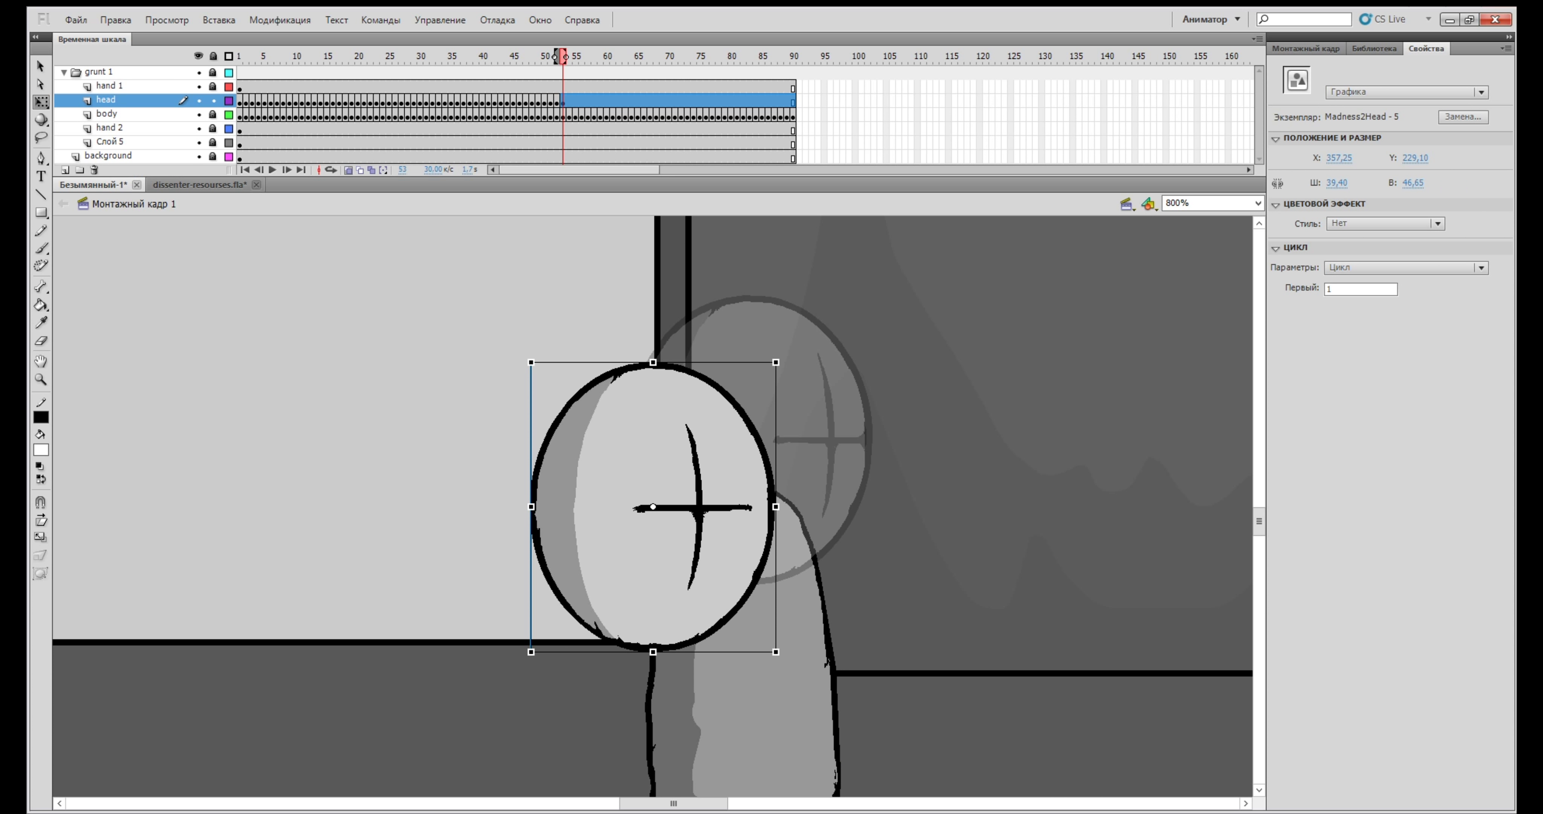
{"action": "left_click_drag", "start_coordinate": [662, 497], "coordinate": [769, 431]}
{"action": "key", "text": "Left"}
{"action": "key", "text": "Left"}
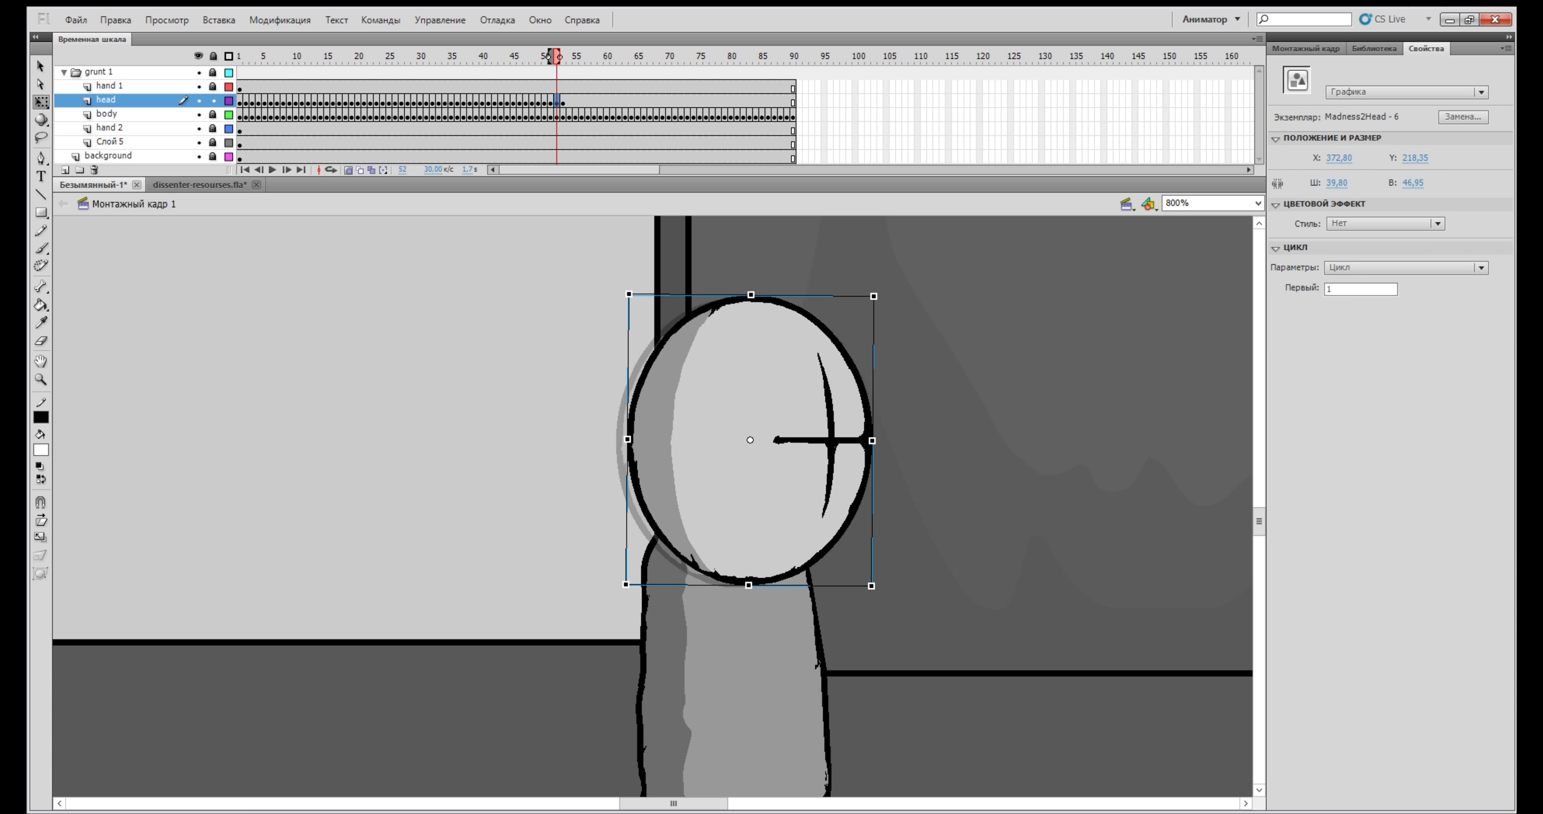
Keyframe the partly turned head through frame 59, tilting it and following the body, and clear the head at frame 60
{"action": "key", "text": "period"}
{"action": "key", "text": "period"}
{"action": "key", "text": "period"}
{"action": "key", "text": "period"}
{"action": "key", "text": "period"}
{"action": "key", "text": "period"}
{"action": "key", "text": "period"}
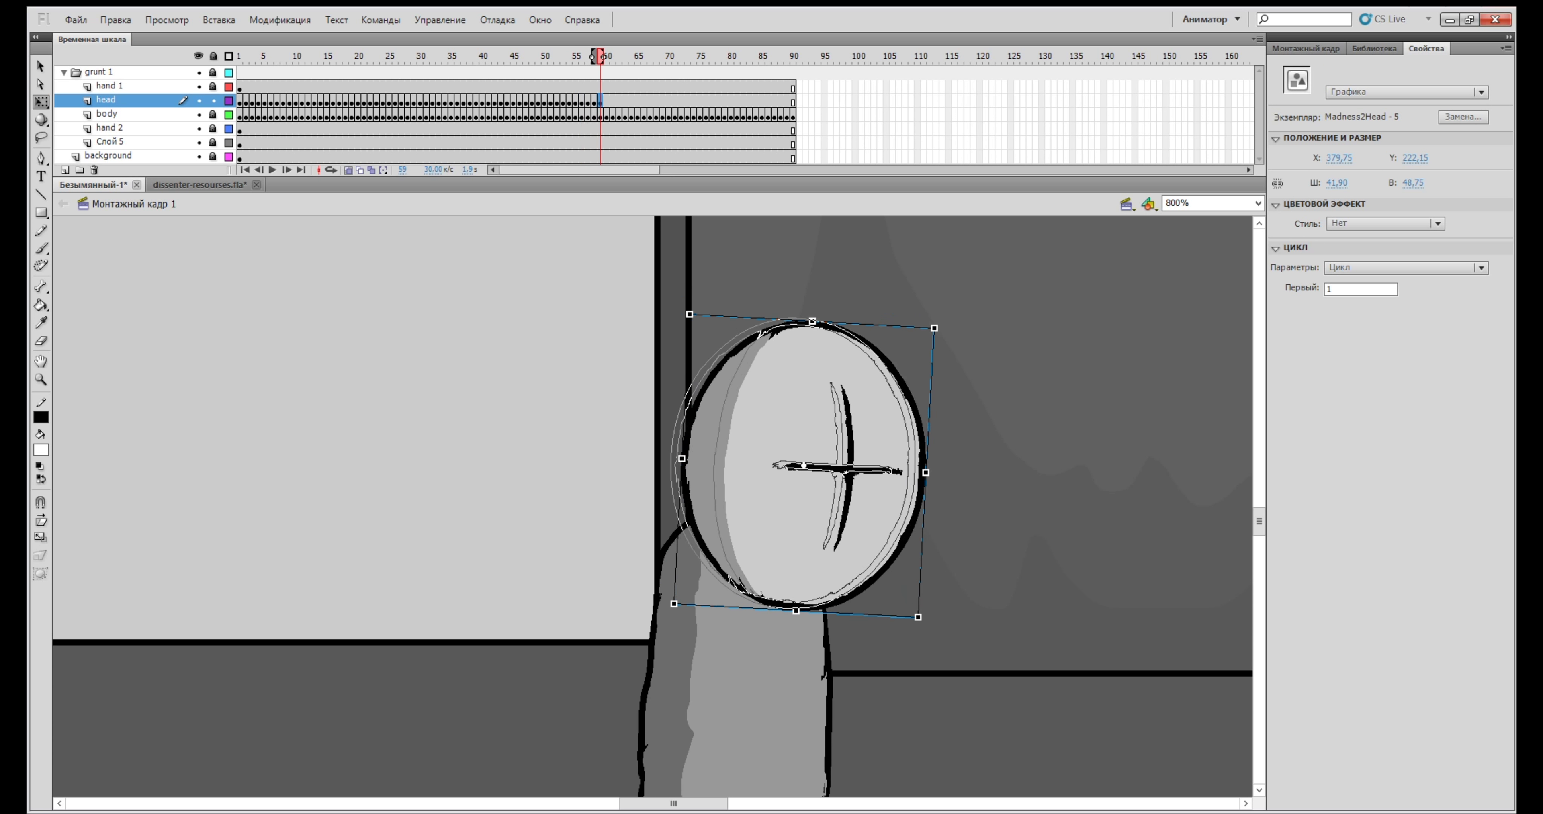
{"action": "key", "text": "Delete"}
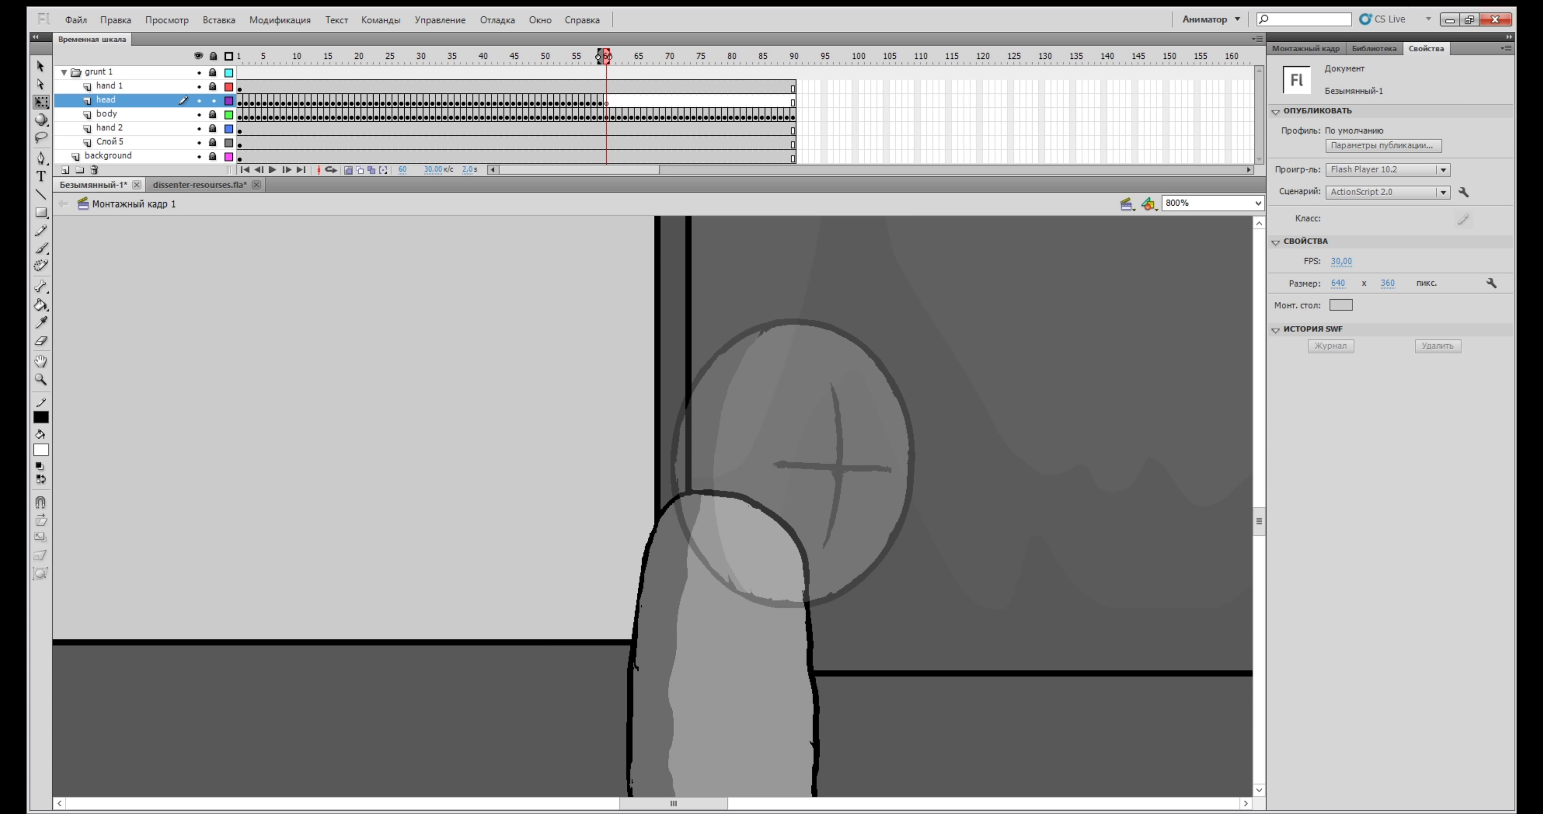
Place the front-facing Madness2Head - 4 head at frame 60 and keyframe it leftward through frame 62, leaving frame 63 empty
{"action": "key", "text": "ctrl+Tab"}
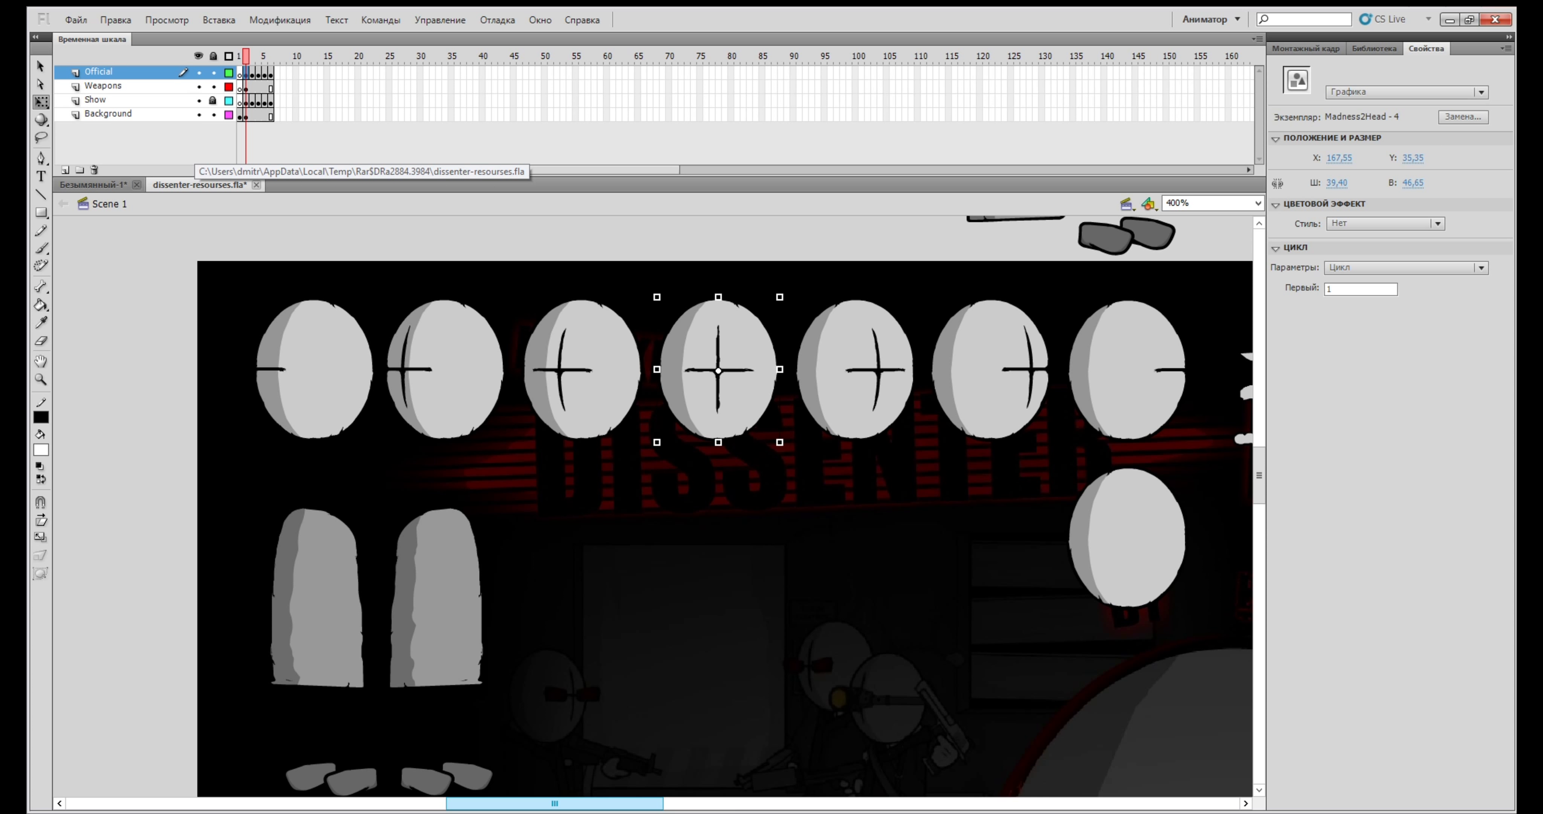
{"action": "key", "text": "ctrl+Tab"}
{"action": "key", "text": "ctrl+v"}
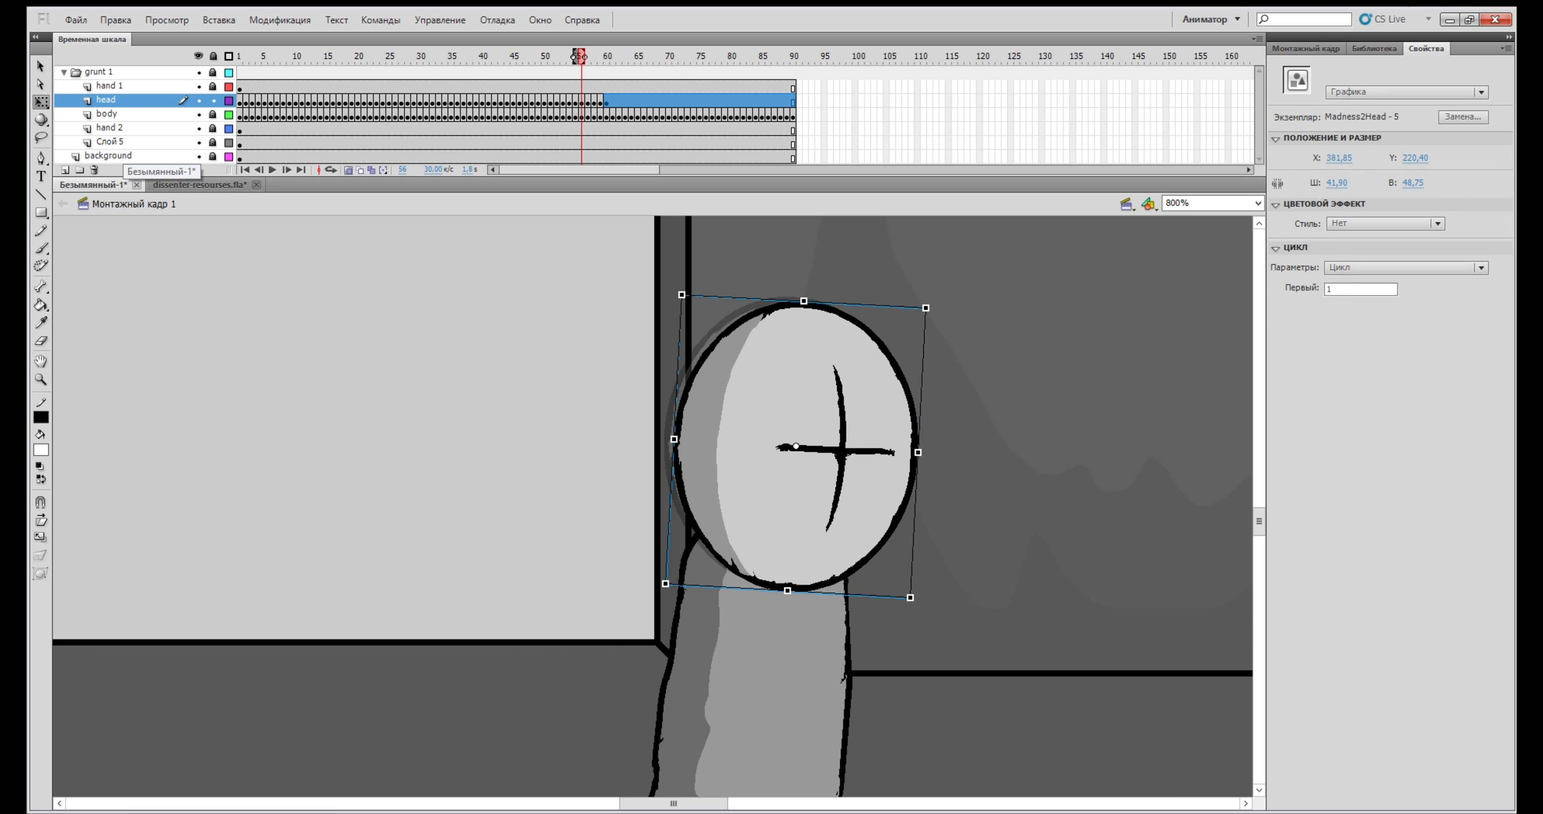
{"action": "left_click", "coordinate": [637, 129]}
{"action": "left_click", "coordinate": [606, 101]}
{"action": "key", "text": "F6"}
{"action": "left_click_drag", "start_coordinate": [748, 468], "coordinate": [695, 459]}
{"action": "key", "text": "F6"}
{"action": "key", "text": "F6"}
{"action": "key", "text": "Delete"}
{"action": "left_click", "coordinate": [612, 56]}
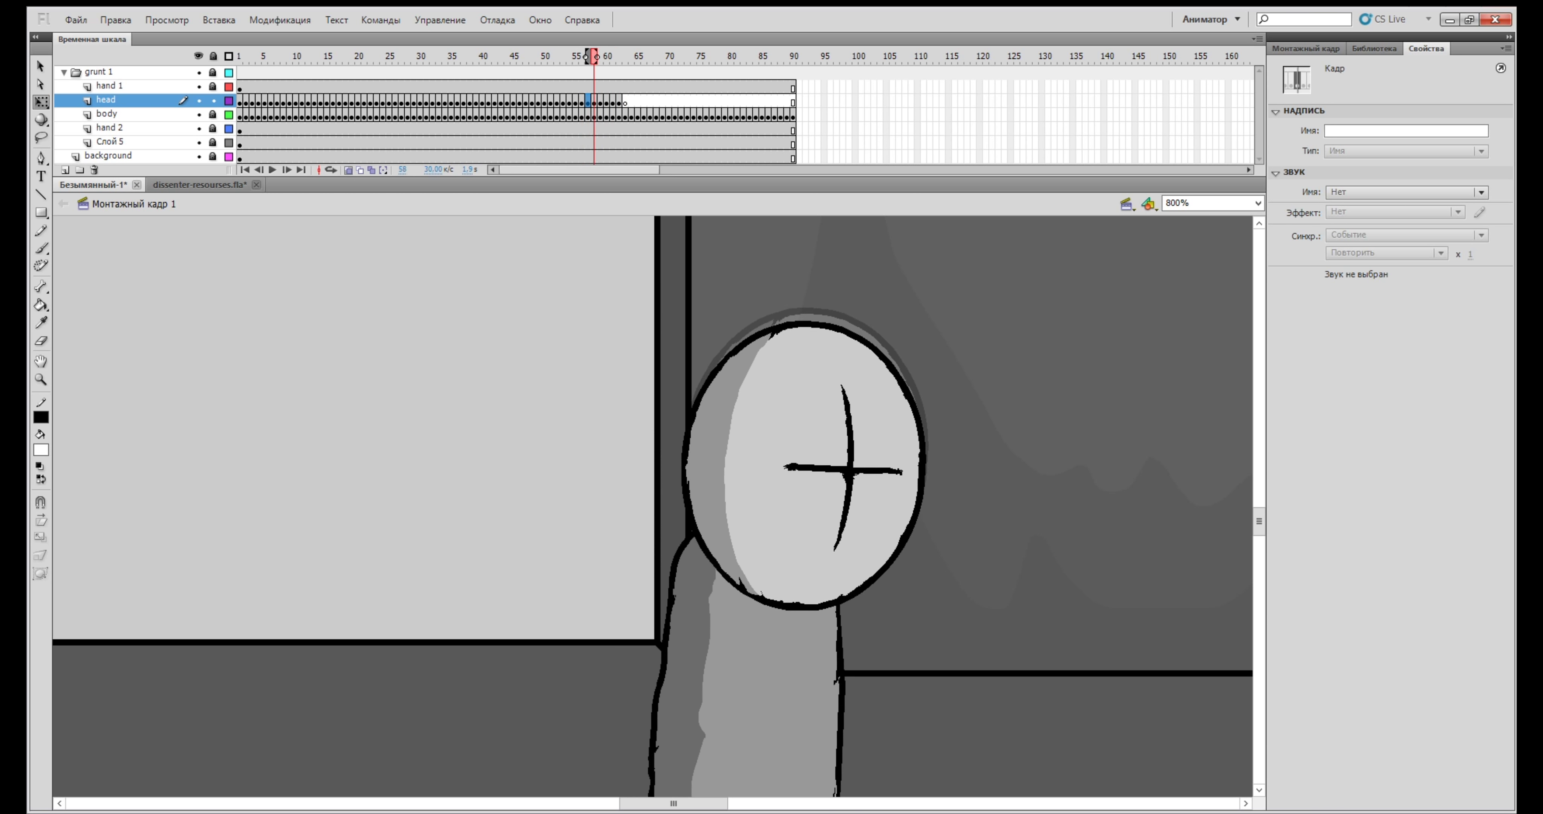
Place the Madness2Head - 3 head at frame 63 and keyframe it leftward through frame 65, leaving frame 66 empty
{"action": "key", "text": "period"}
{"action": "key", "text": "period"}
{"action": "key", "text": "period"}
{"action": "left_click", "coordinate": [201, 185]}
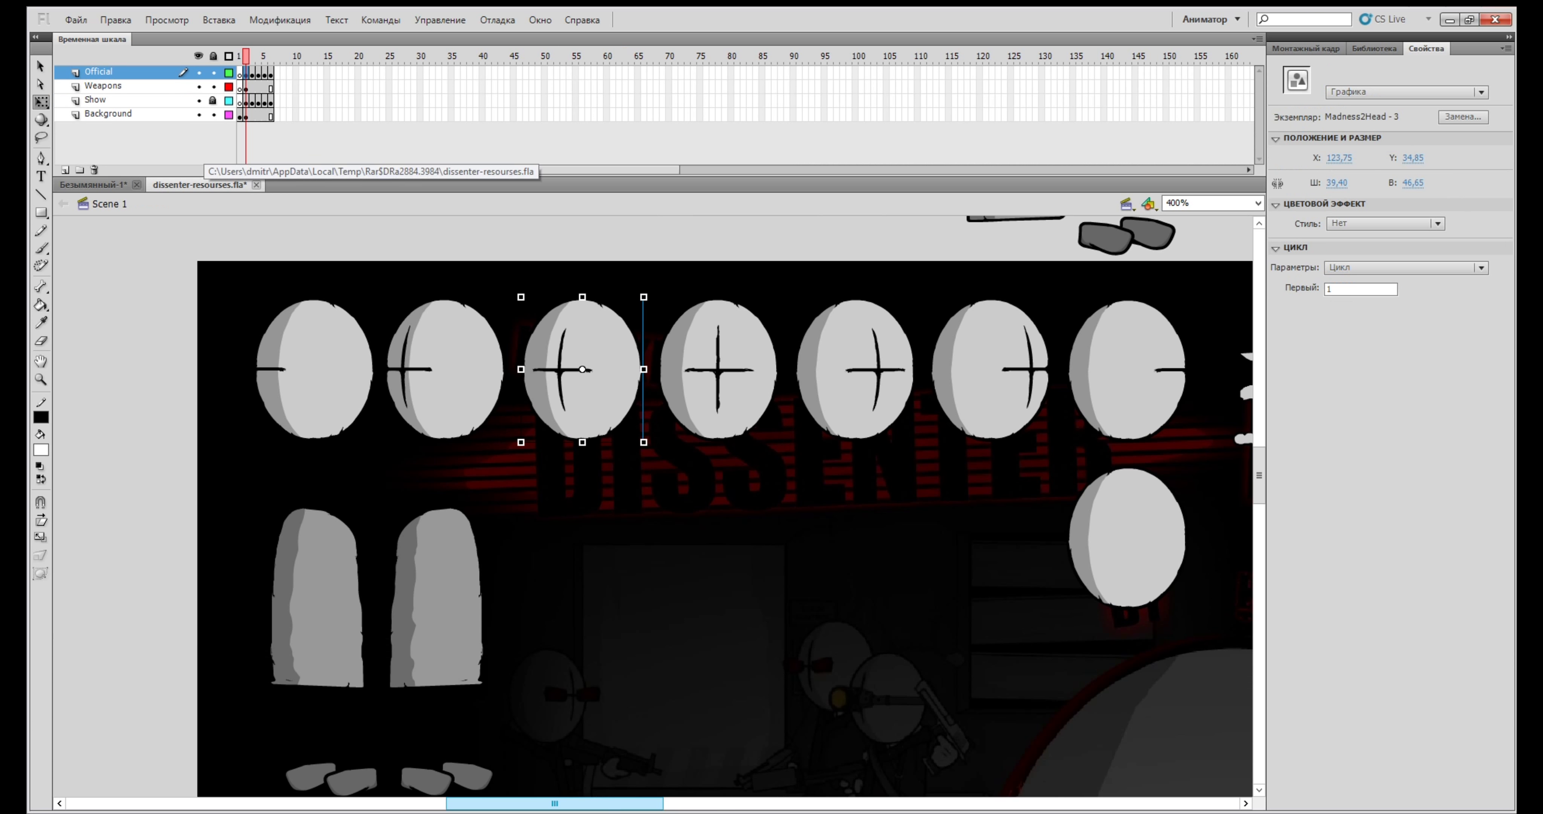
{"action": "key", "text": "ctrl+c"}
{"action": "left_click", "coordinate": [114, 185]}
{"action": "key", "text": "ctrl+v"}
{"action": "key", "text": "F6"}
{"action": "key", "text": "F6"}
{"action": "left_click_drag", "start_coordinate": [654, 448], "coordinate": [629, 449]}
{"action": "key", "text": "F6"}
{"action": "key", "text": "Delete"}
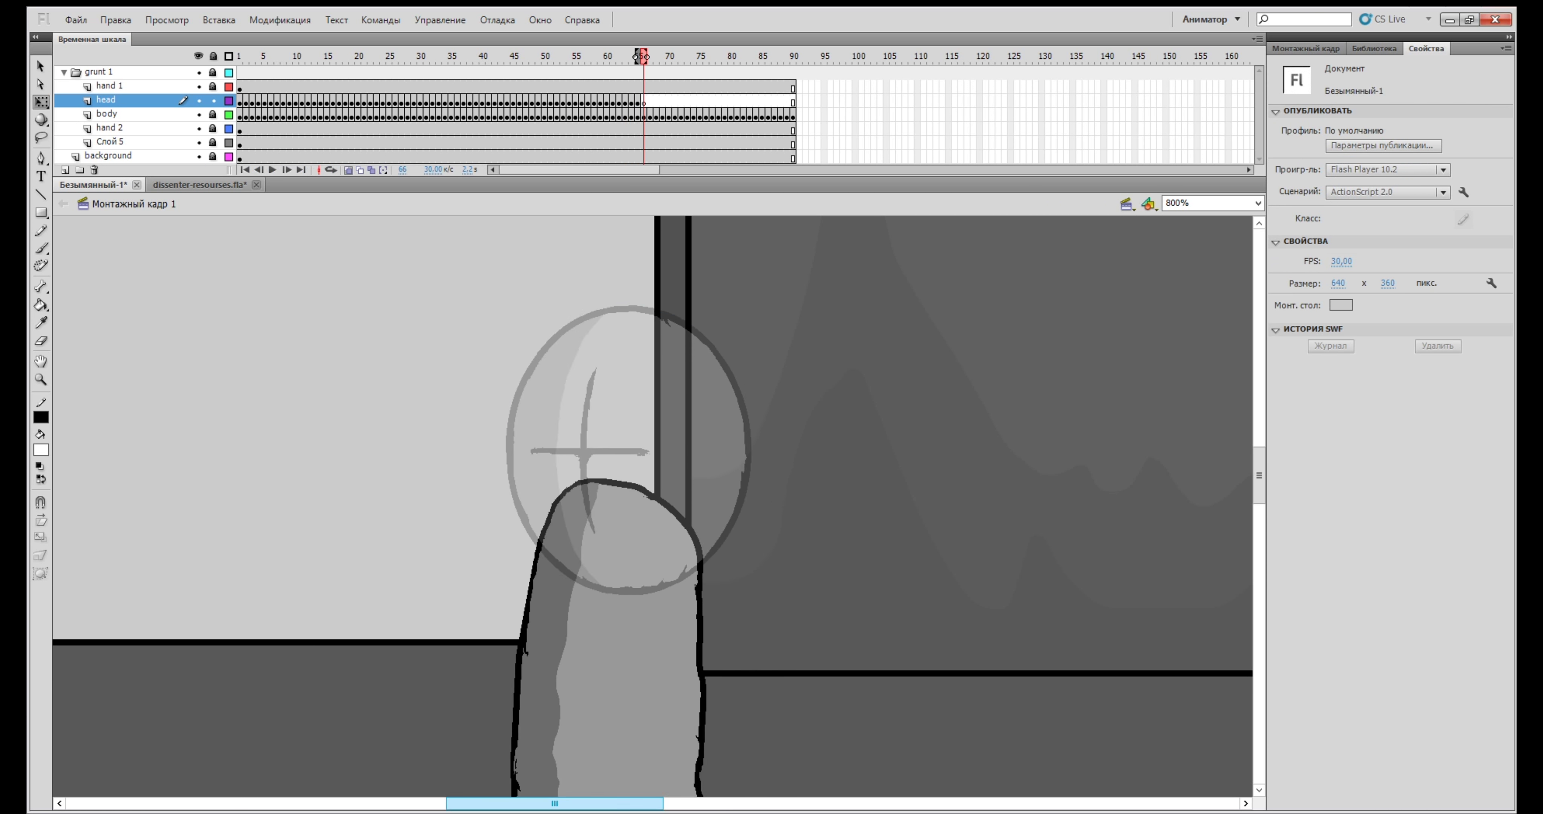
Copy the Madness2Head - 2 head from the resource file into head frame 66 and step through the turn
{"action": "left_click", "coordinate": [201, 185]}
{"action": "left_click", "coordinate": [446, 370]}
{"action": "key", "text": "ctrl+c"}
{"action": "left_click", "coordinate": [93, 185]}
{"action": "key", "text": "ctrl+v"}
{"action": "key", "text": "period"}
{"action": "key", "text": "period"}
{"action": "key", "text": "period"}
{"action": "key", "text": "period"}
{"action": "key", "text": "period"}
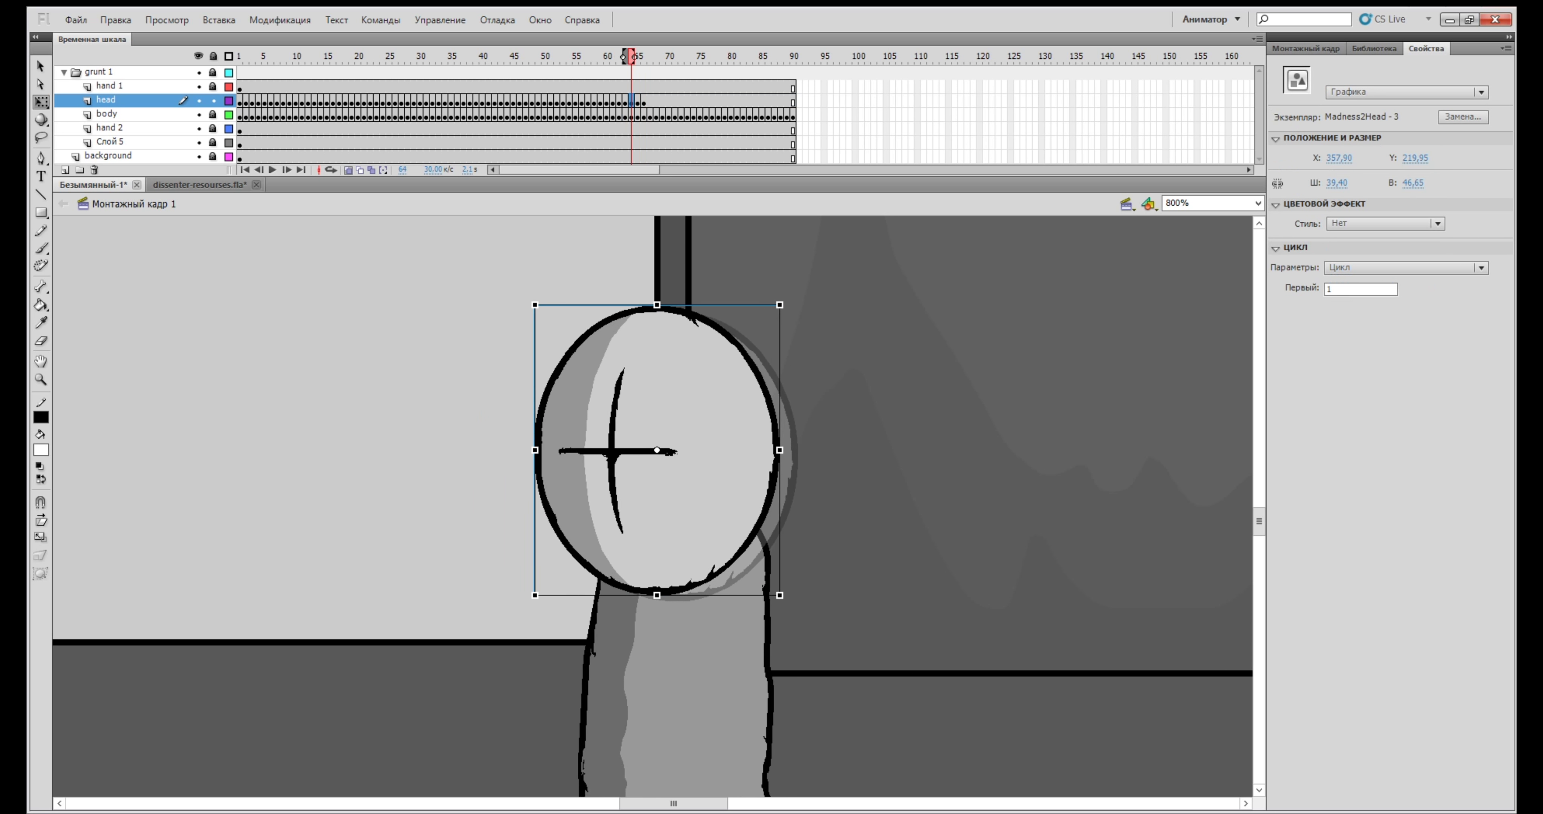
Keyframe the left-facing head through frame 90, moving it left on each frame to stay on the body
{"action": "key", "text": "period"}
{"action": "key", "text": "period"}
{"action": "key", "text": "period"}
{"action": "key", "text": "period"}
{"action": "key", "text": "period"}
{"action": "key", "text": "period"}
{"action": "key", "text": "period"}
{"action": "key", "text": "period"}
{"action": "key", "text": "period"}
{"action": "key", "text": "period"}
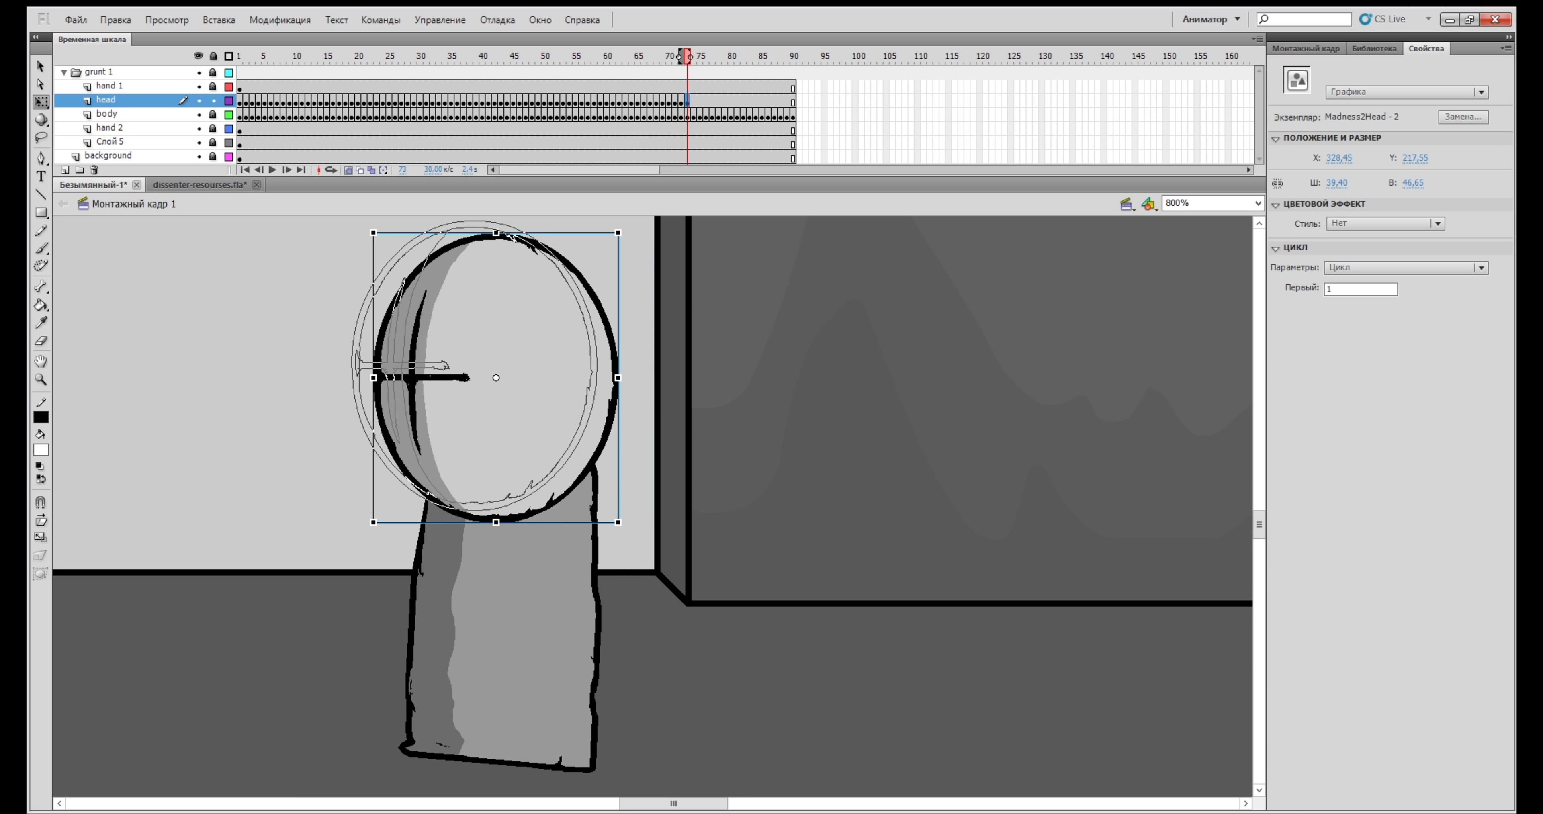
{"action": "key", "text": "F6"}
{"action": "key", "text": "F6"}
{"action": "left_click_drag", "start_coordinate": [298, 364], "coordinate": [280, 361]}
{"action": "key", "text": "F6"}
{"action": "left_click_drag", "start_coordinate": [280, 361], "coordinate": [229, 349]}
{"action": "key", "text": "F6"}
{"action": "left_click_drag", "start_coordinate": [674, 804], "coordinate": [626, 805]}
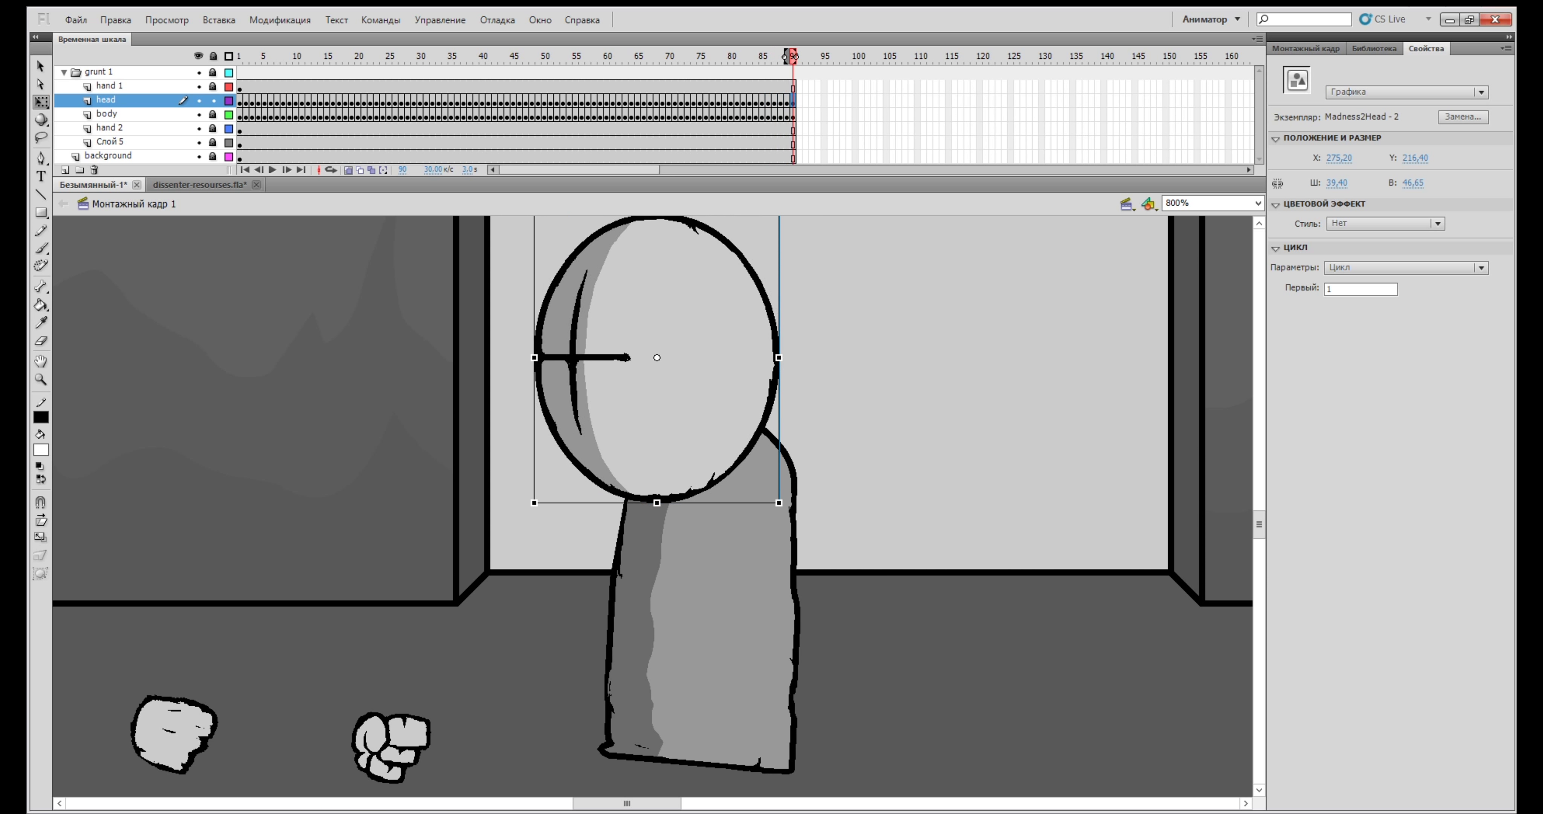
Step backward through the frames from frame 90 to review the grunt's walk and head turn
{"action": "key", "text": "comma"}
{"action": "key", "text": "comma"}
{"action": "key", "text": "comma"}
{"action": "key", "text": "comma"}
{"action": "key", "text": "comma"}
{"action": "key", "text": "comma"}
{"action": "key", "text": "comma"}
{"action": "key", "text": "comma"}
{"action": "key", "text": "comma"}
{"action": "key", "text": "comma"}
{"action": "key", "text": "comma"}
{"action": "key", "text": "comma"}
{"action": "key", "text": "comma"}
{"action": "key", "text": "comma"}
{"action": "key", "text": "comma"}
{"action": "key", "text": "comma"}
{"action": "key", "text": "comma"}
{"action": "key", "text": "comma"}
{"action": "key", "text": "comma"}
{"action": "key", "text": "comma"}
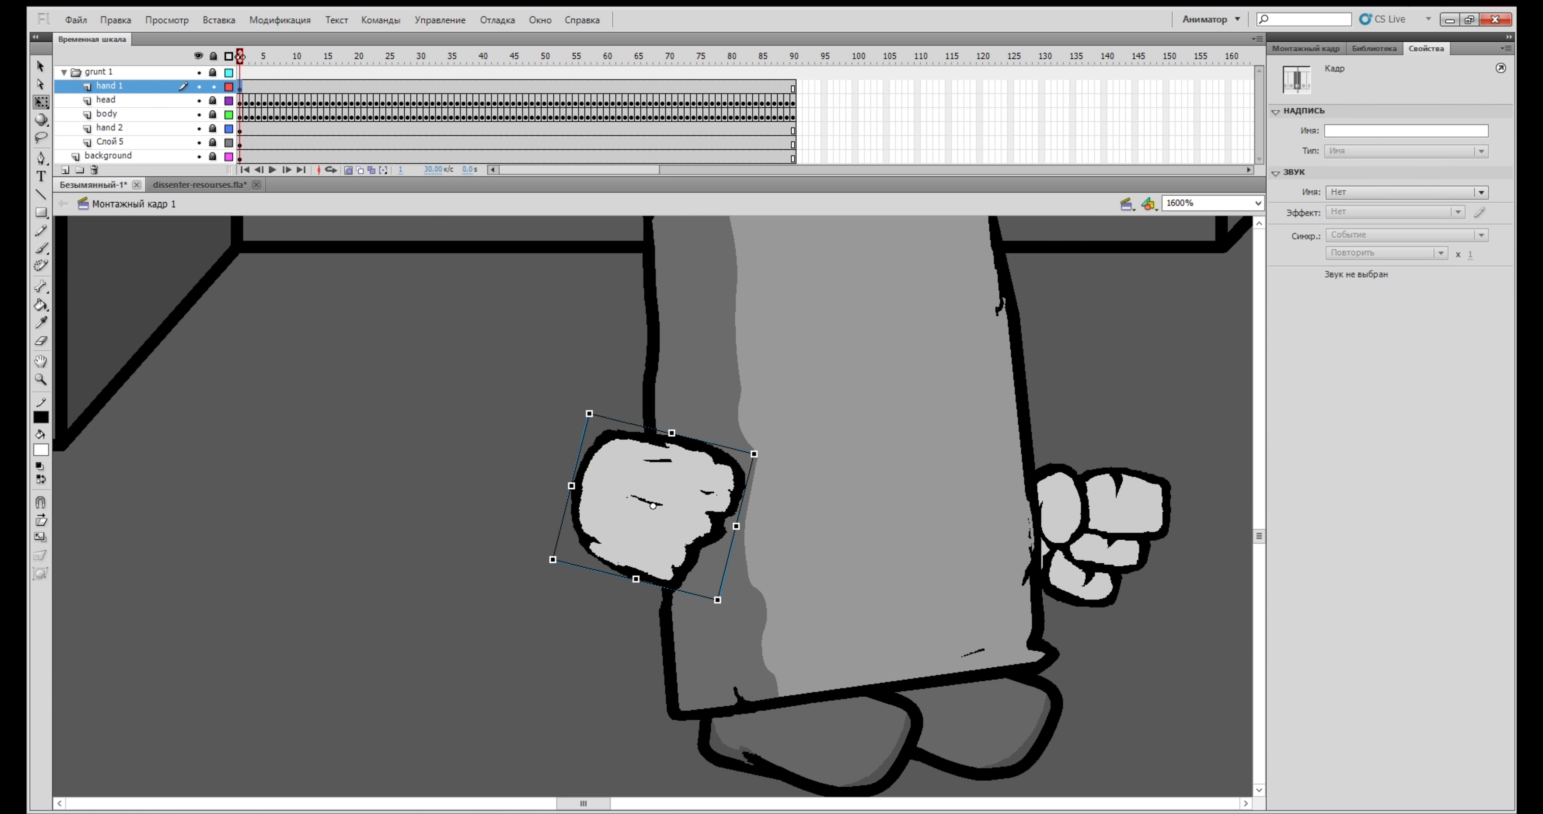
Keyframe the fist on the hand 1 layer frame by frame through frame 33, moving it rightward with the body
{"action": "scroll", "coordinate": [659, 506], "scroll_direction": "up", "scroll_amount": 2}
{"action": "key", "text": "F6"}
{"action": "key", "text": "F6"}
{"action": "left_click_drag", "start_coordinate": [653, 576], "coordinate": [939, 518]}
{"action": "key", "text": "F6"}
{"action": "key", "text": "F6"}
{"action": "key", "text": "F6"}
{"action": "key", "text": "F6"}
{"action": "left_click_drag", "start_coordinate": [584, 805], "coordinate": [603, 804]}
{"action": "key", "text": "F6"}
{"action": "left_click_drag", "start_coordinate": [508, 517], "coordinate": [954, 497]}
{"action": "key", "text": "F6"}
{"action": "key", "text": "F6"}
{"action": "key", "text": "F6"}
{"action": "key", "text": "F6"}
{"action": "key", "text": "F6"}
{"action": "key", "text": "F6"}
{"action": "key", "text": "F6"}
{"action": "key", "text": "F6"}
{"action": "key", "text": "F6"}
{"action": "key", "text": "F6"}
{"action": "key", "text": "F6"}
{"action": "key", "text": "F6"}
{"action": "key", "text": "F6"}
{"action": "key", "text": "F6"}
{"action": "left_click_drag", "start_coordinate": [602, 804], "coordinate": [627, 805]}
{"action": "key", "text": "F6"}
{"action": "key", "text": "F6"}
{"action": "key", "text": "F6"}
{"action": "left_click_drag", "start_coordinate": [440, 497], "coordinate": [924, 543]}
{"action": "key", "text": "F6"}
{"action": "key", "text": "F6"}
{"action": "key", "text": "F6"}
{"action": "key", "text": "F6"}
{"action": "key", "text": "F6"}
{"action": "key", "text": "F6"}
{"action": "key", "text": "F6"}
{"action": "key", "text": "F6"}
{"action": "key", "text": "F6"}
{"action": "key", "text": "F6"}
{"action": "key", "text": "F6"}
{"action": "key", "text": "F6"}
{"action": "key", "text": "F6"}
{"action": "key", "text": "F6"}
{"action": "scroll", "coordinate": [653, 506], "scroll_direction": "right", "scroll_amount": 6}
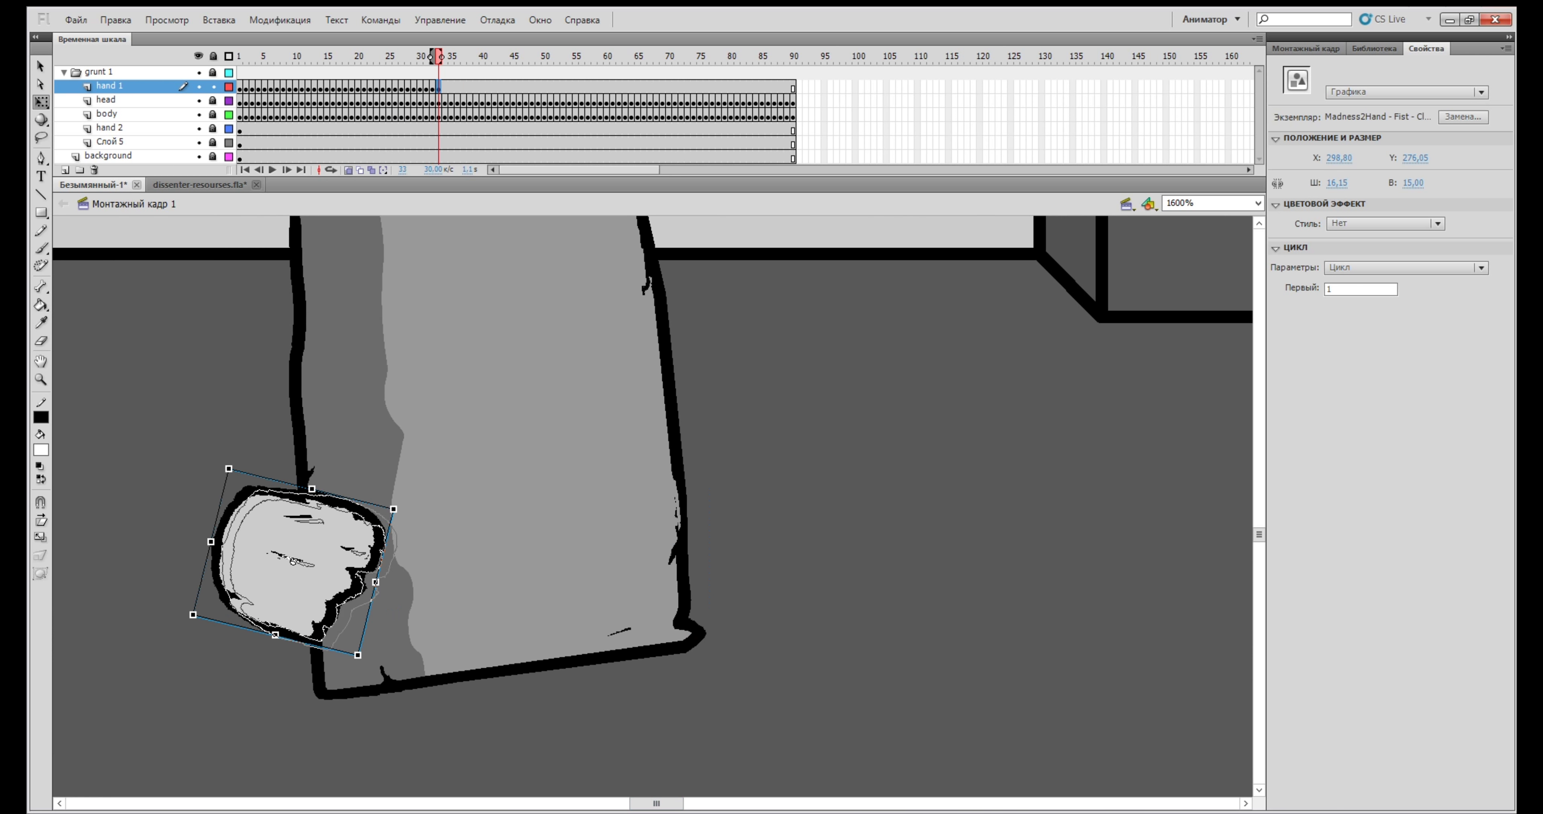
Continue keyframing the hand 1 fist through frame 58, keeping it beside the body as the grunt moves right
{"action": "key", "text": "F6"}
{"action": "key", "text": "F6"}
{"action": "key", "text": "F6"}
{"action": "key", "text": "F6"}
{"action": "key", "text": "F6"}
{"action": "key", "text": "F6"}
{"action": "key", "text": "F6"}
{"action": "scroll", "coordinate": [653, 506], "scroll_direction": "left", "scroll_amount": 8}
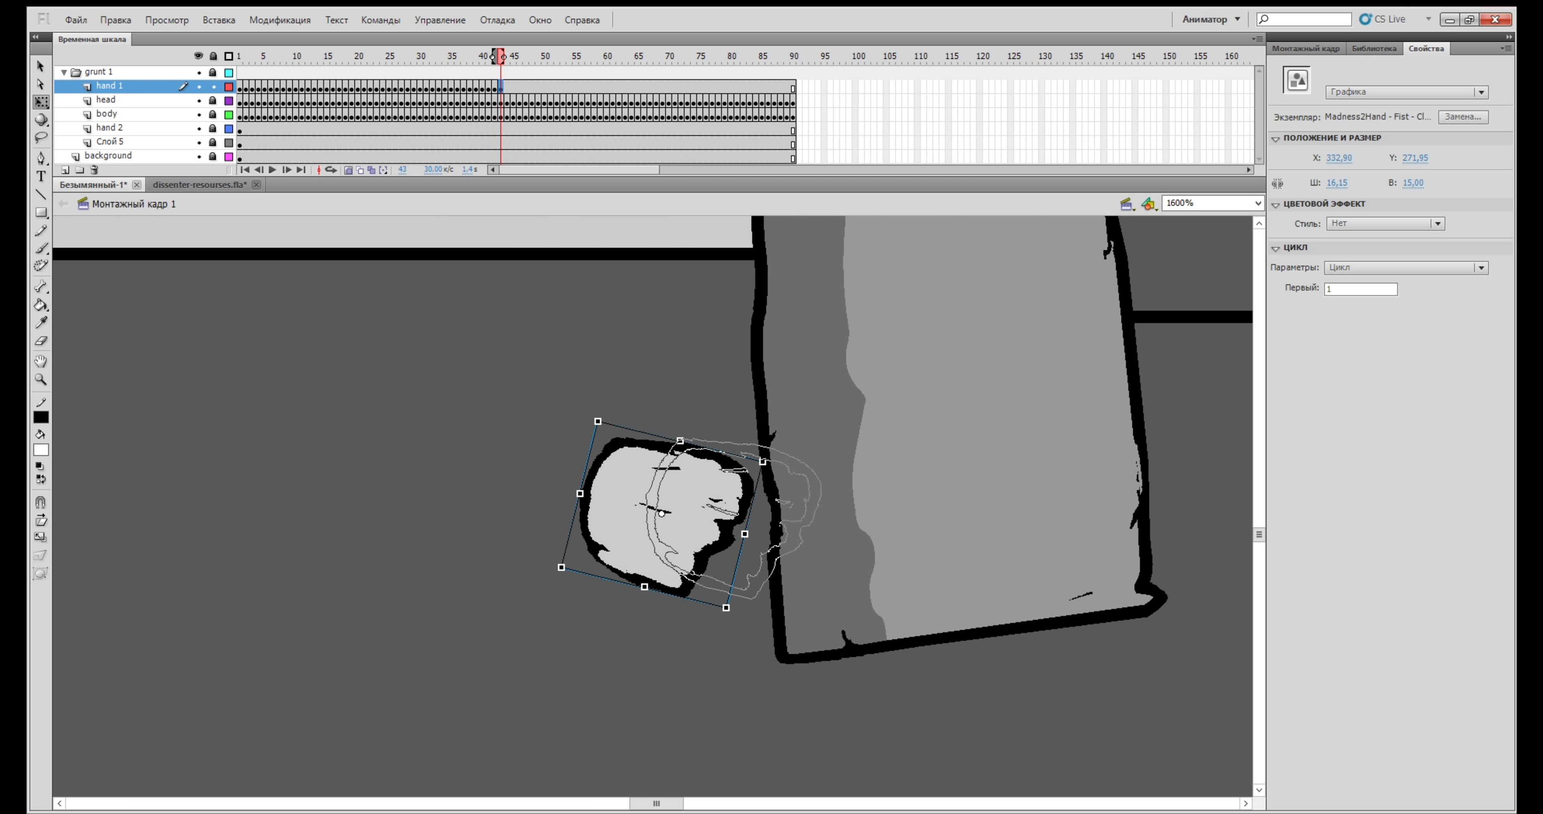
{"action": "key", "text": "ctrl+minus"}
{"action": "mouse_move", "coordinate": [532, 56]}
{"action": "left_mouse_down"}
{"action": "mouse_move", "coordinate": [355, 56]}
{"action": "mouse_move", "coordinate": [562, 56]}
{"action": "left_mouse_up"}
{"action": "left_click", "coordinate": [532, 88]}
{"action": "key", "text": "F6"}
{"action": "left_click_drag", "start_coordinate": [784, 639], "coordinate": [796, 642]}
{"action": "key", "text": "F6"}
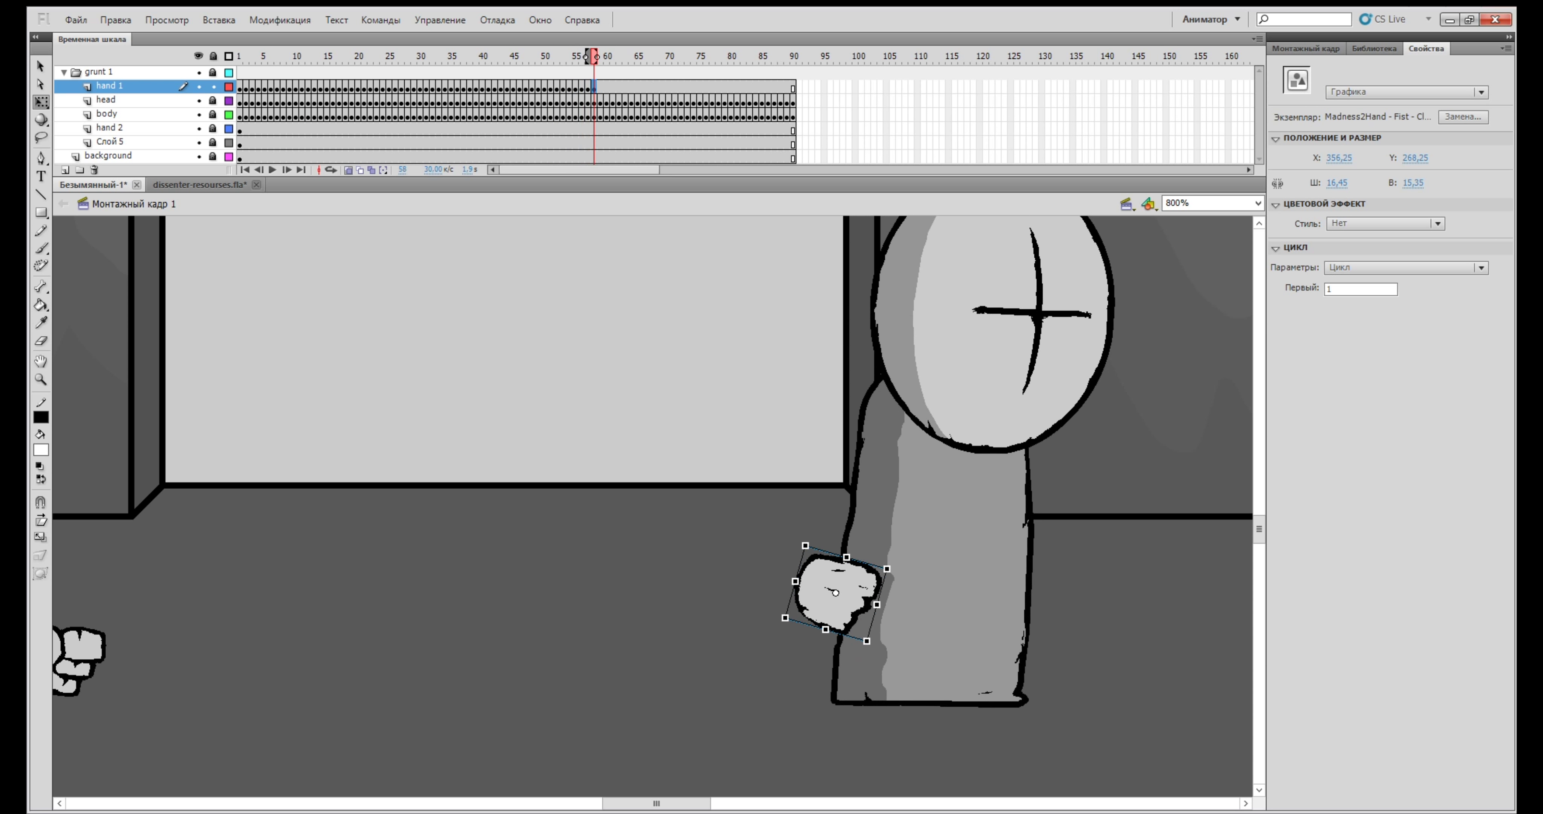
Copy a turning hand from the resource file into hand 1 around frame 62 and keyframe it beside the turning body
{"action": "left_click", "coordinate": [201, 185]}
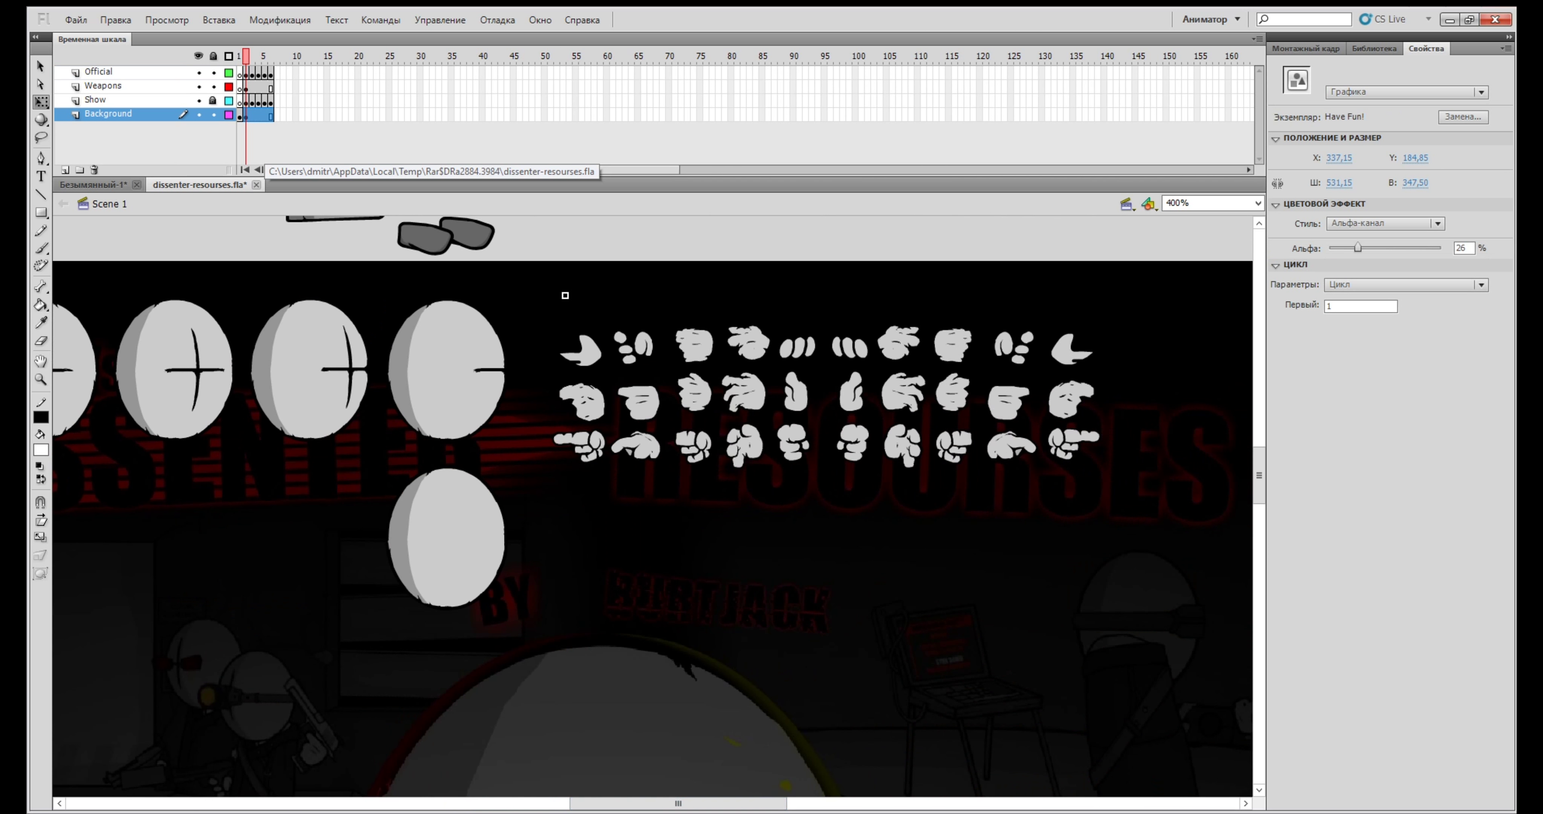
{"action": "key", "text": "ctrl+c"}
{"action": "left_click", "coordinate": [93, 184]}
{"action": "left_click", "coordinate": [619, 88]}
{"action": "key", "text": "ctrl+v"}
{"action": "left_click_drag", "start_coordinate": [653, 508], "coordinate": [689, 550]}
{"action": "key", "text": "F6"}
{"action": "key", "text": "F6"}
{"action": "key", "text": "F6"}
Insert a blank keyframe at frame 66 of hand 1 and place a left-facing fist from the resource file beside the body
{"action": "left_click_drag", "start_coordinate": [639, 56], "coordinate": [602, 56]}
{"action": "left_click", "coordinate": [643, 88]}
{"action": "key", "text": "F7"}
{"action": "left_click", "coordinate": [201, 185]}
{"action": "left_click", "coordinate": [695, 446]}
{"action": "key", "text": "ctrl+c"}
{"action": "left_click", "coordinate": [93, 185]}
{"action": "key", "text": "ctrl+v"}
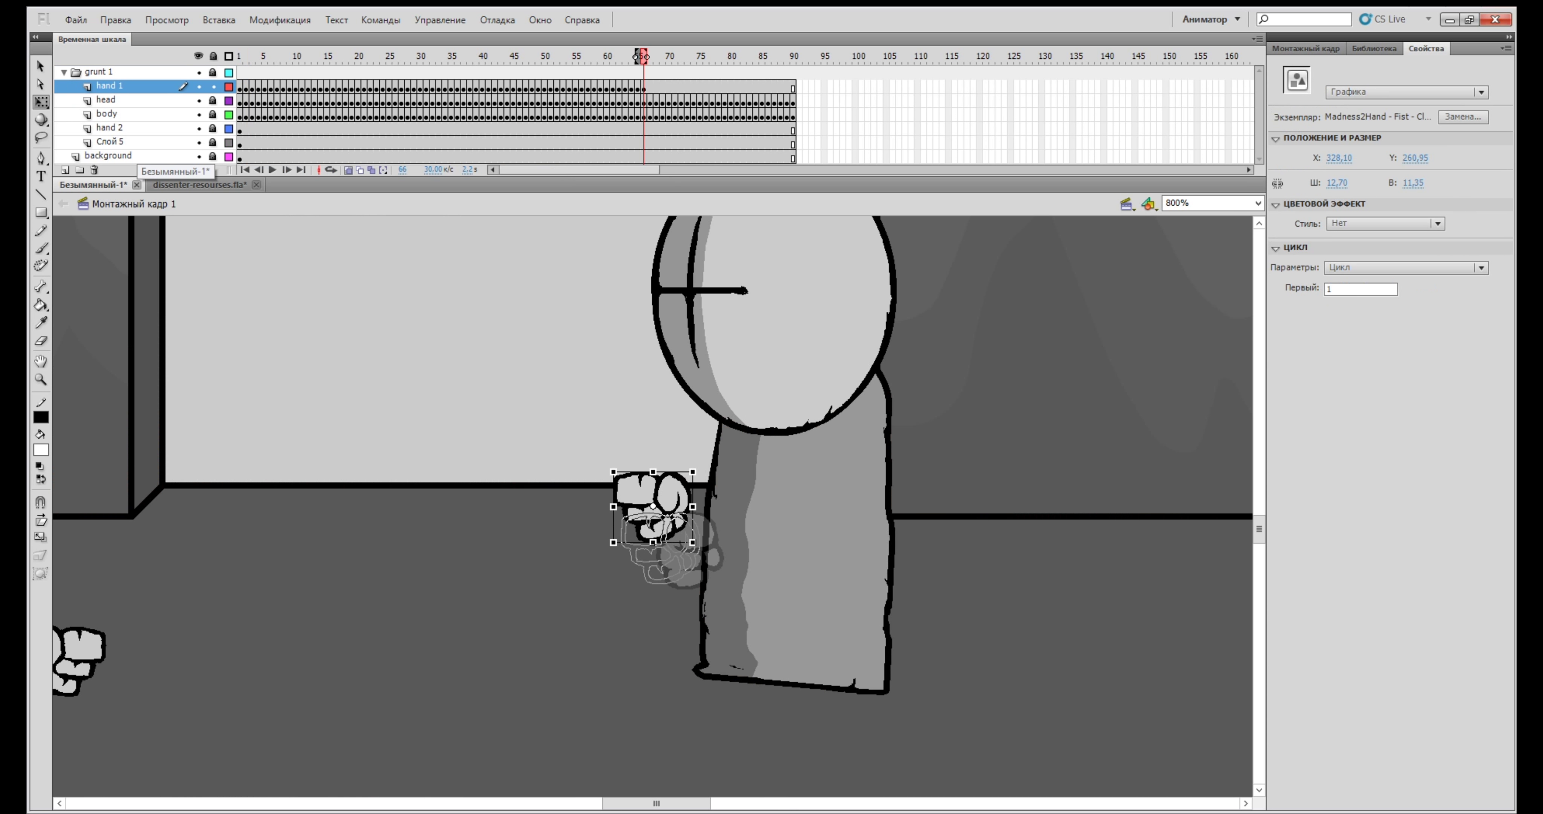
{"action": "left_click_drag", "start_coordinate": [653, 507], "coordinate": [634, 569]}
Keyframe the left-facing fist on hand 1 through frame 90, moving it leftward with the body on each frame
{"action": "key", "text": "F6"}
{"action": "key", "text": "F6"}
{"action": "key", "text": "F6"}
{"action": "left_click_drag", "start_coordinate": [617, 587], "coordinate": [485, 582]}
{"action": "key", "text": "F6"}
{"action": "key", "text": "F6"}
{"action": "key", "text": "F6"}
{"action": "key", "text": "F6"}
{"action": "key", "text": "F6"}
{"action": "key", "text": "F6"}
{"action": "key", "text": "F6"}
{"action": "key", "text": "F6"}
{"action": "key", "text": "F6"}
{"action": "key", "text": "F6"}
{"action": "key", "text": "F6"}
{"action": "key", "text": "F6"}
{"action": "key", "text": "F6"}
{"action": "key", "text": "F6"}
{"action": "key", "text": "F6"}
{"action": "key", "text": "F6"}
{"action": "key", "text": "F6"}
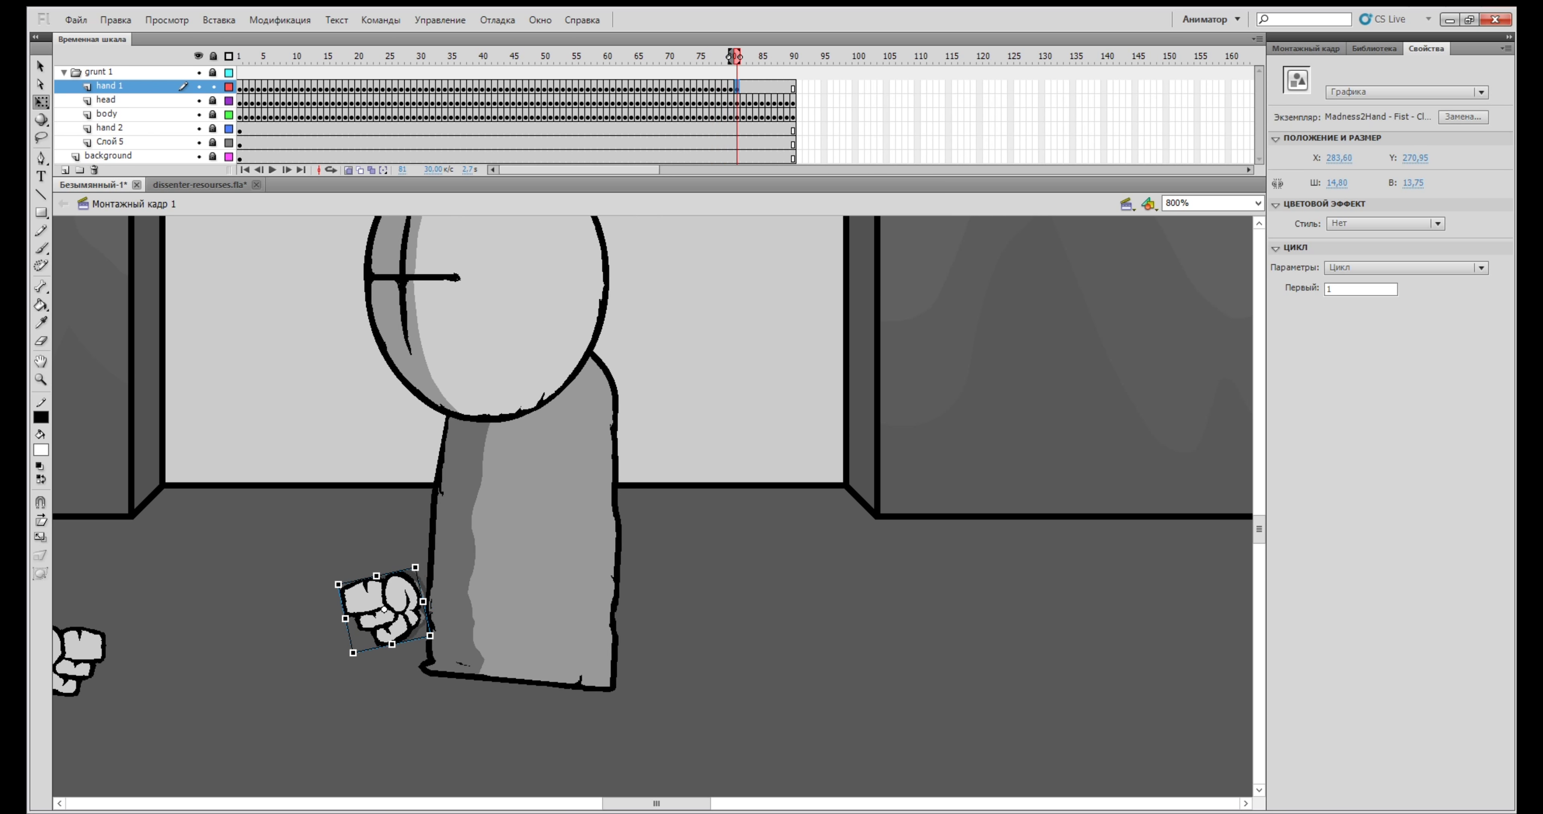
{"action": "key", "text": "F6"}
{"action": "key", "text": "F6"}
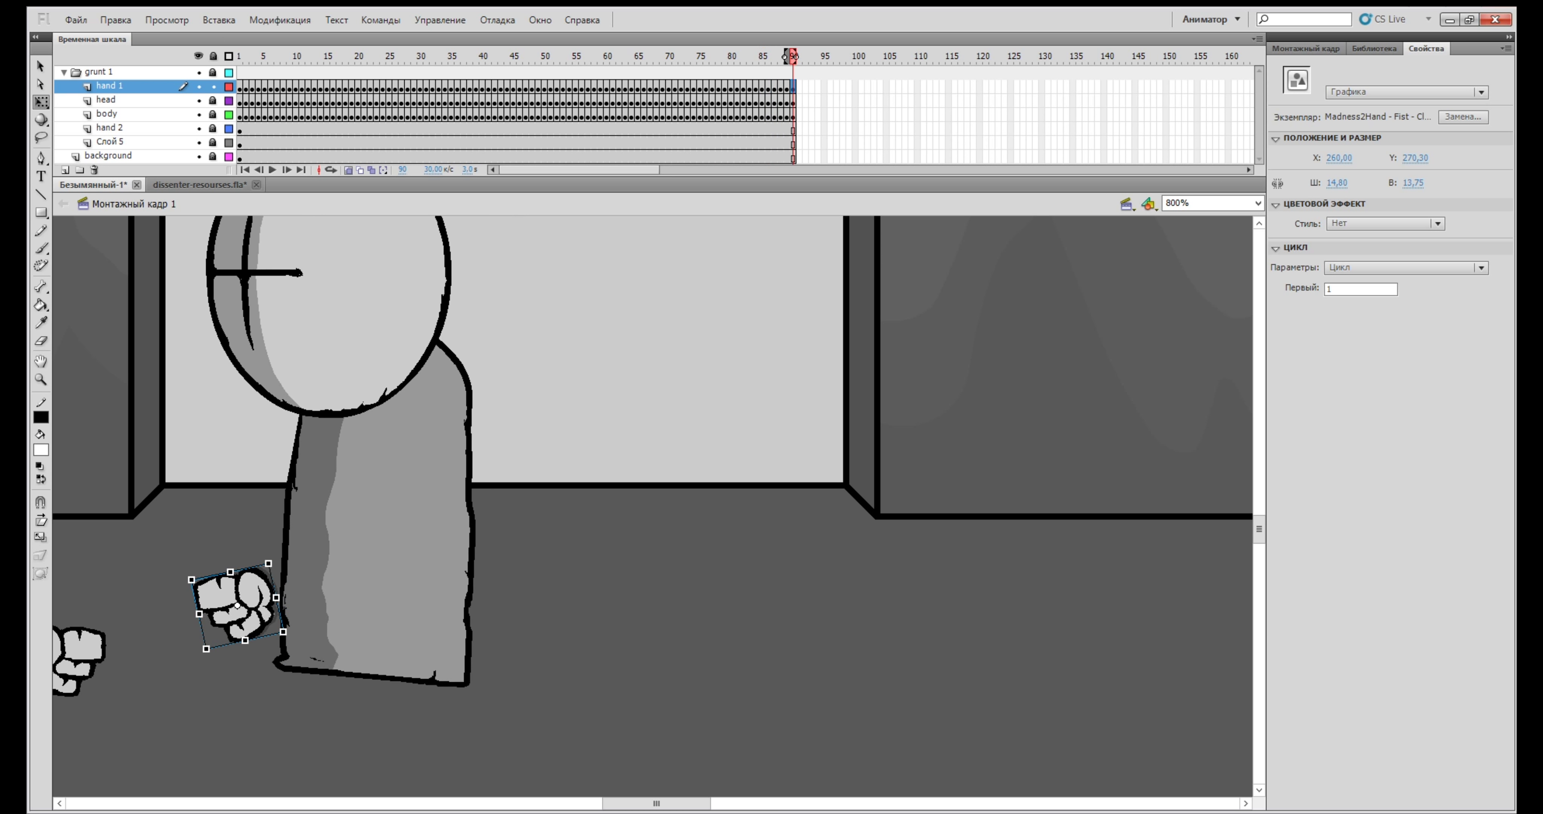
Move the fist keyframes of frames 66 to 90 from hand 1 to the hand 2 layer, leaving hand 1 empty there
{"action": "left_click_drag", "start_coordinate": [794, 56], "coordinate": [555, 56]}
{"action": "left_click", "coordinate": [110, 127]}
{"action": "left_click", "coordinate": [749, 101]}
{"action": "left_click", "coordinate": [675, 87]}
{"action": "key", "text": "period"}
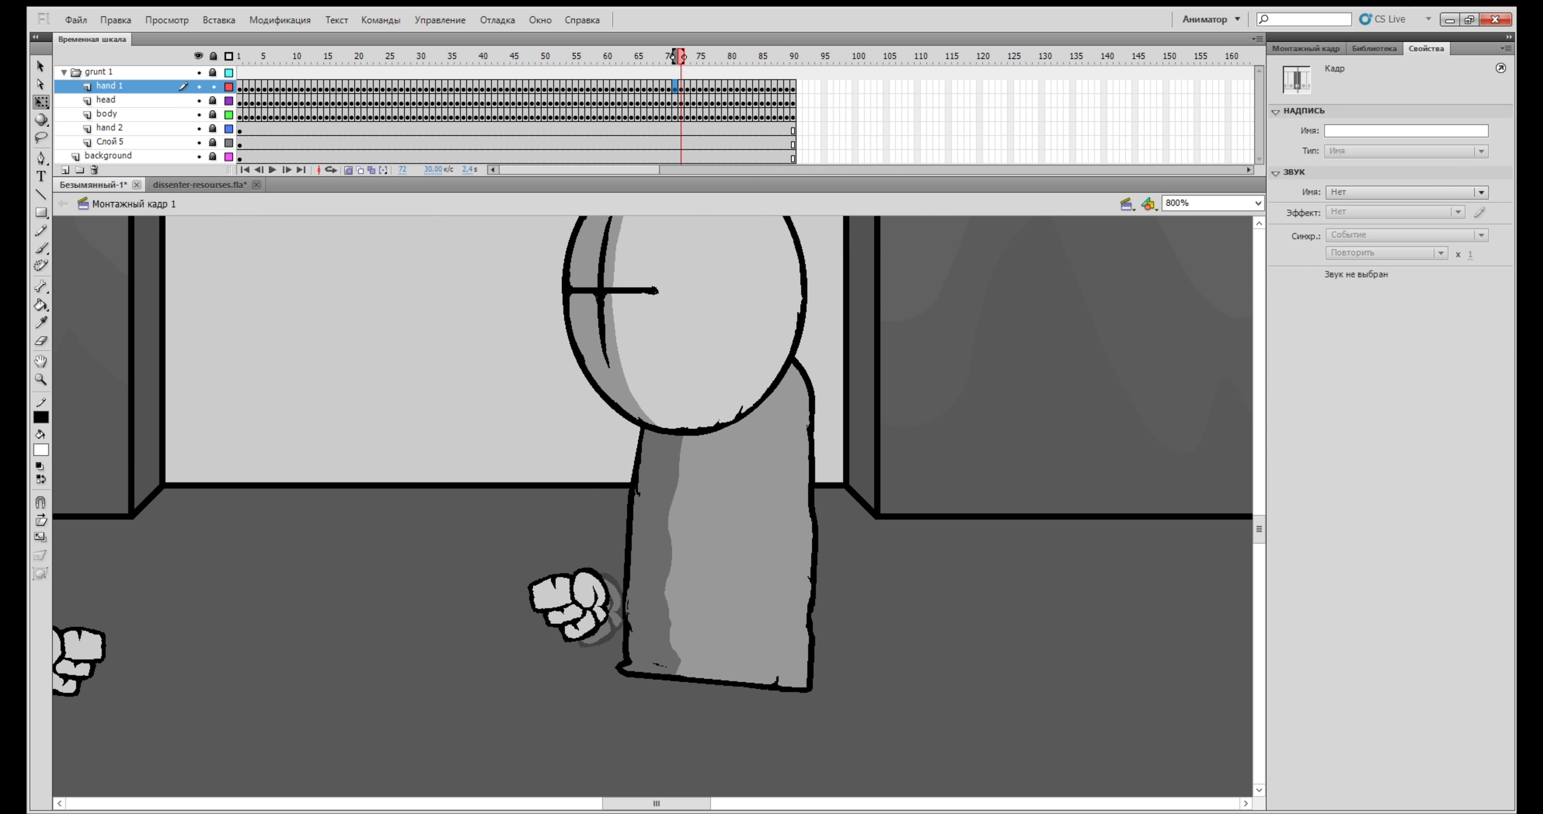
{"action": "left_click_drag", "start_coordinate": [681, 56], "coordinate": [674, 130]}
{"action": "left_click", "coordinate": [793, 88], "text": "shift"}
{"action": "left_click", "coordinate": [644, 88]}
{"action": "key", "text": "F7"}
{"action": "key", "text": "Return"}
{"action": "left_click", "coordinate": [793, 130]}
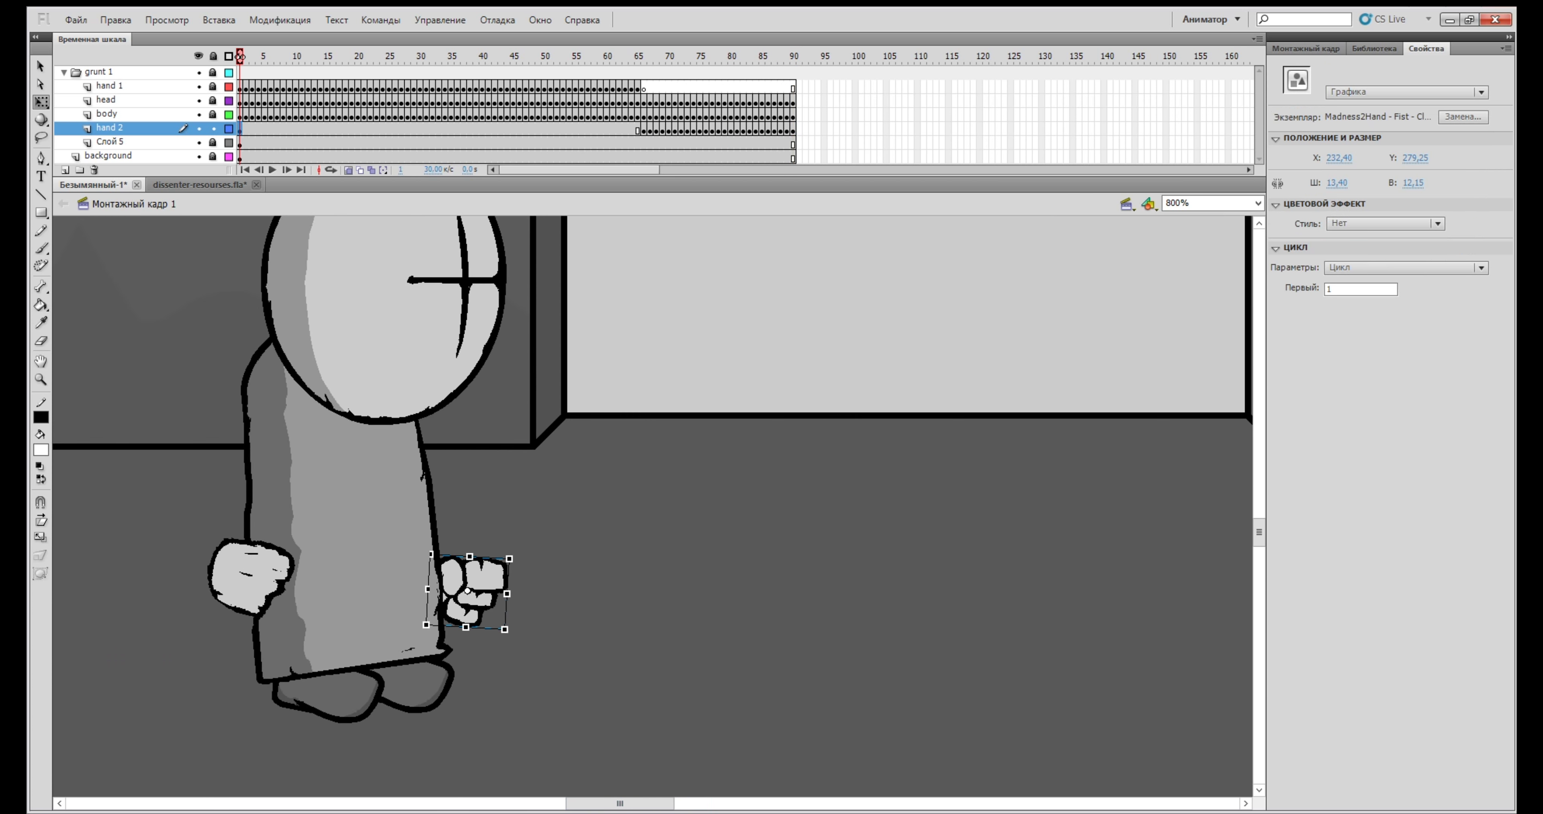
Keyframe the fist on the hand 2 layer from frame 2 to around frame 57, keeping it beside the moving body on each frame
{"action": "key", "text": "ctrl+equal"}
{"action": "scroll", "coordinate": [654, 506], "scroll_direction": "left", "scroll_amount": 5}
{"action": "key", "text": "F6"}
{"action": "key", "text": "F6"}
{"action": "key", "text": "F6"}
{"action": "key", "text": "F6"}
{"action": "key", "text": "F6"}
{"action": "key", "text": "F6"}
{"action": "key", "text": "F6"}
{"action": "key", "text": "F6"}
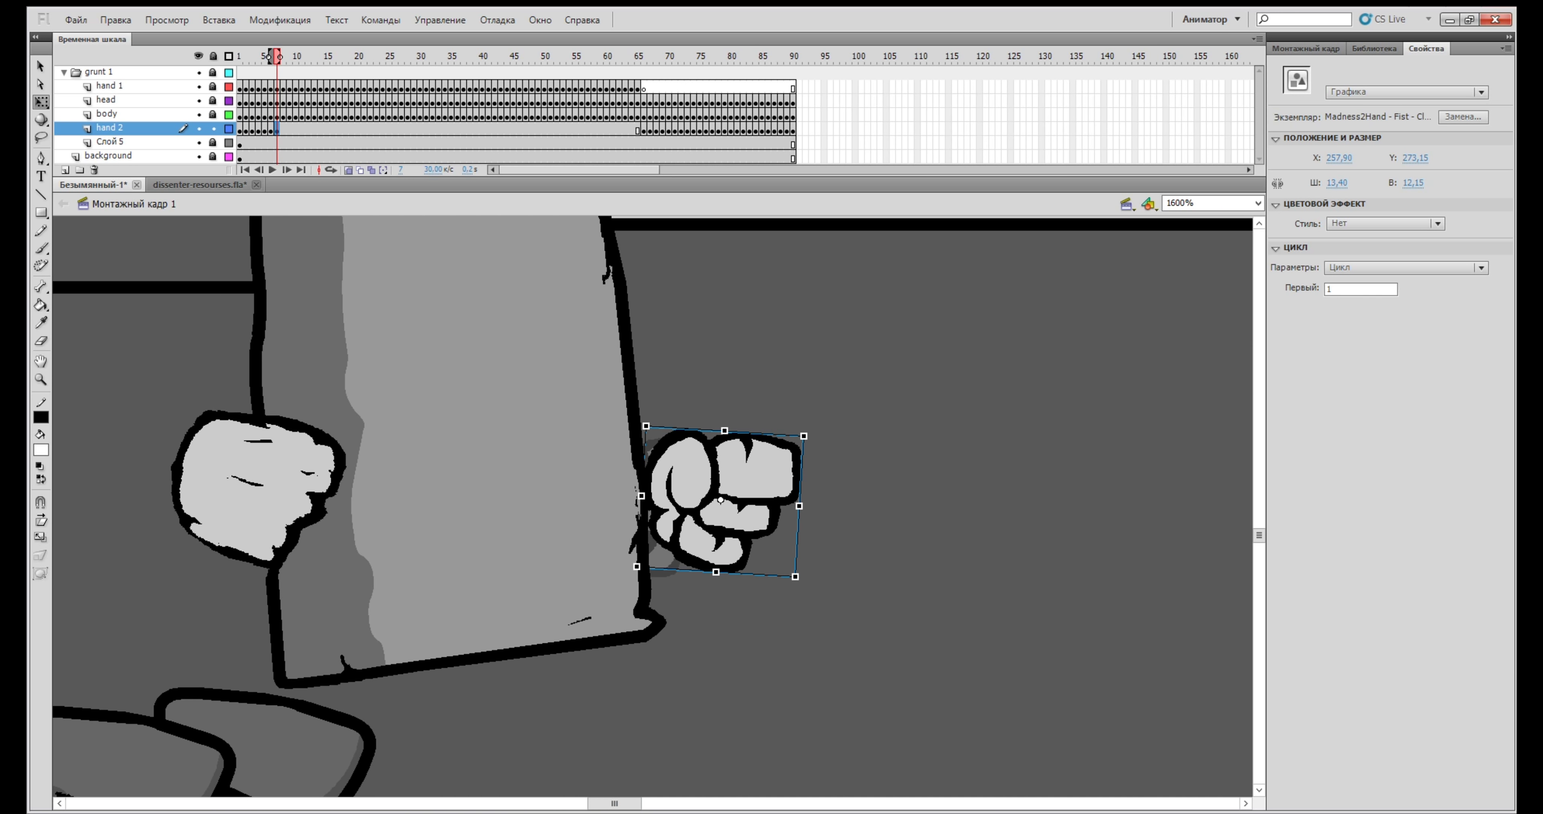
{"action": "key", "text": "F6"}
{"action": "key", "text": "F6"}
{"action": "key", "text": "F6"}
{"action": "key", "text": "F6"}
{"action": "key", "text": "F6"}
{"action": "key", "text": "F6"}
{"action": "key", "text": "F6"}
{"action": "key", "text": "F6"}
{"action": "key", "text": "F6"}
{"action": "key", "text": "F6"}
{"action": "key", "text": "F6"}
{"action": "key", "text": "F6"}
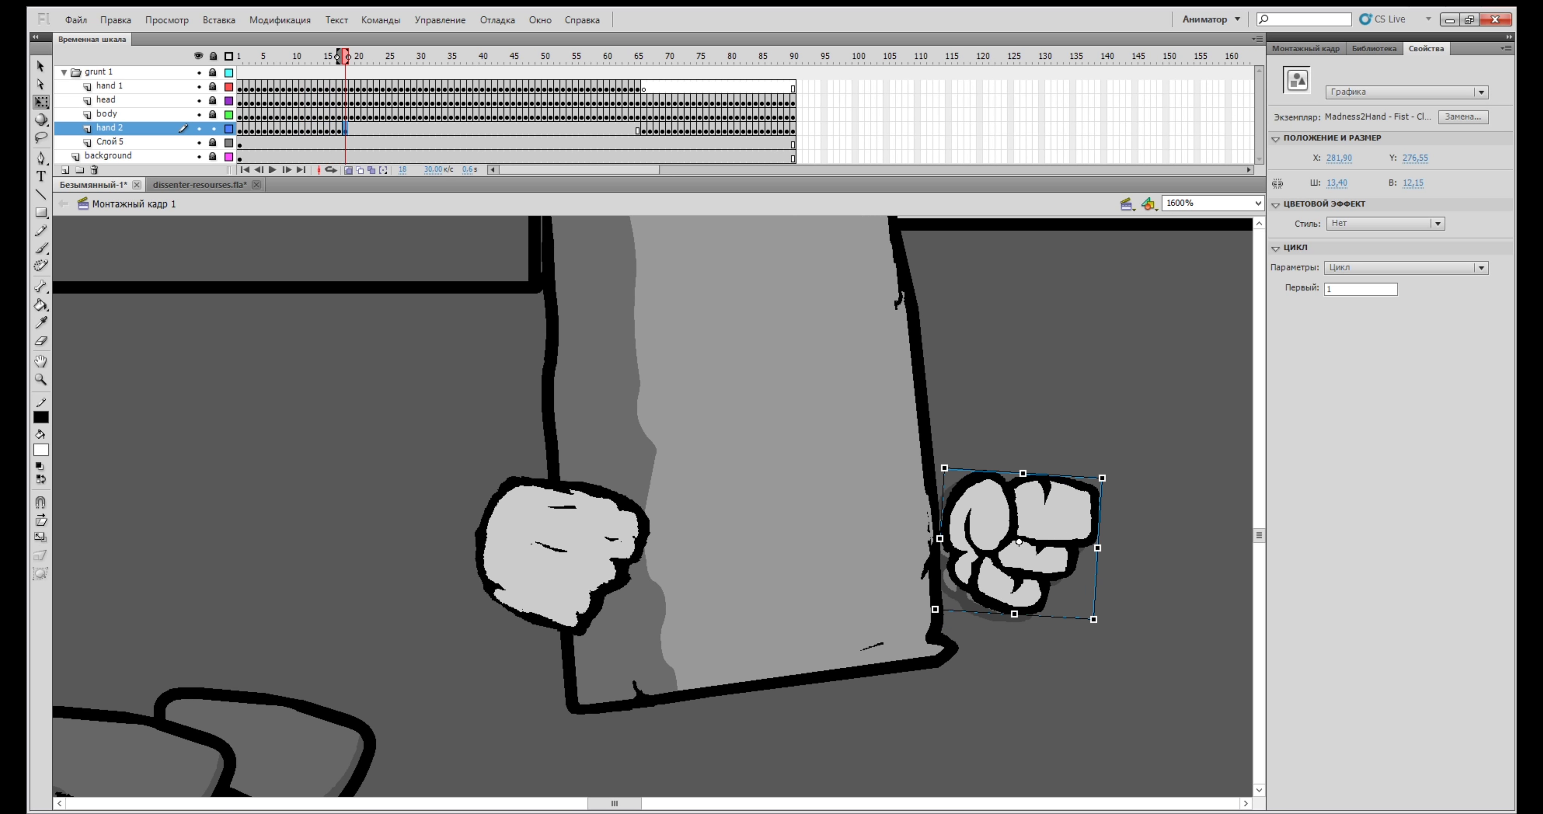
{"action": "key", "text": "F6"}
{"action": "key", "text": "F6"}
{"action": "key", "text": "F6"}
{"action": "key", "text": "F6"}
{"action": "key", "text": "F6"}
{"action": "key", "text": "F6"}
{"action": "key", "text": "F6"}
{"action": "key", "text": "F6"}
{"action": "key", "text": "F6"}
{"action": "key", "text": "F6"}
{"action": "key", "text": "F6"}
{"action": "key", "text": "F6"}
{"action": "key", "text": "F6"}
{"action": "key", "text": "F6"}
{"action": "key", "text": "F6"}
{"action": "key", "text": "F6"}
{"action": "key", "text": "F6"}
{"action": "key", "text": "F6"}
{"action": "key", "text": "F6"}
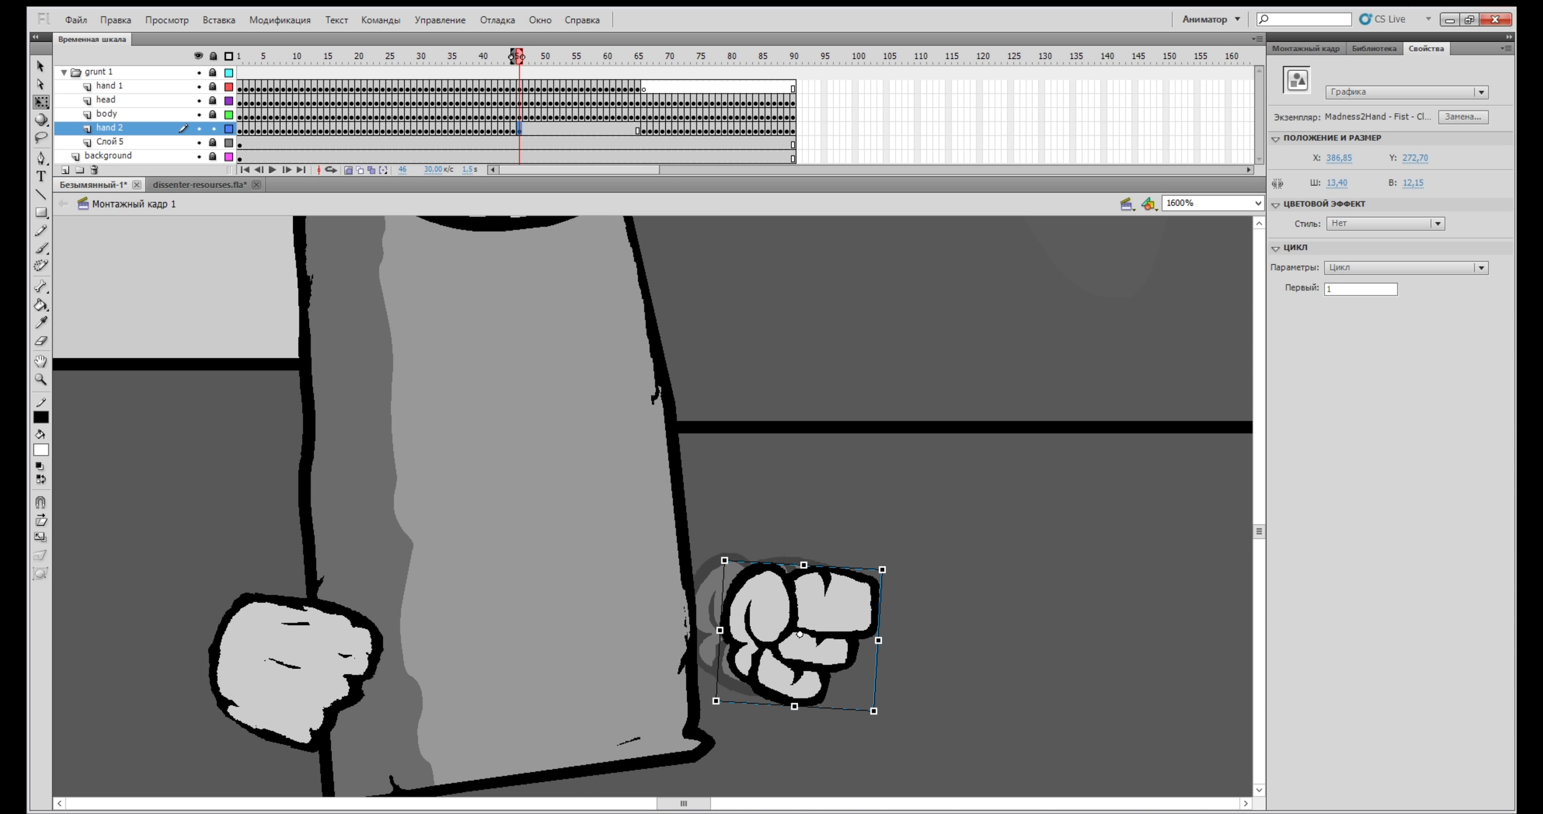
{"action": "key", "text": "F6"}
{"action": "key", "text": "F6"}
{"action": "key", "text": "F6"}
{"action": "key", "text": "F6"}
{"action": "key", "text": "F6"}
{"action": "key", "text": "F6"}
{"action": "key", "text": "F6"}
Extend the fist keyframes on hand 2 to frame 60 and insert a blank keyframe at frame 61
{"action": "key", "text": "ctrl+minus"}
{"action": "left_click", "coordinate": [239, 118]}
{"action": "scroll", "coordinate": [653, 507], "scroll_direction": "up", "scroll_amount": 3}
{"action": "left_click", "coordinate": [582, 131]}
{"action": "key", "text": "comma"}
{"action": "key", "text": "comma"}
{"action": "key", "text": "comma"}
{"action": "key", "text": "comma"}
{"action": "key", "text": "comma"}
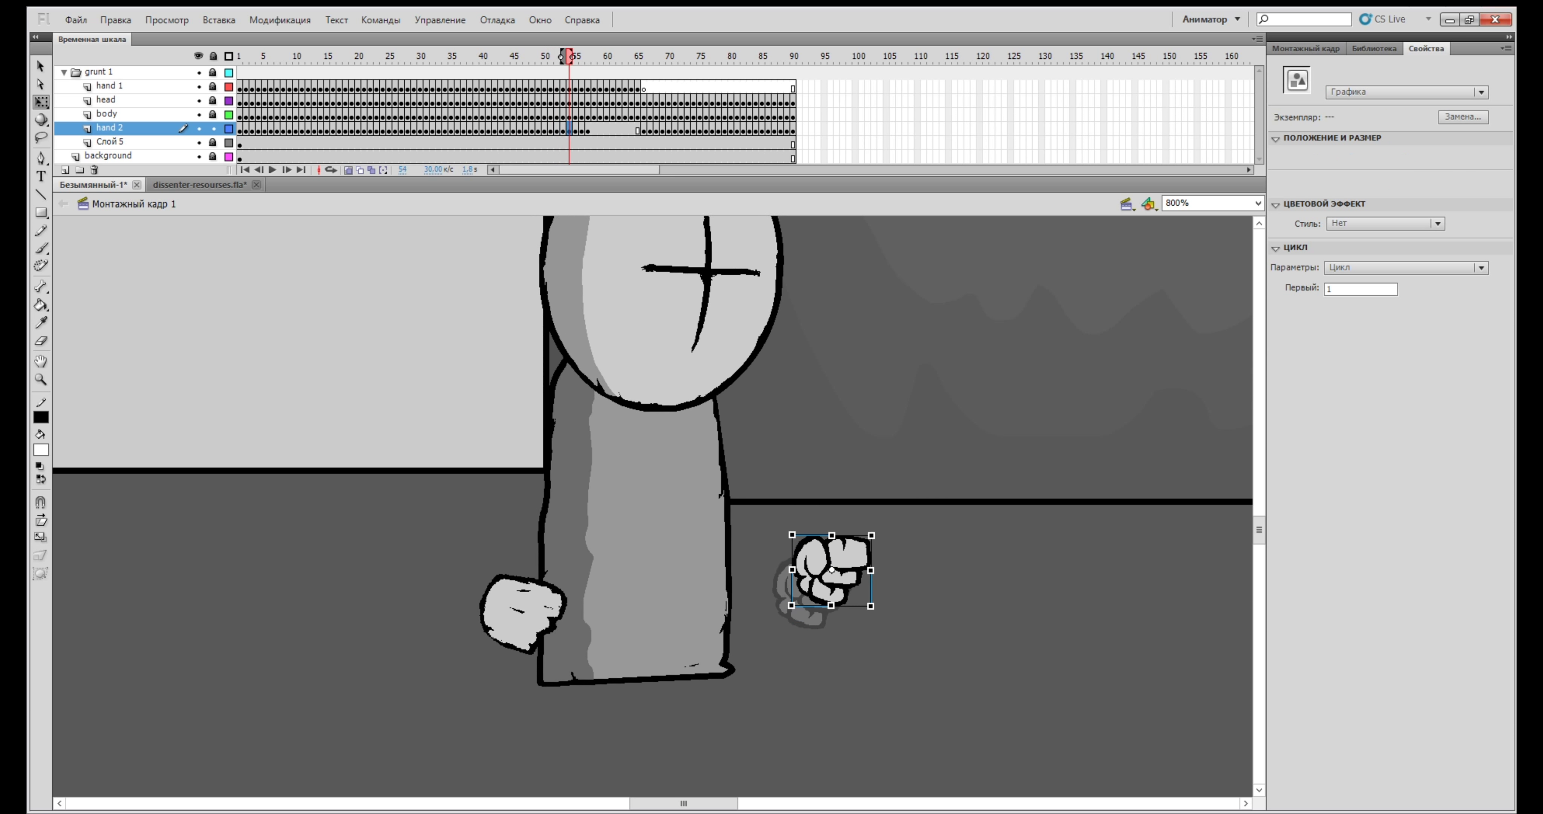
{"action": "key", "text": "period"}
{"action": "key", "text": "period"}
{"action": "key", "text": "period"}
{"action": "key", "text": "F6"}
{"action": "key", "text": "F6"}
{"action": "key", "text": "F7"}
{"action": "key", "text": "period"}
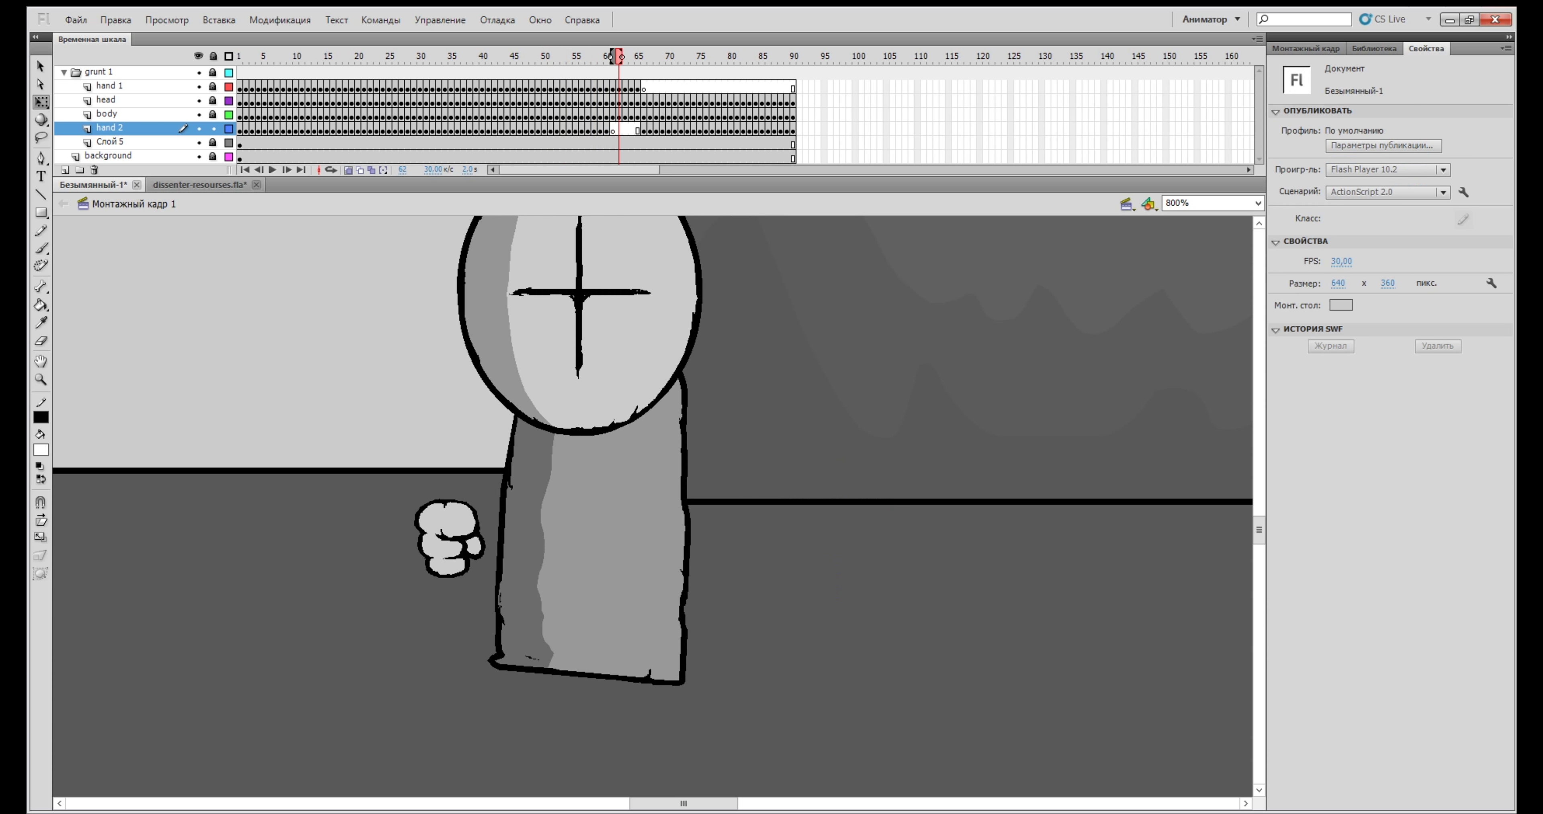
Copy a front-facing fist from the resource file into hand 2 at frame 61 and keyframe it beside the turning body through frame 65
{"action": "key", "text": "comma"}
{"action": "left_click", "coordinate": [200, 185]}
{"action": "left_click", "coordinate": [852, 443]}
{"action": "key", "text": "ctrl+c"}
{"action": "left_click", "coordinate": [93, 185]}
{"action": "key", "text": "period"}
{"action": "key", "text": "period"}
{"action": "key", "text": "period"}
{"action": "key", "text": "period"}
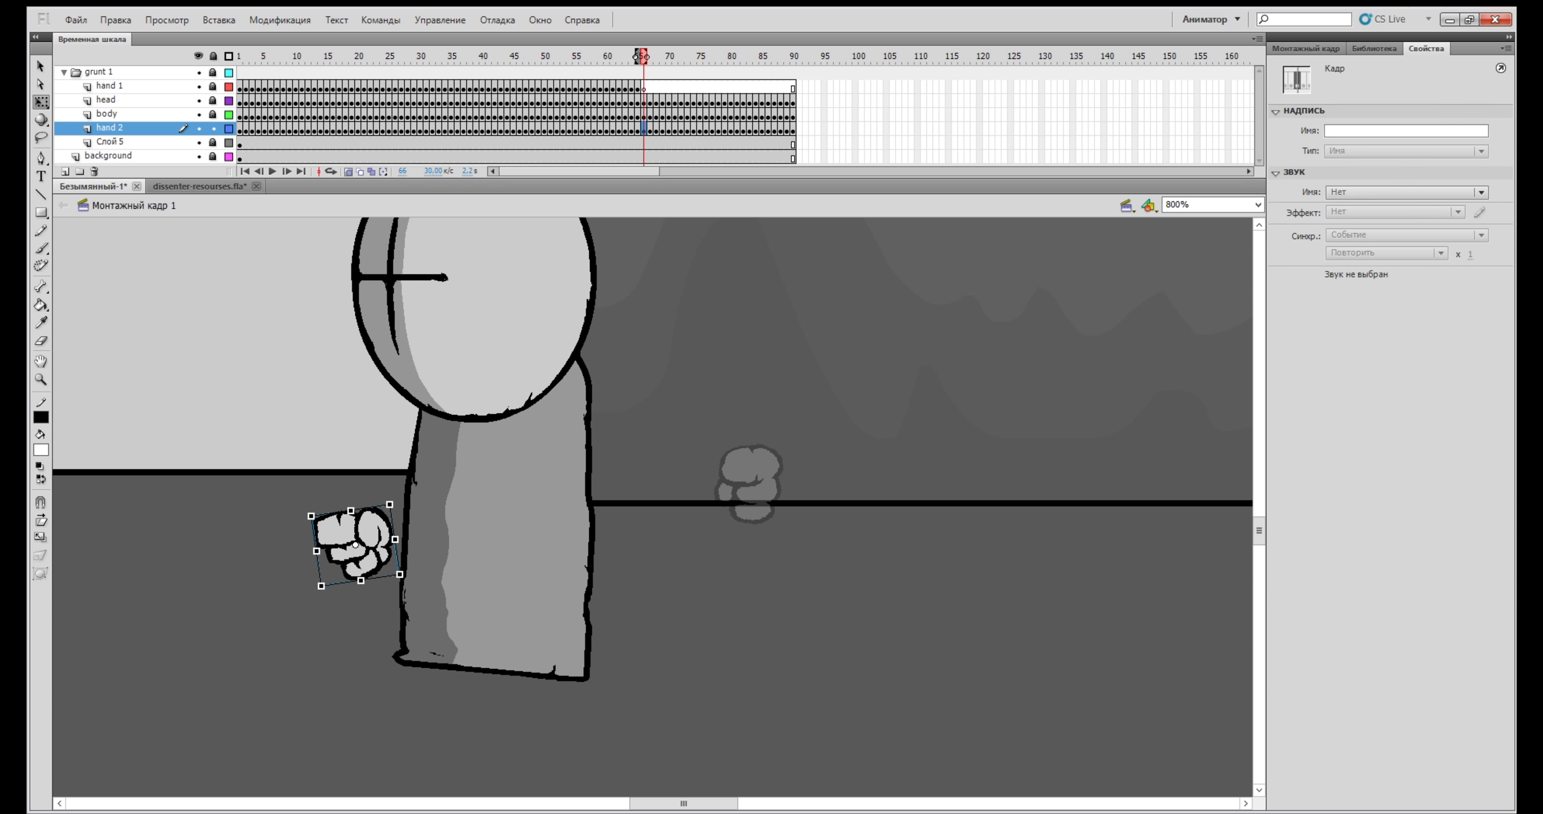
Copy the back-of-hand fist from the resource file into hand 1 at frame 66 and place it on the body's trailing side
{"action": "left_click", "coordinate": [200, 185]}
{"action": "left_click", "coordinate": [694, 348]}
{"action": "key", "text": "ctrl+c"}
{"action": "left_click", "coordinate": [94, 184]}
{"action": "key", "text": "ctrl+v"}
{"action": "left_click_drag", "start_coordinate": [655, 509], "coordinate": [360, 537]}
{"action": "key", "text": "comma"}
{"action": "key", "text": "period"}
{"action": "key", "text": "comma"}
{"action": "key", "text": "comma"}
{"action": "key", "text": "comma"}
{"action": "key", "text": "comma"}
{"action": "key", "text": "comma"}
{"action": "key", "text": "comma"}
{"action": "key", "text": "comma"}
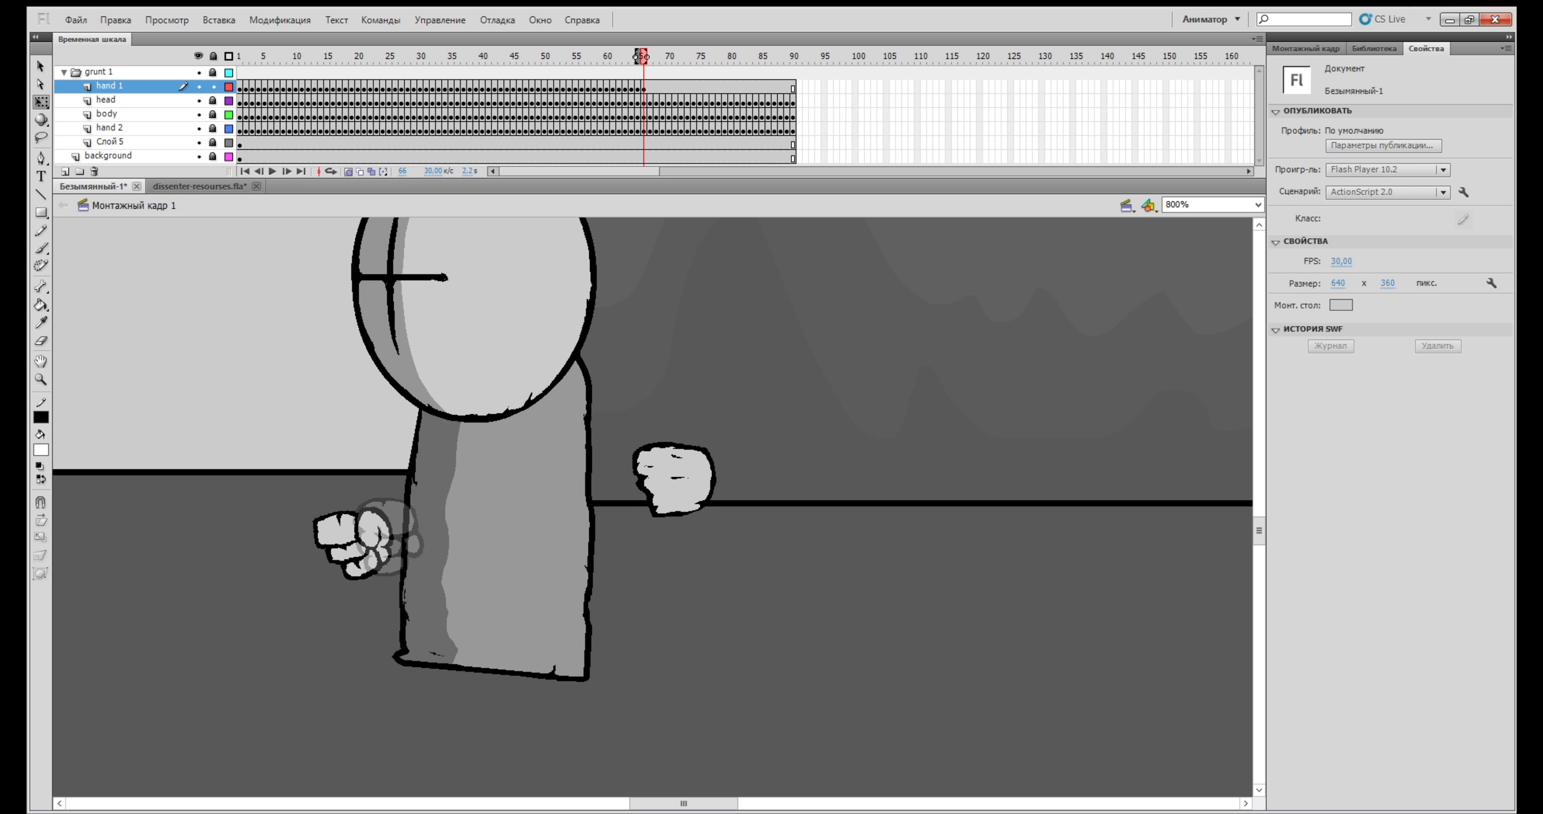
Keyframe the hand 1 fist from frame 67 through frame 90, moving it with the body on each frame
{"action": "key", "text": "period"}
{"action": "key", "text": "period"}
{"action": "key", "text": "period"}
{"action": "key", "text": "period"}
{"action": "key", "text": "period"}
{"action": "key", "text": "period"}
{"action": "key", "text": "period"}
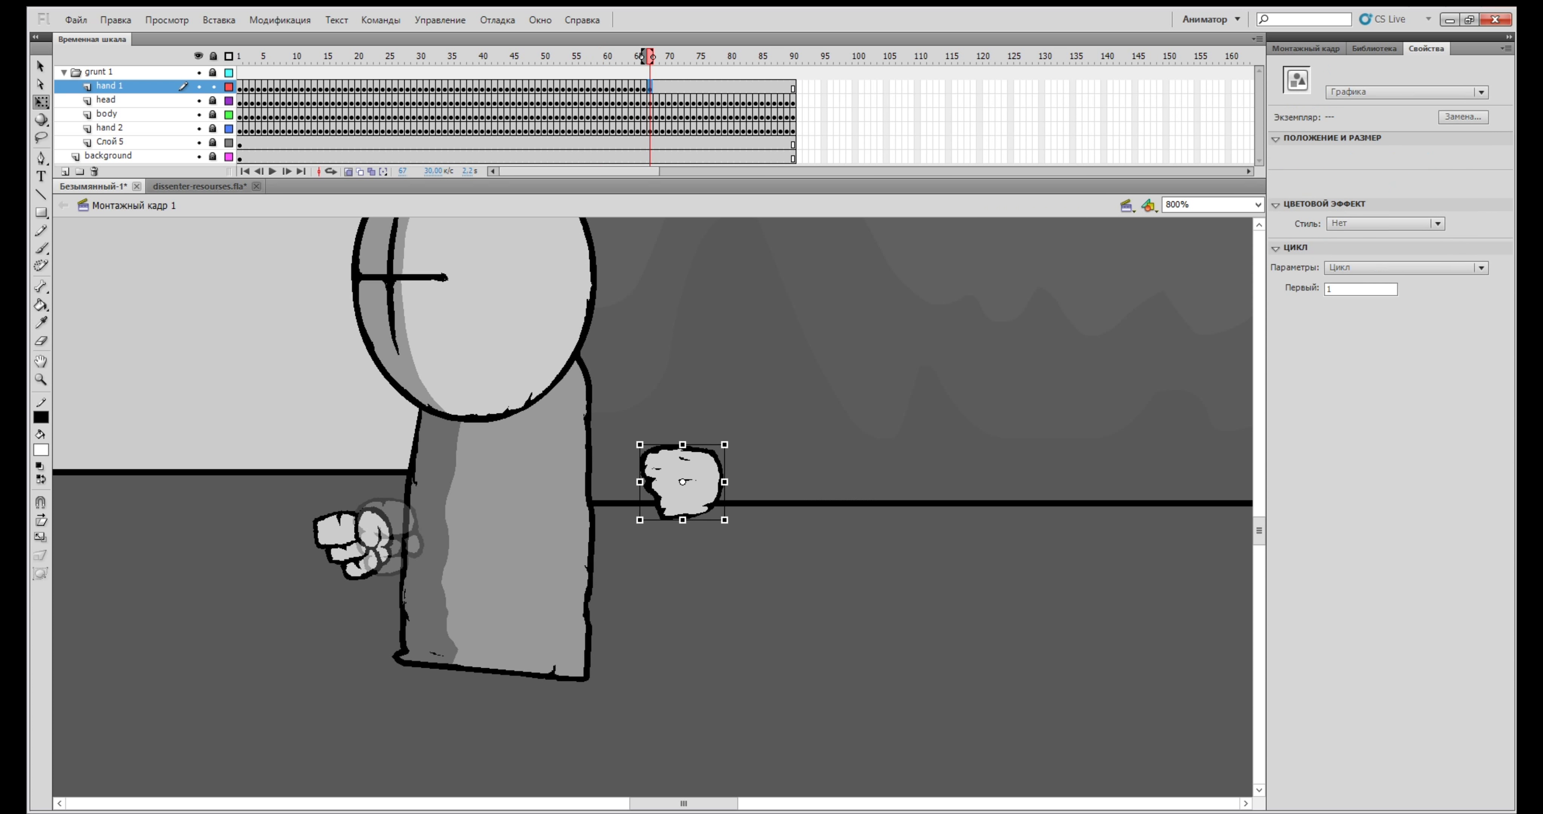
{"action": "key", "text": "period"}
{"action": "key", "text": "period"}
{"action": "key", "text": "period"}
{"action": "key", "text": "period"}
{"action": "key", "text": "period"}
{"action": "key", "text": "period"}
{"action": "key", "text": "period"}
{"action": "key", "text": "period"}
{"action": "key", "text": "period"}
{"action": "key", "text": "period"}
{"action": "key", "text": "period"}
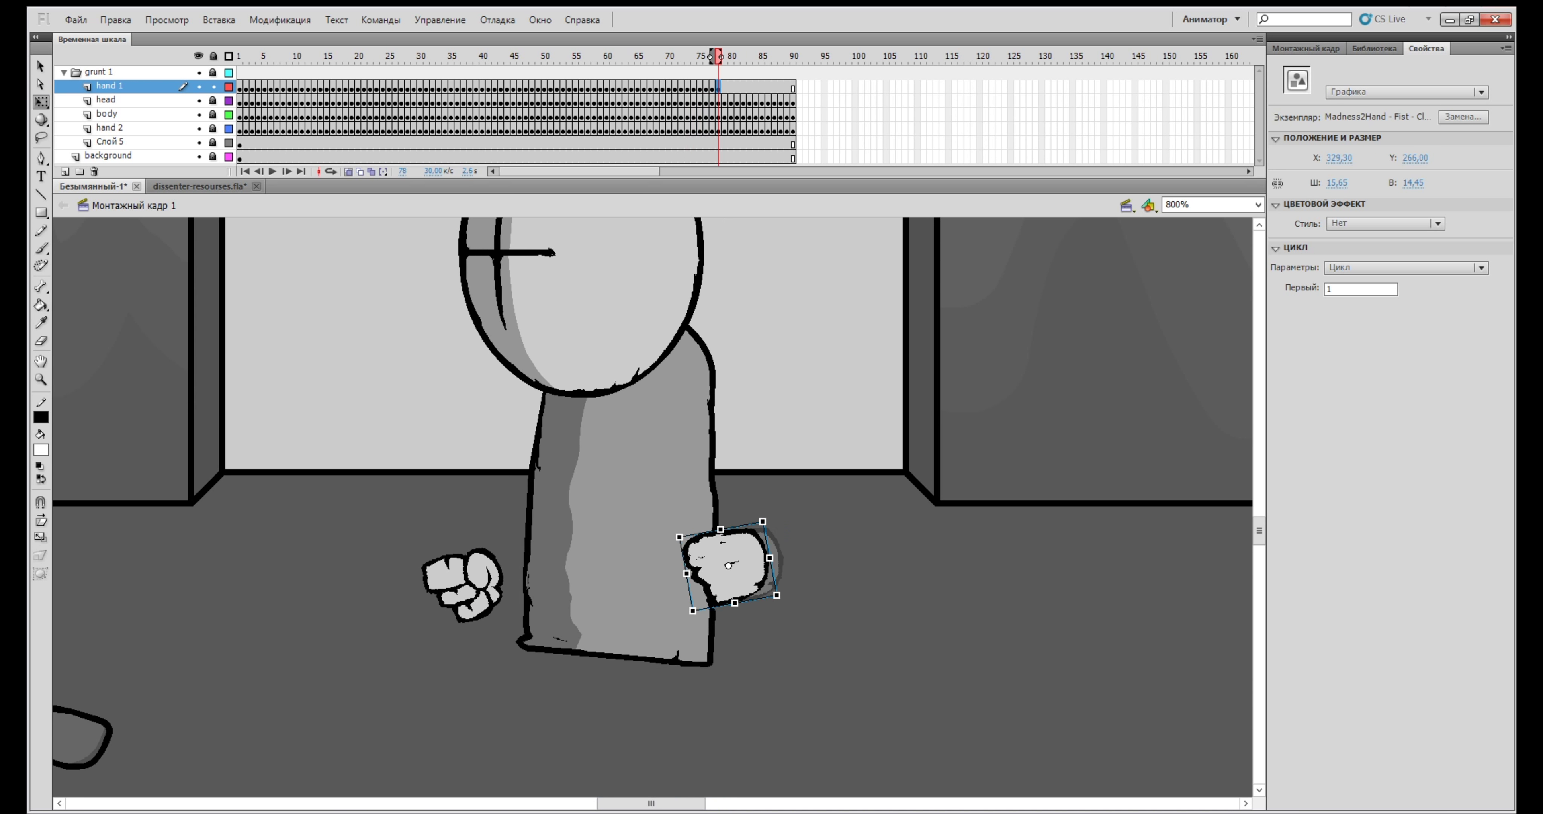
{"action": "key", "text": "period"}
{"action": "key", "text": "period"}
{"action": "key", "text": "period"}
{"action": "key", "text": "period"}
{"action": "key", "text": "period"}
{"action": "key", "text": "period"}
{"action": "key", "text": "period"}
{"action": "key", "text": "period"}
{"action": "key", "text": "period"}
{"action": "key", "text": "period"}
{"action": "key", "text": "period"}
{"action": "key", "text": "period"}
{"action": "key", "text": "ctrl+minus"}
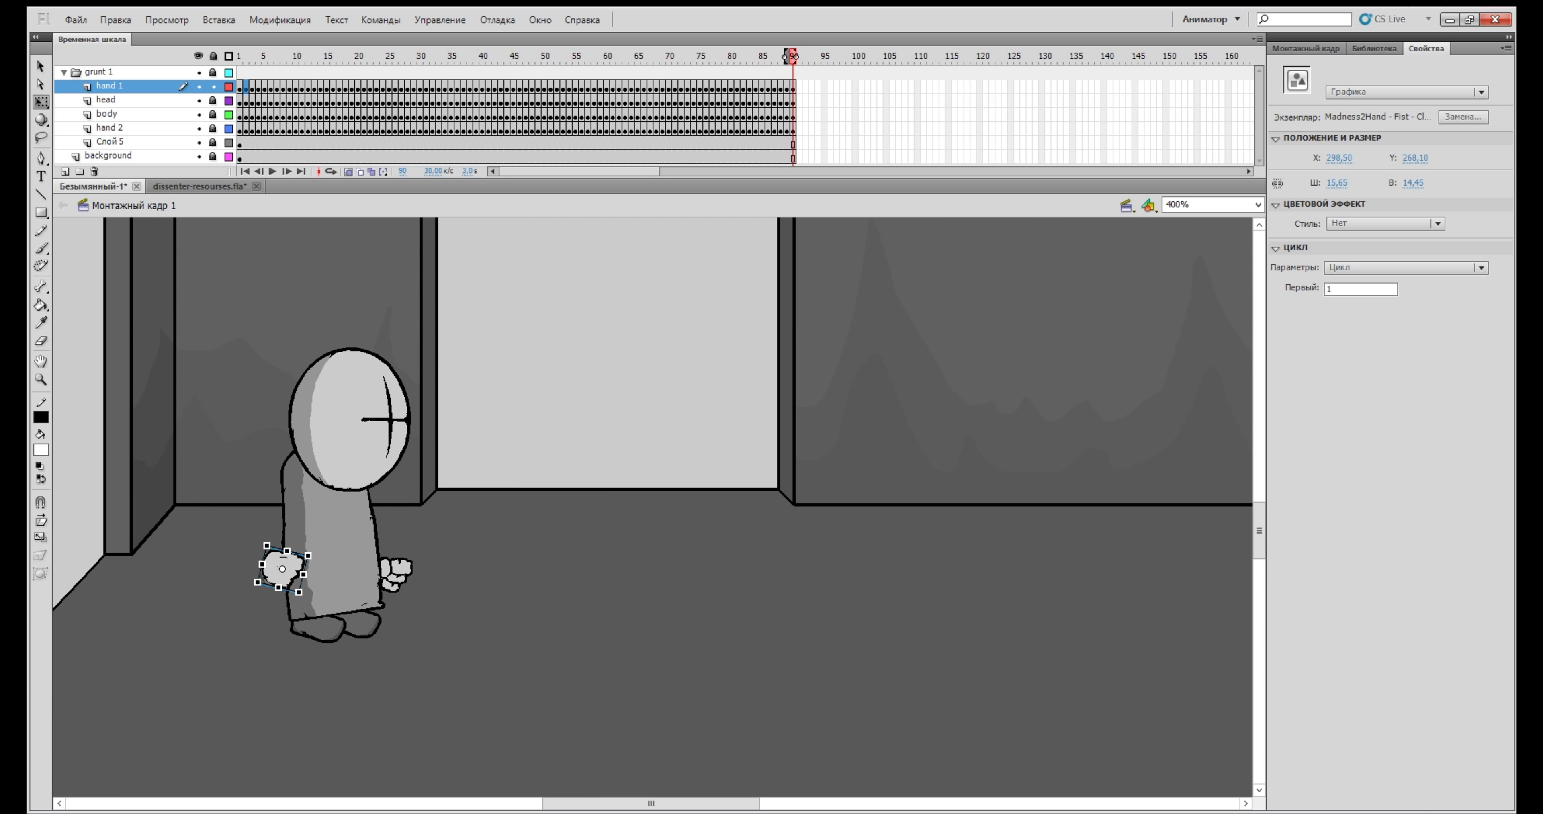
Play back the animation to check how the hands follow the body
{"action": "key", "text": "Return"}
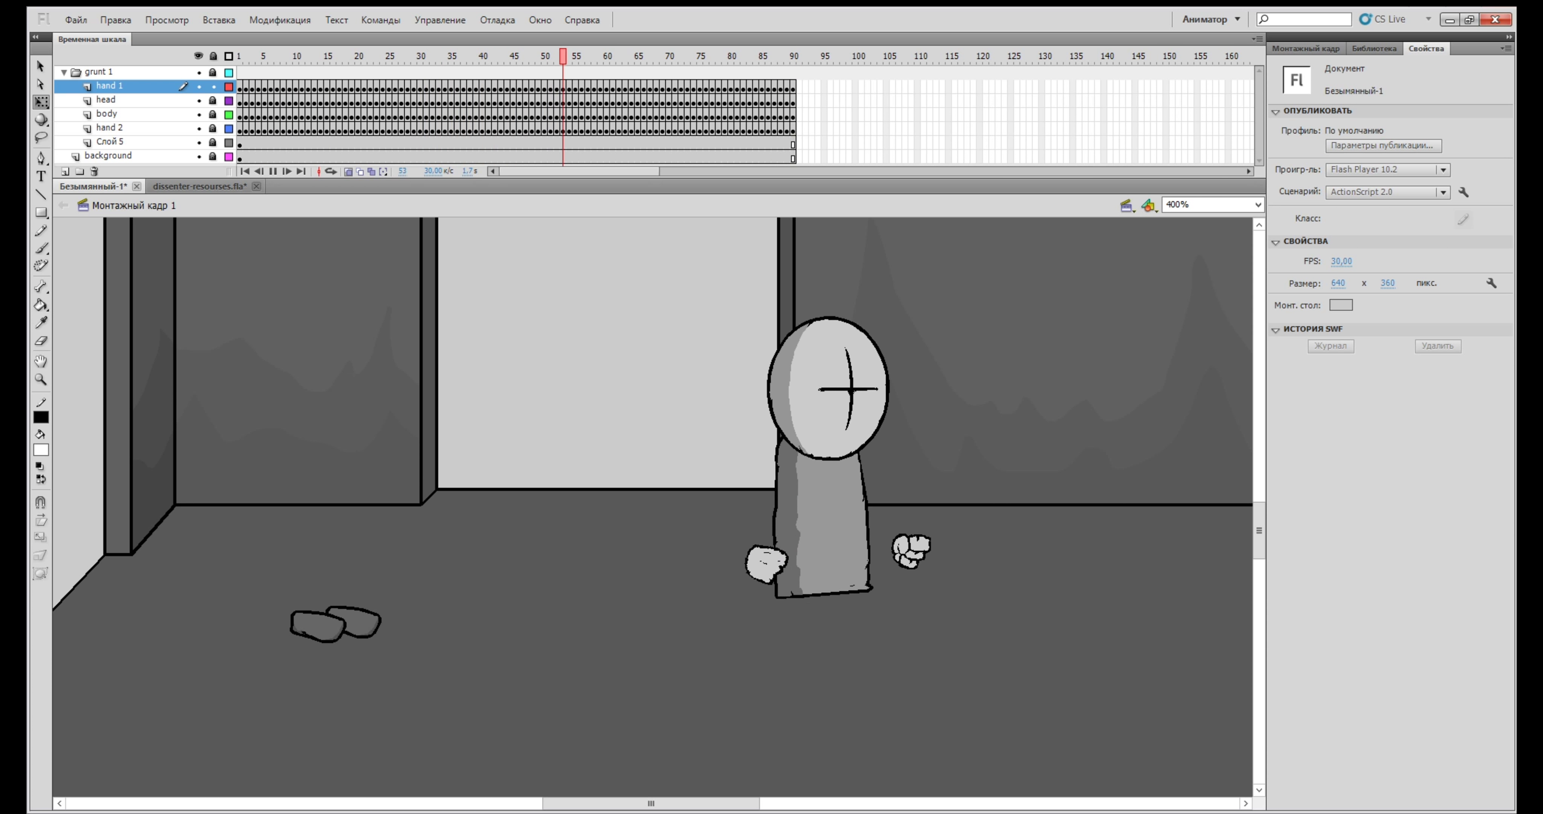
{"action": "key", "text": "Return"}
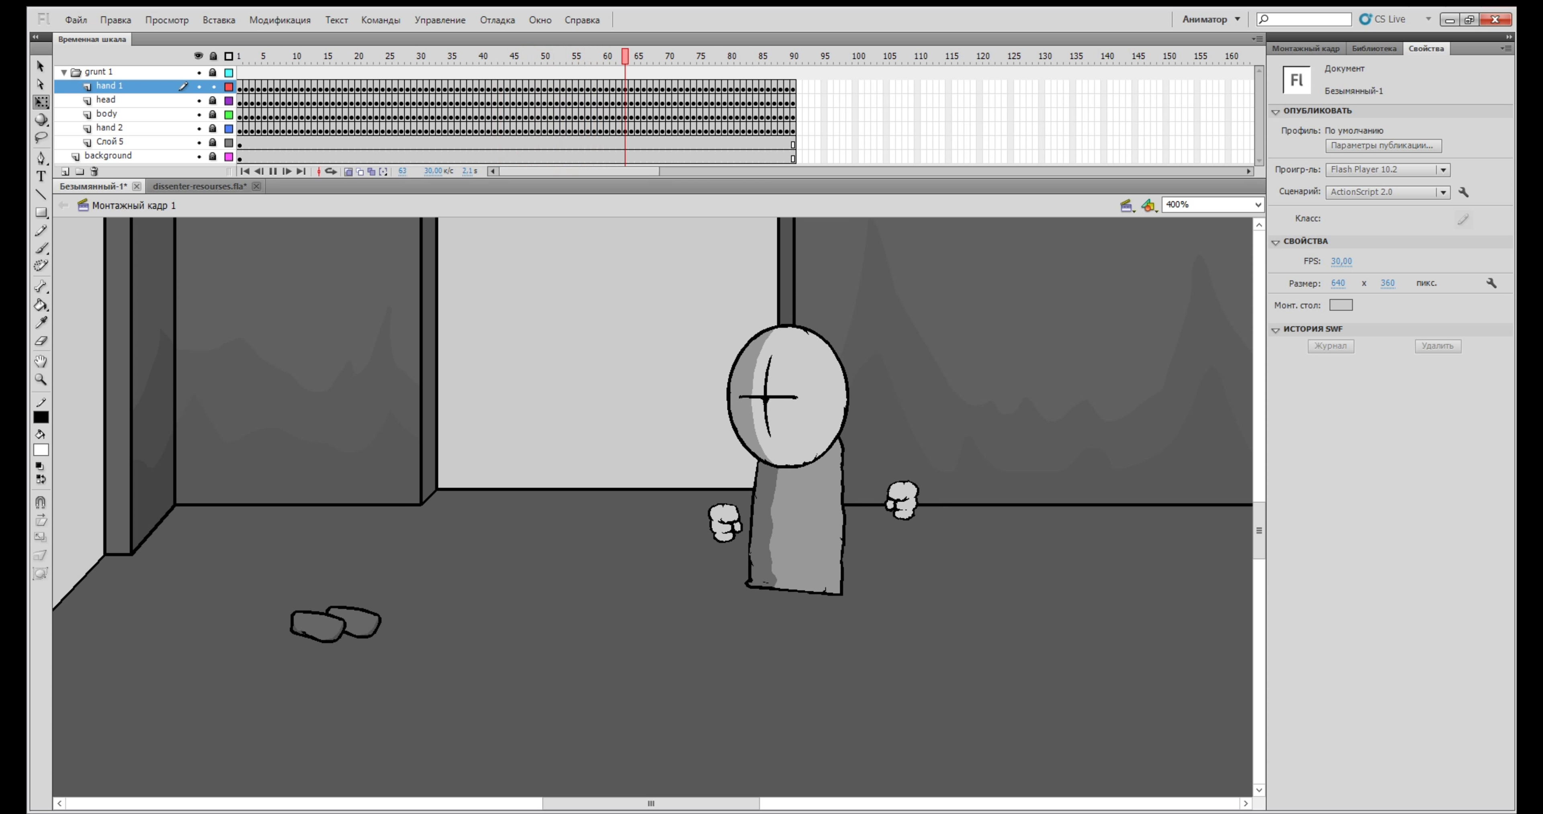
{"action": "key", "text": "Return"}
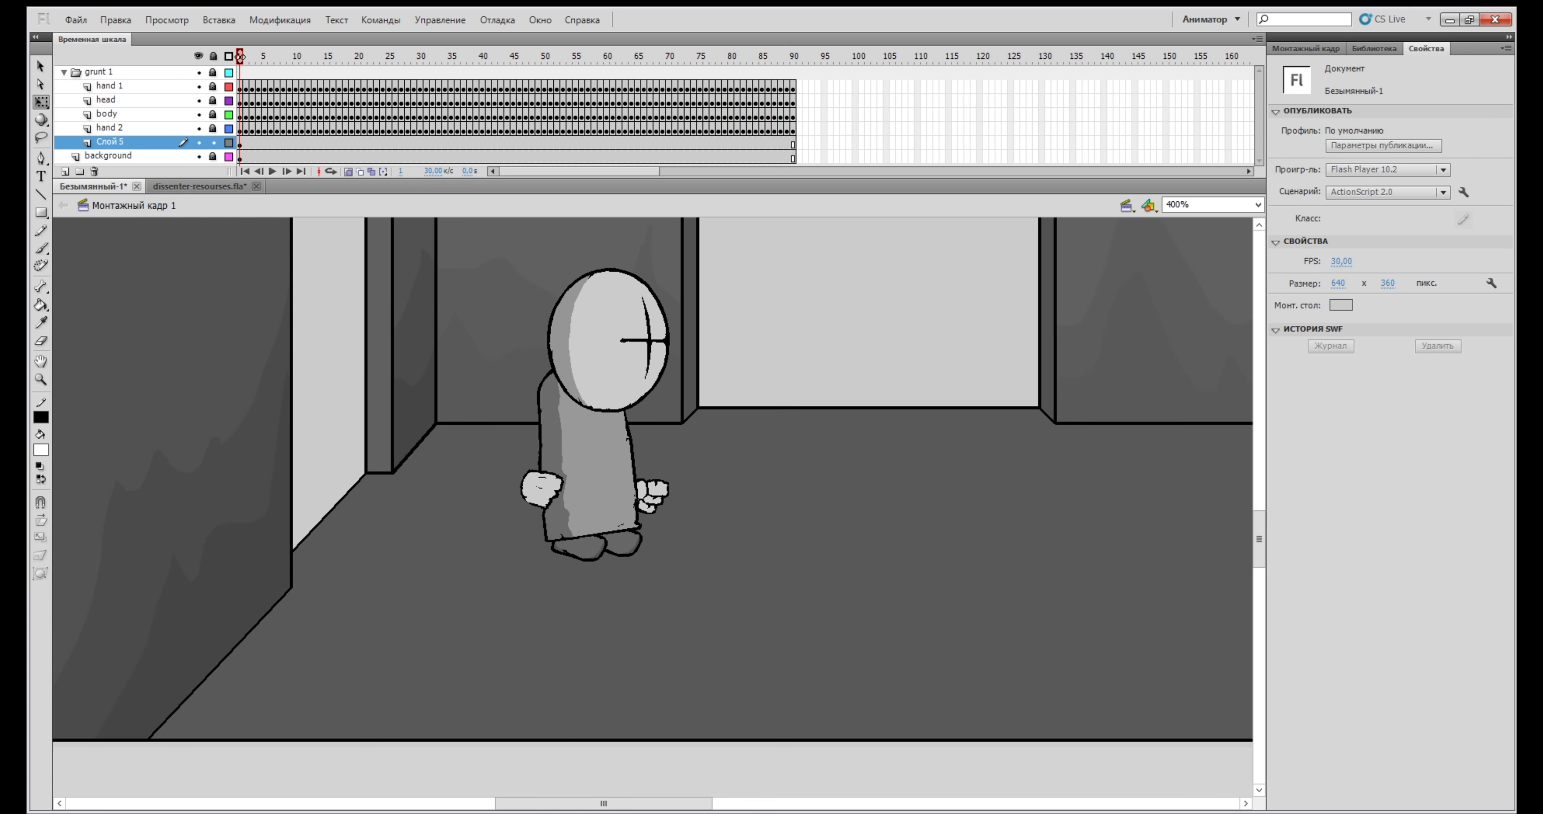
Keyframe the feet on the Слой 5 layer through frame 6, stepping the rear foot forward under the moving body
{"action": "key", "text": "ctrl+equal"}
{"action": "scroll", "coordinate": [653, 507], "scroll_direction": "up", "scroll_amount": 1}
{"action": "left_click", "coordinate": [601, 650]}
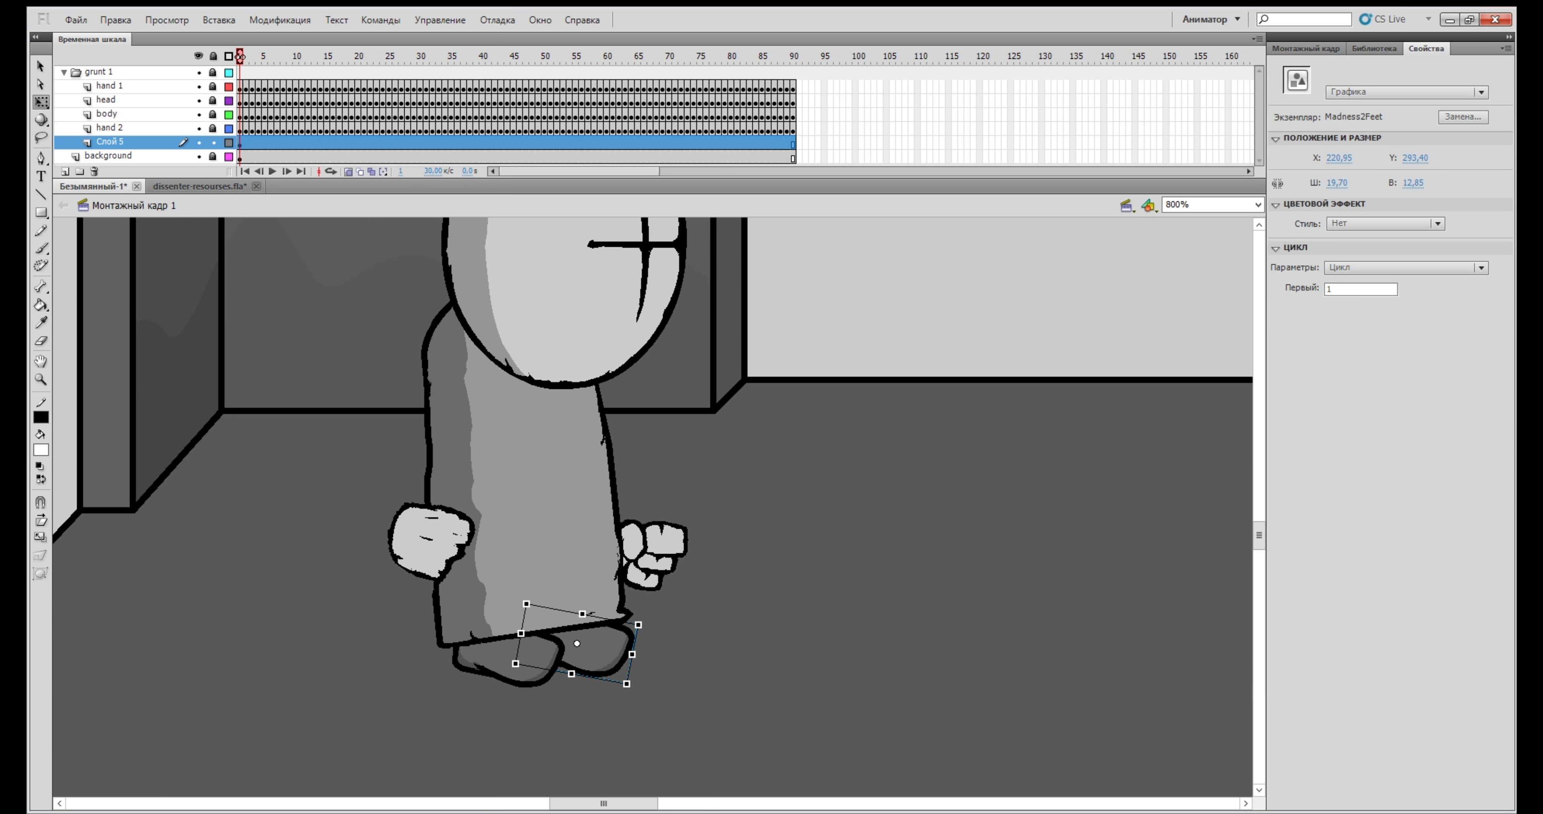
{"action": "left_click", "coordinate": [743, 652]}
{"action": "scroll", "coordinate": [743, 653], "scroll_direction": "down", "scroll_amount": 1}
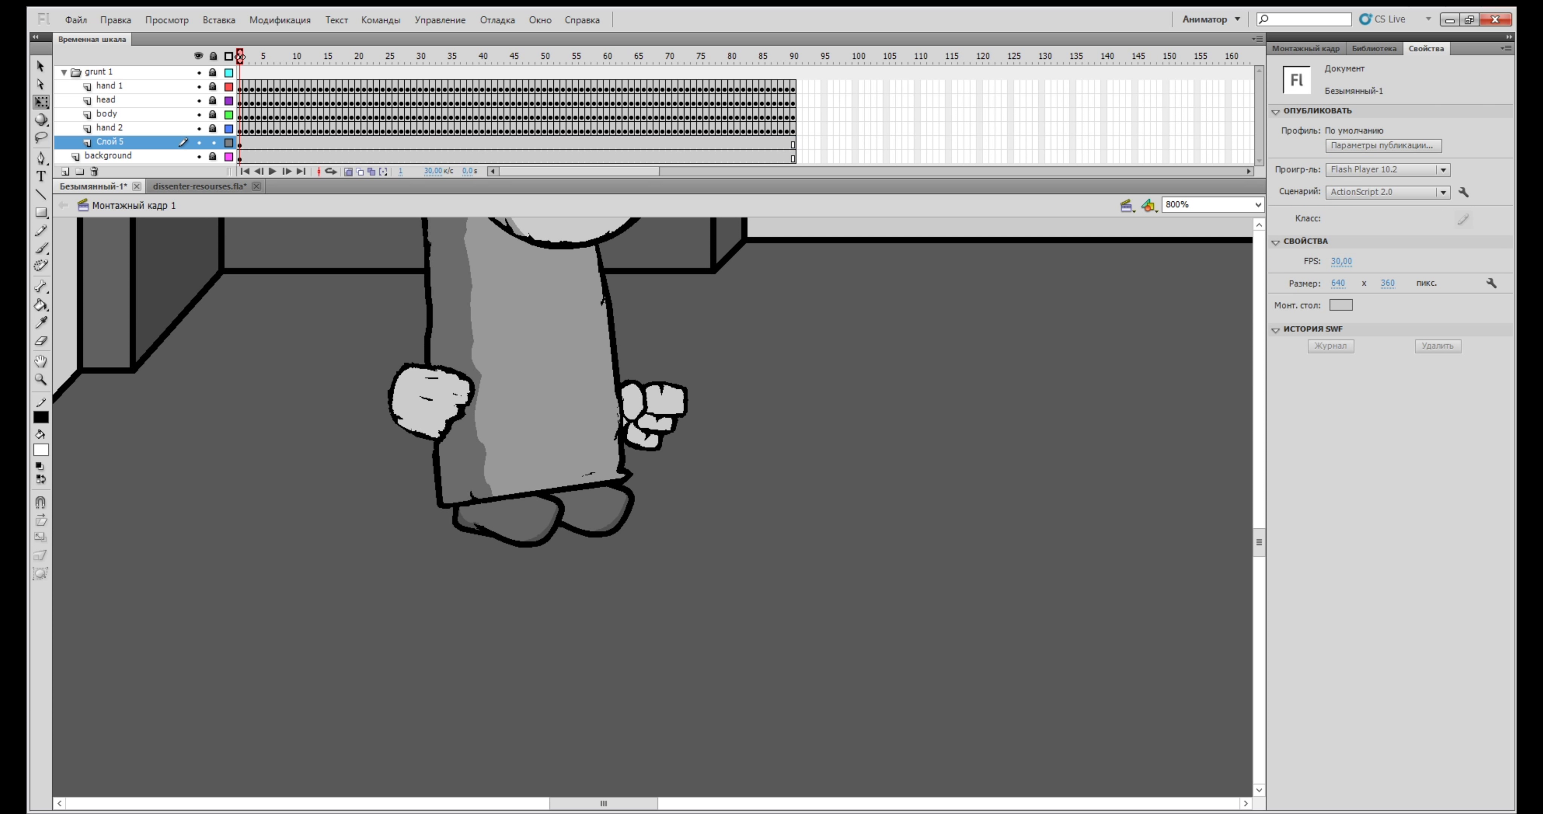
{"action": "key", "text": "ctrl+equal"}
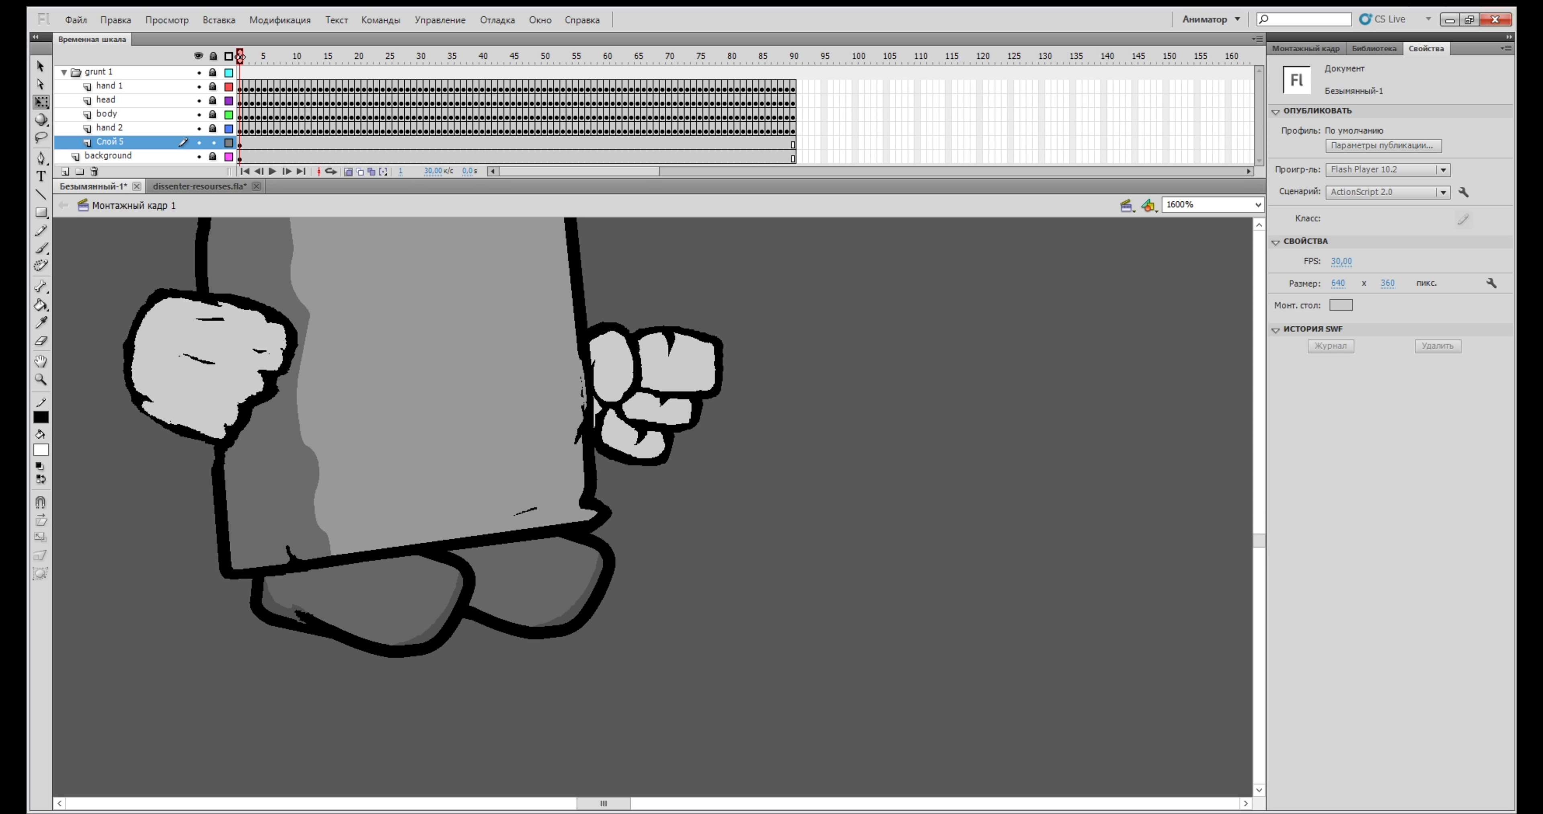
{"action": "key", "text": "F6"}
{"action": "left_click_drag", "start_coordinate": [371, 599], "coordinate": [549, 557]}
{"action": "key", "text": "."}
{"action": "key", "text": "F6"}
{"action": "key", "text": "F6"}
{"action": "key", "text": "period"}
{"action": "key", "text": "period"}
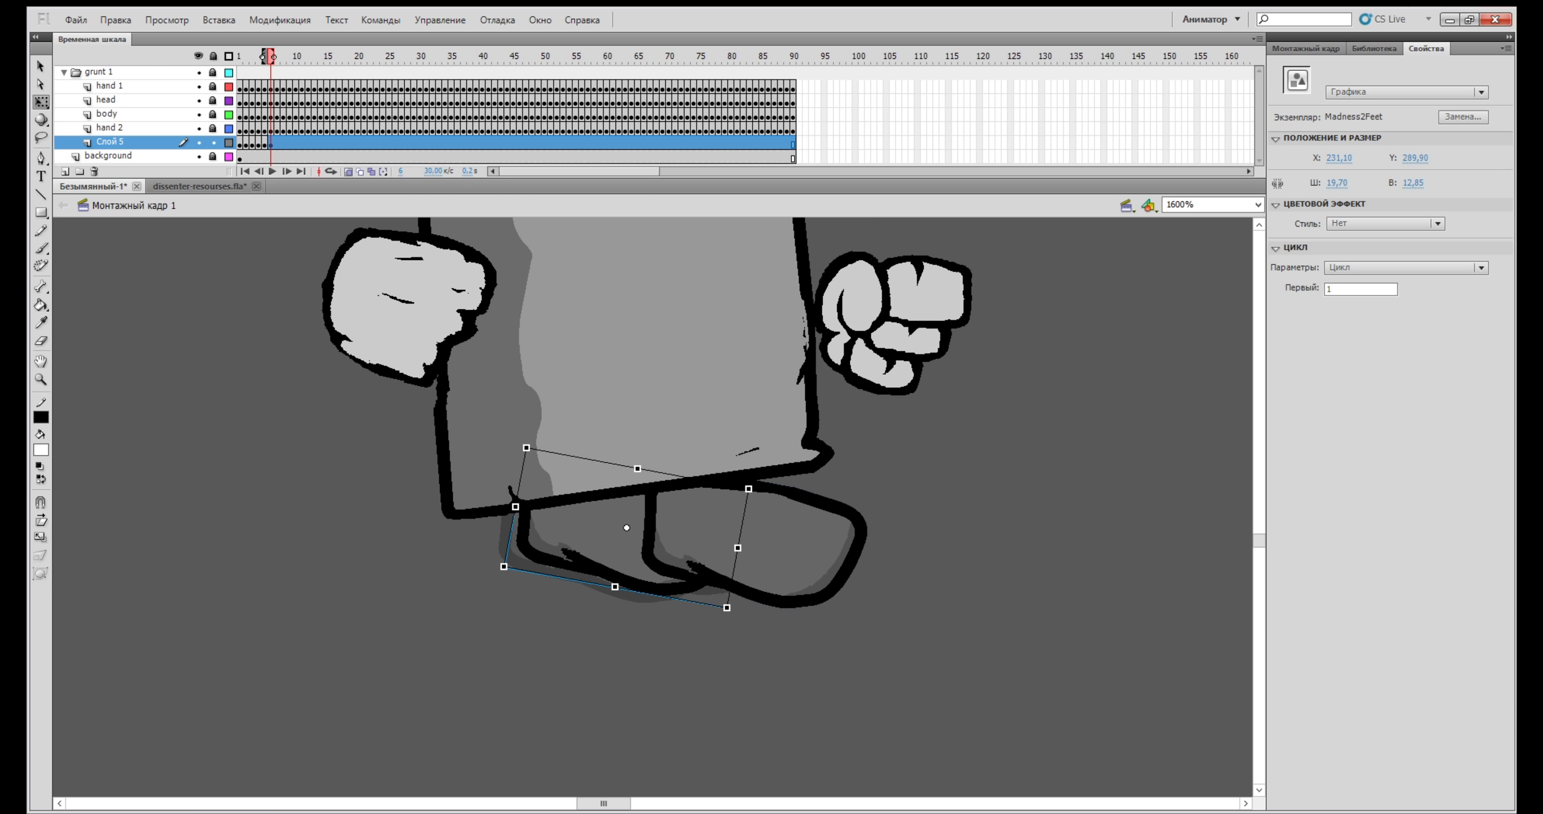
Keyframe the alternating feet on Слой 5 through frame 17 and play the steps back from frame 1
{"action": "key", "text": "period"}
{"action": "key", "text": "period"}
{"action": "key", "text": "period"}
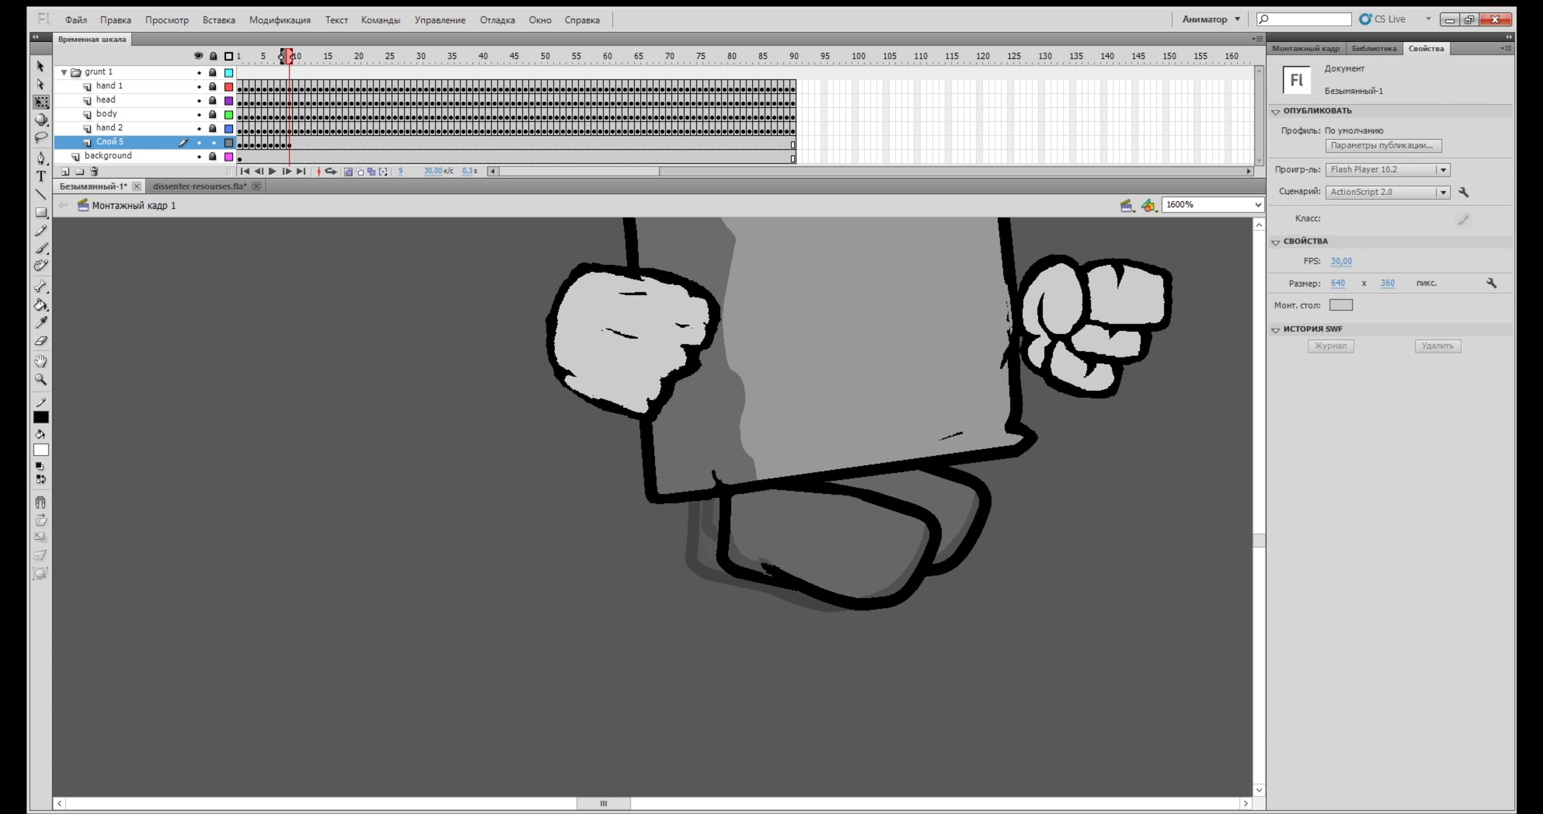
{"action": "key", "text": "period"}
{"action": "key", "text": "period"}
{"action": "key", "text": "period"}
{"action": "key", "text": "period"}
{"action": "key", "text": "period"}
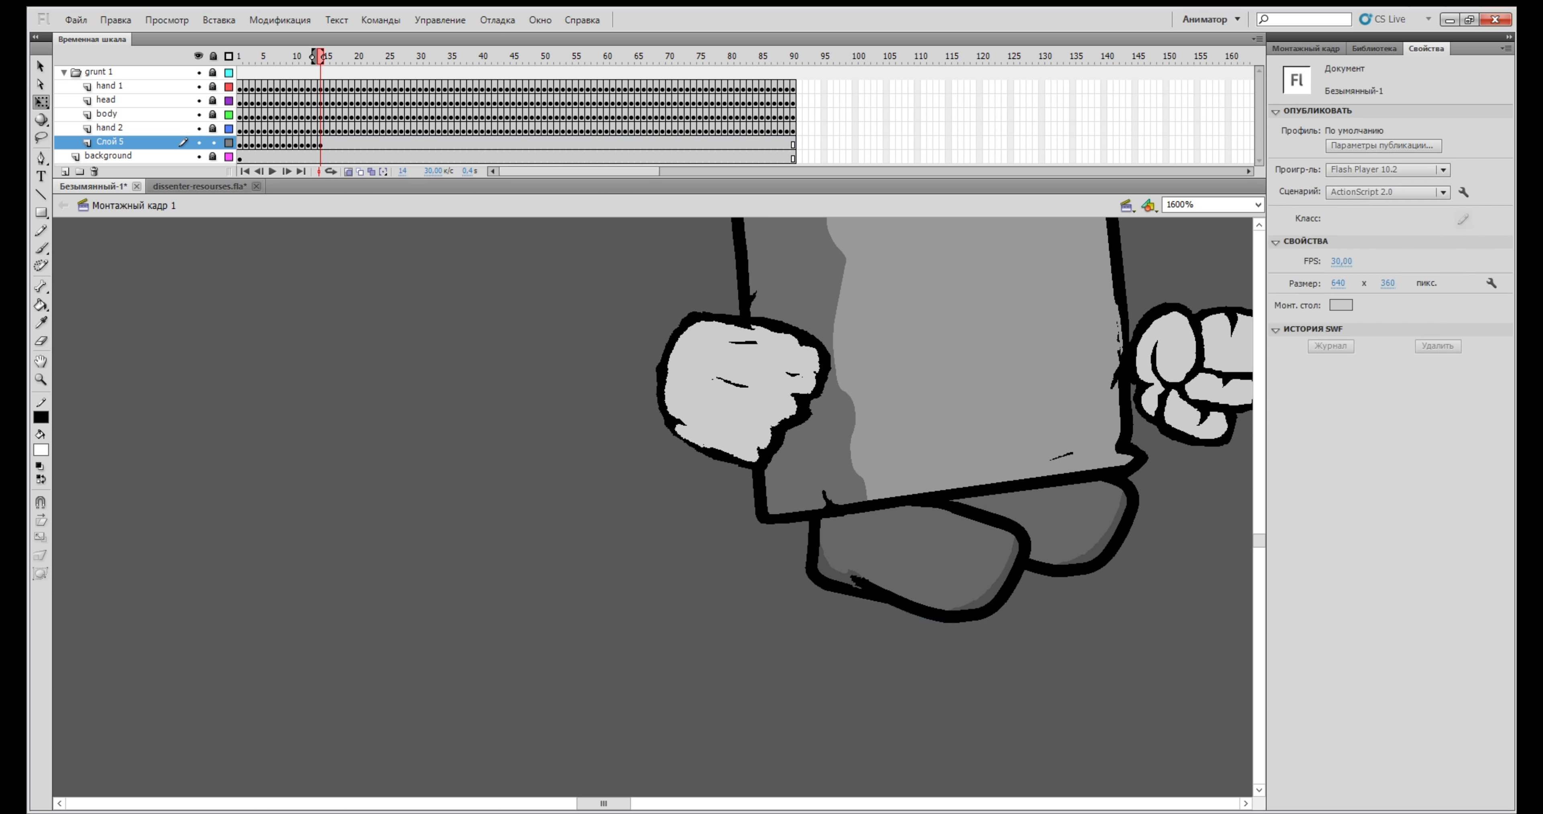
{"action": "key", "text": "F6"}
{"action": "key", "text": "F6"}
{"action": "key", "text": "F6"}
{"action": "left_click", "coordinate": [240, 101]}
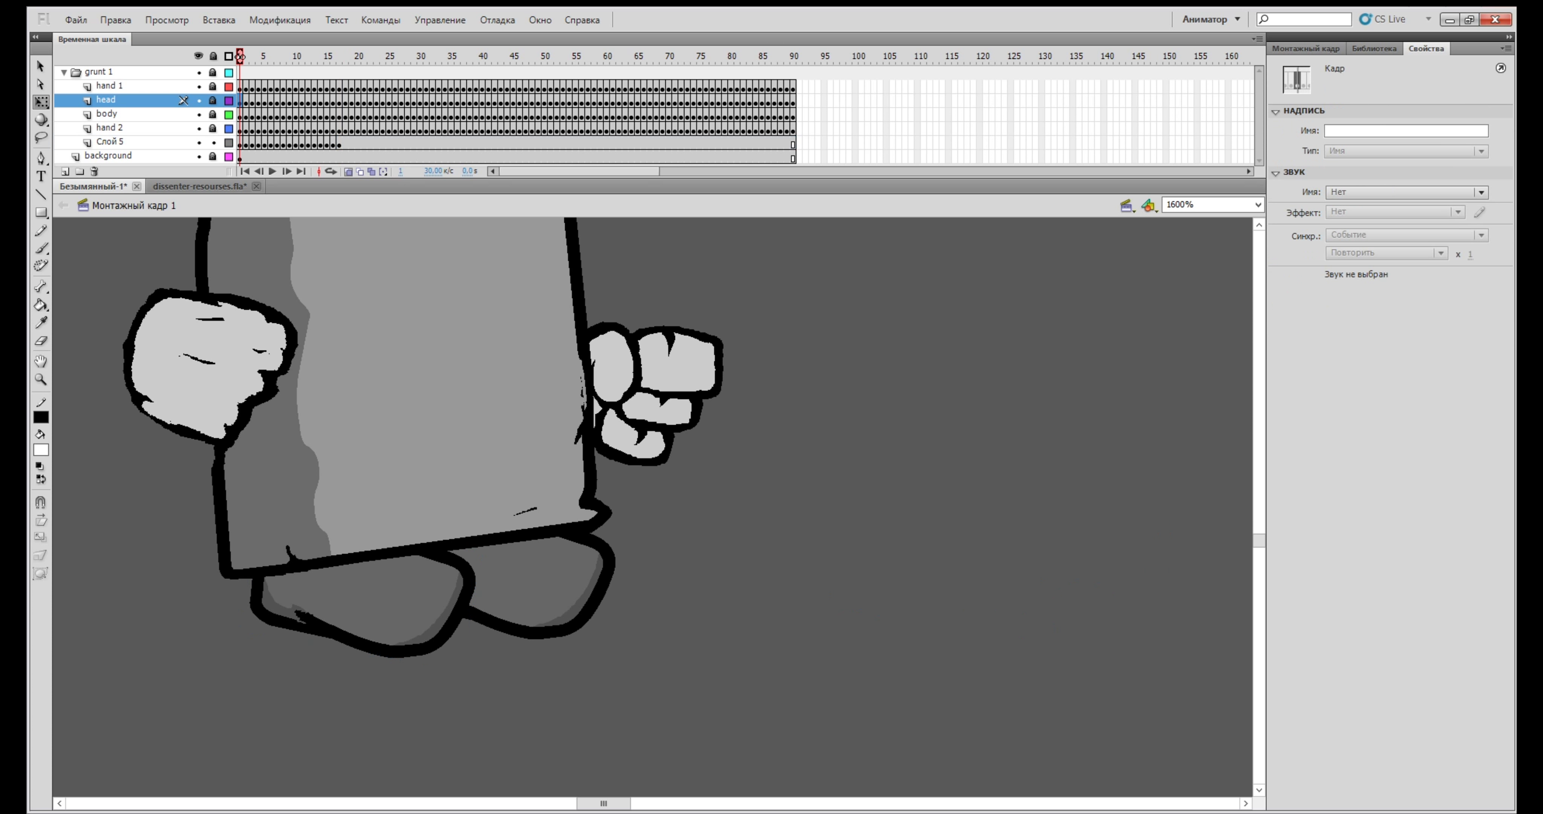
{"action": "key", "text": "Return"}
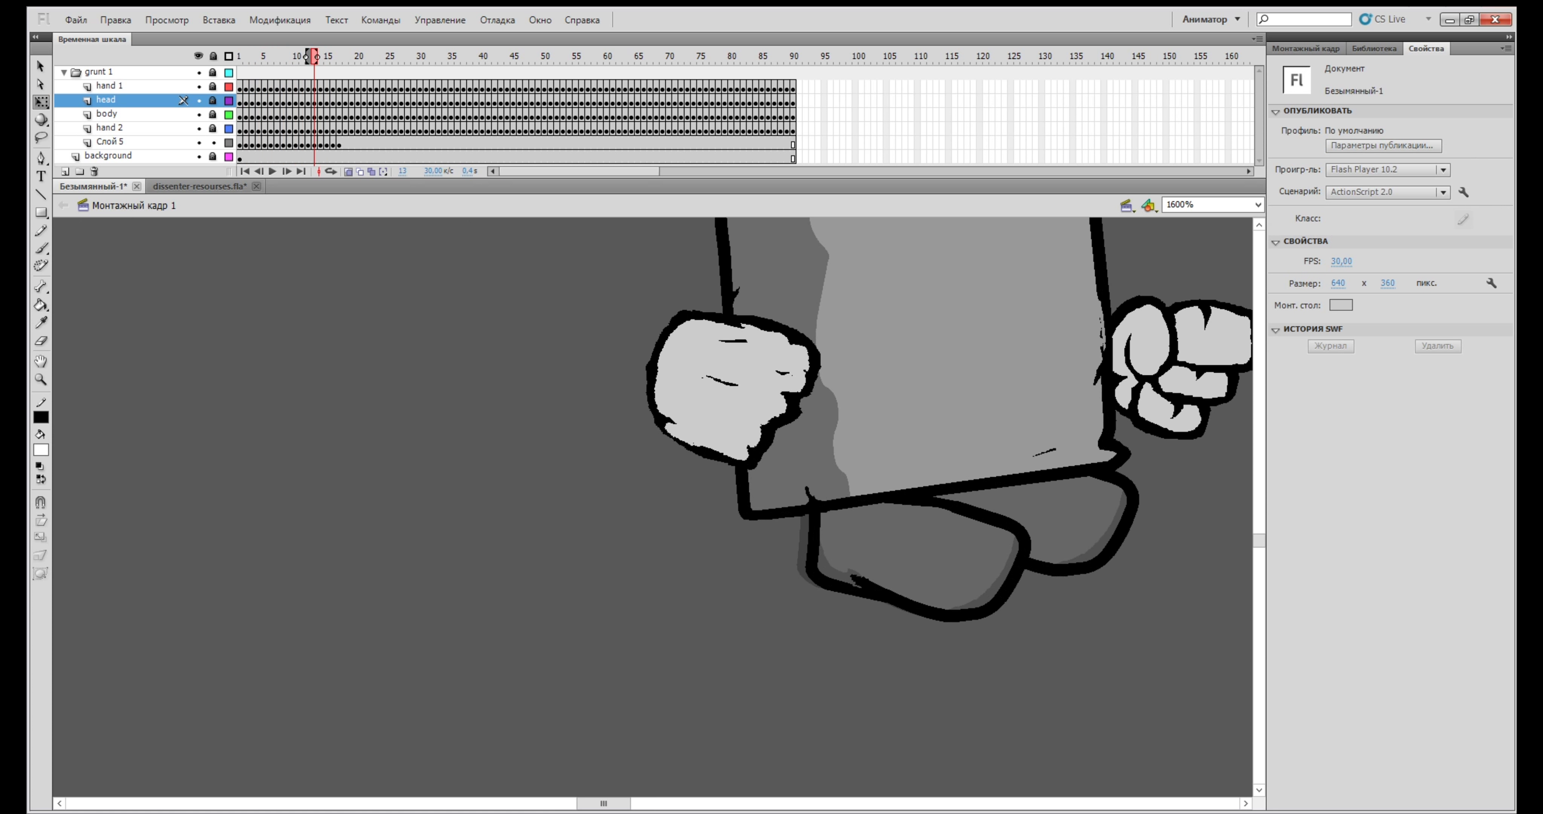
Keyframe the alternating feet on Слой 5 from frame 17 through frame 24, stepping each foot forward under the body
{"action": "left_click", "coordinate": [340, 145]}
{"action": "left_click_drag", "start_coordinate": [603, 804], "coordinate": [631, 805]}
{"action": "scroll", "coordinate": [653, 506], "scroll_direction": "up", "scroll_amount": 2}
{"action": "left_click", "coordinate": [779, 587]}
{"action": "scroll", "coordinate": [653, 506], "scroll_direction": "down", "scroll_amount": 1}
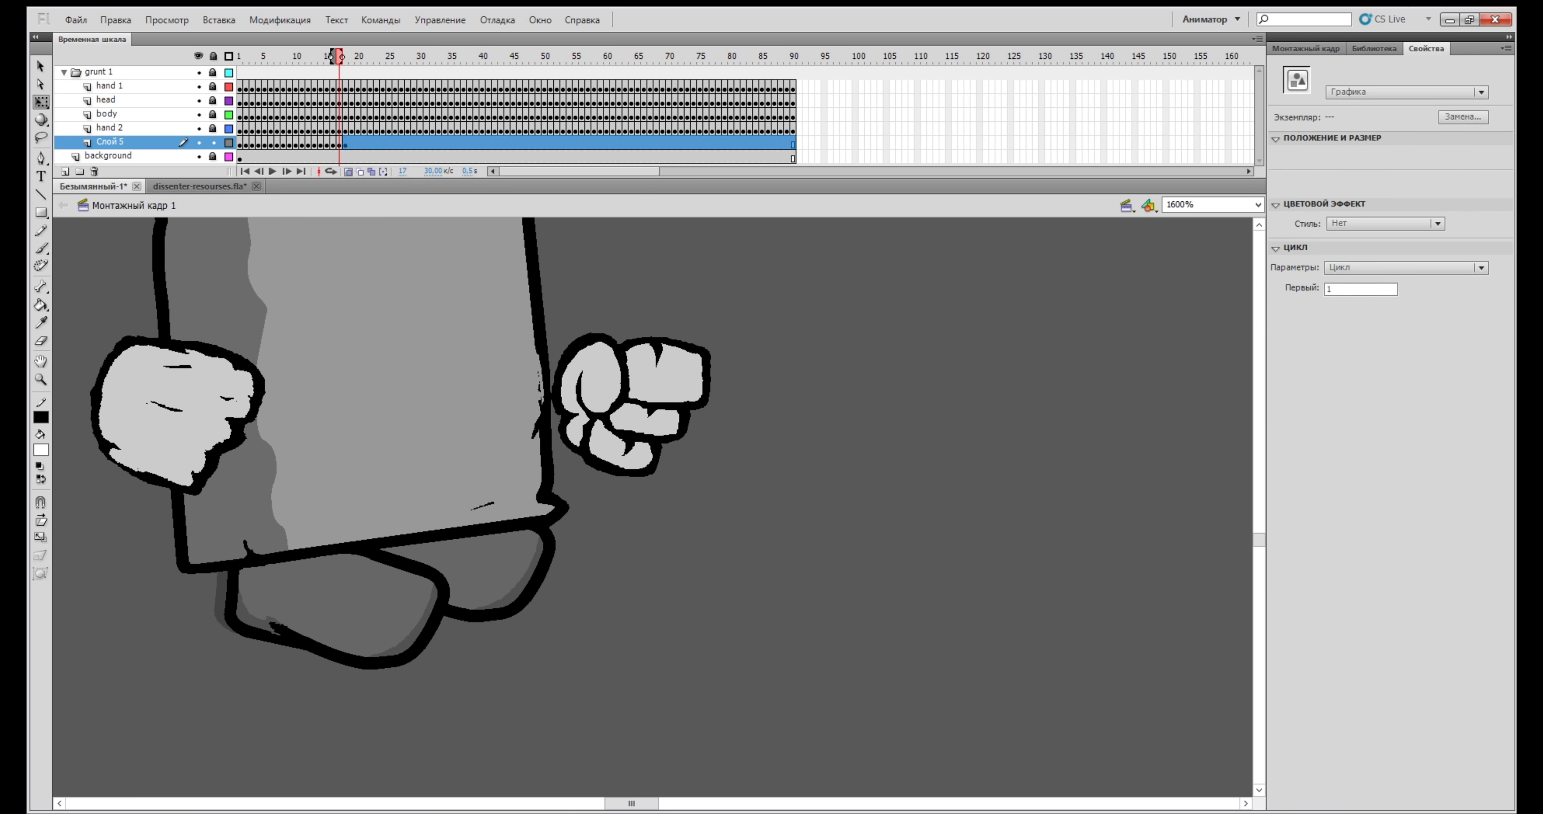
{"action": "left_click_drag", "start_coordinate": [334, 600], "coordinate": [359, 592]}
{"action": "key", "text": "F6"}
{"action": "key", "text": "F6"}
{"action": "left_click_drag", "start_coordinate": [444, 567], "coordinate": [655, 520]}
{"action": "key", "text": "F6"}
{"action": "key", "text": "F6"}
{"action": "left_click_drag", "start_coordinate": [515, 528], "coordinate": [537, 518]}
{"action": "key", "text": "F6"}
{"action": "key", "text": "F6"}
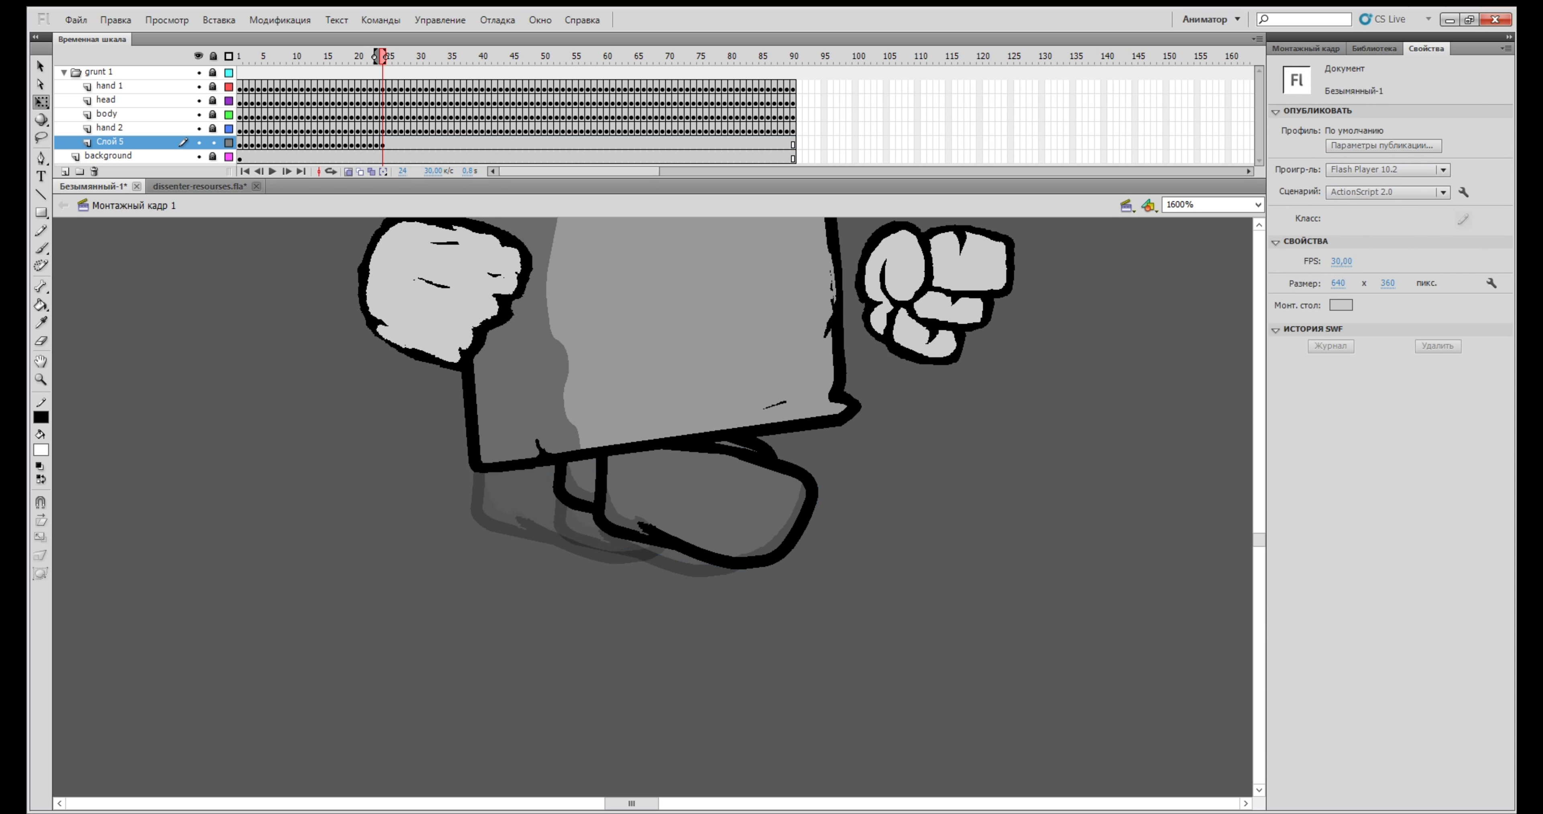
Keyframe the feet on Слой 5 from frame 25 through frame 30, bringing the rear foot forward with the body
{"action": "key", "text": "F6"}
{"action": "key", "text": "F6"}
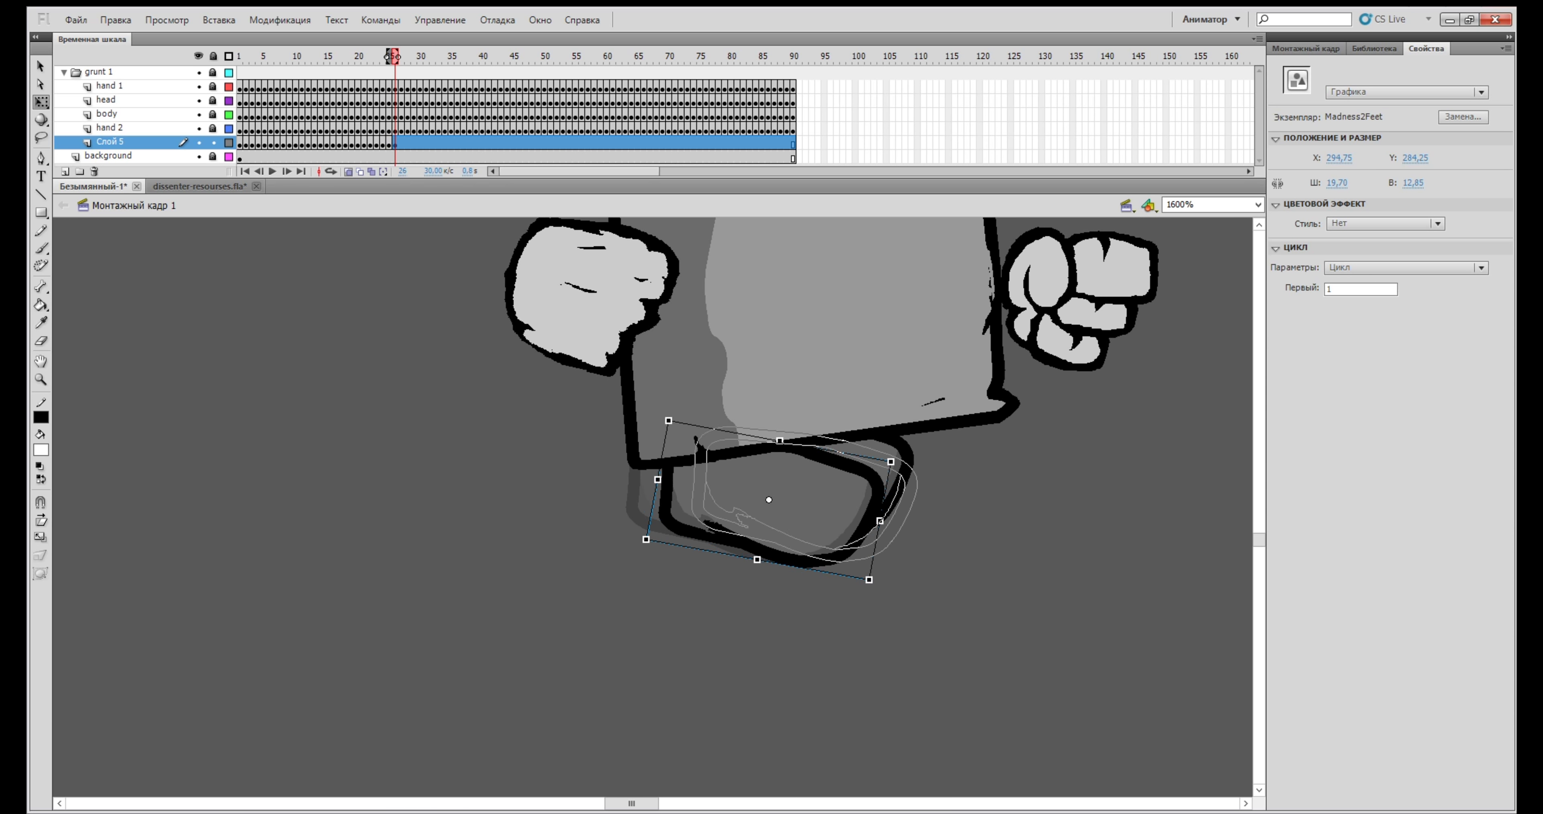
{"action": "key", "text": "F6"}
{"action": "left_click_drag", "start_coordinate": [809, 509], "coordinate": [844, 513]}
{"action": "left_click_drag", "start_coordinate": [958, 473], "coordinate": [1056, 475]}
{"action": "left_click", "coordinate": [793, 145]}
{"action": "left_click", "coordinate": [401, 145]}
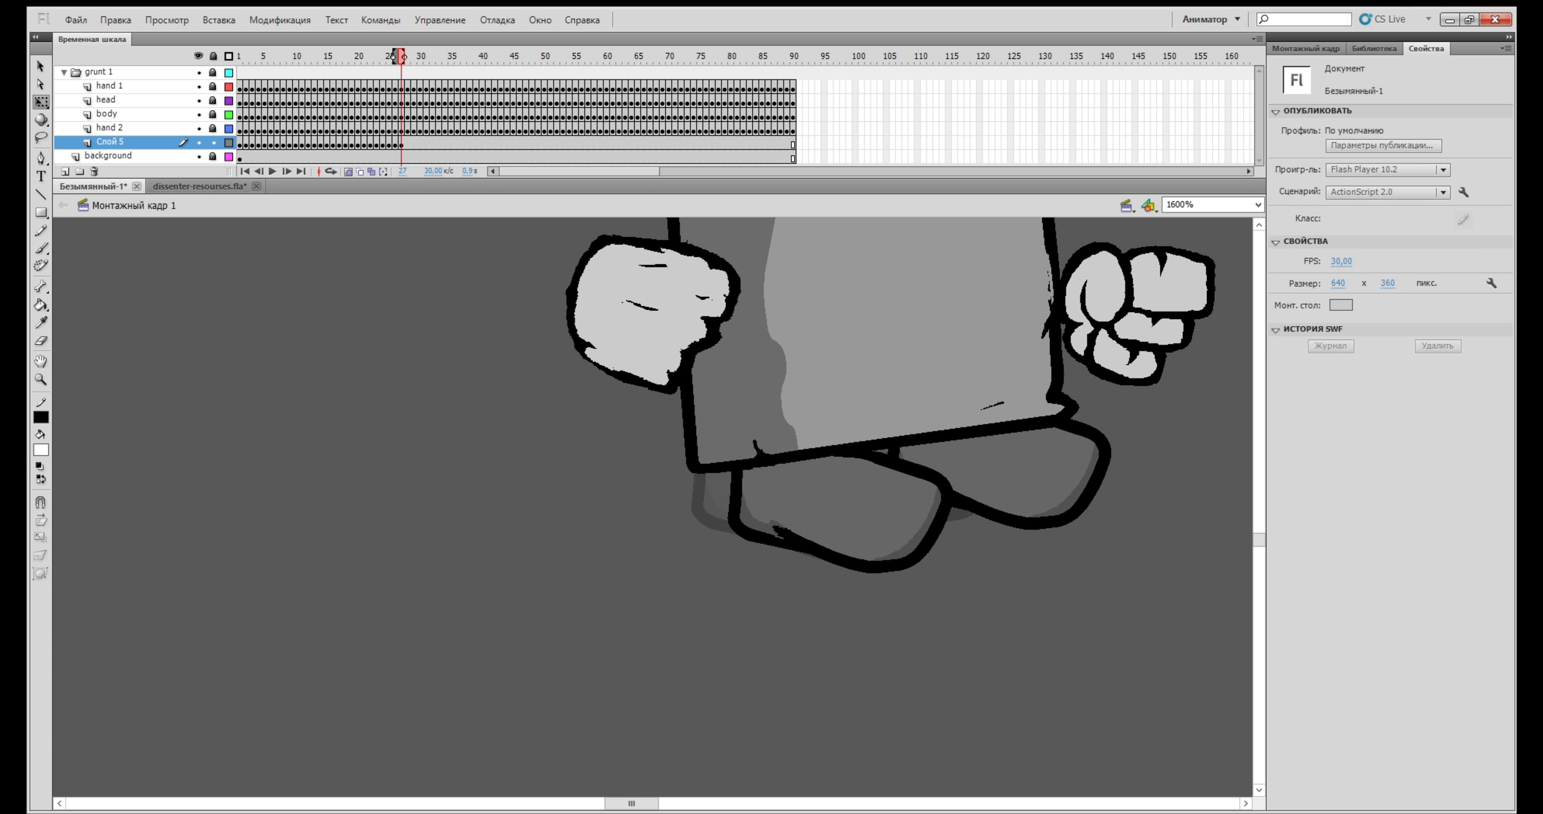
{"action": "left_click_drag", "start_coordinate": [899, 539], "coordinate": [387, 617]}
{"action": "key", "text": "F6"}
{"action": "left_click_drag", "start_coordinate": [329, 593], "coordinate": [364, 604]}
{"action": "key", "text": "F6"}
{"action": "key", "text": "F6"}
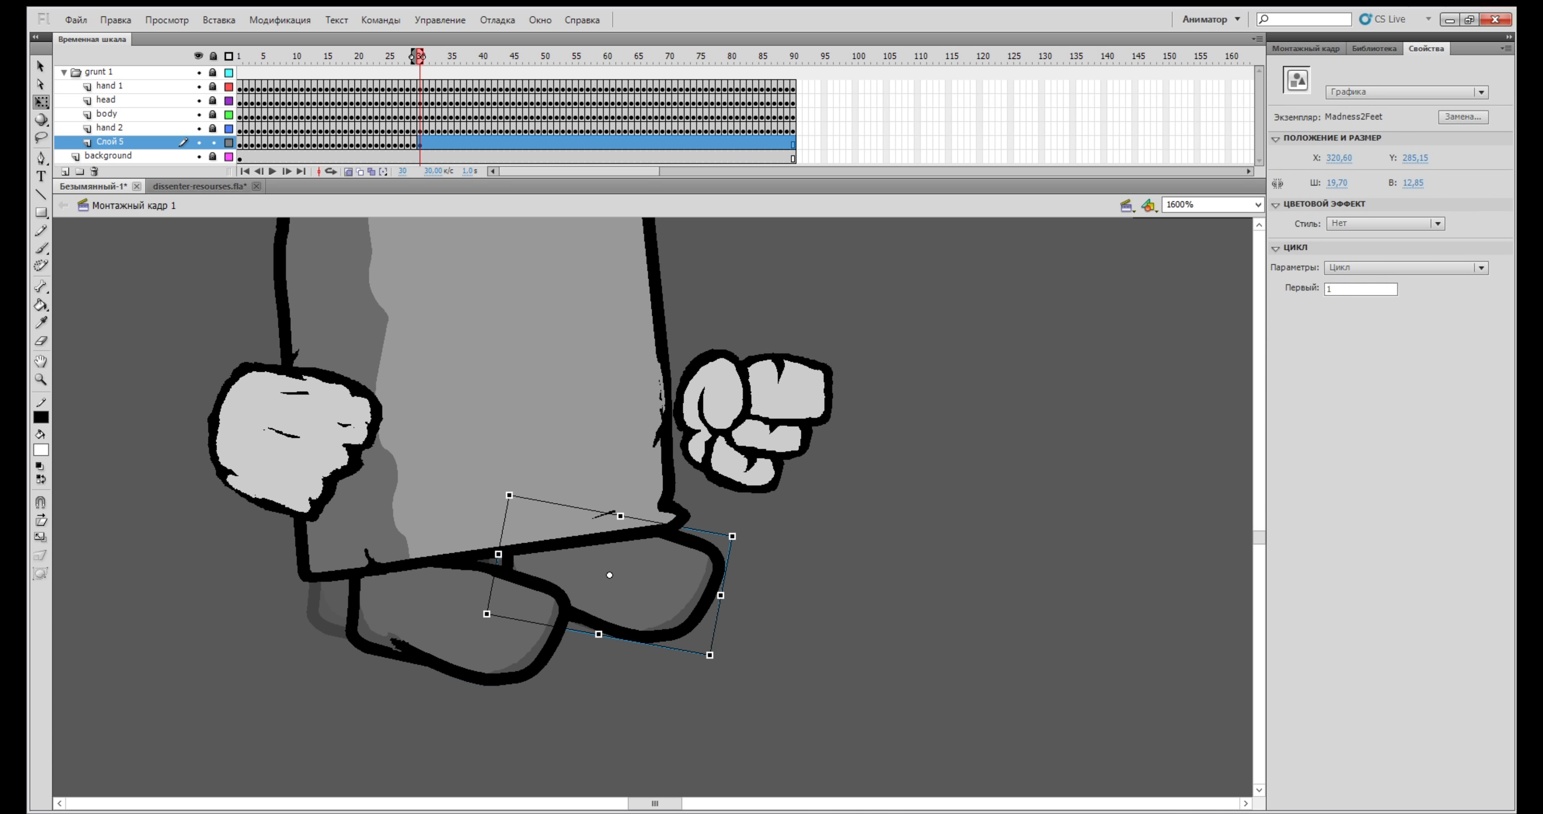
Keyframe the alternating feet on Слой 5 through frame 41, keeping them under the walking body
{"action": "key", "text": "F6"}
{"action": "key", "text": "F6"}
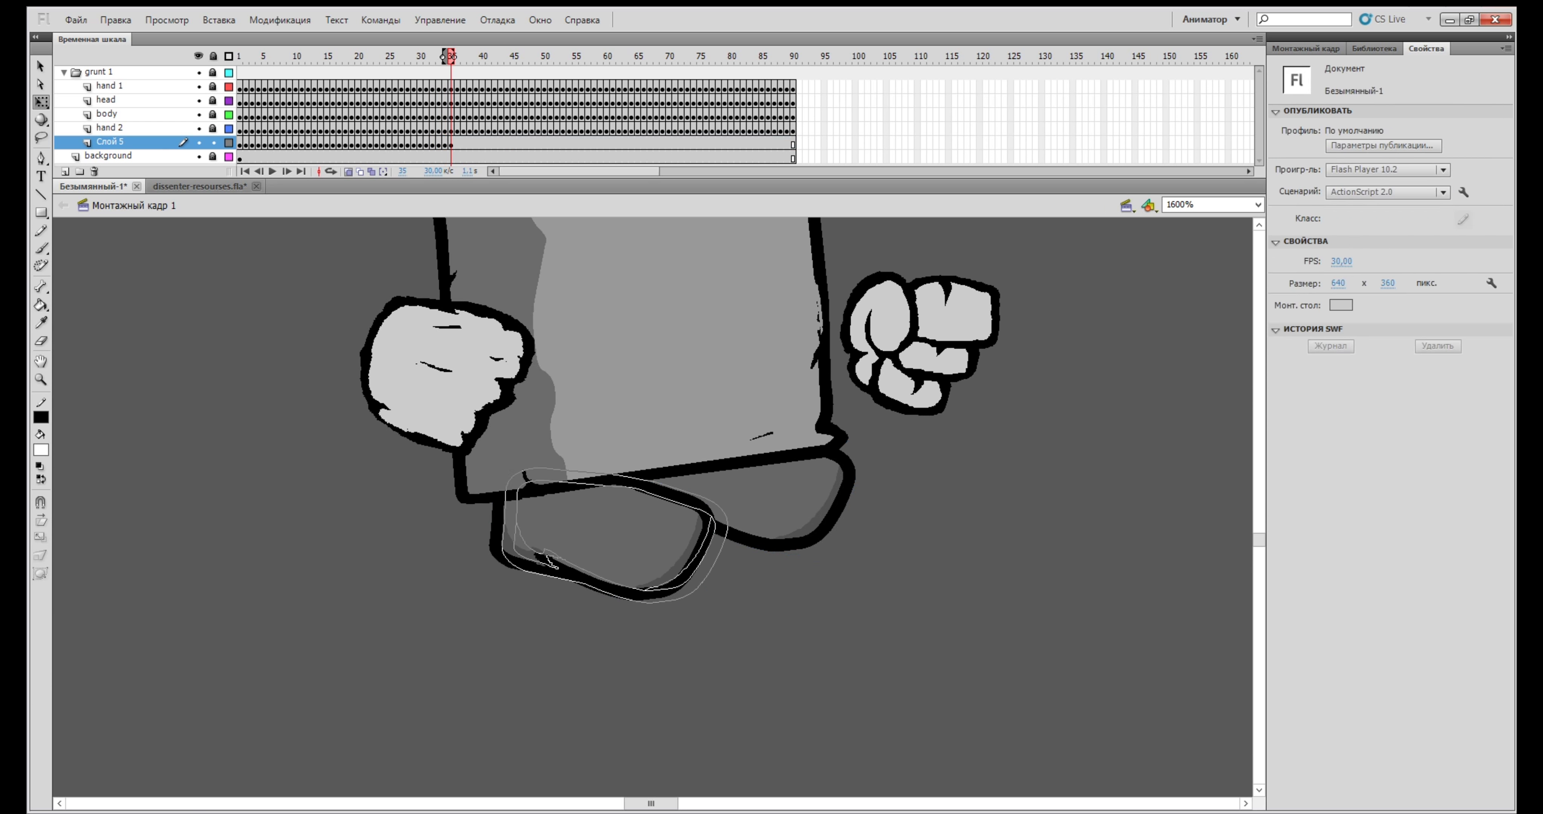
{"action": "key", "text": "F6"}
{"action": "key", "text": "F6"}
{"action": "key", "text": "F6"}
{"action": "key", "text": "F6"}
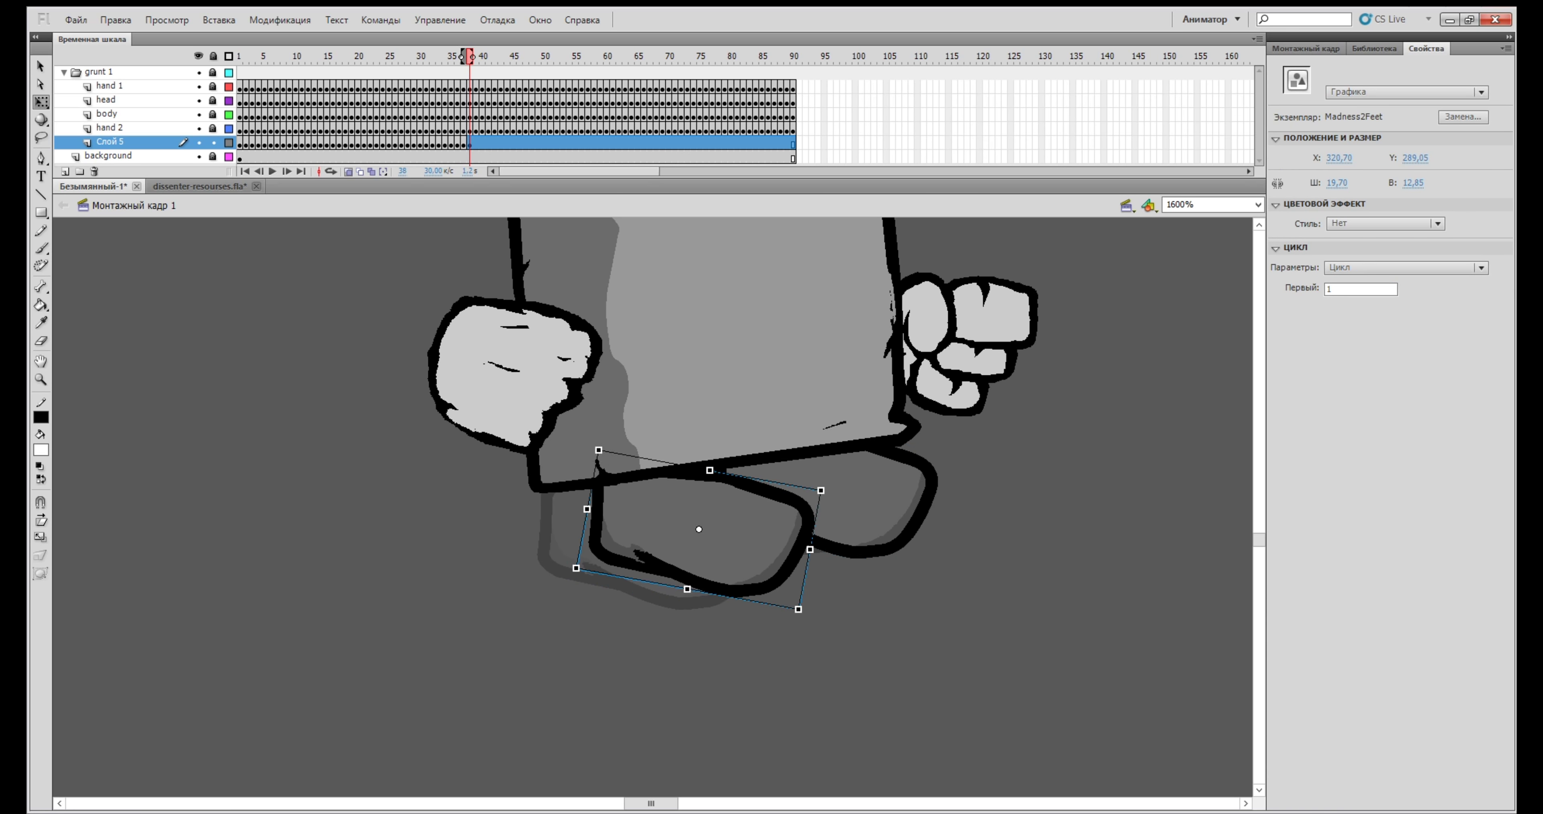
{"action": "key", "text": "F6"}
{"action": "key", "text": "F6"}
{"action": "key", "text": "F6"}
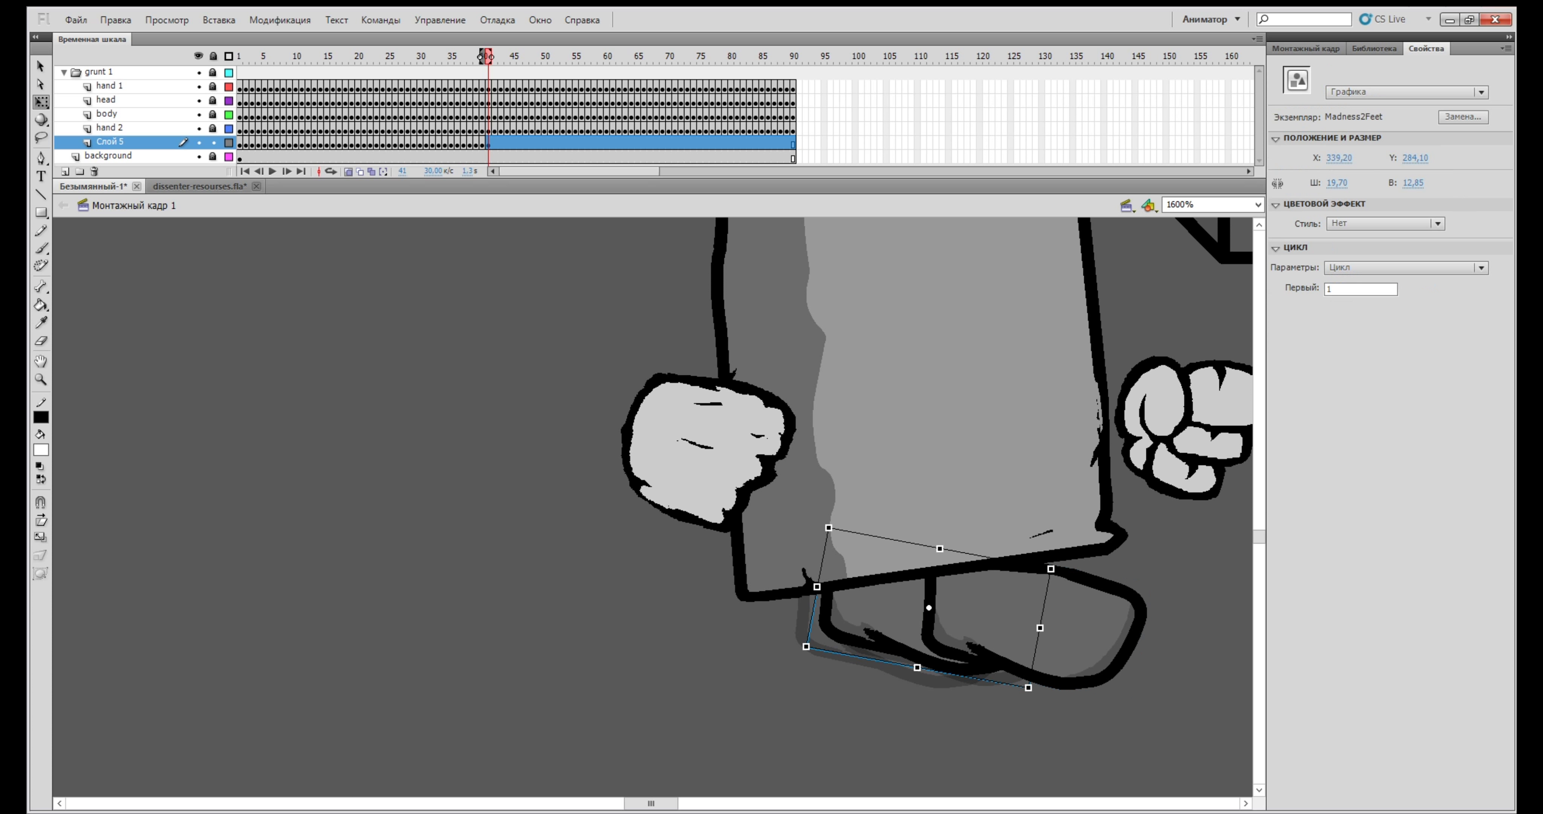
Keyframe the feet on Слой 5 from frame 42 through frame 52 to finish the forward steps
{"action": "key", "text": "F6"}
{"action": "key", "text": "F6"}
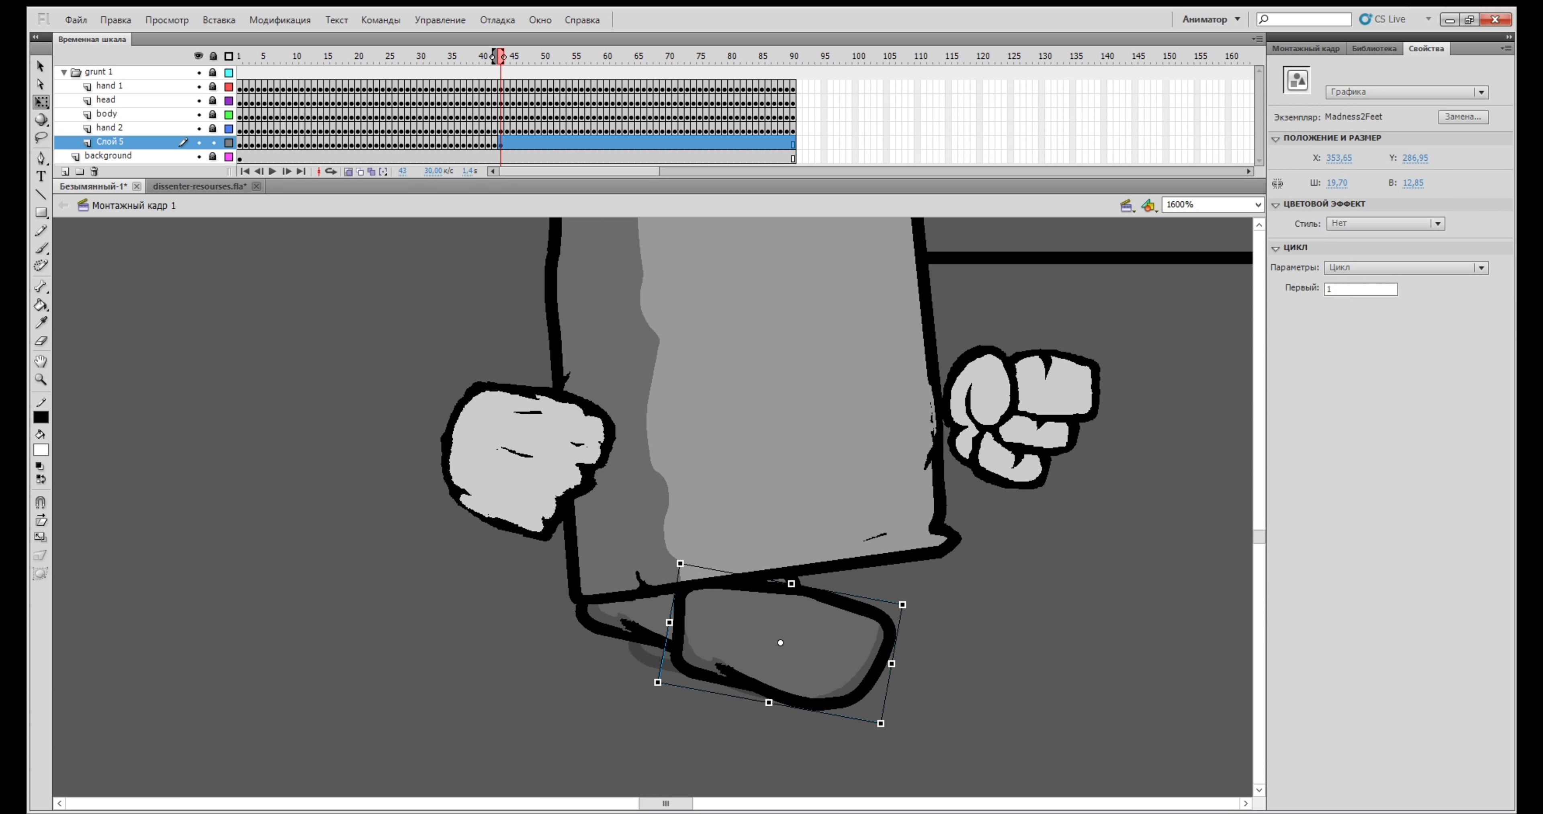
{"action": "key", "text": "F6"}
{"action": "key", "text": "F6"}
{"action": "key", "text": "F6"}
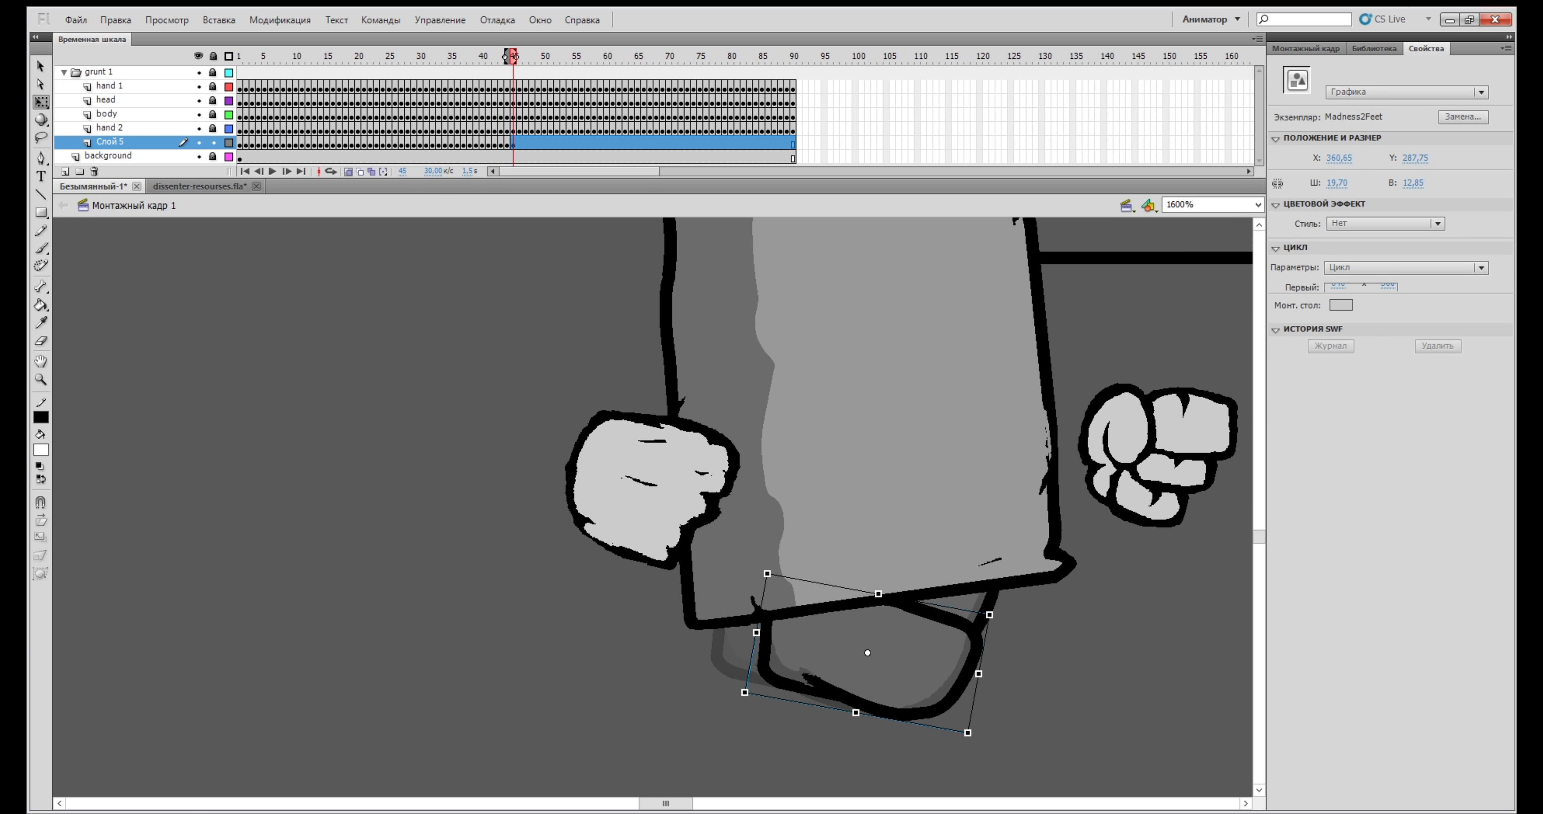
{"action": "key", "text": "F6"}
{"action": "key", "text": "F6"}
{"action": "key", "text": "F6"}
{"action": "key", "text": "F6"}
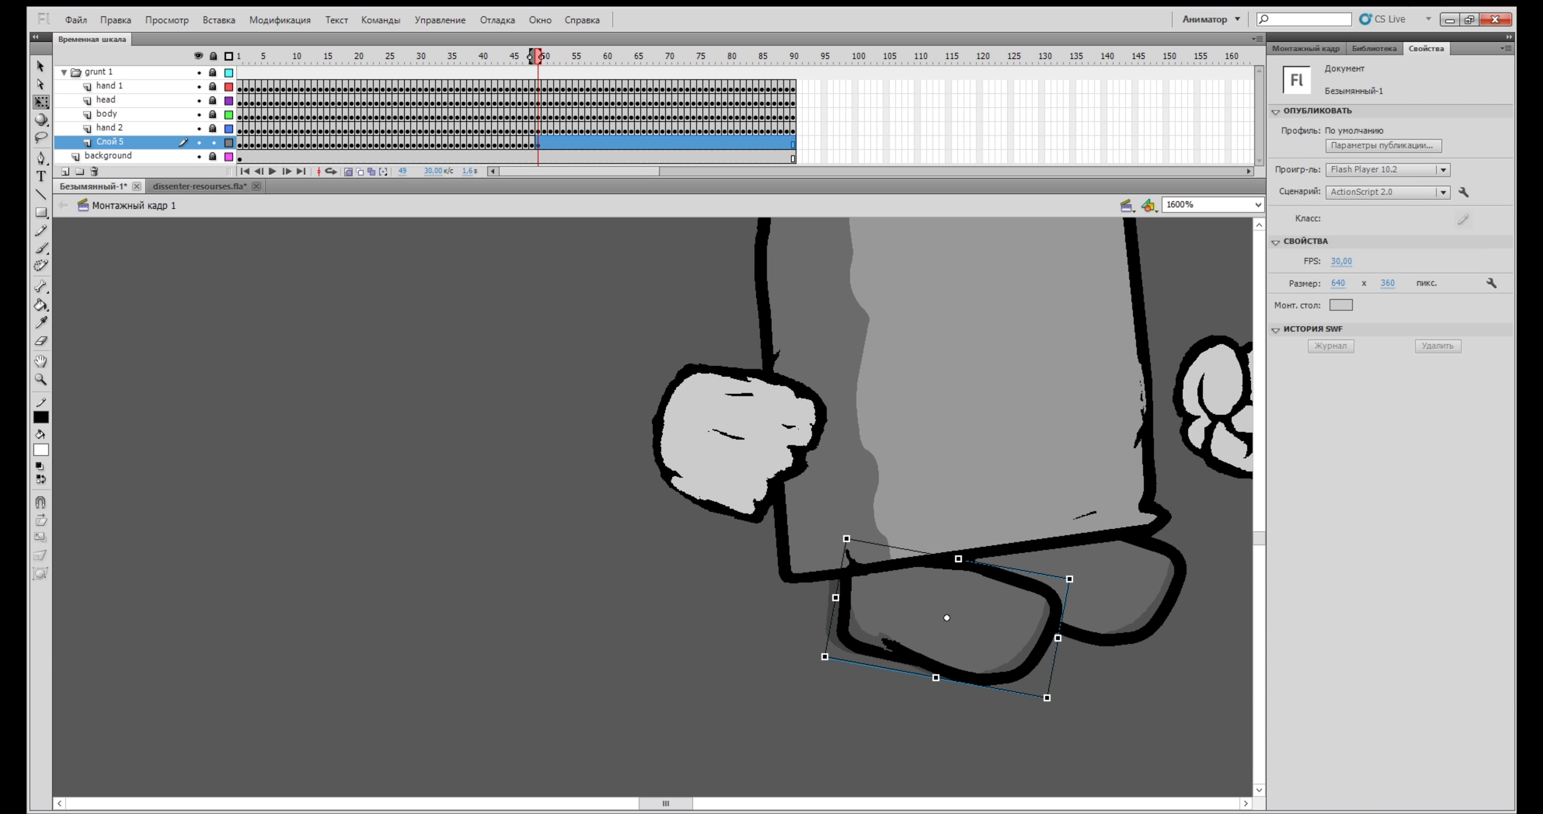
{"action": "left_click", "coordinate": [1019, 742]}
{"action": "scroll", "coordinate": [654, 507], "scroll_direction": "right", "scroll_amount": 5}
{"action": "key", "text": "F6"}
{"action": "left_click_drag", "start_coordinate": [582, 617], "coordinate": [595, 612]}
Step back through the frames and play the animation to check the feet against the body
{"action": "key", "text": "comma"}
{"action": "key", "text": "comma"}
{"action": "key", "text": "comma"}
{"action": "key", "text": "comma"}
{"action": "key", "text": "comma"}
{"action": "key", "text": "comma"}
{"action": "key", "text": "comma"}
{"action": "key", "text": "comma"}
{"action": "key", "text": "comma"}
{"action": "key", "text": "comma"}
{"action": "key", "text": "comma"}
{"action": "key", "text": "comma"}
{"action": "key", "text": "comma"}
{"action": "key", "text": "comma"}
{"action": "key", "text": "comma"}
{"action": "key", "text": "comma"}
{"action": "key", "text": "comma"}
{"action": "key", "text": "comma"}
{"action": "key", "text": "comma"}
{"action": "key", "text": "comma"}
{"action": "key", "text": "ctrl+minus"}
{"action": "key", "text": "Return"}
{"action": "key", "text": "Return"}
{"action": "left_click", "coordinate": [296, 101]}
{"action": "key", "text": "Return"}
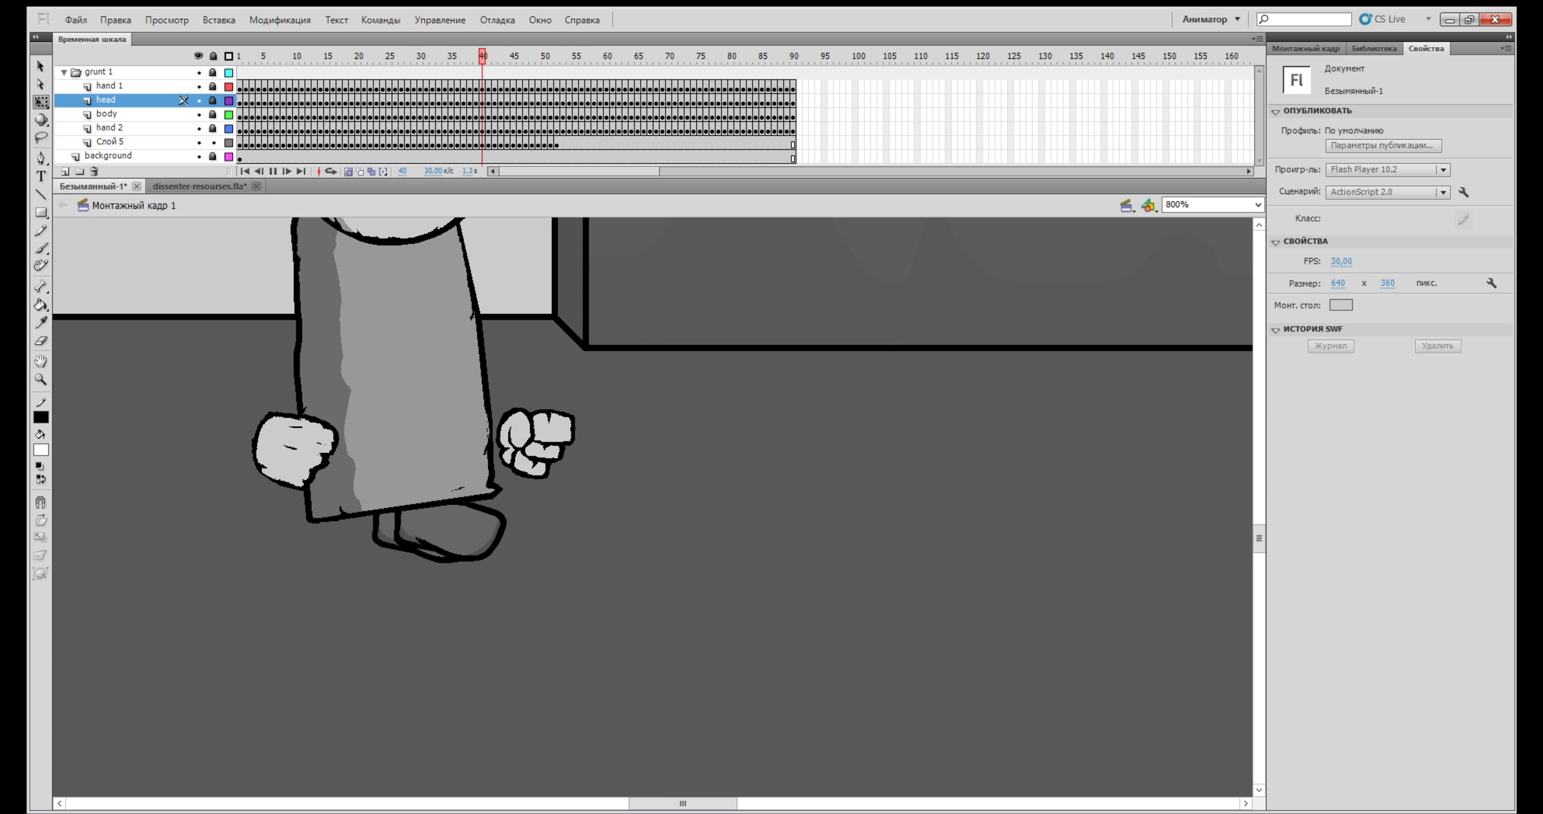
Extend the feet's keyframes on Слой 5 to frame 53
{"action": "left_click", "coordinate": [550, 144]}
{"action": "scroll", "coordinate": [653, 507], "scroll_direction": "up", "scroll_amount": 2}
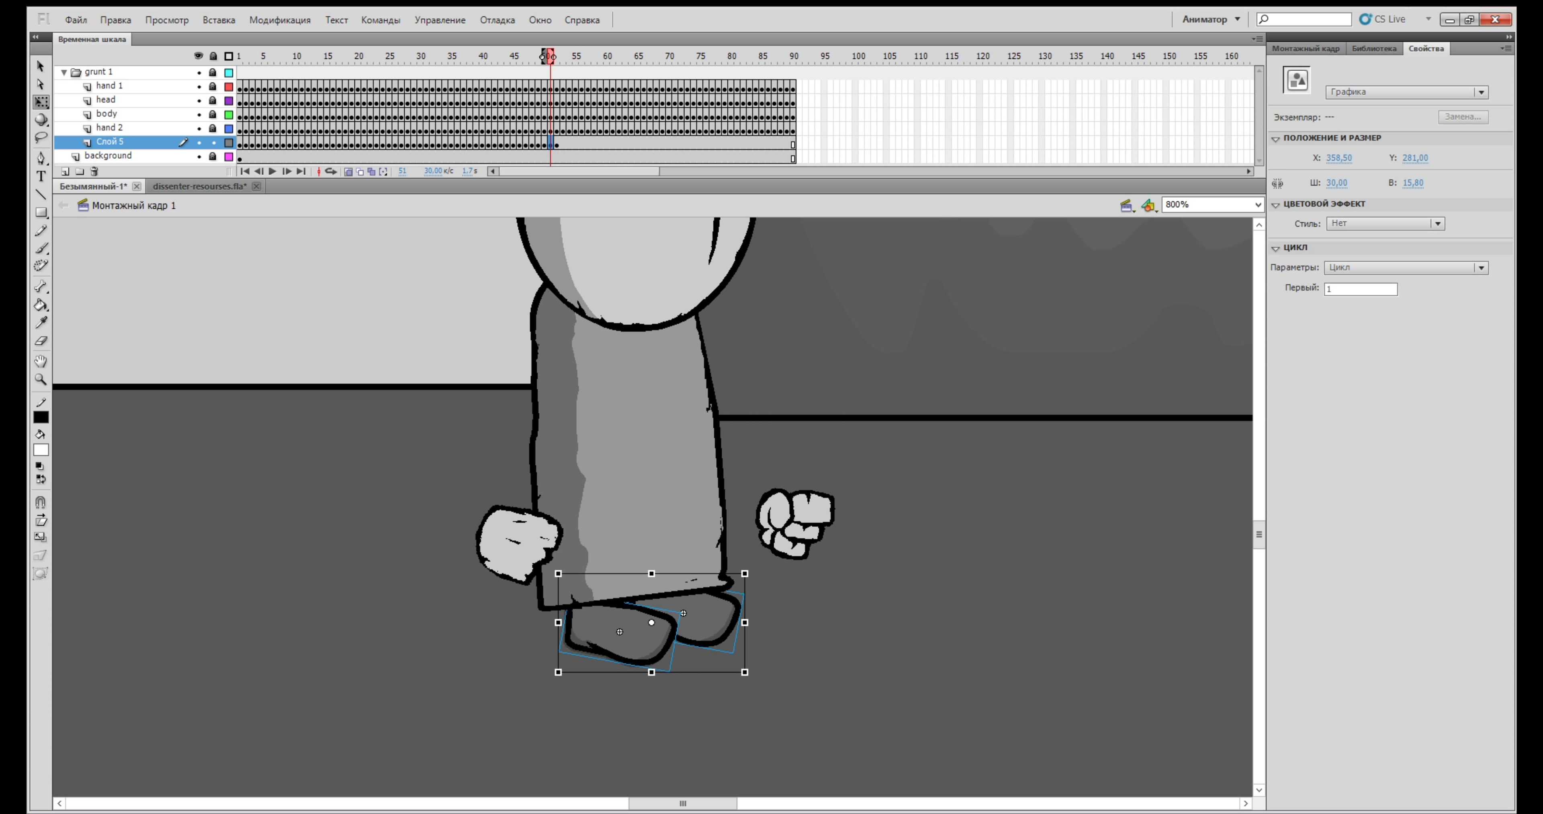
{"action": "scroll", "coordinate": [653, 507], "scroll_direction": "up", "scroll_amount": 1}
{"action": "scroll", "coordinate": [653, 508], "scroll_direction": "down", "scroll_amount": 1}
{"action": "key", "text": "ctrl+equal"}
{"action": "scroll", "coordinate": [654, 507], "scroll_direction": "up", "scroll_amount": 1}
{"action": "key", "text": "Escape"}
{"action": "key", "text": "period"}
{"action": "key", "text": "period"}
{"action": "key", "text": "F6"}
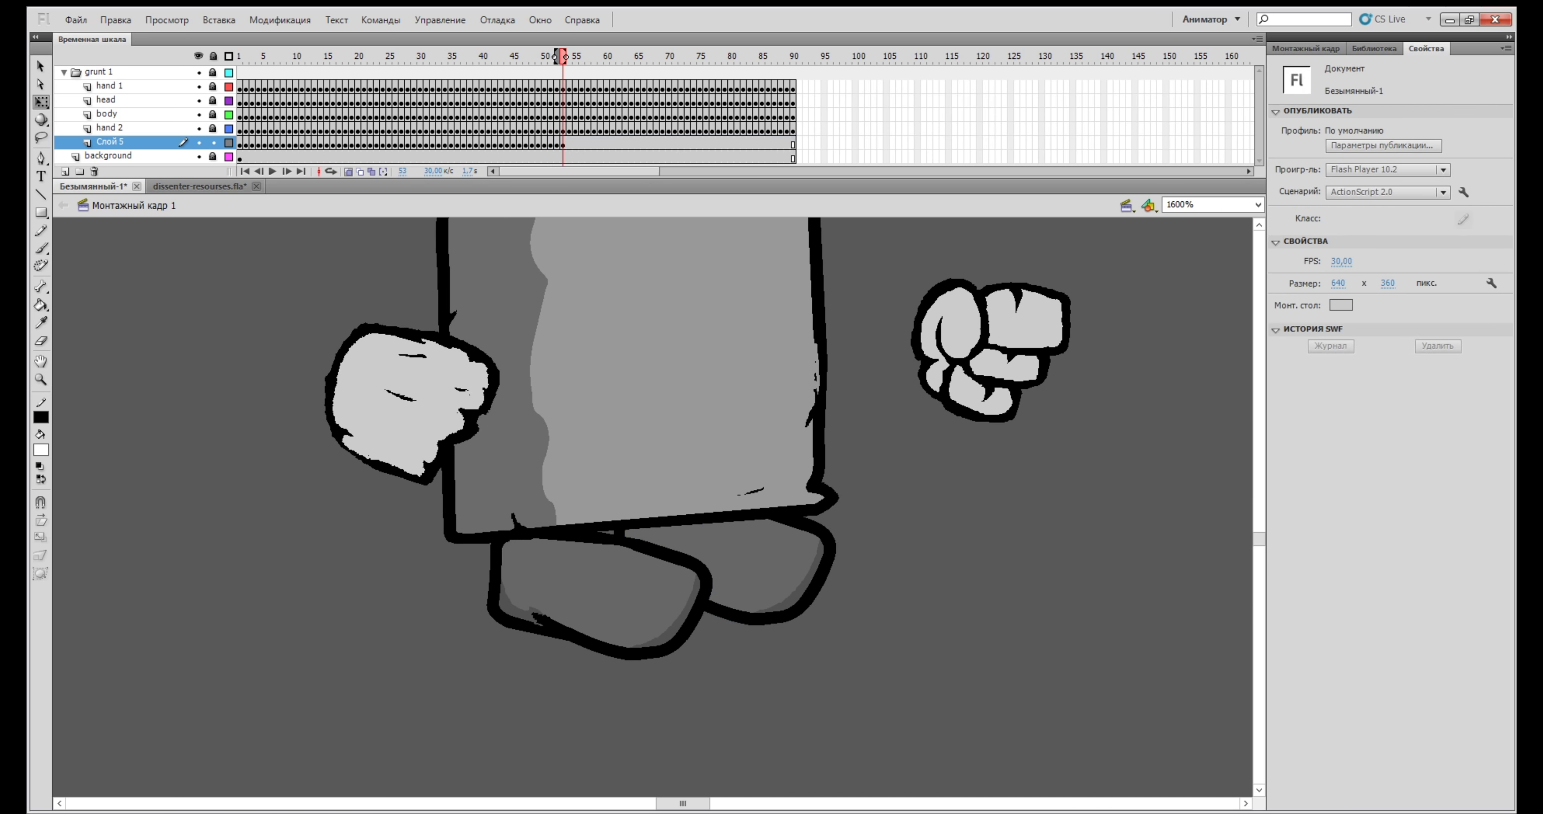
Keyframe the feet on Слой 5 from frame 54 through frame 57, adjusting the feet under the turning body
{"action": "key", "text": "period"}
{"action": "key", "text": "F6"}
{"action": "key", "text": "comma"}
{"action": "left_click_drag", "start_coordinate": [785, 568], "coordinate": [788, 573]}
{"action": "key", "text": "period"}
{"action": "key", "text": "comma"}
{"action": "key", "text": "period"}
{"action": "key", "text": "period"}
{"action": "key", "text": "F6"}
{"action": "key", "text": "period"}
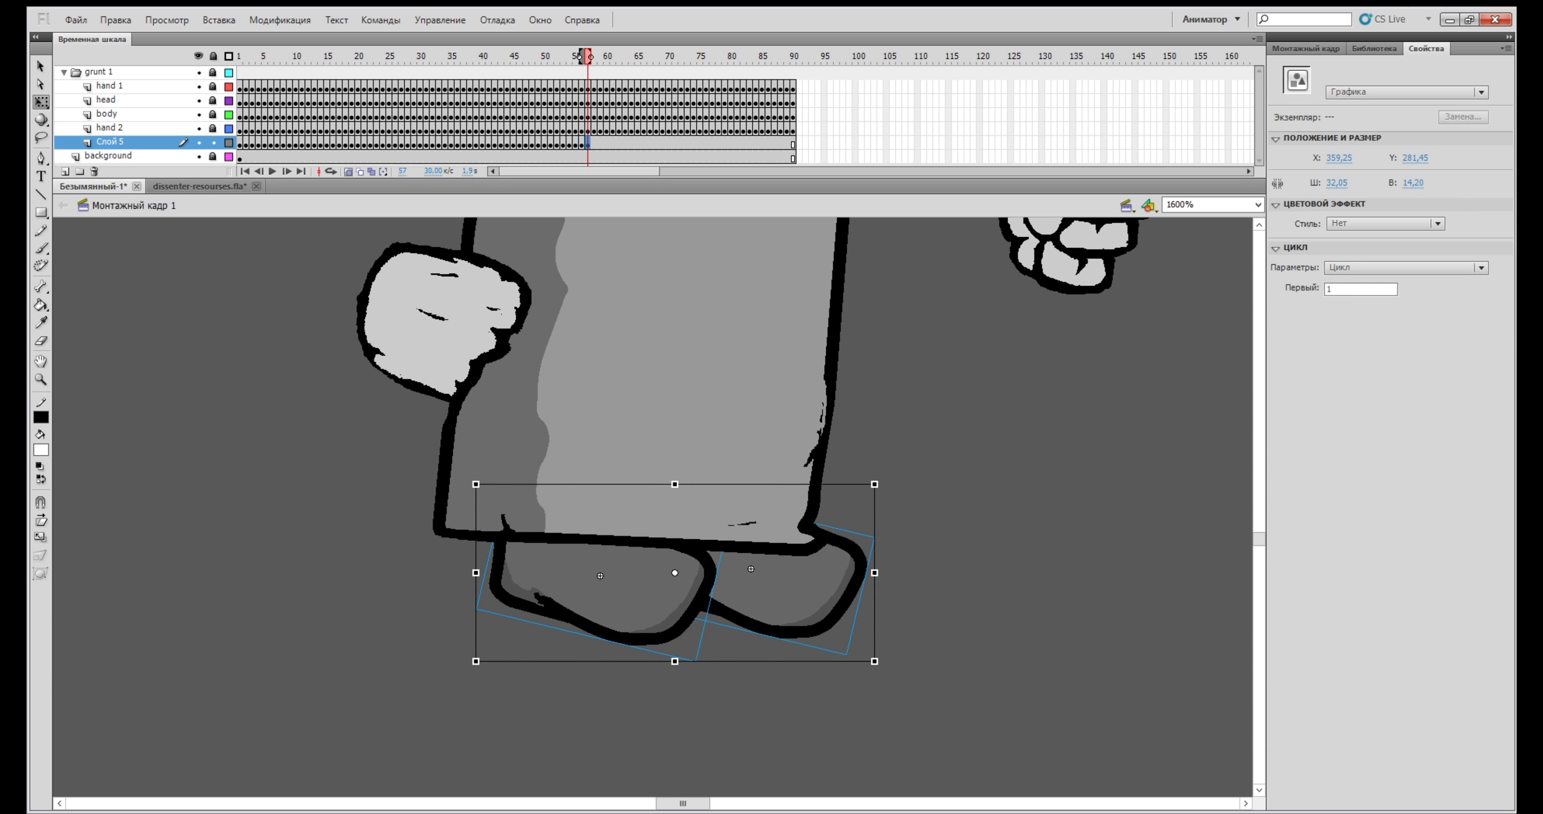
{"action": "key", "text": "comma"}
{"action": "key", "text": "Return"}
{"action": "left_click", "coordinate": [582, 131]}
{"action": "left_click", "coordinate": [582, 145]}
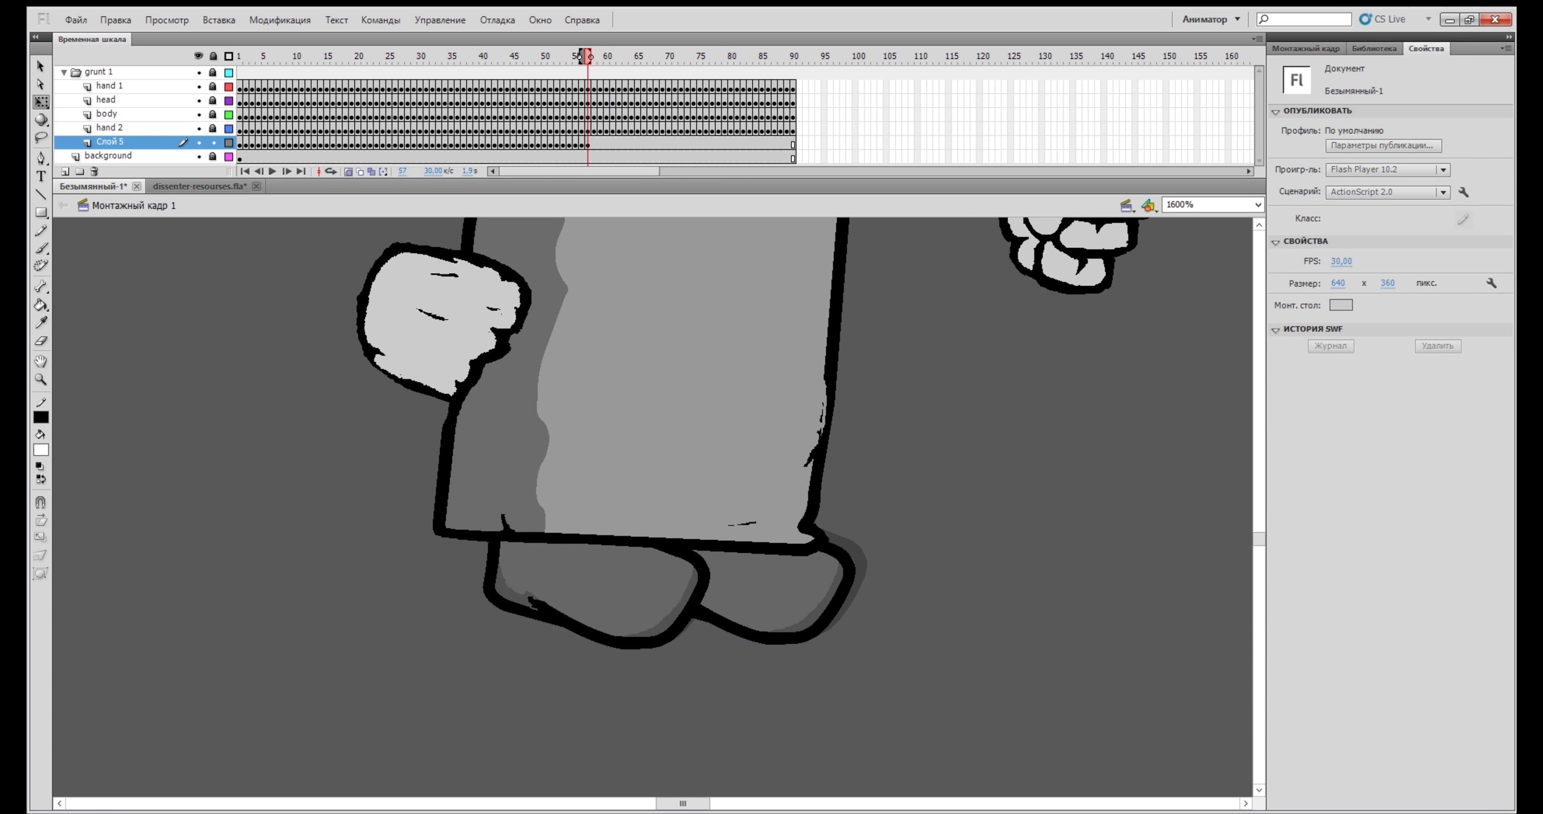
Keyframe the feet through frame 60, drawing the front foot closer to the other, and clear the feet from frame 61
{"action": "key", "text": "period"}
{"action": "key", "text": "F6"}
{"action": "left_click_drag", "start_coordinate": [760, 599], "coordinate": [722, 599]}
{"action": "key", "text": "period"}
{"action": "key", "text": "F6"}
{"action": "key", "text": "period"}
{"action": "key", "text": "F6"}
{"action": "key", "text": "Delete"}
Play back the animation to check the steps and the stop before the turn
{"action": "key", "text": "ctrl+minus"}
{"action": "left_click", "coordinate": [613, 131]}
{"action": "key", "text": "Return"}
{"action": "key", "text": "Return"}
{"action": "left_click", "coordinate": [521, 89]}
{"action": "key", "text": "Return"}
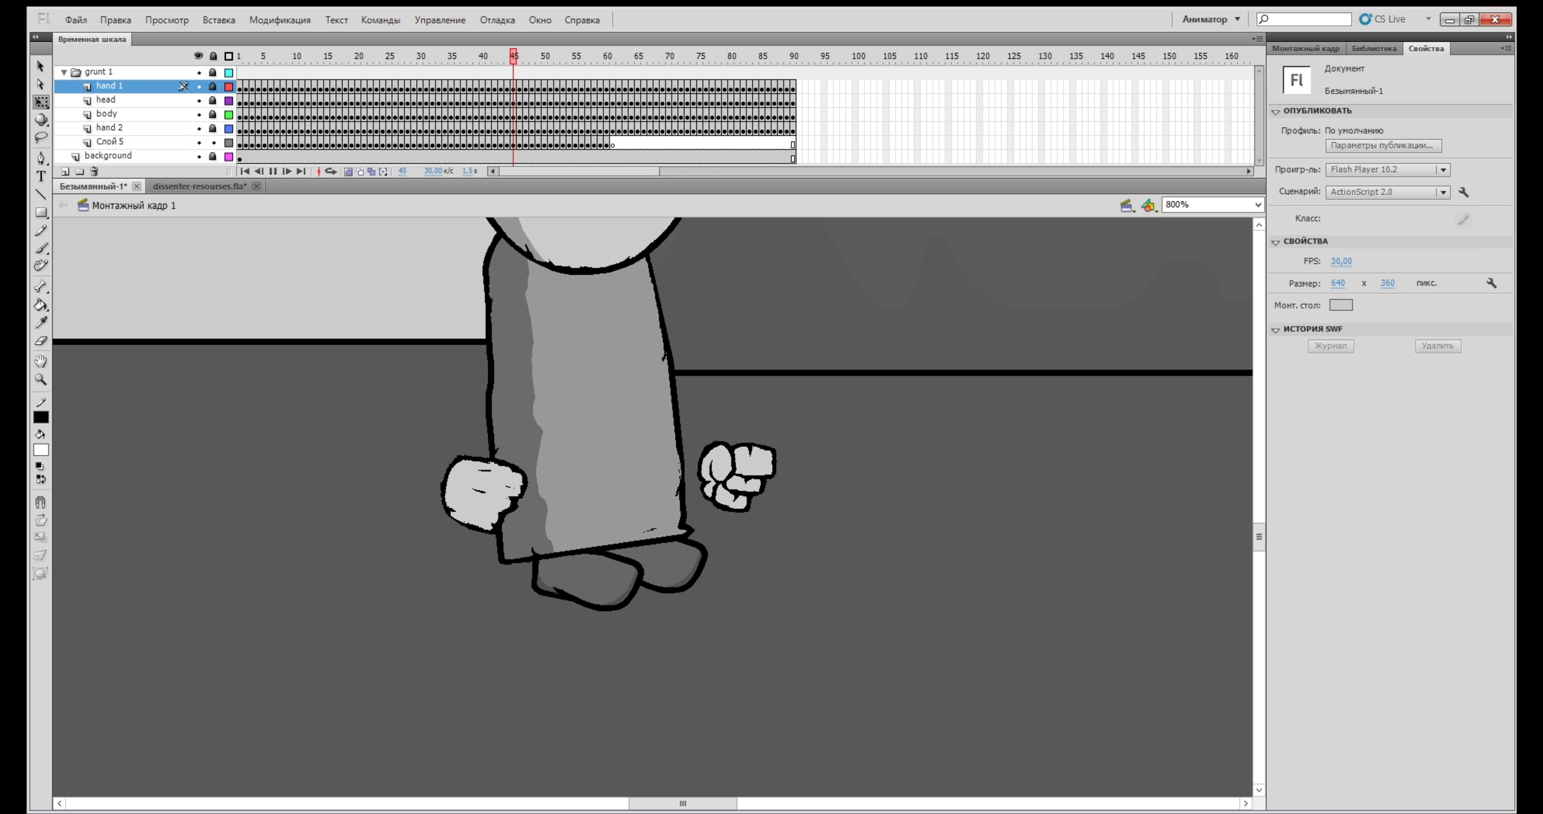
Look through the dissenter-resourses.fla document for grunt parts and return to the Безымянный-1 document
{"action": "left_click", "coordinate": [200, 187]}
{"action": "scroll", "coordinate": [653, 507], "scroll_direction": "up", "scroll_amount": 6}
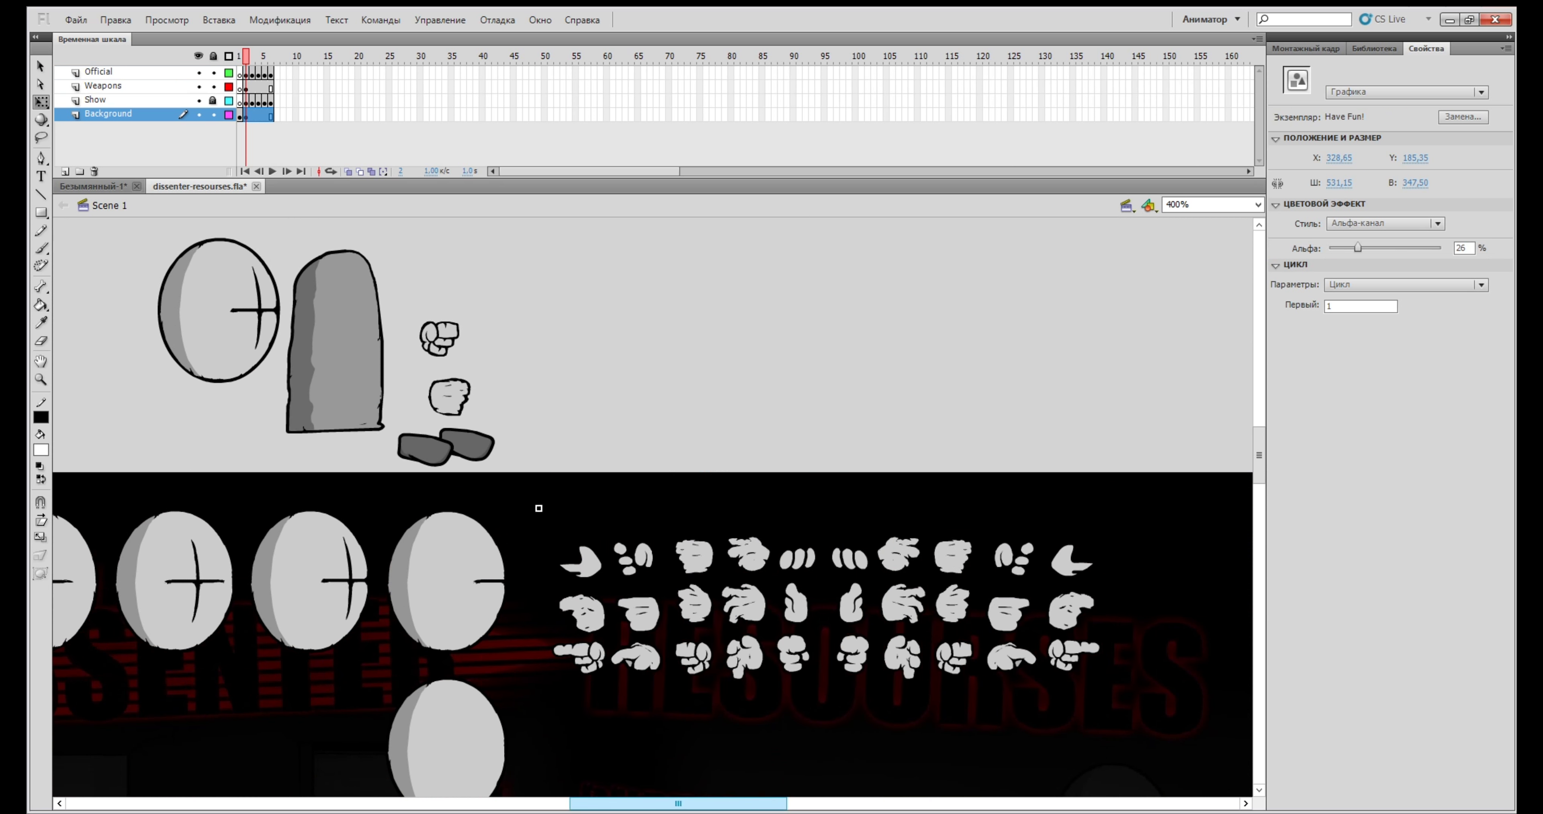
{"action": "left_click_drag", "start_coordinate": [678, 803], "coordinate": [518, 803]}
{"action": "scroll", "coordinate": [653, 507], "scroll_direction": "down", "scroll_amount": 6}
{"action": "key", "text": "ctrl+Tab"}
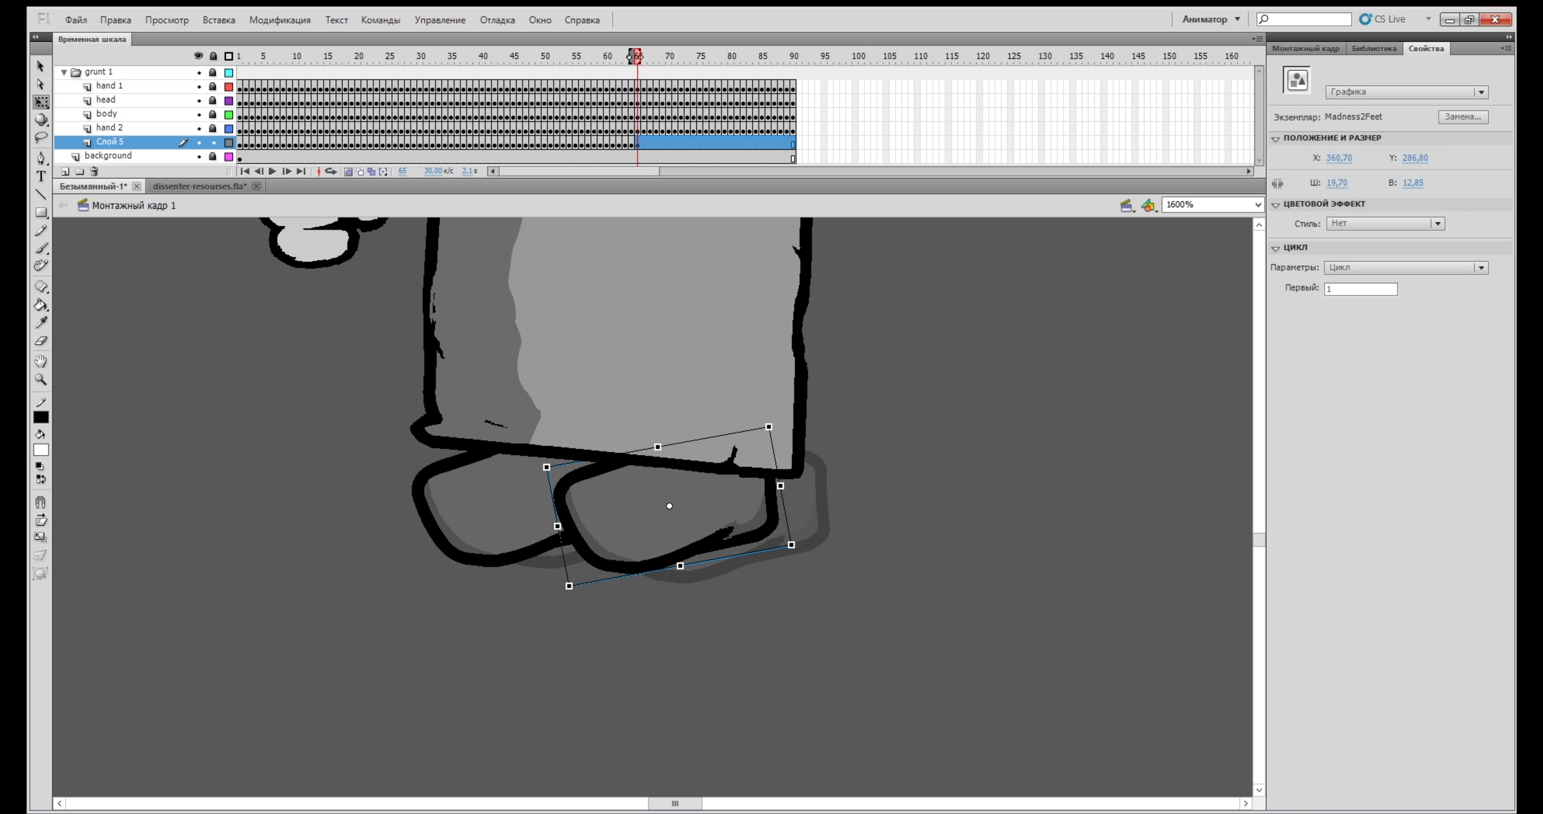
Keyframe the reversed feet on Слой 5 from frame 65 through frame 73, stepping them back with the turned body
{"action": "left_click_drag", "start_coordinate": [671, 515], "coordinate": [612, 513]}
{"action": "key", "text": "F6"}
{"action": "key", "text": "F6"}
{"action": "left_click_drag", "start_coordinate": [473, 509], "coordinate": [441, 535]}
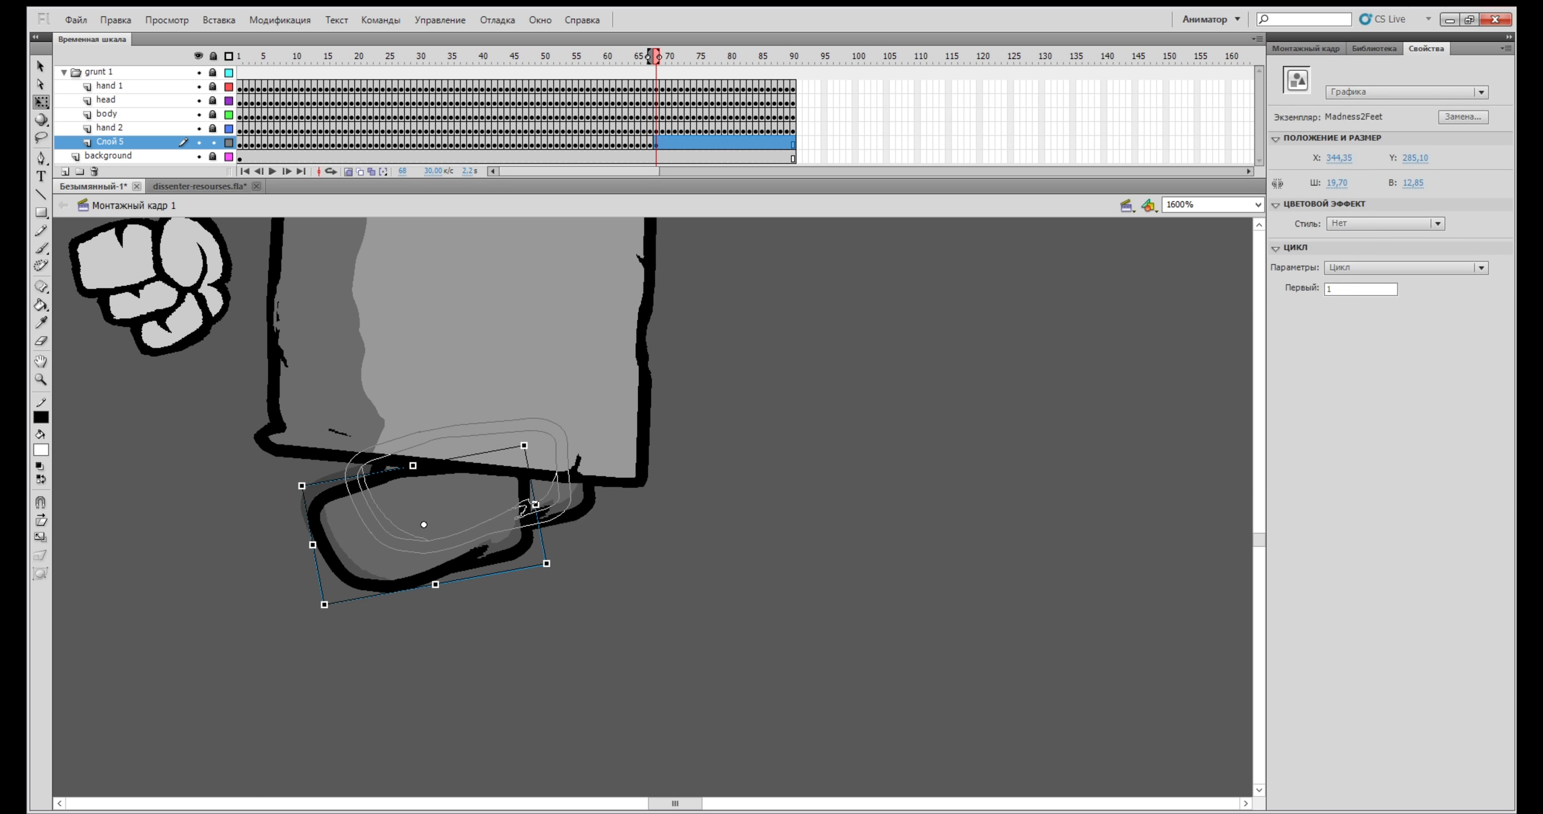
{"action": "key", "text": "period"}
{"action": "key", "text": "period"}
{"action": "key", "text": "period"}
{"action": "key", "text": "period"}
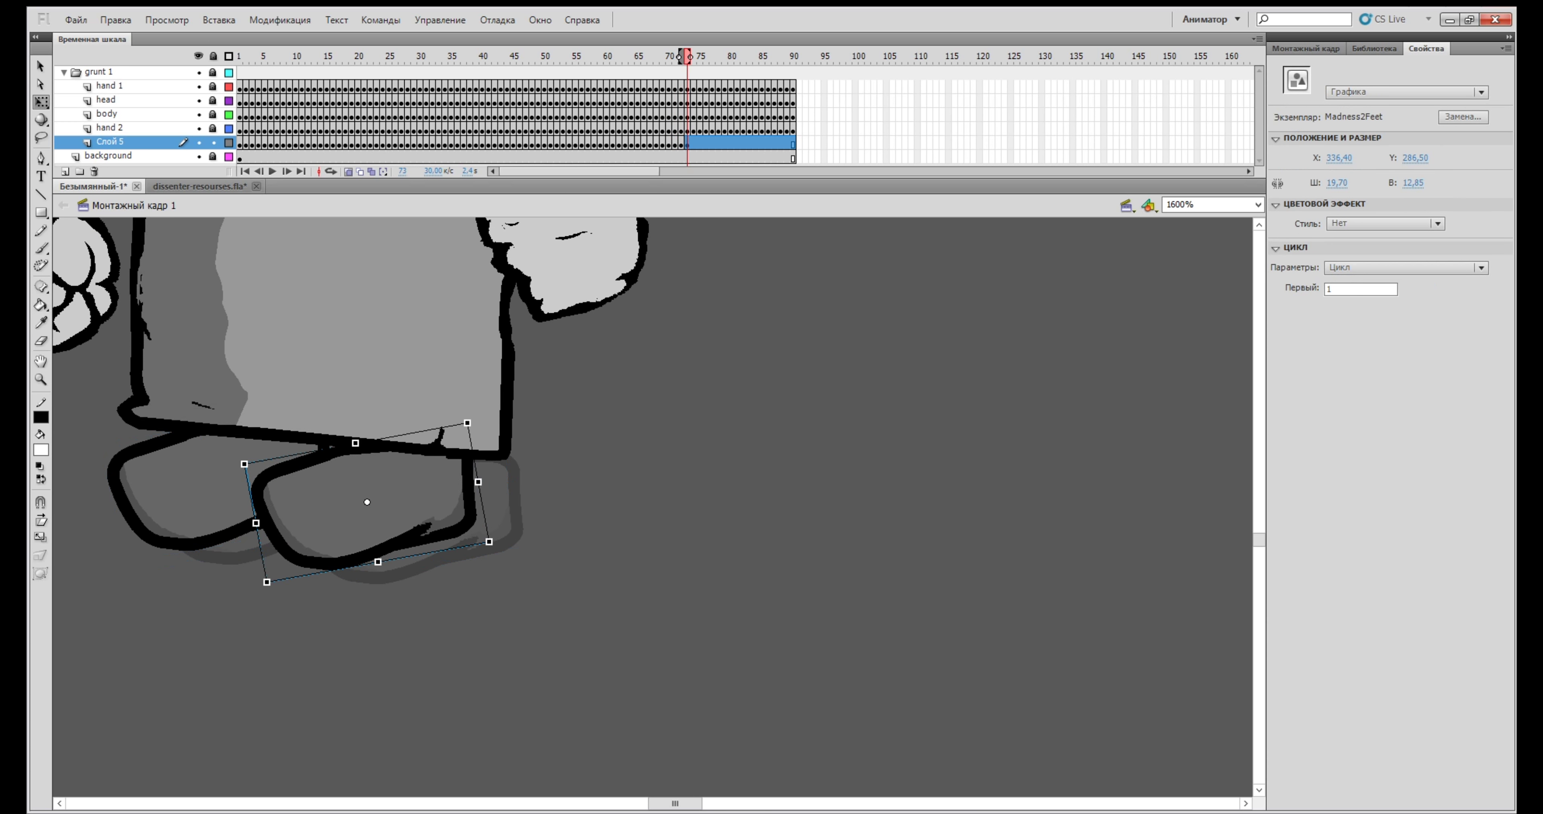
Keyframe the alternating reversed feet on Слой 5 from frame 74 through frame 83
{"action": "key", "text": "period"}
{"action": "key", "text": "period"}
{"action": "key", "text": "period"}
{"action": "key", "text": "period"}
{"action": "key", "text": "period"}
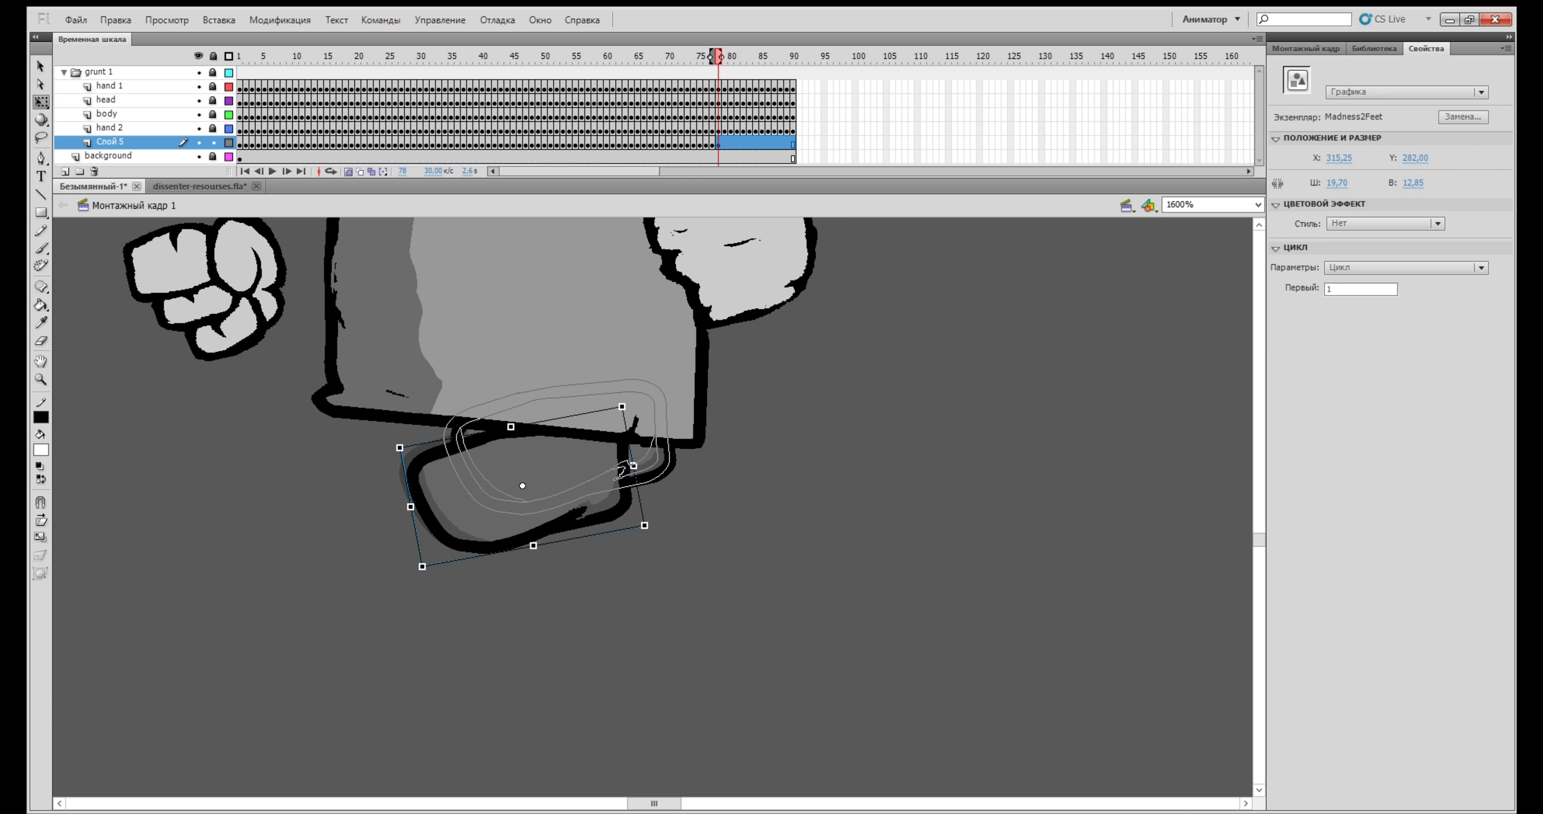
{"action": "key", "text": "period"}
{"action": "key", "text": "period"}
{"action": "key", "text": "period"}
{"action": "key", "text": "F6"}
{"action": "key", "text": "F6"}
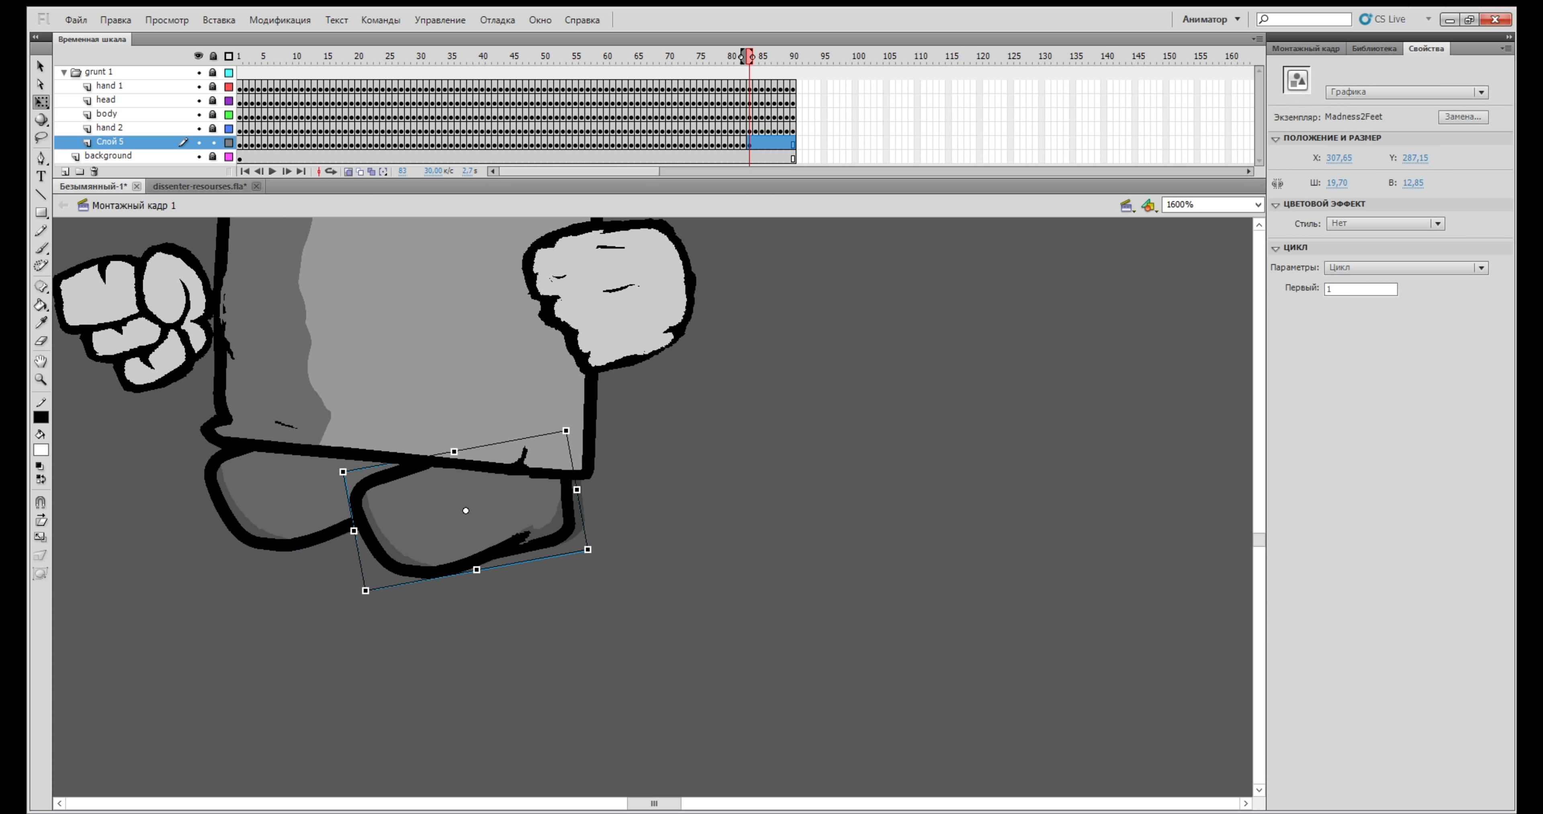
Keyframe the reversed feet on Слой 5 through frame 90 to complete the return walk
{"action": "key", "text": "F6"}
{"action": "key", "text": "F6"}
{"action": "left_click_drag", "start_coordinate": [264, 482], "coordinate": [235, 480]}
{"action": "left_click_drag", "start_coordinate": [431, 509], "coordinate": [343, 482]}
{"action": "key", "text": "F6"}
{"action": "left_click_drag", "start_coordinate": [252, 467], "coordinate": [630, 506]}
{"action": "key", "text": "F6"}
{"action": "key", "text": "F6"}
{"action": "key", "text": "comma"}
{"action": "key", "text": "comma"}
{"action": "key", "text": "period"}
{"action": "key", "text": "period"}
{"action": "key", "text": "F6"}
{"action": "key", "text": "F6"}
Play back the complete walk in the whole room and test the movie as an SWF
{"action": "key", "text": "ctrl+minus"}
{"action": "key", "text": "ctrl+minus"}
{"action": "left_click", "coordinate": [576, 129]}
{"action": "key", "text": "Return"}
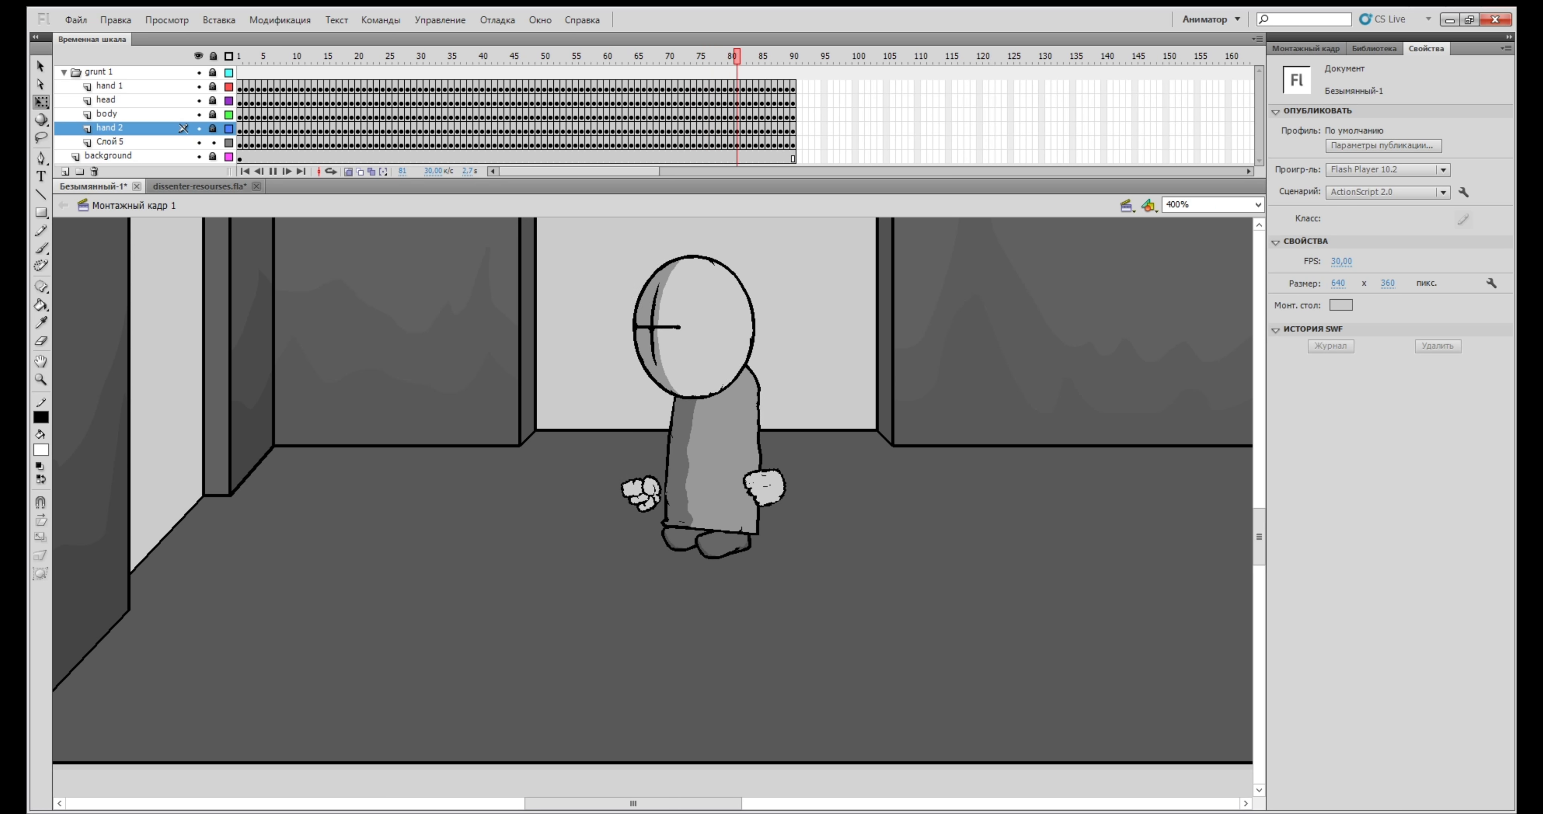
{"action": "key", "text": "Return"}
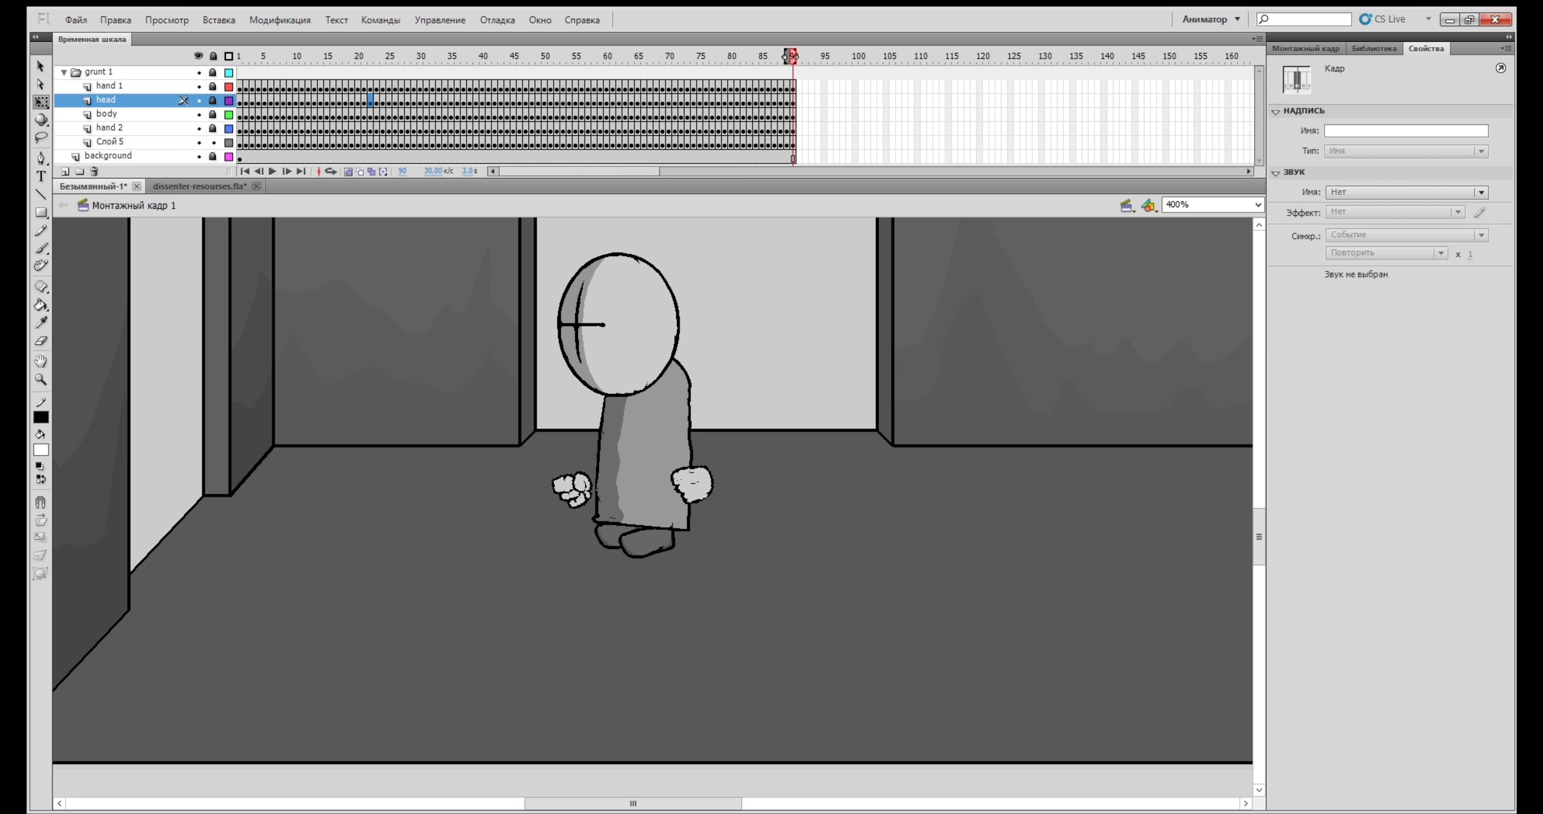
{"action": "key", "text": "ctrl+Return"}
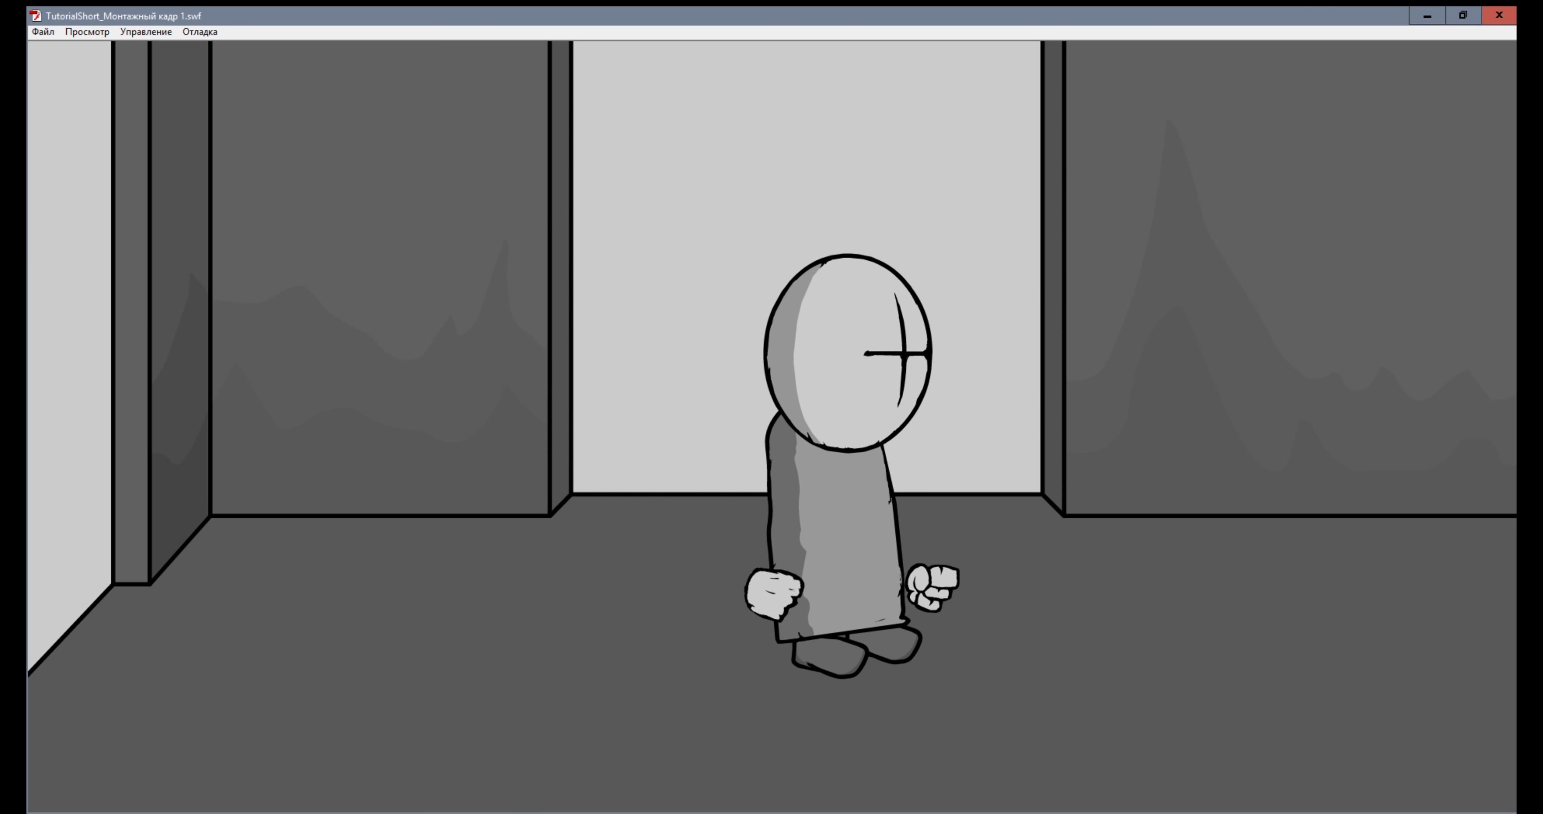